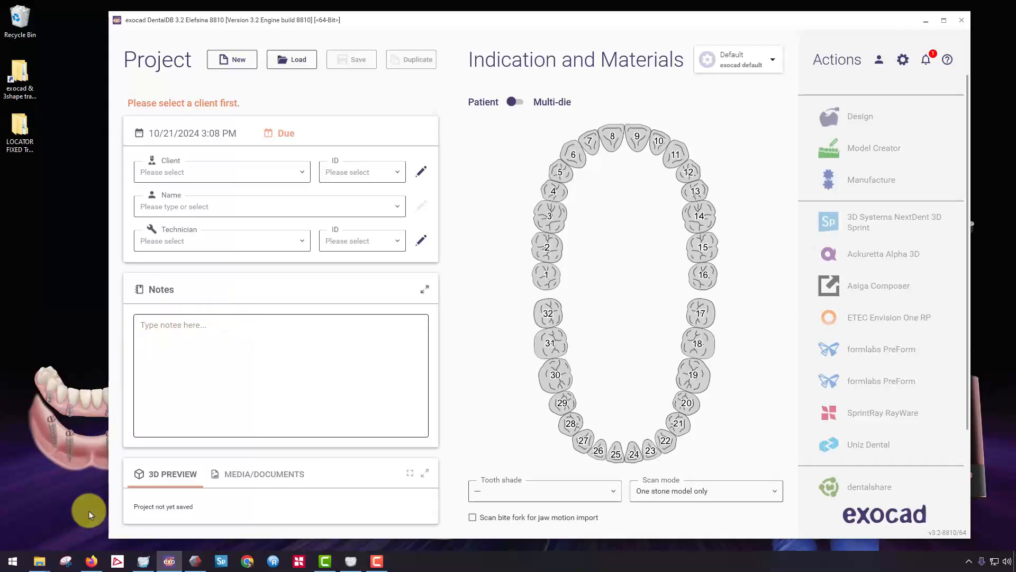
Switch to File Explorer and open the "exocad aligned scans" folder inside the BM folder.
mouse_move(39, 560)
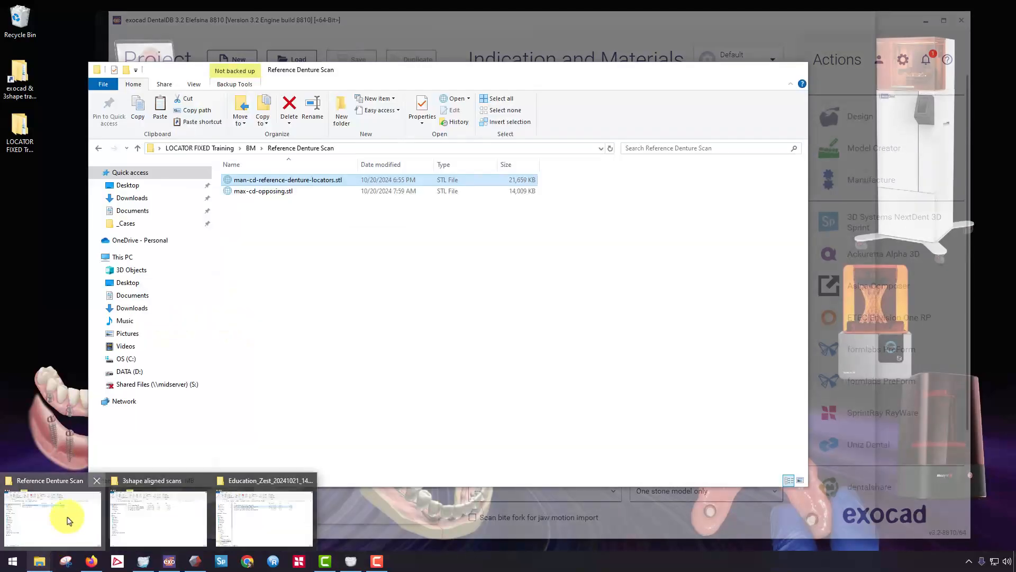
left_click(66, 525)
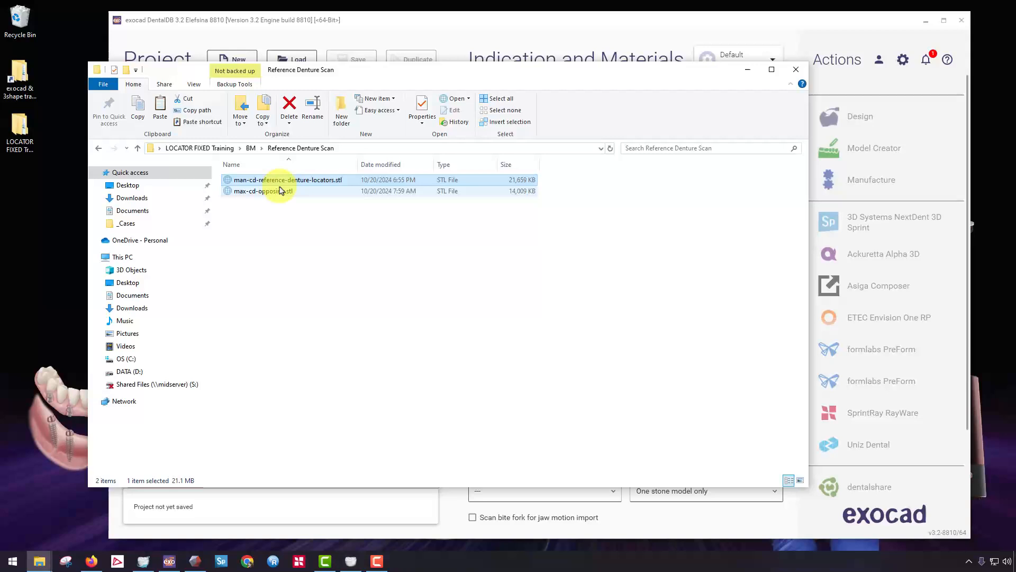
left_click(250, 149)
double_click(255, 192)
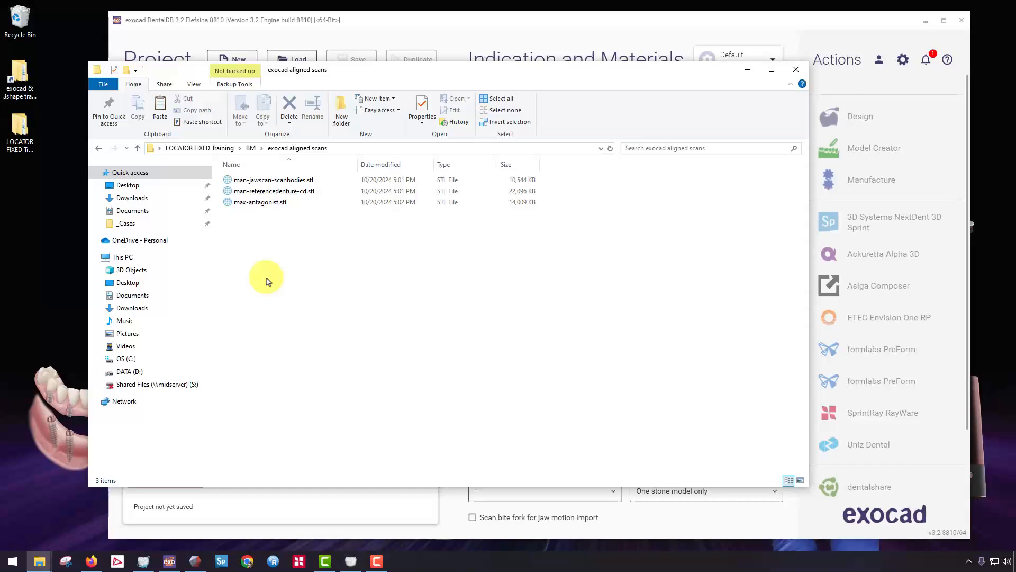
View man-jawscan-scanbodies.stl in ADA 3D Viewer, inspect the scan bodies on the jaw, and return to the scan folder.
double_click(297, 180)
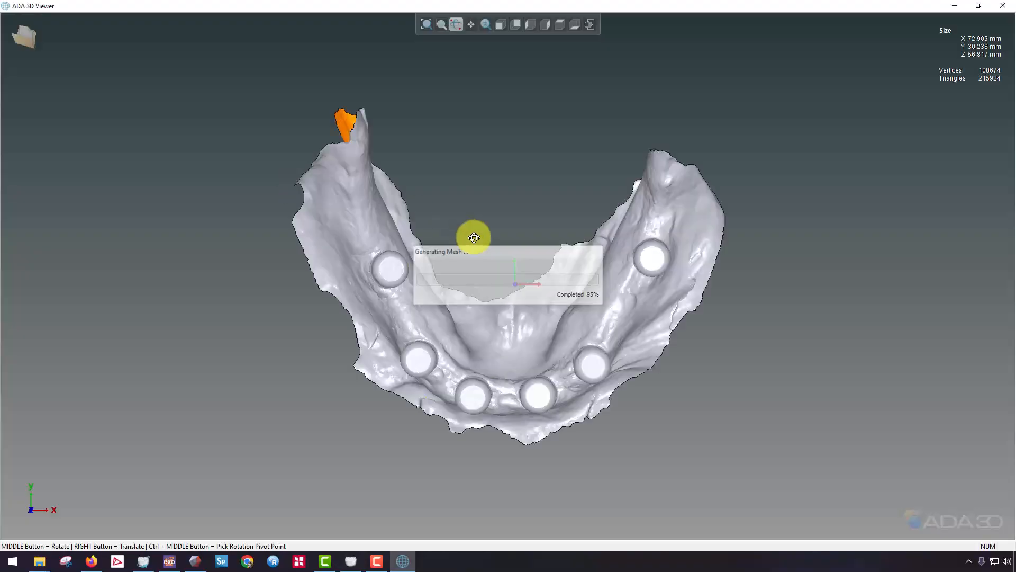
middle_click_drag(513, 343, 453, 304)
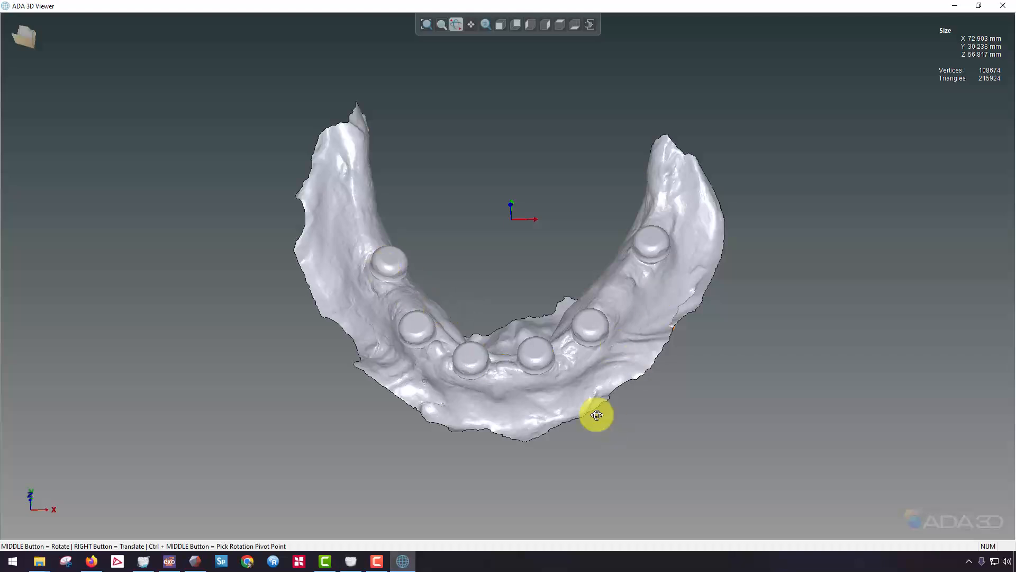
middle_click_drag(596, 415, 465, 335)
key("alt+Tab")
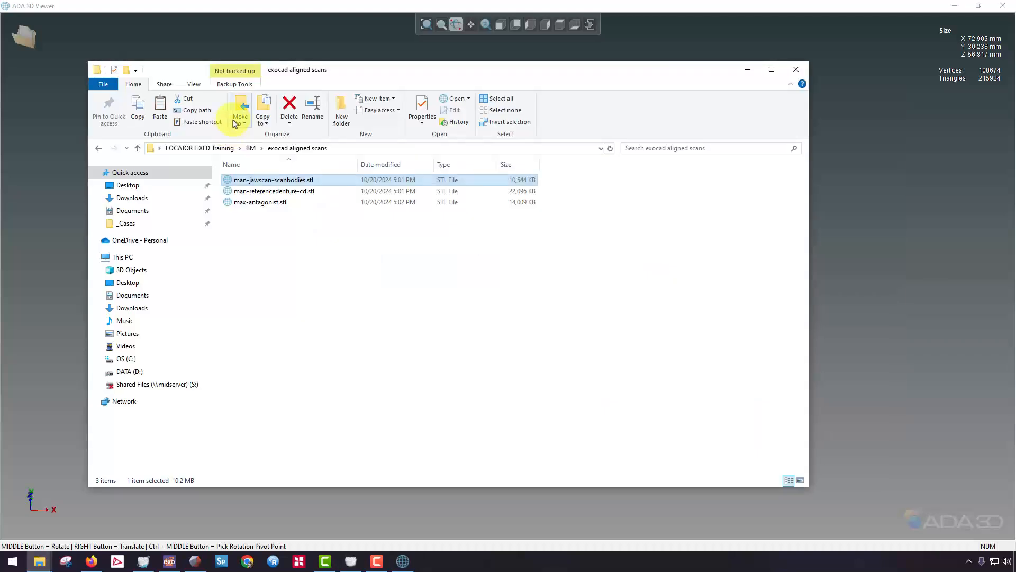
View the underside and teeth of man-referencedenture-cd.stl in the 3D viewer, then return to the exocad DentalDB project window.
double_click(257, 192)
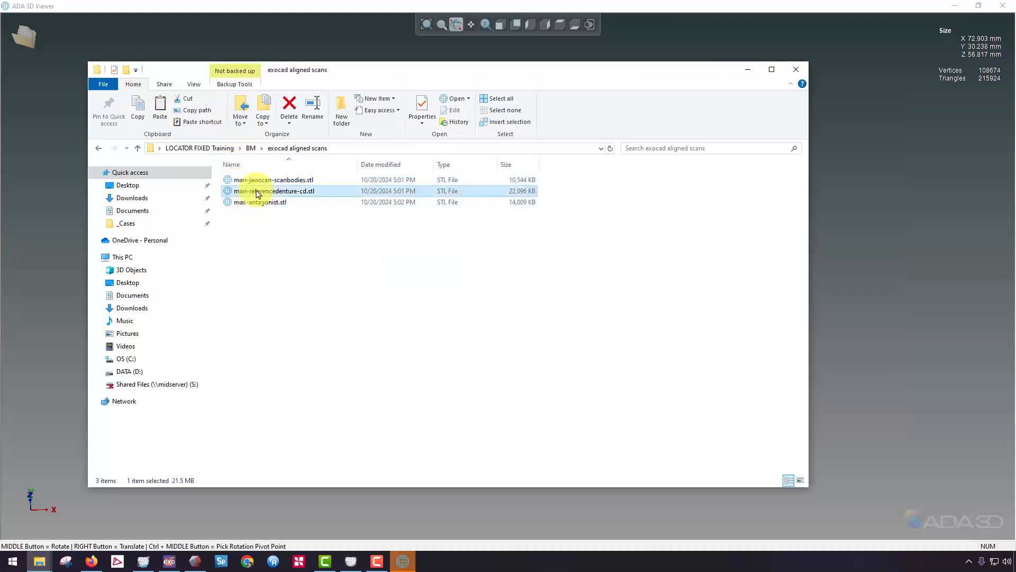
left_click(536, 50)
middle_click_drag(488, 369, 406, 309)
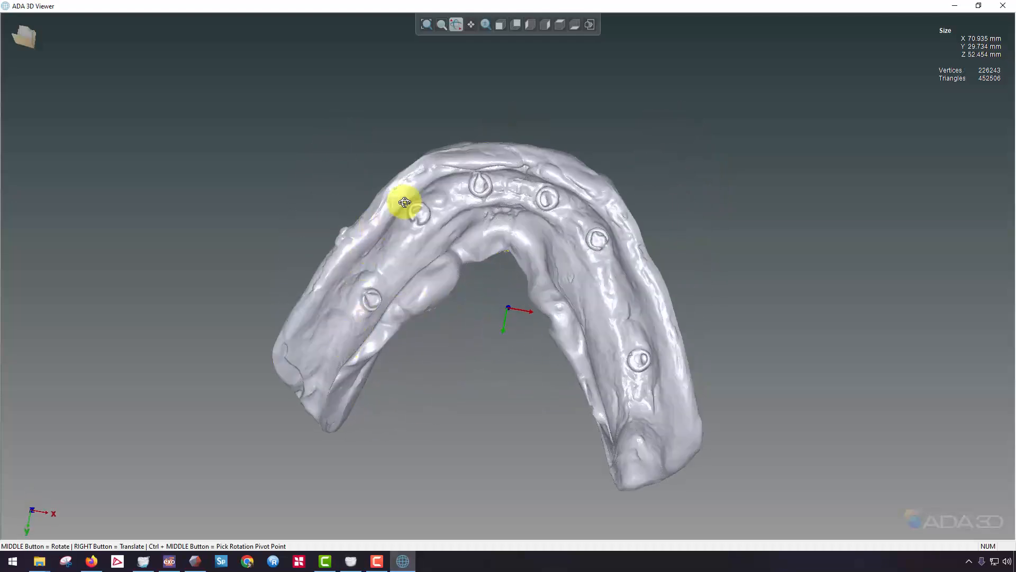
middle_click_drag(460, 242, 528, 424)
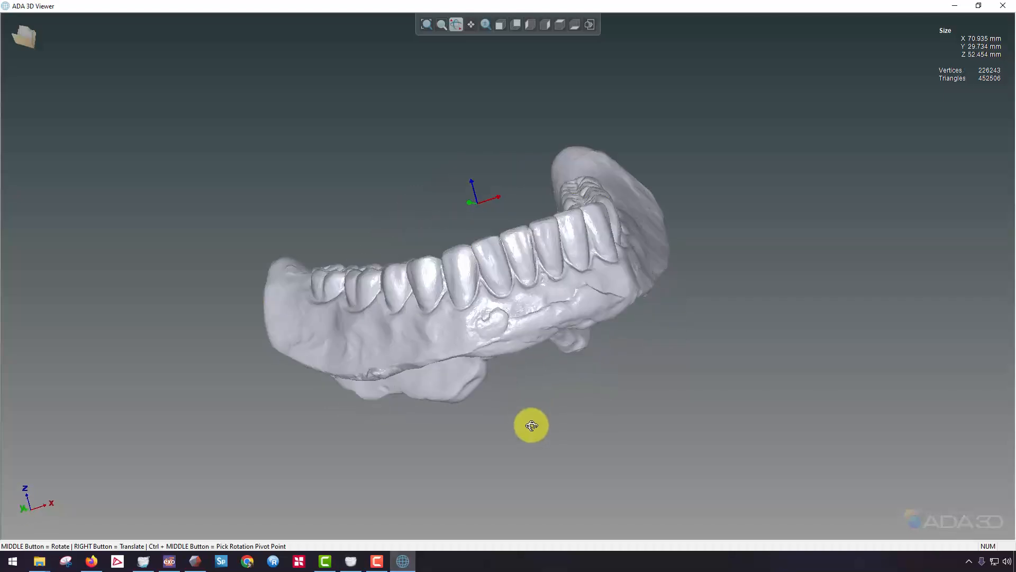
key("alt+Tab")
key("alt+Tab")
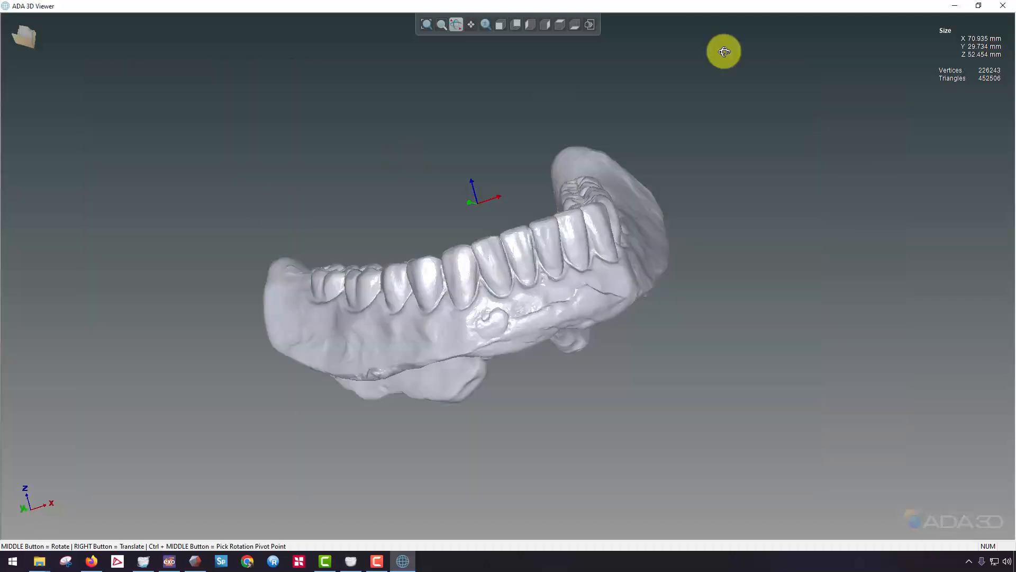
left_click(958, 9)
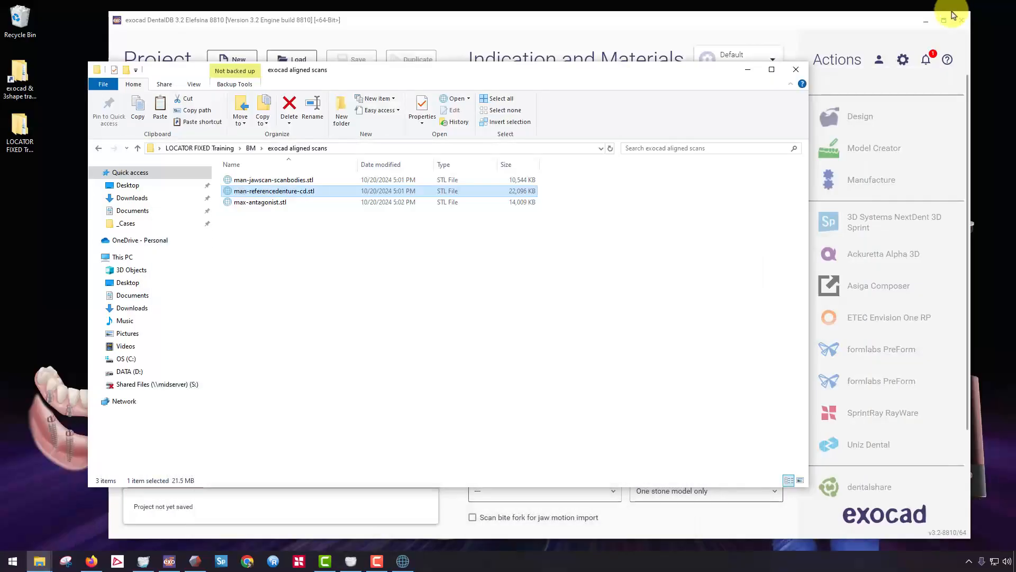
left_click(759, 77)
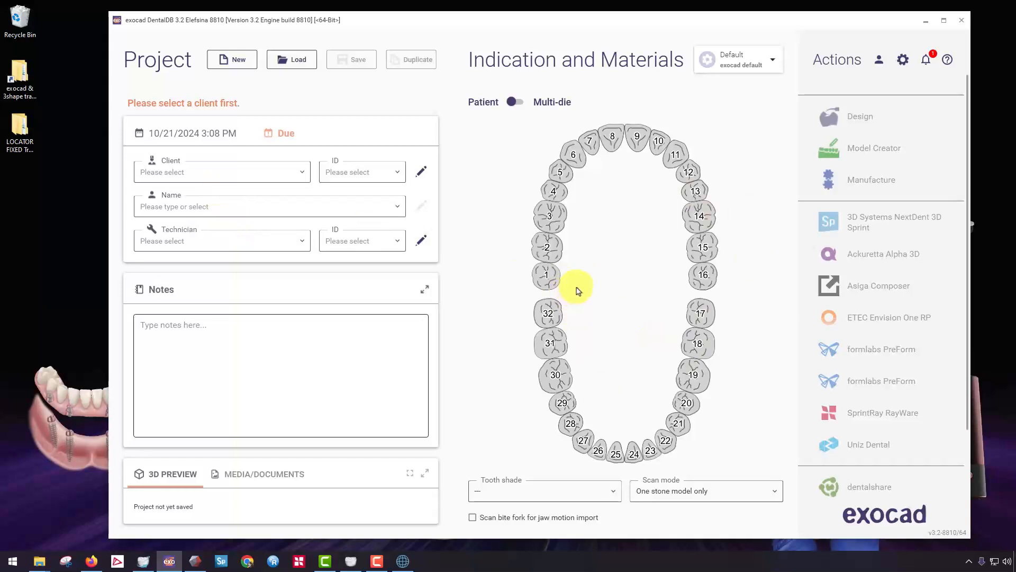
Assign the client and the Prosthetics technician to the new project.
left_click(239, 182)
left_click(217, 200)
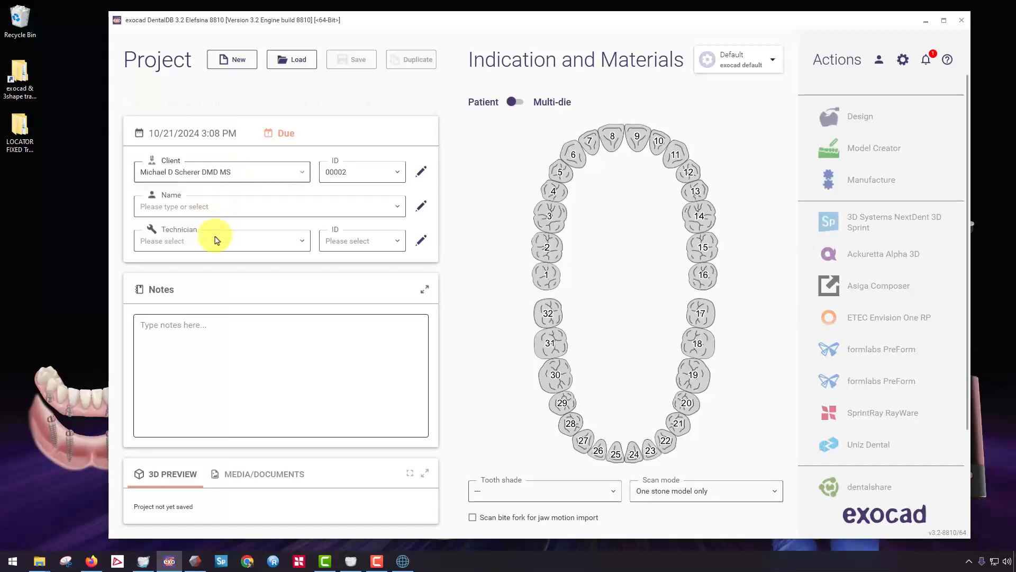
left_click(217, 241)
left_click(193, 270)
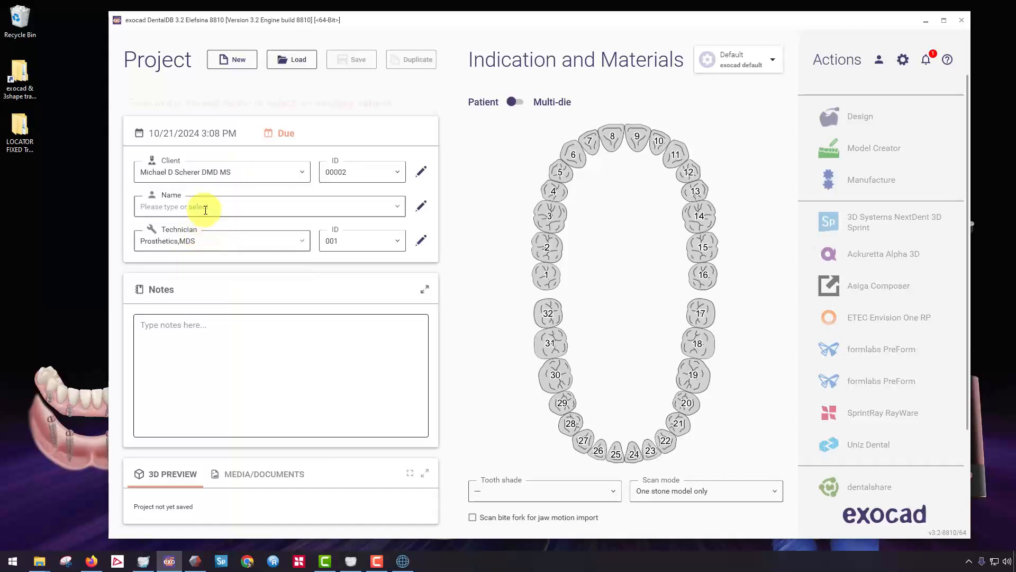
Set the patient to the existing Zest Education entry and add the project note "exocad basic design LOCATOR FIXED demo".
left_click(205, 210)
type("zest")
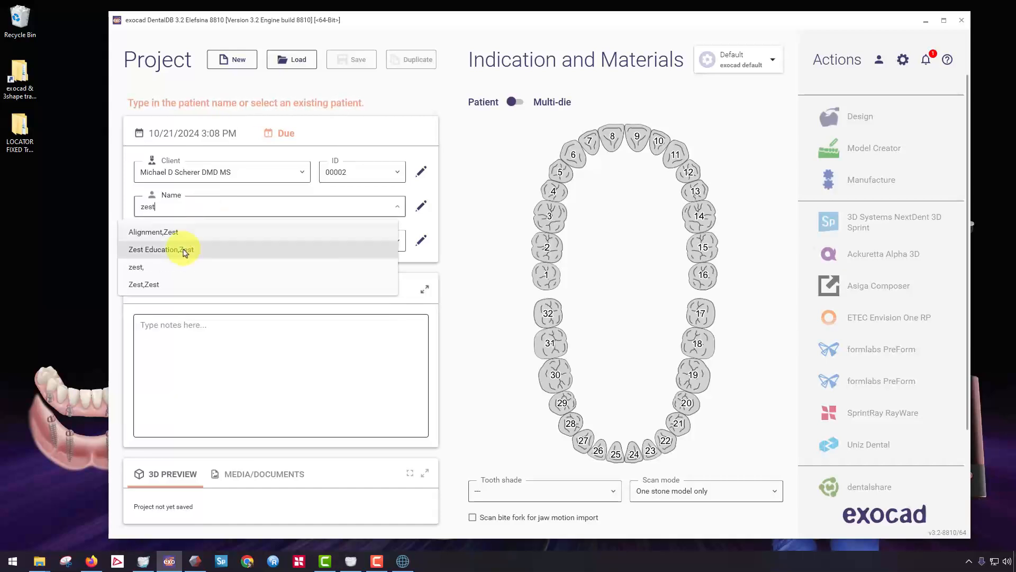
left_click(185, 258)
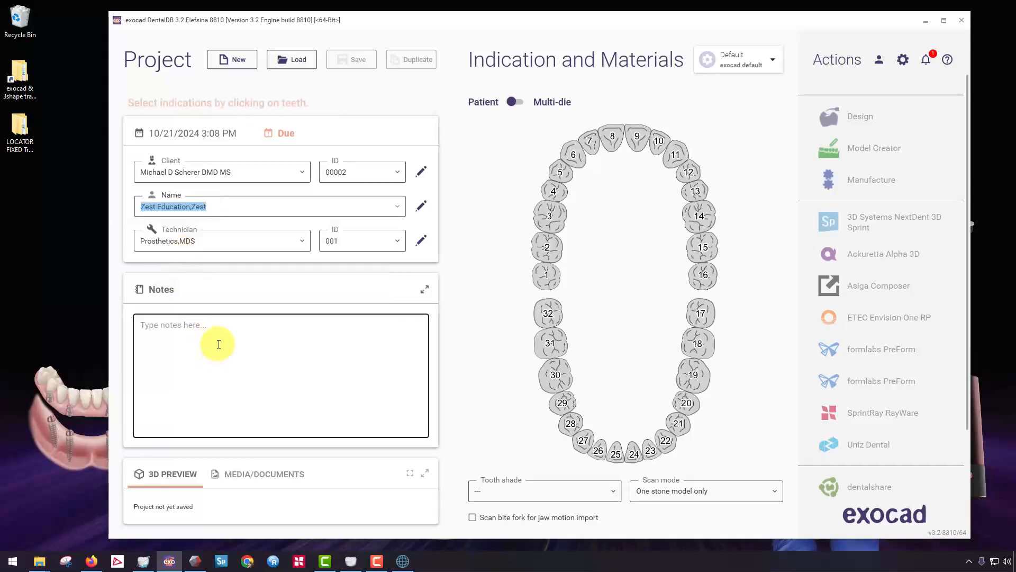
left_click(220, 344)
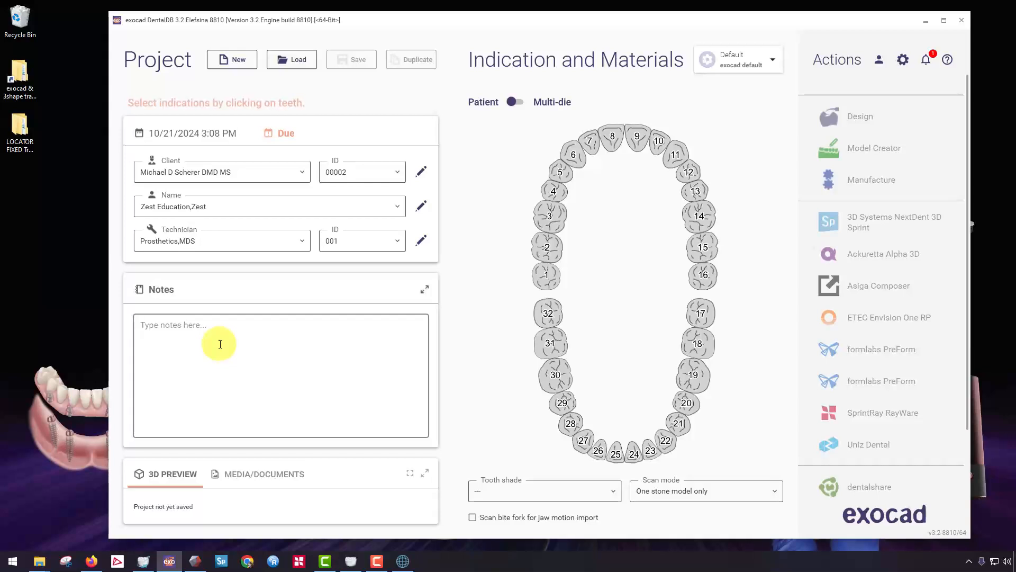
type("ex")
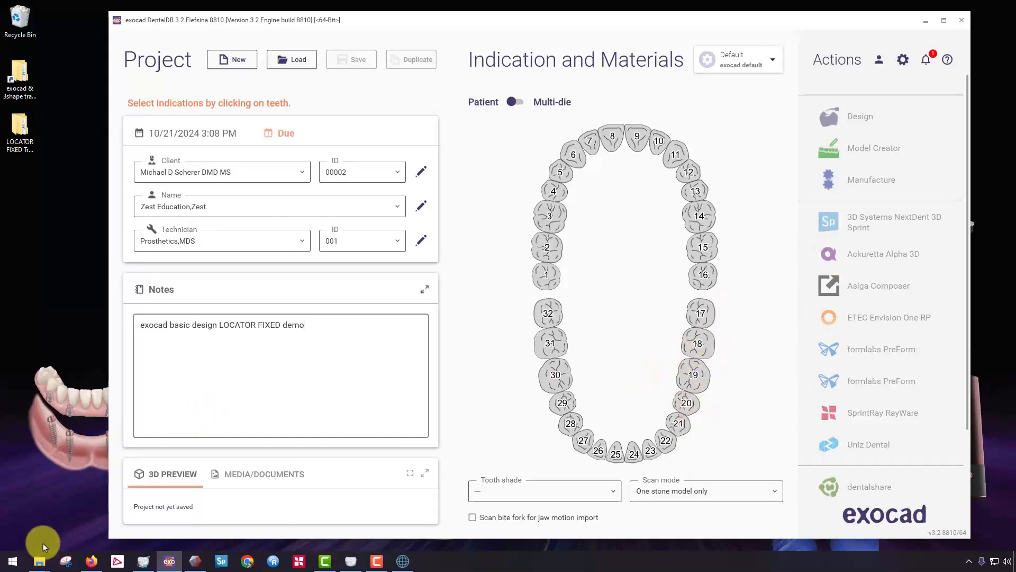
Switch back to the reference denture scan in ADA 3D Viewer and examine its teeth from the occlusal, front and side views.
mouse_move(45, 567)
left_click(50, 517)
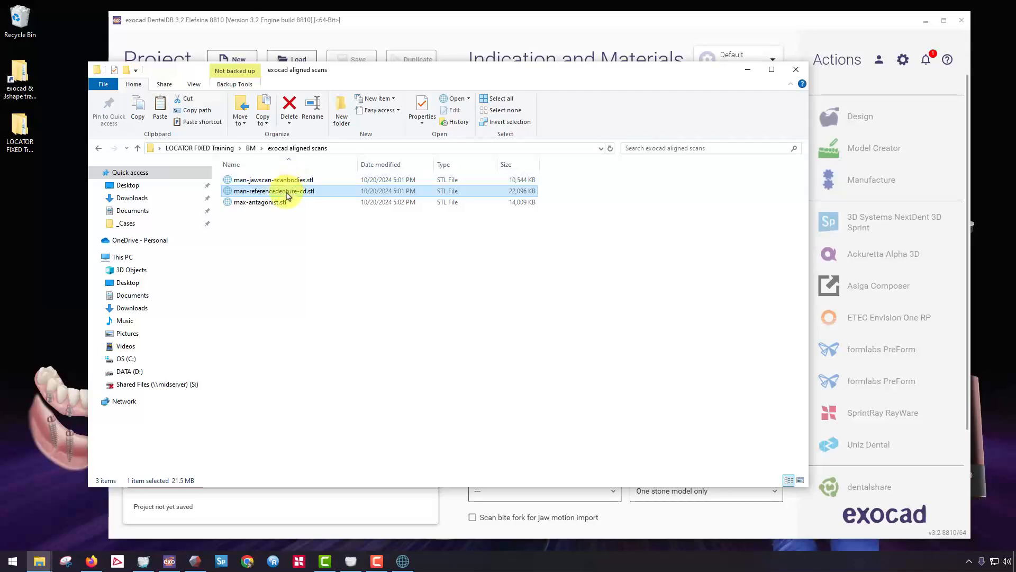
left_click(402, 559)
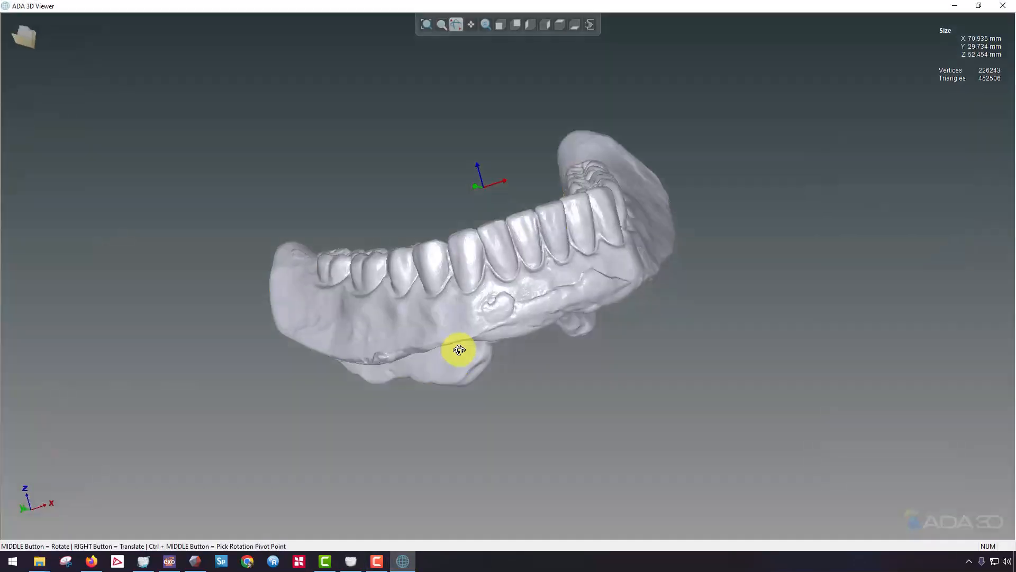
middle_click_drag(541, 346, 619, 150)
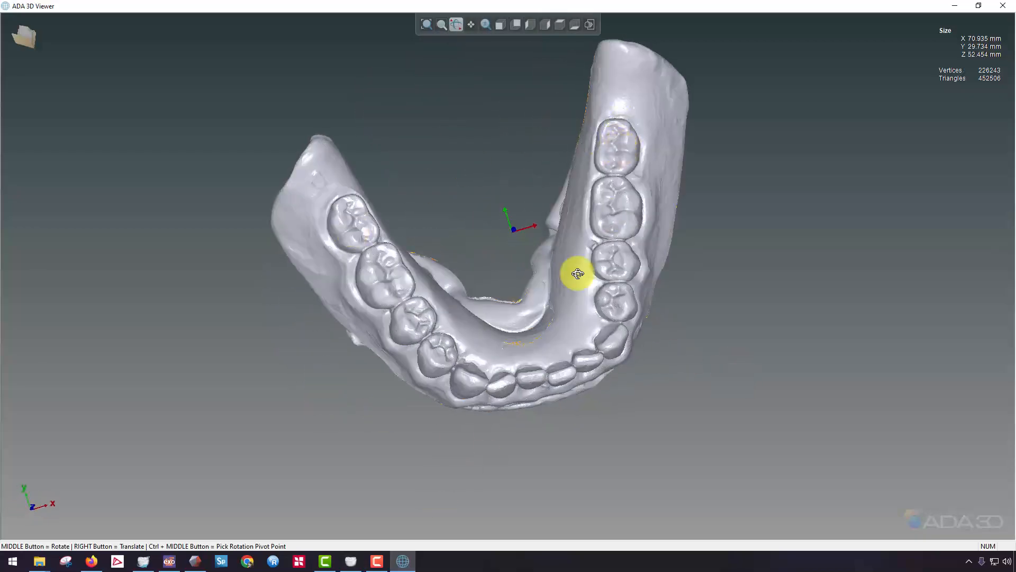
middle_click_drag(349, 208, 630, 154)
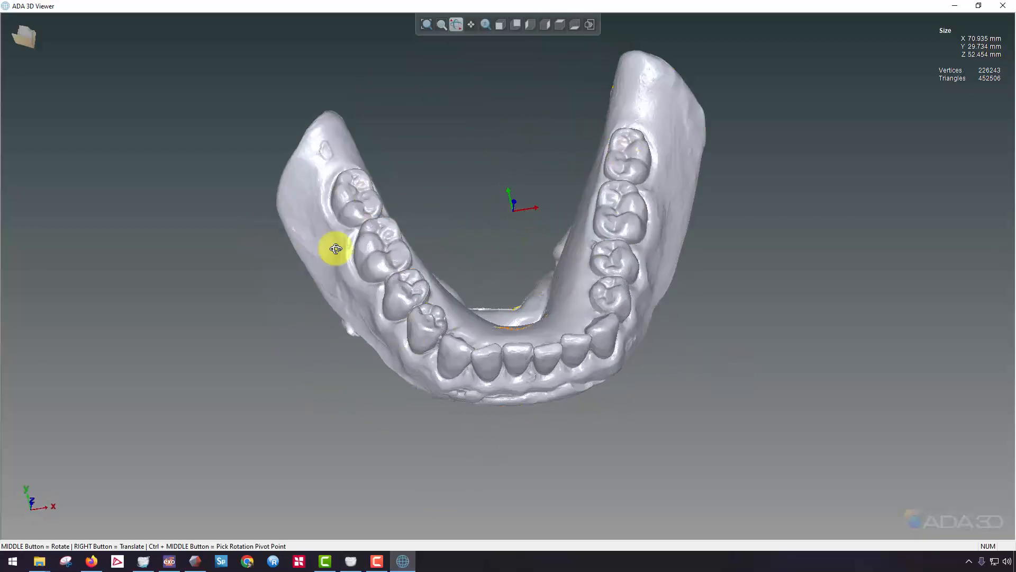
middle_click_drag(571, 379, 583, 272)
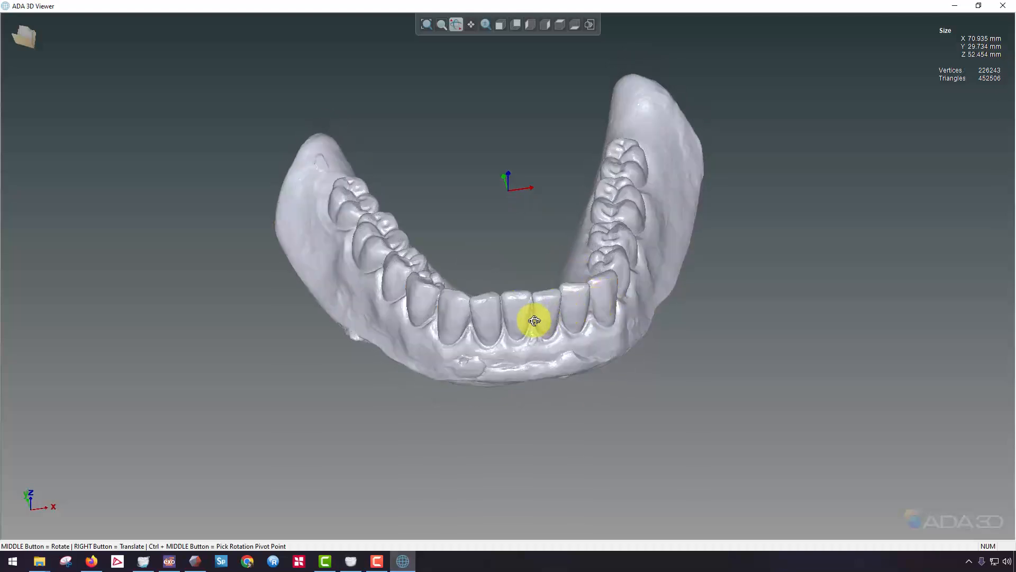
middle_click_drag(509, 348, 408, 303)
middle_click_drag(477, 174, 436, 241)
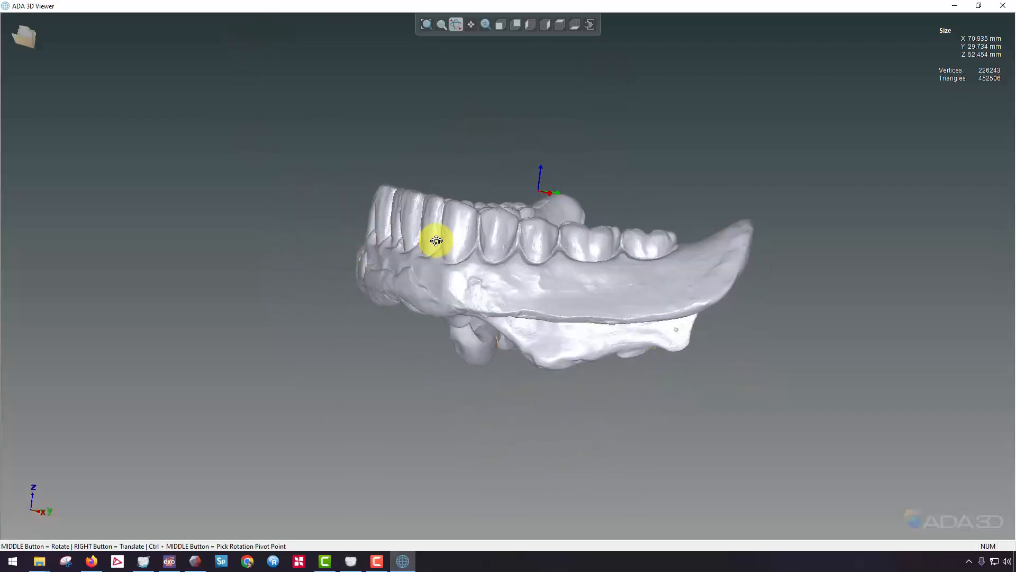
Examine the attachment sites on the underside of the reference denture scan.
mouse_move(372, 252)
middle_mouse_down()
mouse_move(538, 311)
mouse_move(474, 272)
mouse_move(607, 294)
mouse_move(508, 481)
mouse_move(558, 421)
mouse_move(418, 365)
mouse_move(533, 386)
mouse_move(540, 163)
mouse_move(508, 256)
mouse_move(417, 185)
mouse_move(519, 183)
mouse_move(395, 227)
mouse_move(432, 197)
middle_mouse_up()
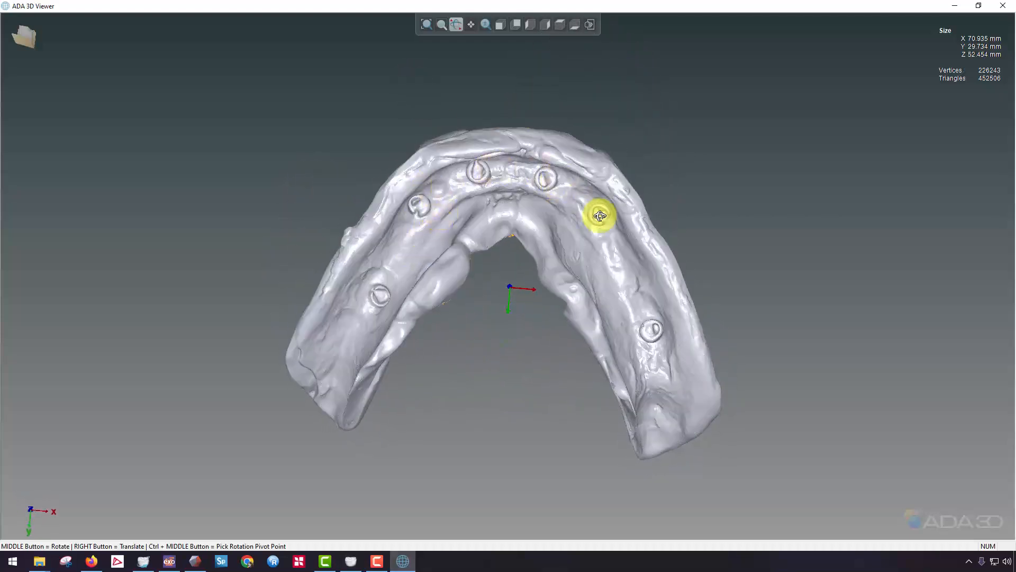
mouse_move(395, 246)
middle_mouse_down()
mouse_move(561, 263)
mouse_move(411, 93)
mouse_move(537, 347)
mouse_move(700, 318)
mouse_move(577, 304)
mouse_move(419, 236)
mouse_move(425, 242)
middle_mouse_up()
mouse_move(481, 299)
middle_mouse_down()
mouse_move(481, 175)
mouse_move(508, 161)
mouse_move(450, 159)
mouse_move(415, 238)
mouse_move(545, 211)
mouse_move(517, 302)
mouse_move(483, 301)
mouse_move(476, 224)
mouse_move(633, 160)
mouse_move(551, 184)
middle_mouse_up()
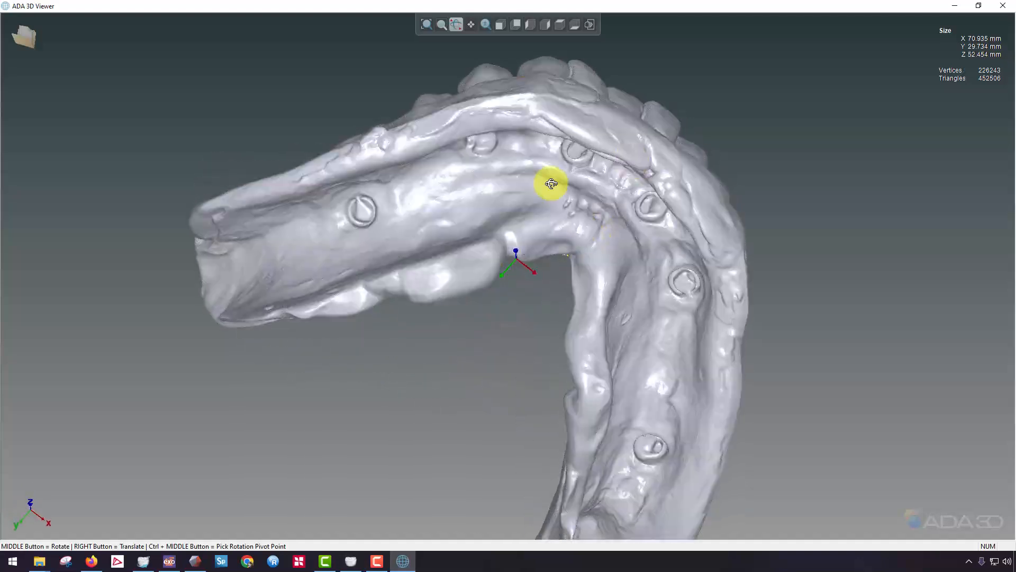
mouse_move(522, 151)
middle_mouse_down()
mouse_move(562, 263)
mouse_move(549, 117)
middle_mouse_up()
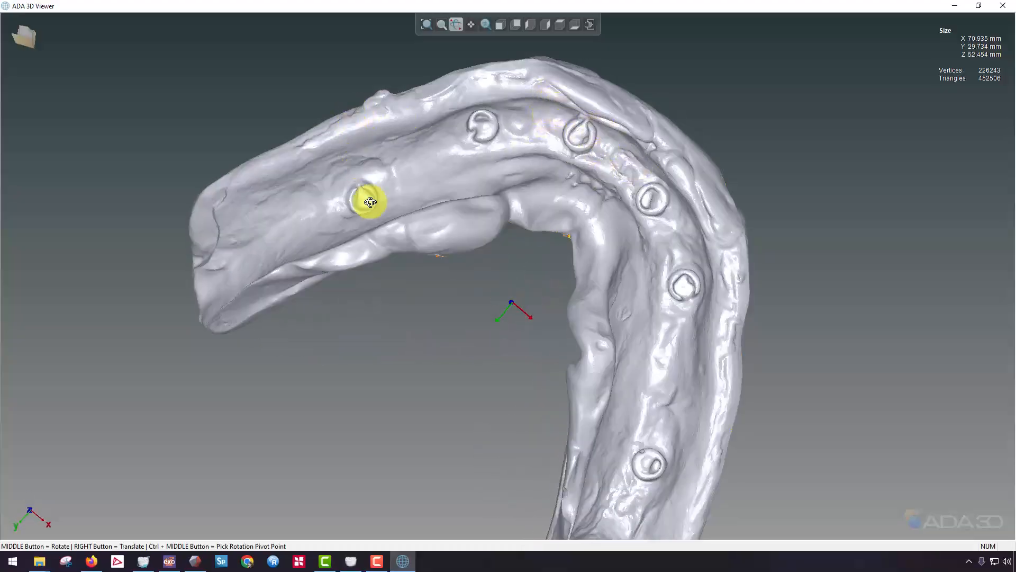
middle_click_drag(367, 188, 484, 176)
Examine the complete reference denture from its outer side, tooth surface and underside, then close the 3D viewer.
mouse_move(572, 130)
middle_mouse_down()
mouse_move(580, 243)
mouse_move(397, 347)
mouse_move(354, 197)
mouse_move(393, 97)
mouse_move(469, 335)
mouse_move(569, 363)
mouse_move(367, 277)
middle_mouse_up()
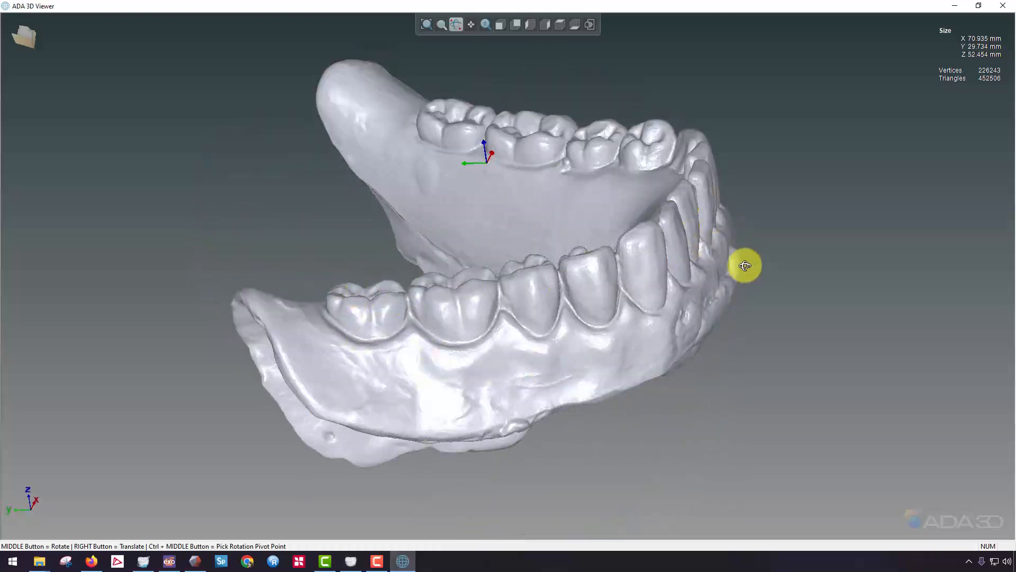
mouse_move(744, 265)
middle_mouse_down()
mouse_move(370, 322)
mouse_move(494, 319)
mouse_move(446, 218)
mouse_move(458, 77)
mouse_move(601, 170)
mouse_move(513, 237)
mouse_move(555, 152)
mouse_move(431, 68)
middle_mouse_up()
mouse_move(490, 84)
middle_mouse_down()
mouse_move(575, 181)
mouse_move(440, 198)
mouse_move(589, 313)
mouse_move(663, 272)
mouse_move(624, 344)
mouse_move(642, 381)
middle_mouse_up()
mouse_move(721, 413)
middle_mouse_down()
mouse_move(648, 274)
mouse_move(551, 192)
mouse_move(523, 236)
mouse_move(568, 194)
middle_mouse_up()
scroll(538, 201, "down", 8)
scroll(567, 194, "up", 4)
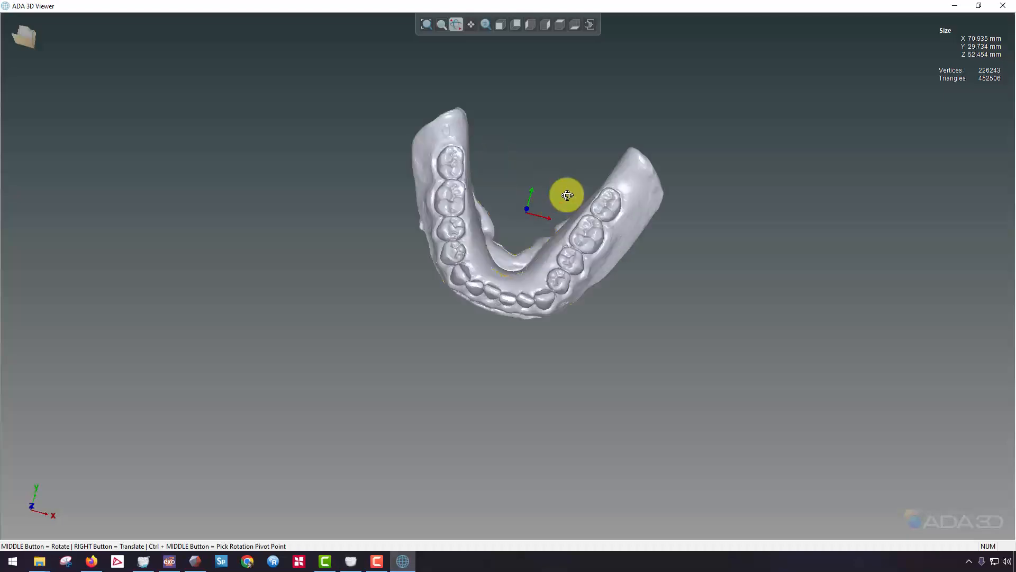
mouse_move(463, 250)
middle_mouse_down()
mouse_move(455, 270)
mouse_move(494, 295)
mouse_move(637, 189)
middle_mouse_up()
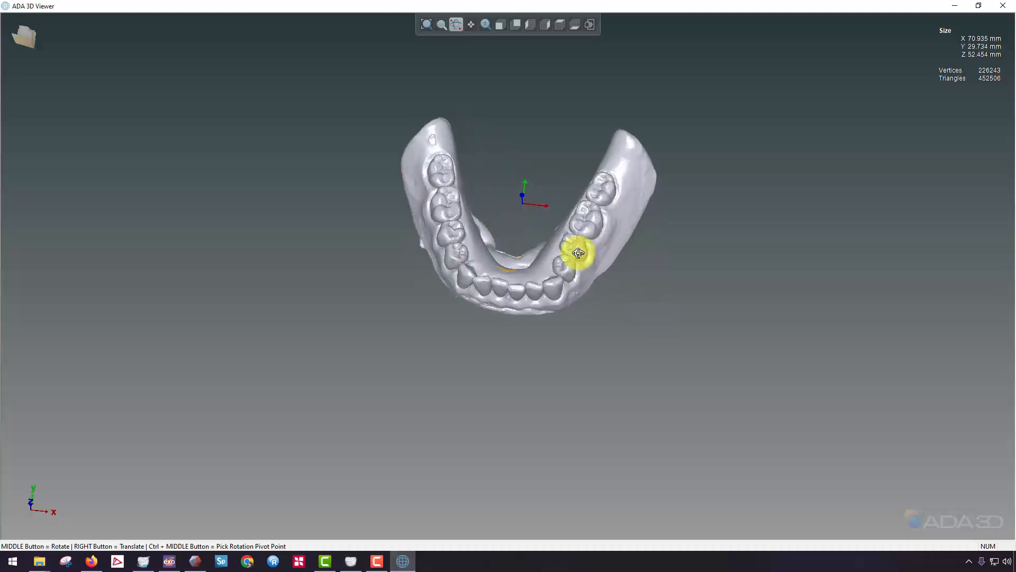
middle_click_drag(478, 275, 540, 287)
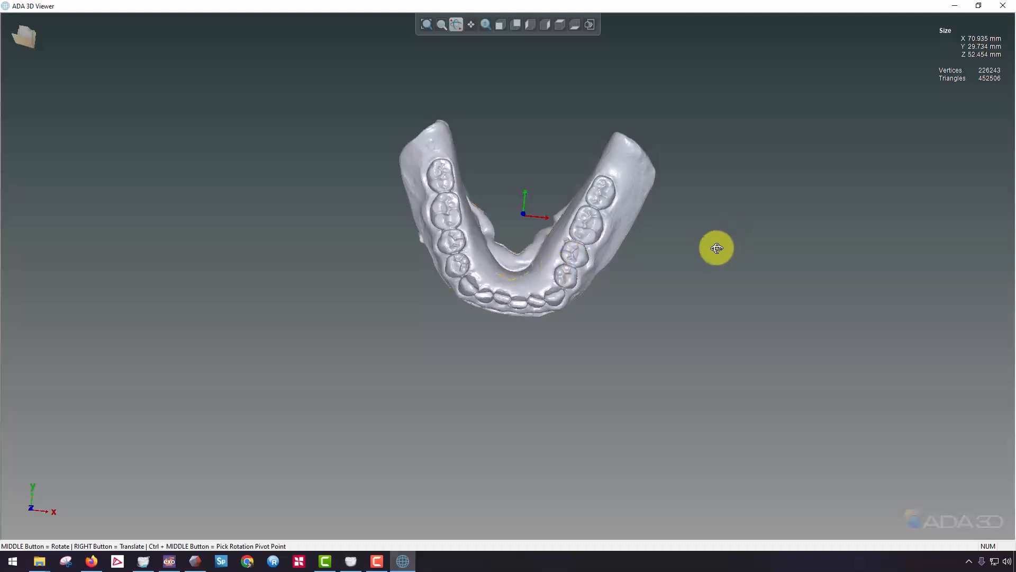
middle_click_drag(716, 247, 420, 236)
middle_click_drag(592, 223, 551, 308)
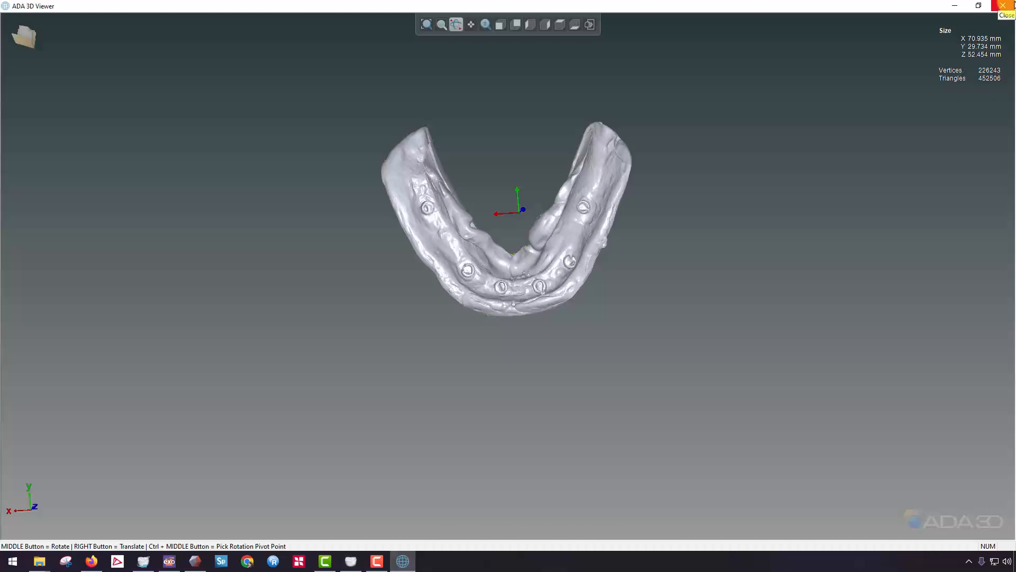
left_click(1003, 5)
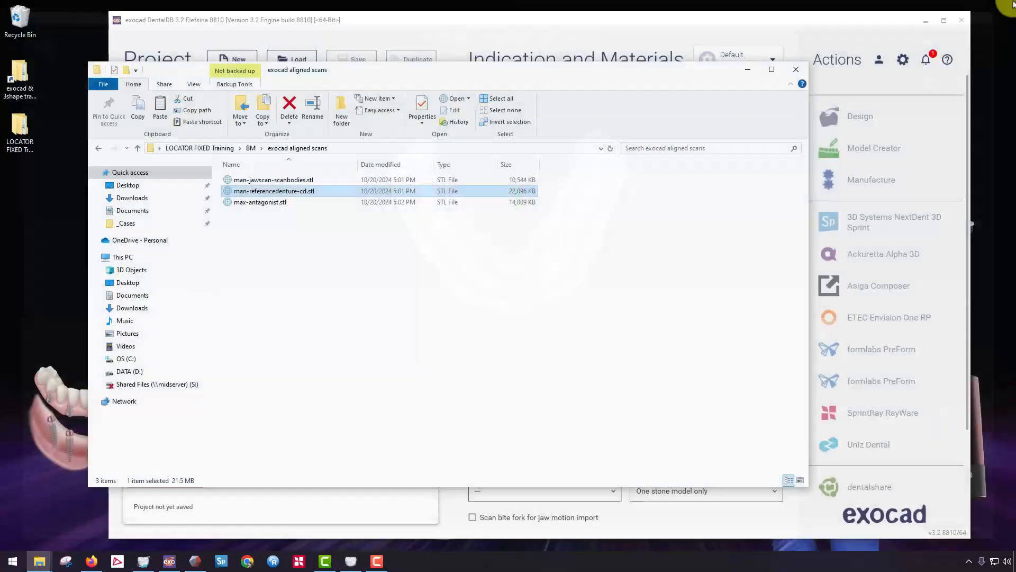
Switch back to exocad DentalDB and define tooth 18 as an anatomic pontic in Acrylic/PMMA with virtual gingiva.
left_click(551, 20)
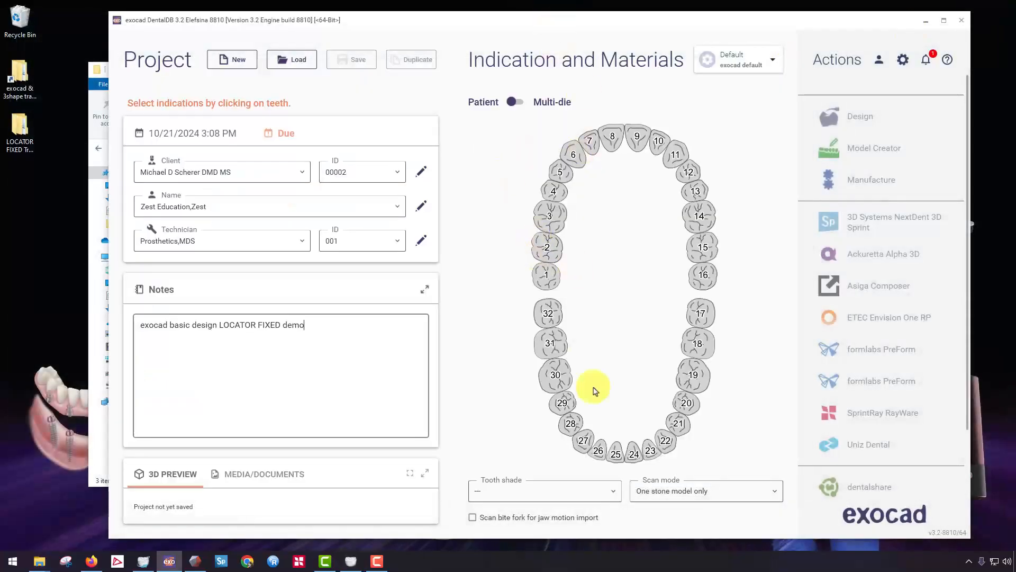
left_click(697, 346)
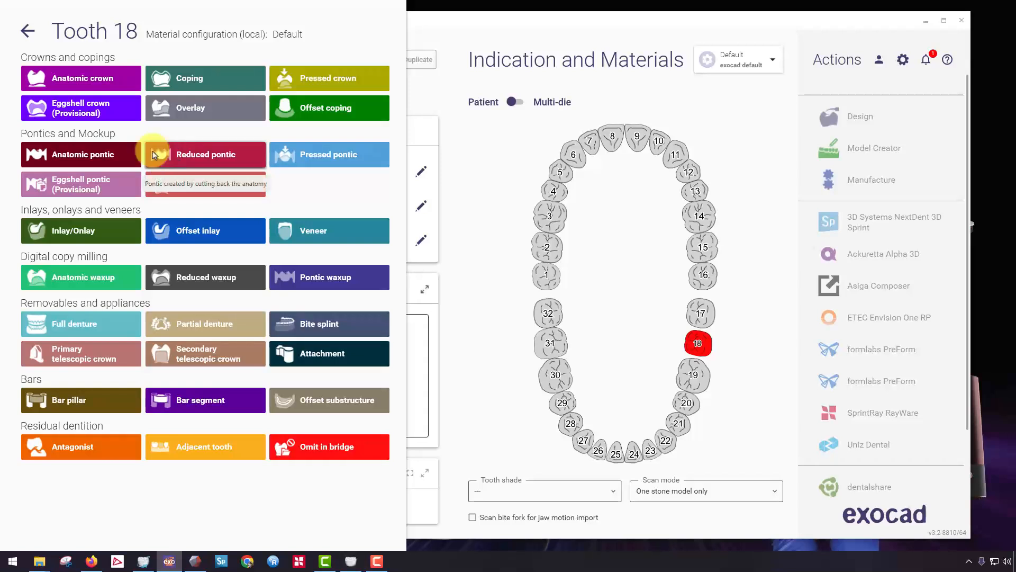
left_click(97, 154)
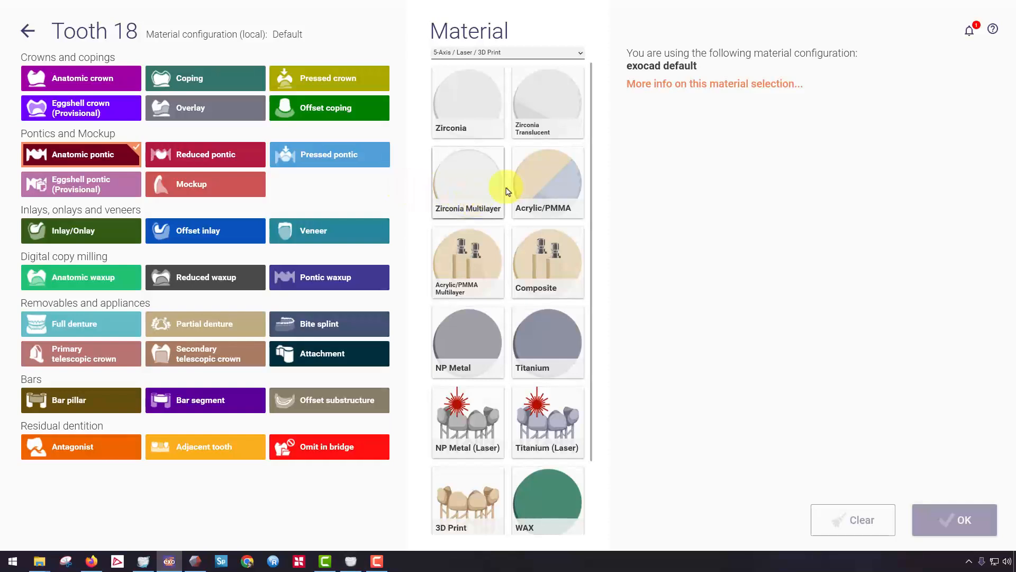
left_click(558, 196)
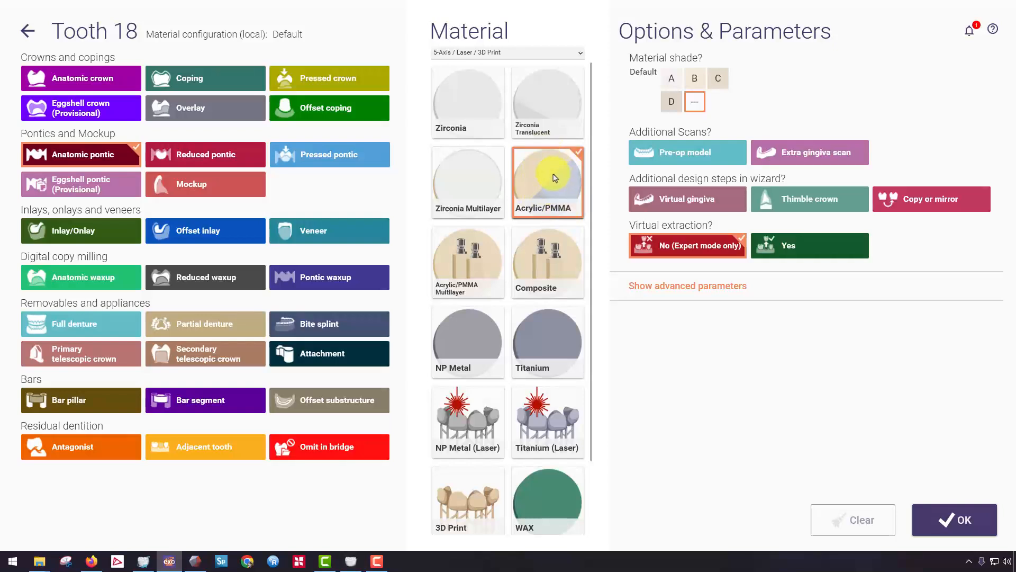
left_click(482, 189)
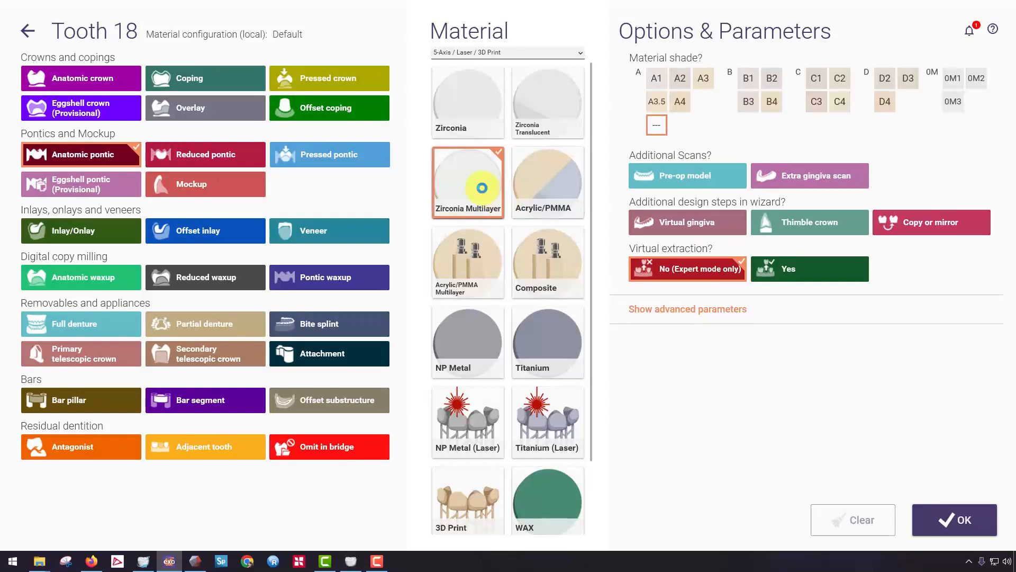
left_click(542, 176)
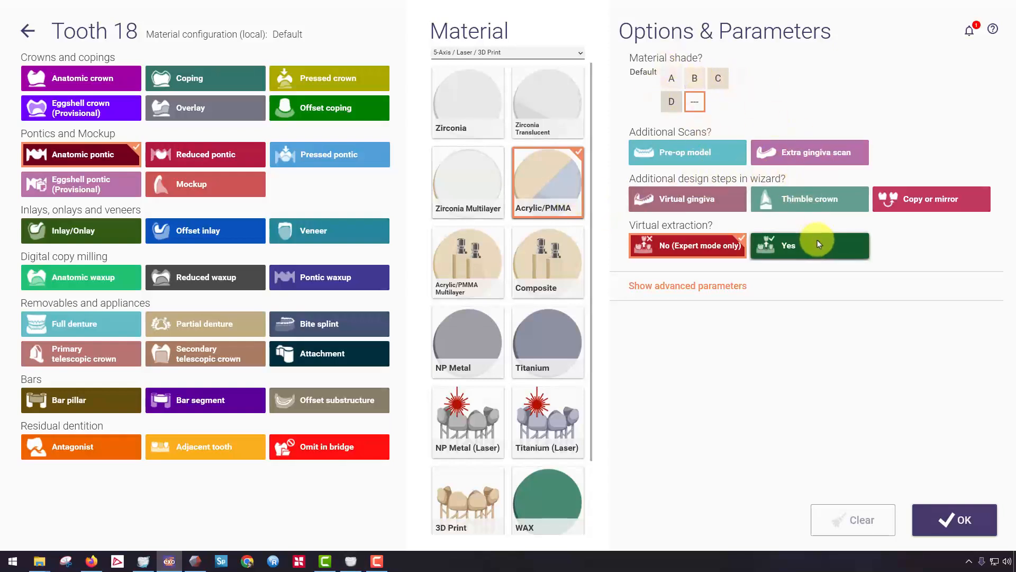
left_click(702, 207)
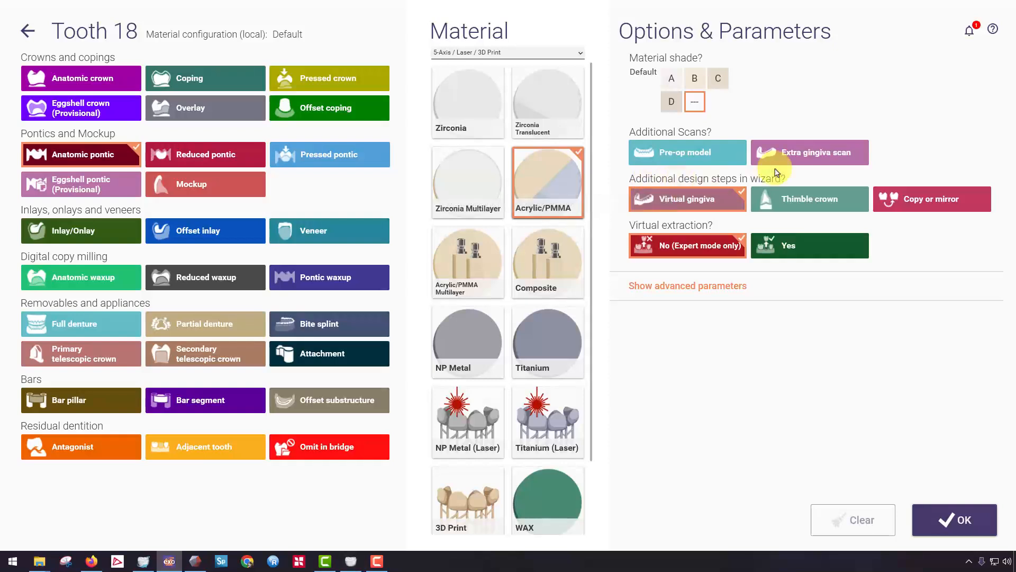
left_click(964, 521)
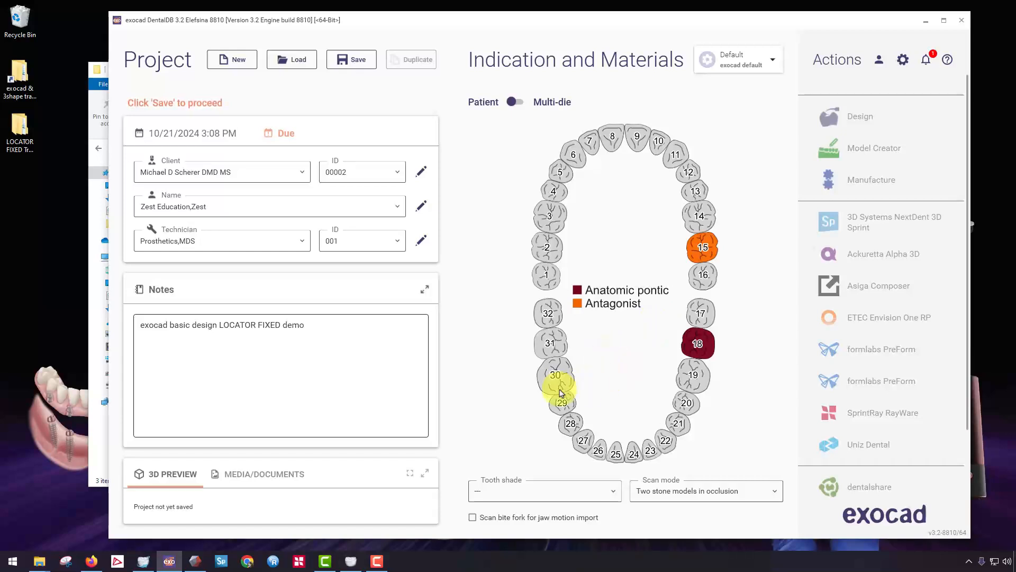
Extend the connected anatomic pontics from tooth 18 through 31 with antagonists on teeth 2 to 15, save the project and review tooth 18's settings.
left_click(561, 347)
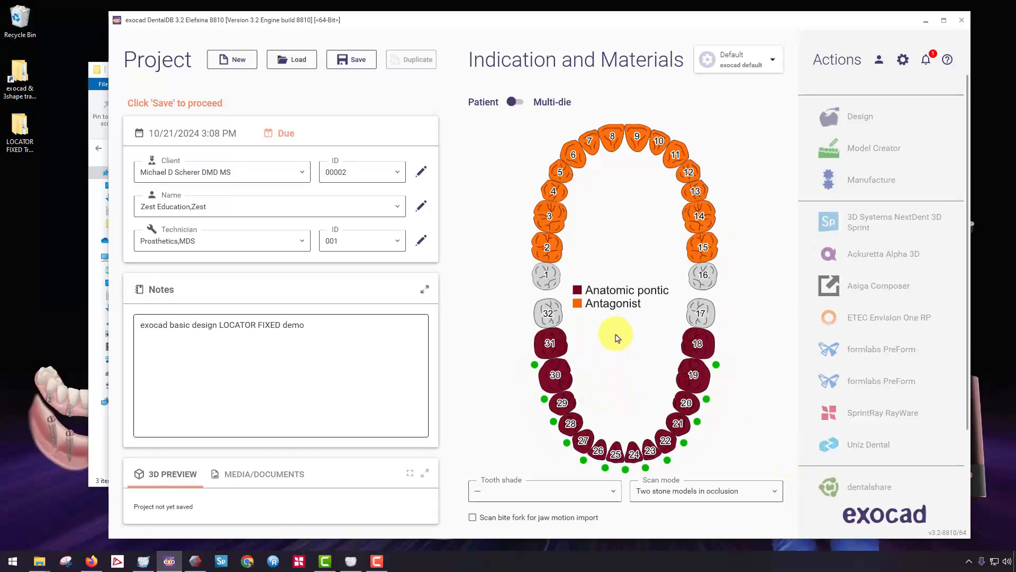
left_click(356, 68)
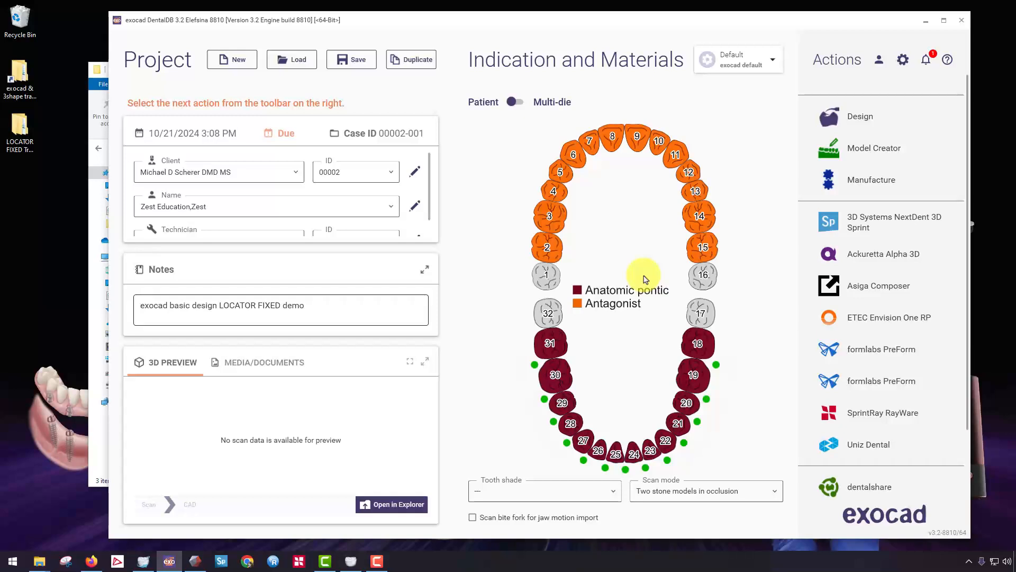
left_click(703, 355)
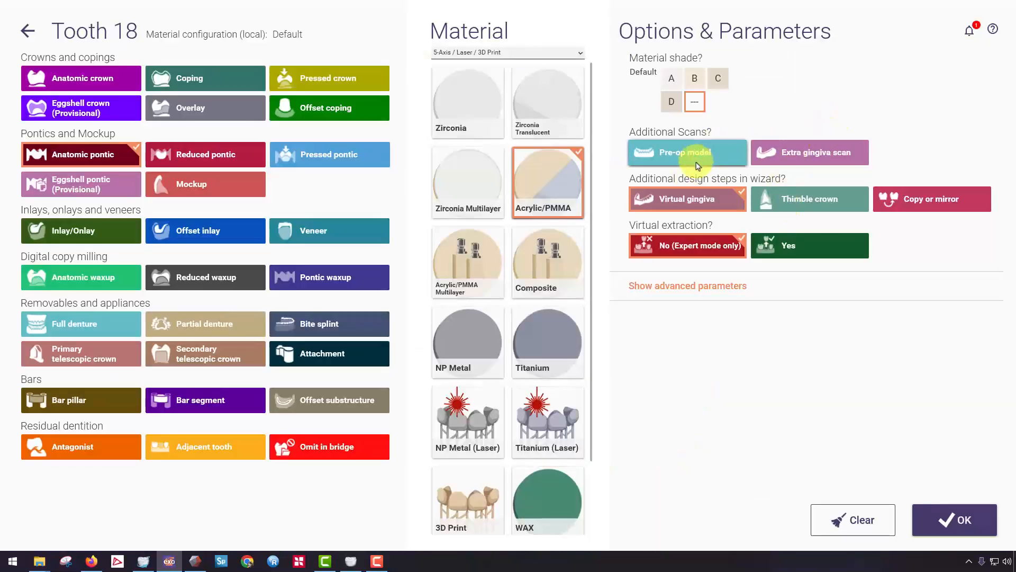
left_click(28, 31)
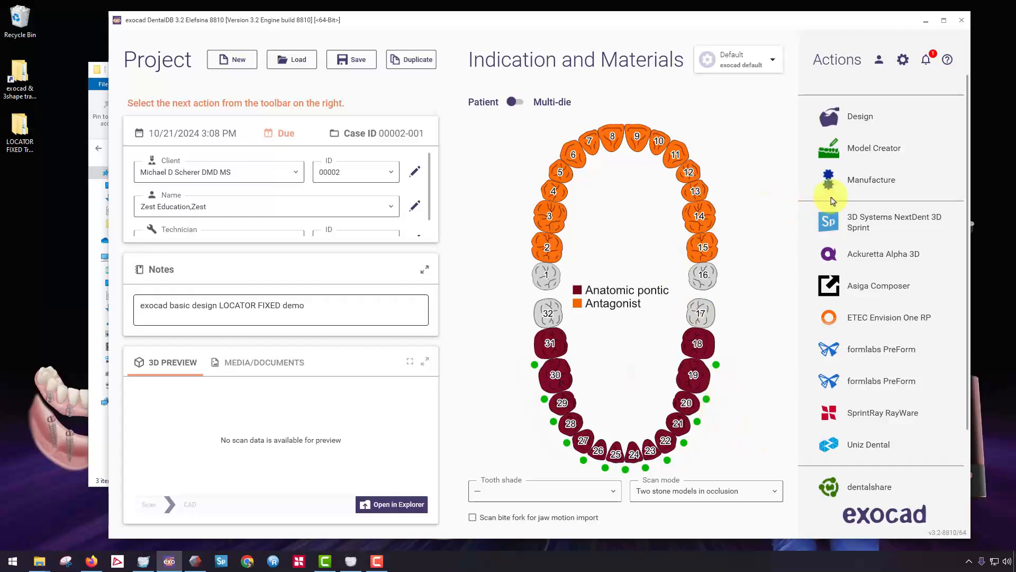
Start the design in DentalCAD, loading man-jawscan-scanbodies.stl as the lower jaw scan and max-antagonist.stl as the antagonist from the exocad aligned scans folder.
left_click(338, 62)
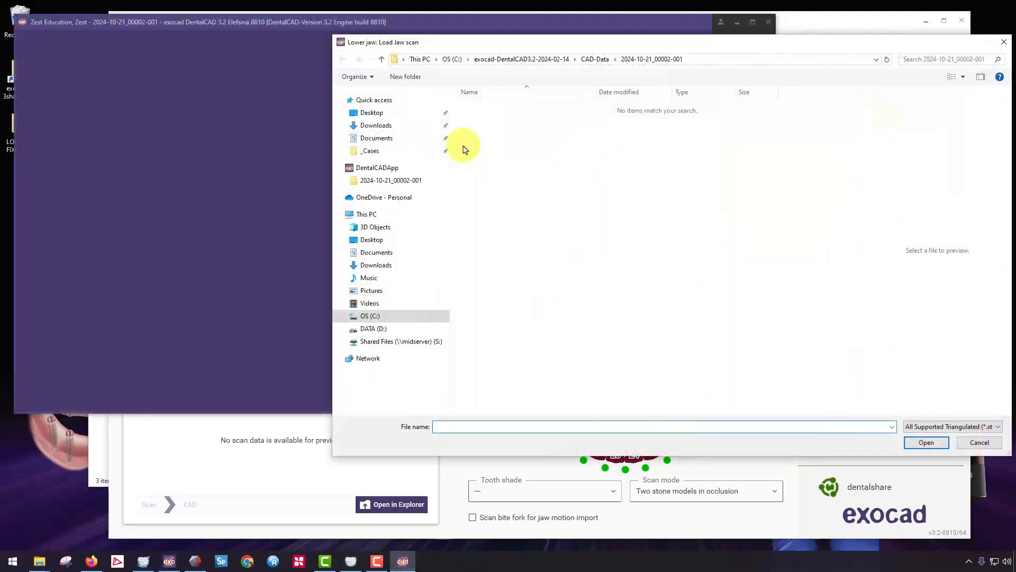
left_click(394, 113)
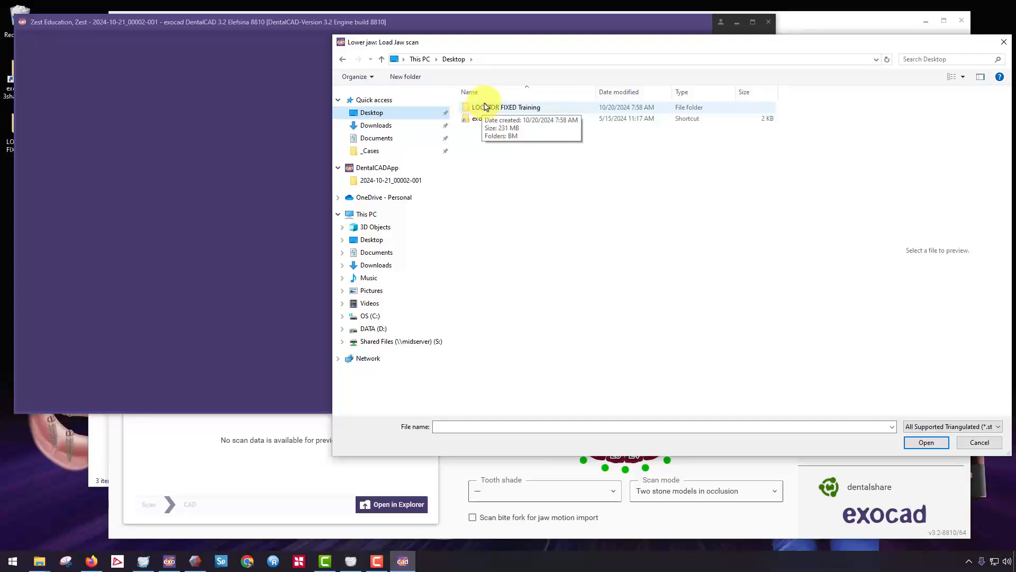
double_click(491, 110)
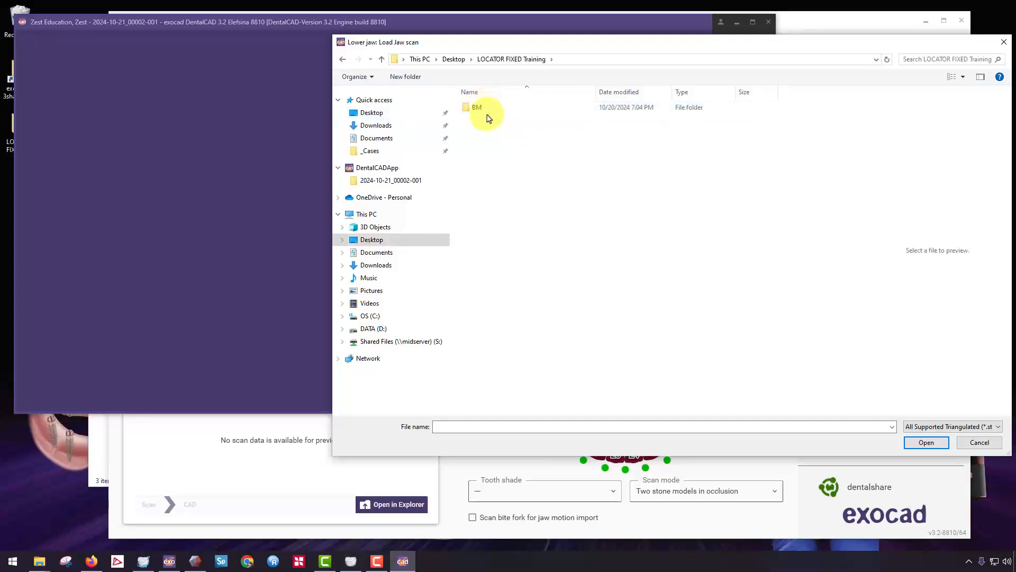
double_click(486, 107)
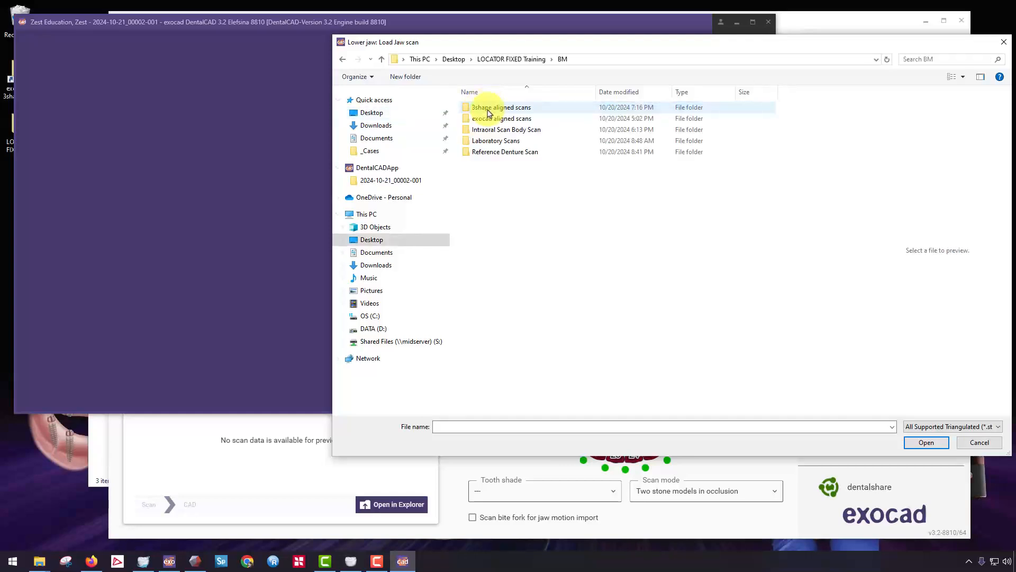
double_click(511, 121)
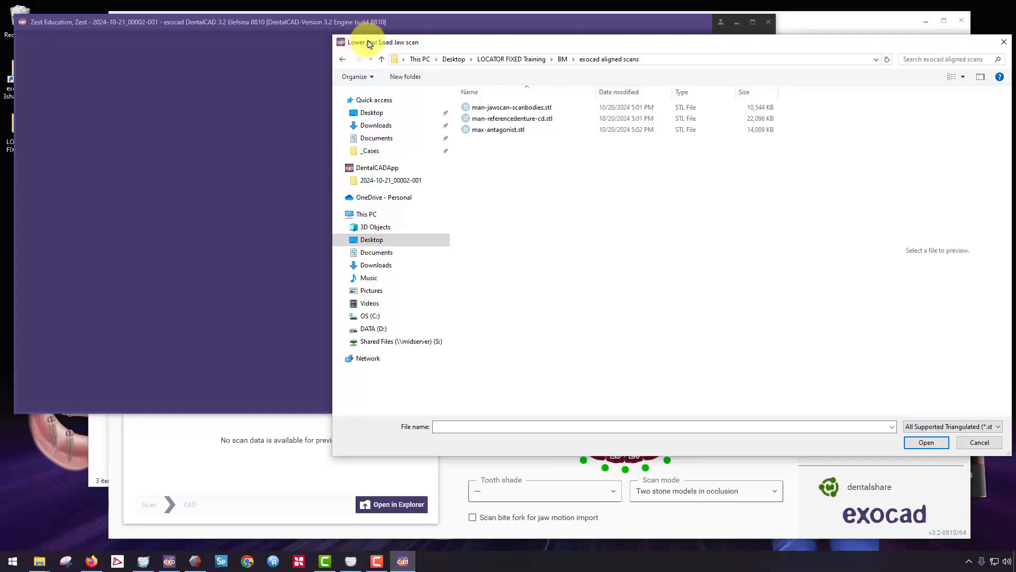
left_click(490, 108)
left_click(488, 122)
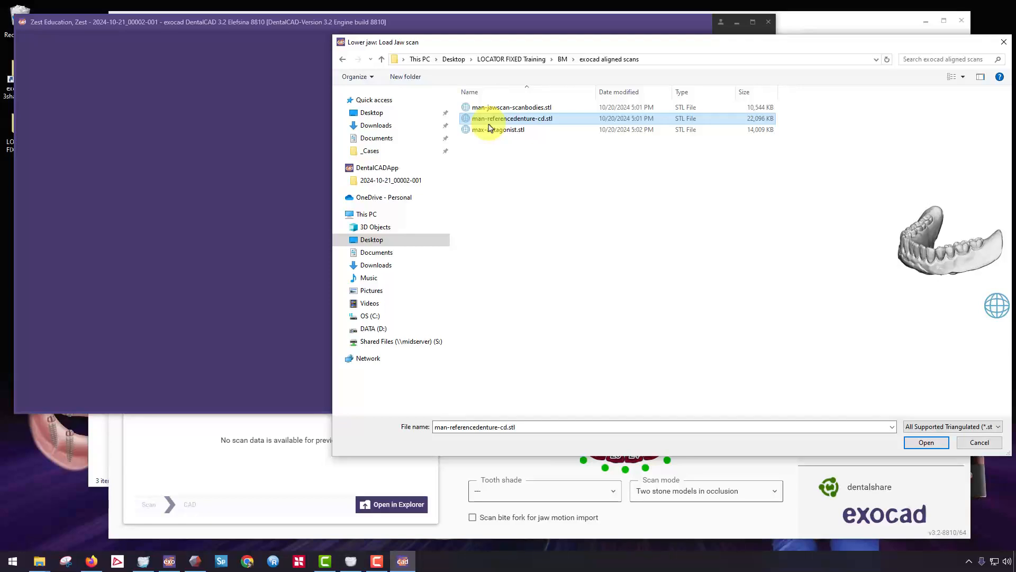
left_click(491, 107)
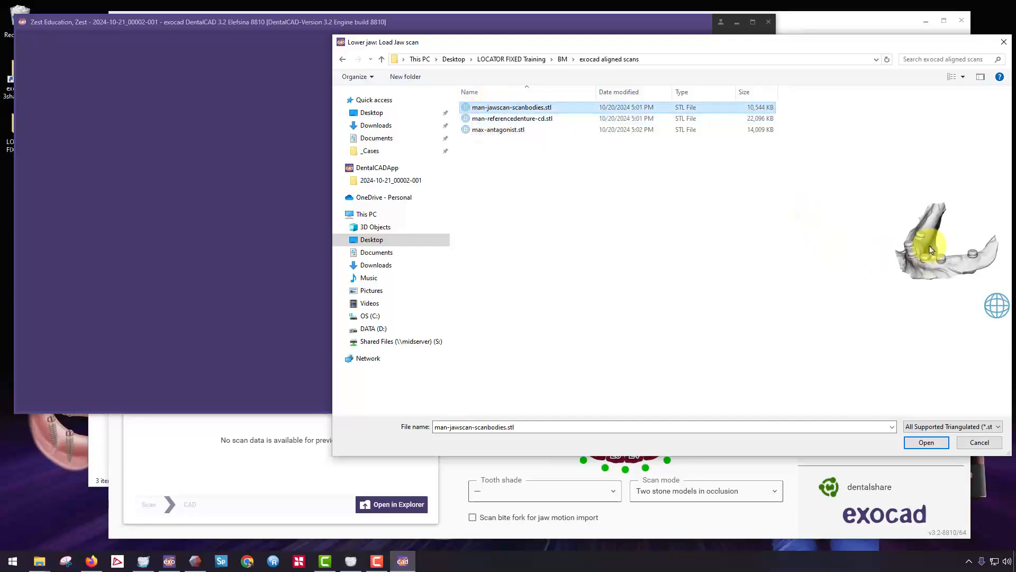
left_click(925, 442)
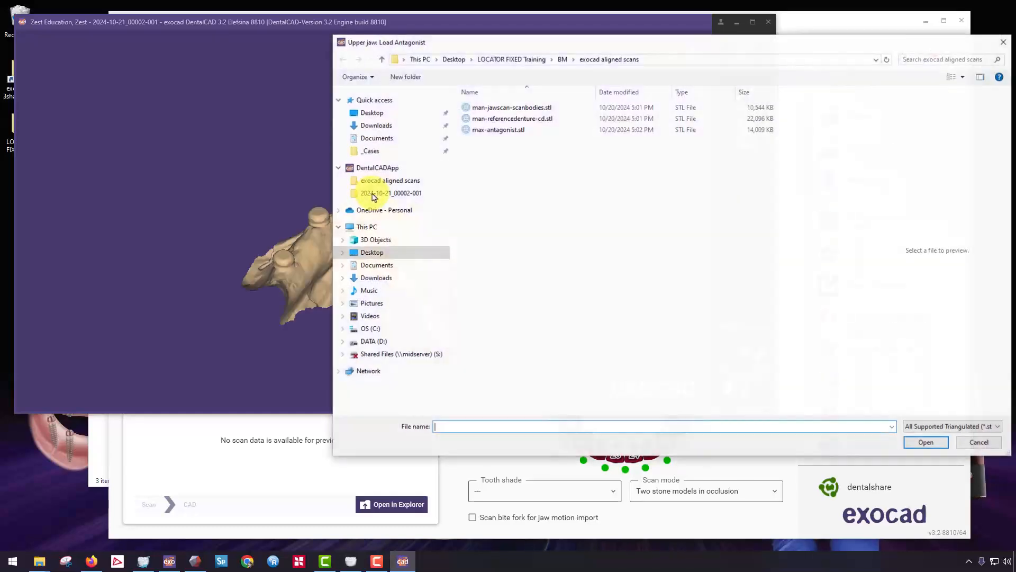
left_click(492, 130)
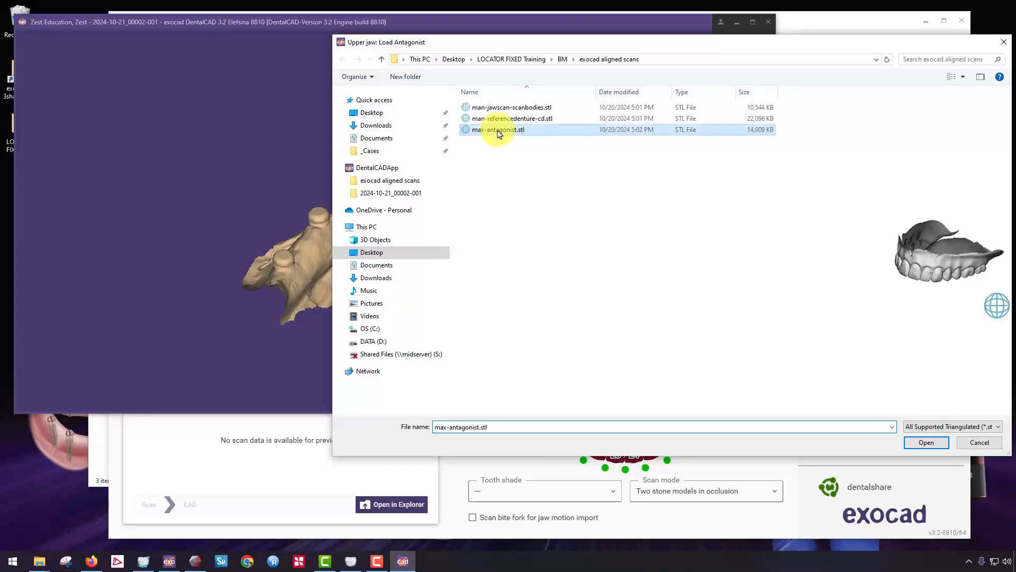
left_click(931, 447)
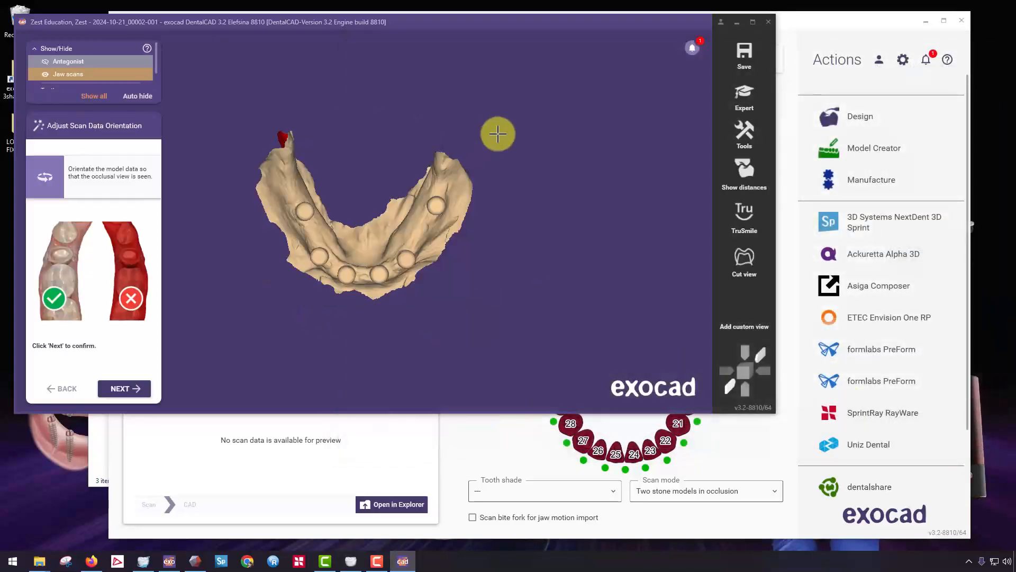
Maximize the DentalCAD window, orient the lower jaw scan to the occlusal view and accept the scan data orientation.
left_click(750, 24)
left_click_drag(508, 323, 506, 321)
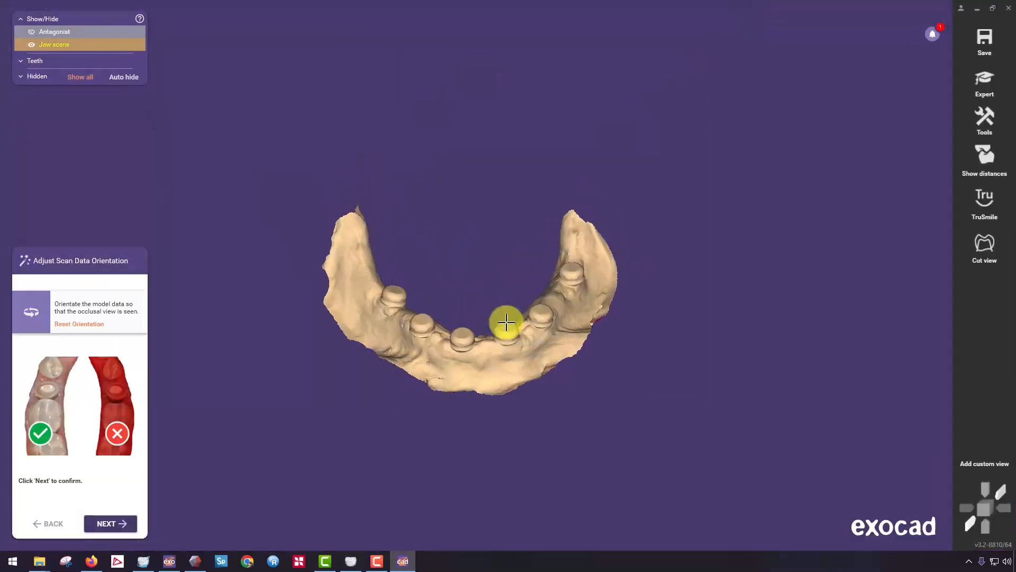
right_click_drag(507, 322, 500, 222)
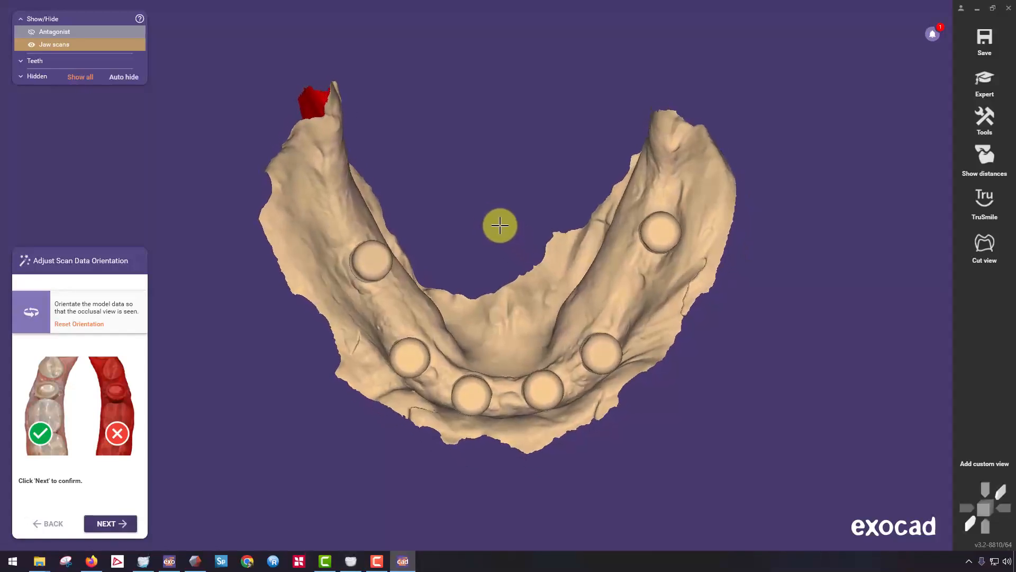
left_click(112, 524)
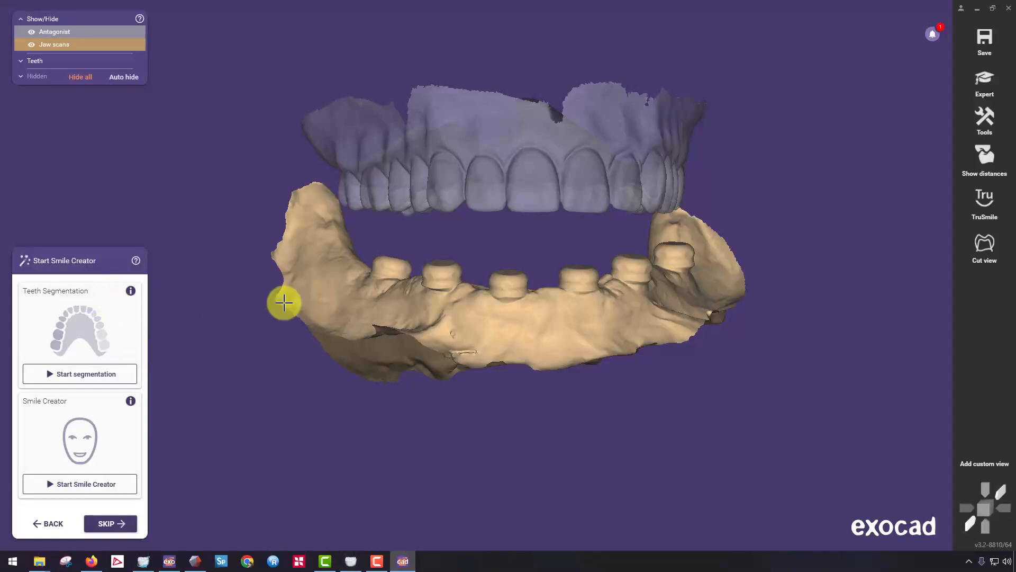
In Expert mode, add man-referencedenture-cd.stl as a generic visualization mesh stored relative to the scan data.
right_click_drag(542, 320, 547, 385)
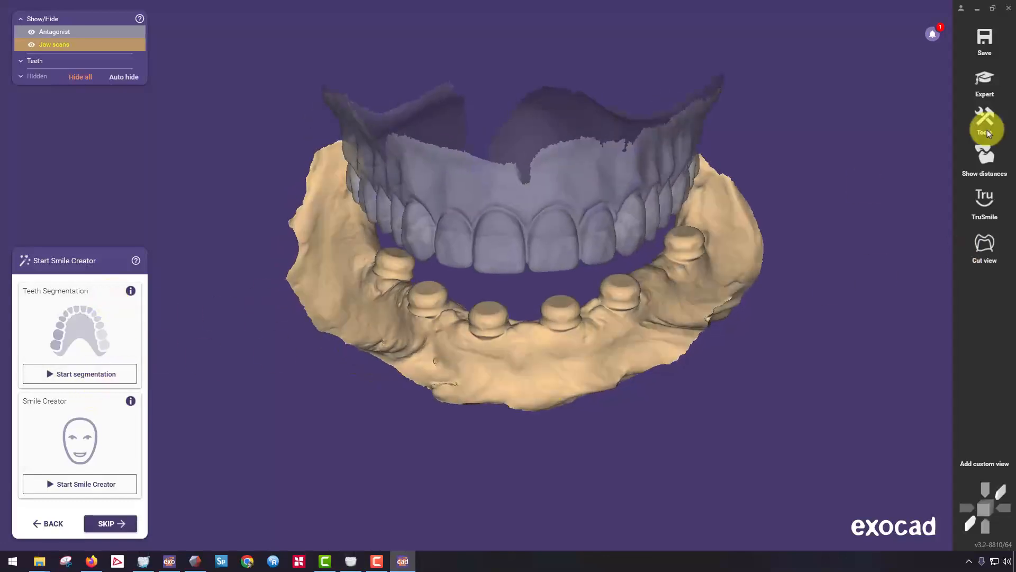
left_click(984, 78)
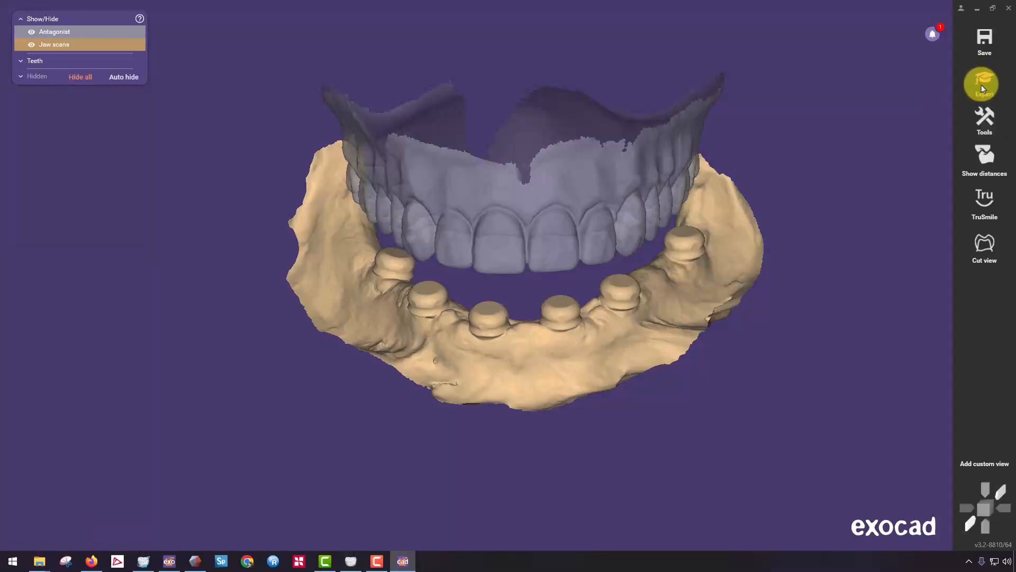
left_click(985, 126)
left_click(833, 378)
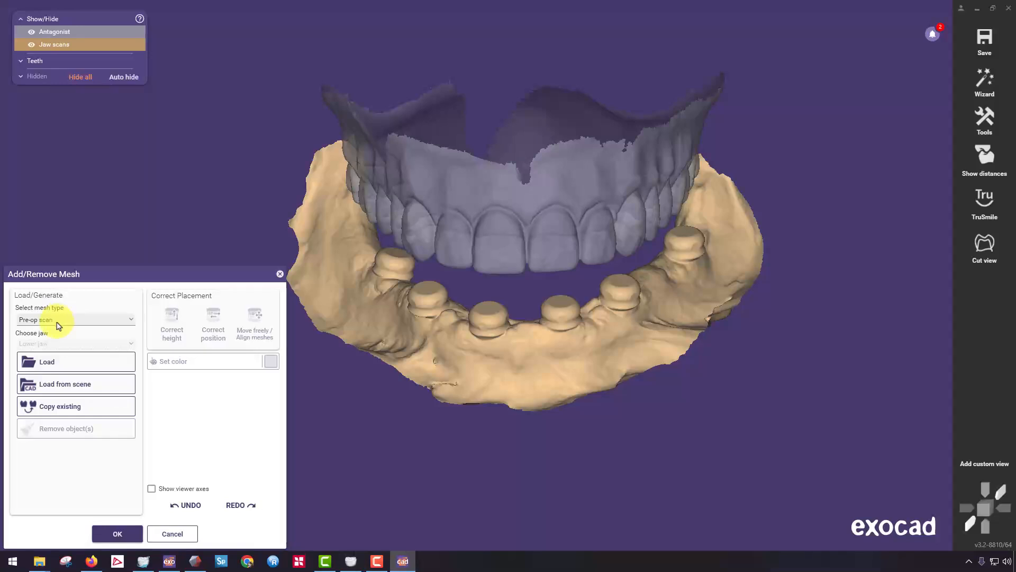
left_click(59, 325)
left_click(58, 376)
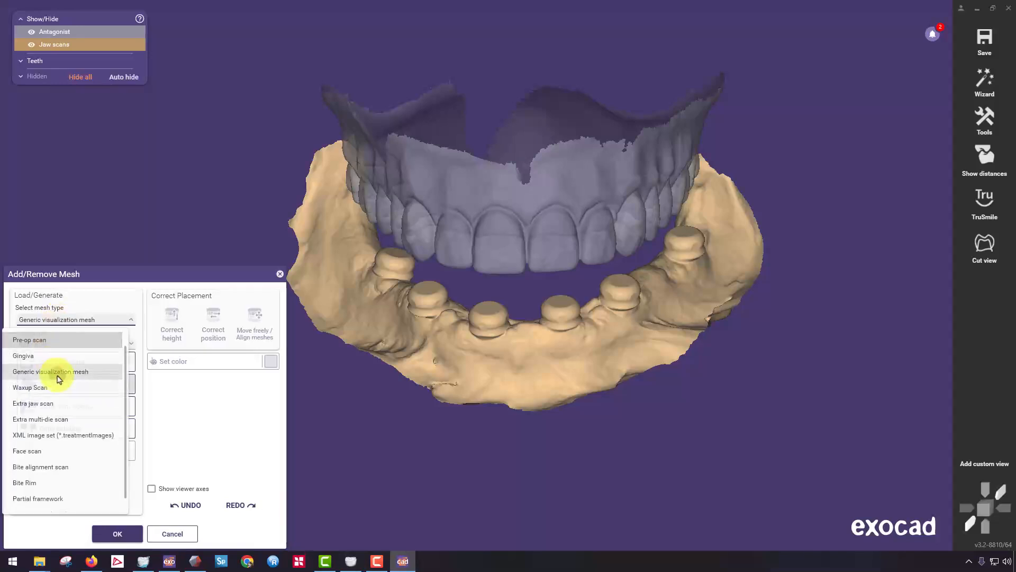
left_click(36, 324)
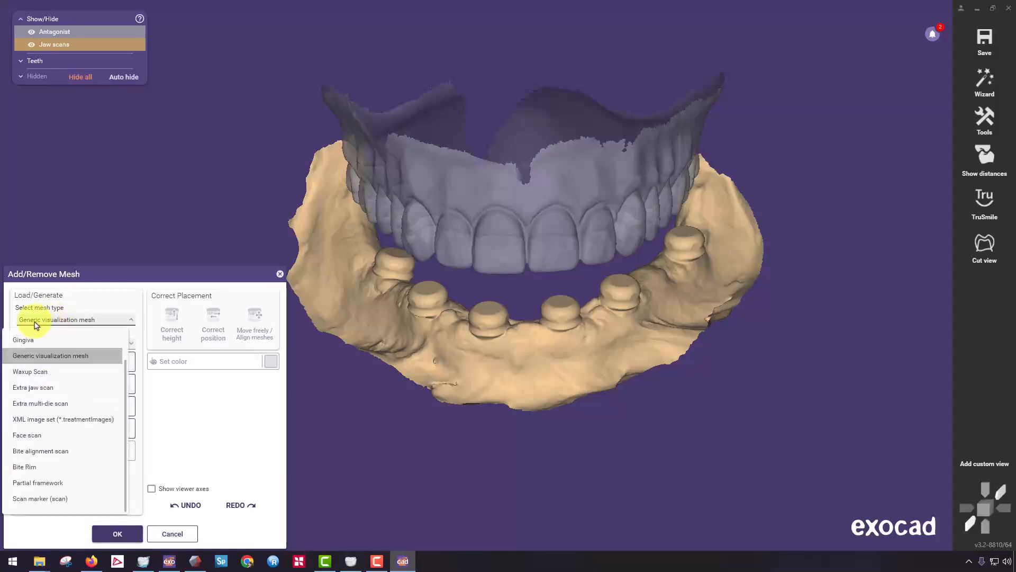
left_click(49, 357)
left_click(74, 390)
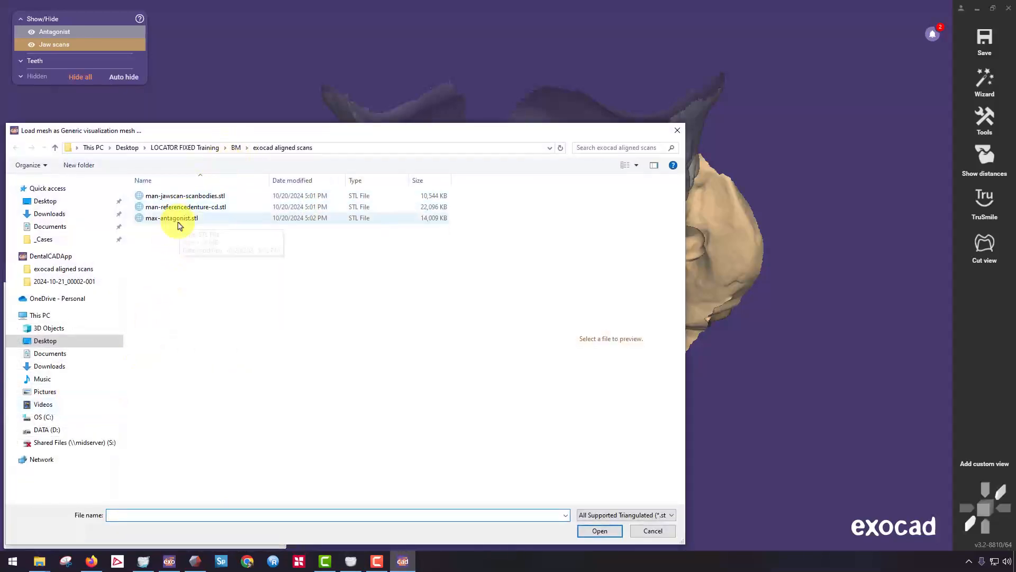
left_click(188, 206)
left_click(596, 531)
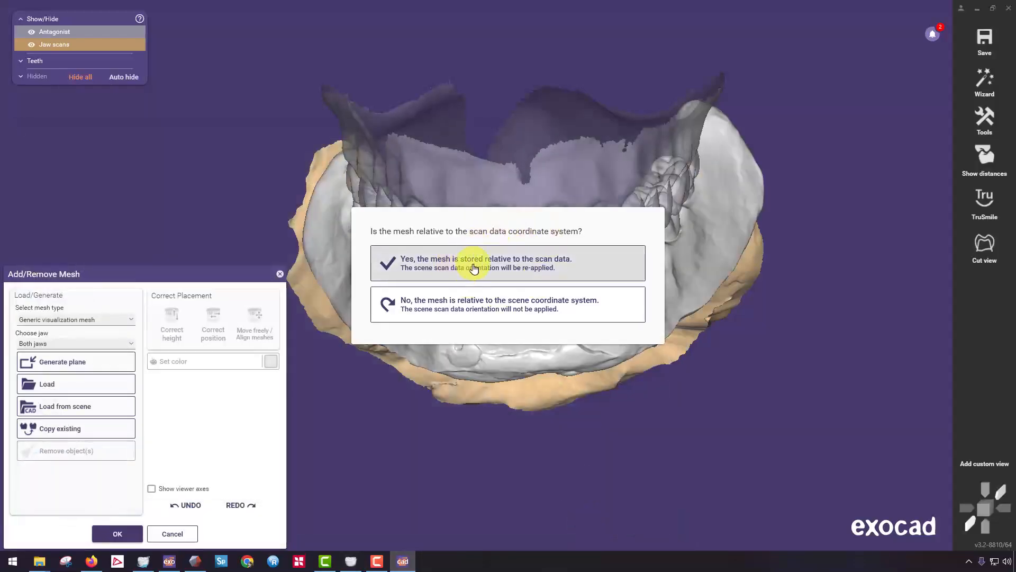
left_click(472, 268)
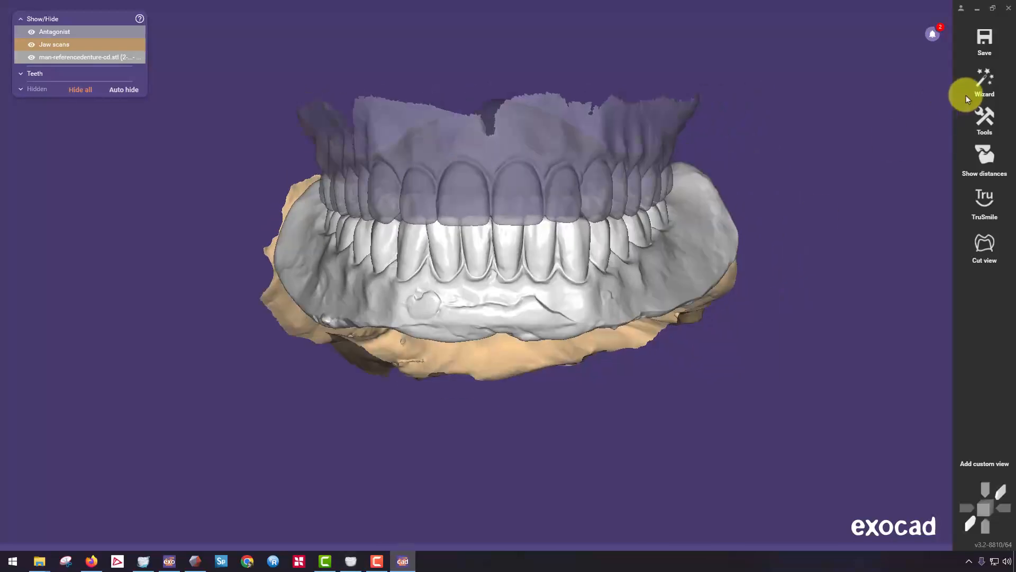
Return to the wizard, skip the Smile Creator and examine the undercuts around the scan bodies for the virtual waxup bottom.
left_click(985, 80)
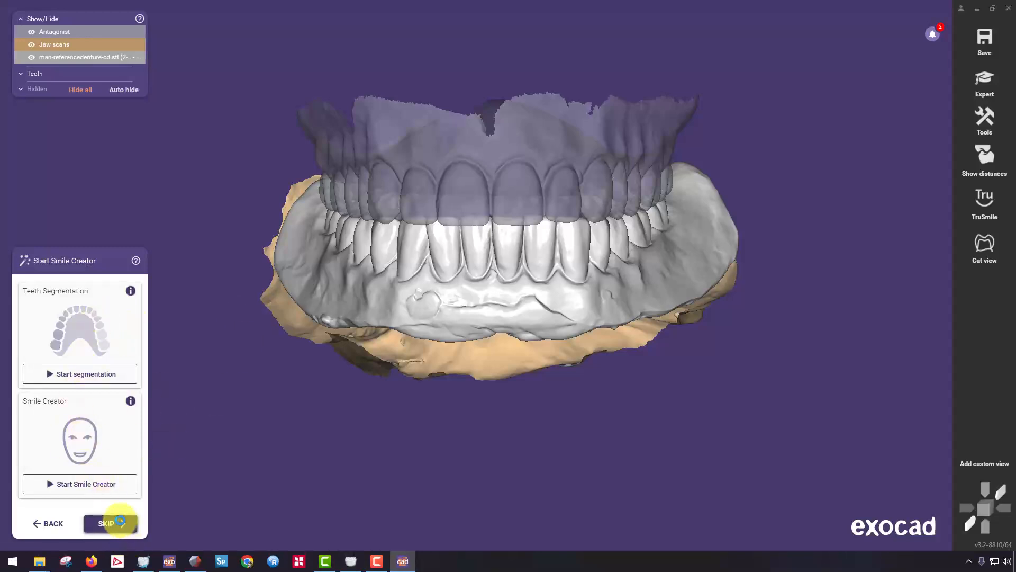
left_click(120, 521)
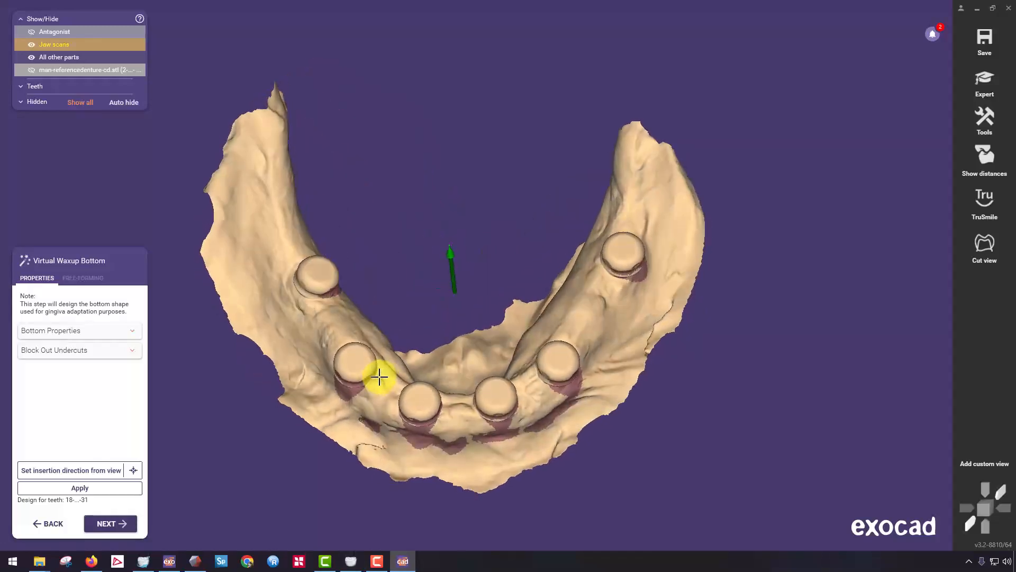
right_click_drag(380, 377, 390, 378)
mouse_move(427, 301)
right_mouse_down()
mouse_move(451, 213)
mouse_move(426, 300)
right_mouse_up()
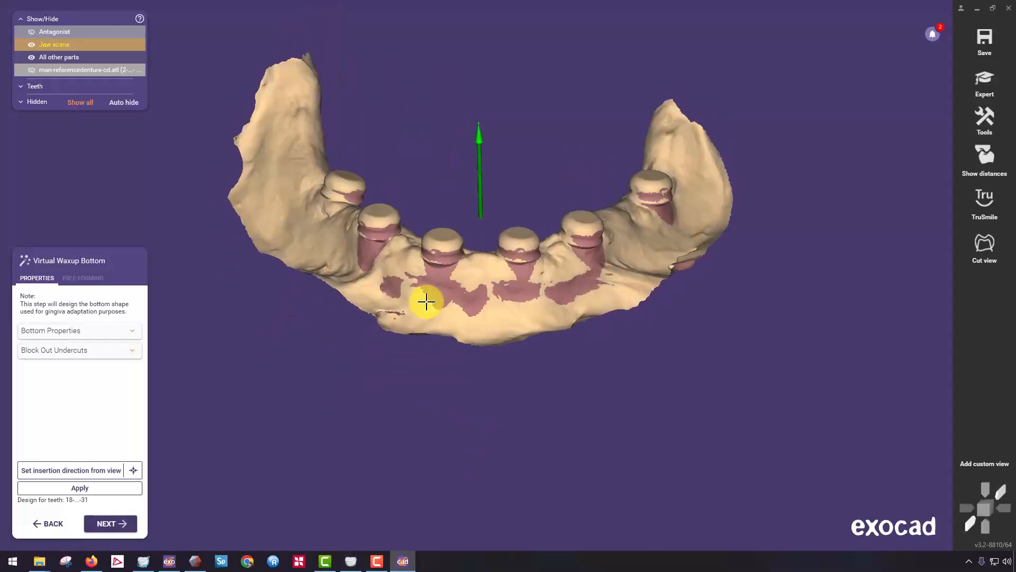
scroll(427, 302, "up", 3)
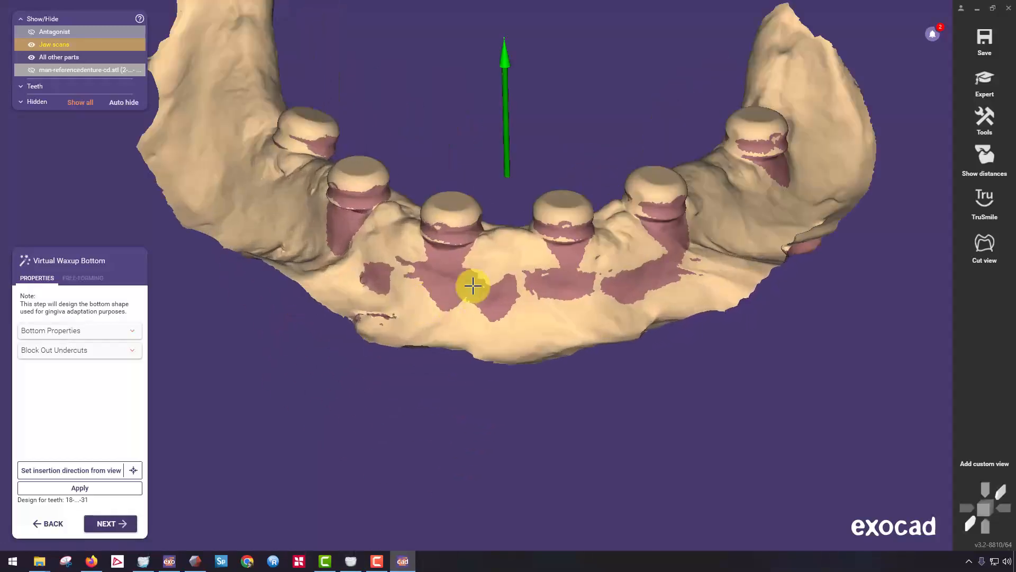
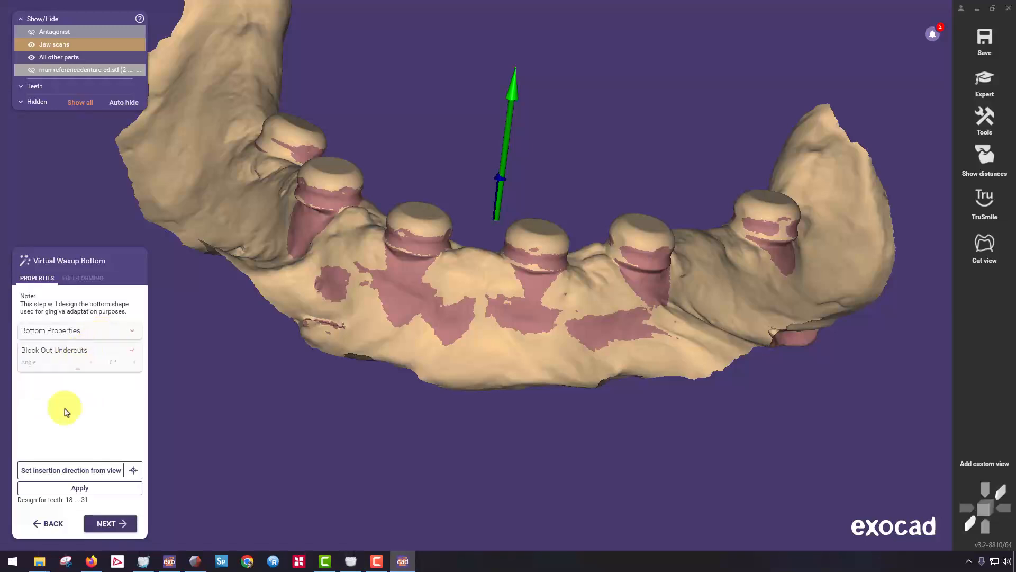
Generate the virtual waxup bottom with blocked-out undercuts and start free-forming it.
left_click(80, 488)
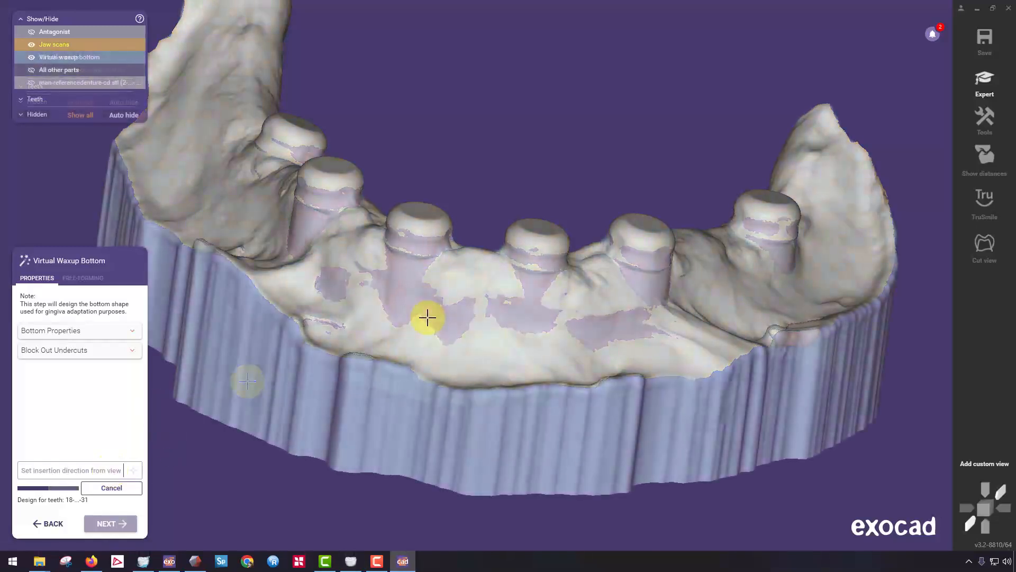
right_click_drag(431, 306, 442, 346)
right_click_drag(422, 385, 220, 333)
left_click(84, 279)
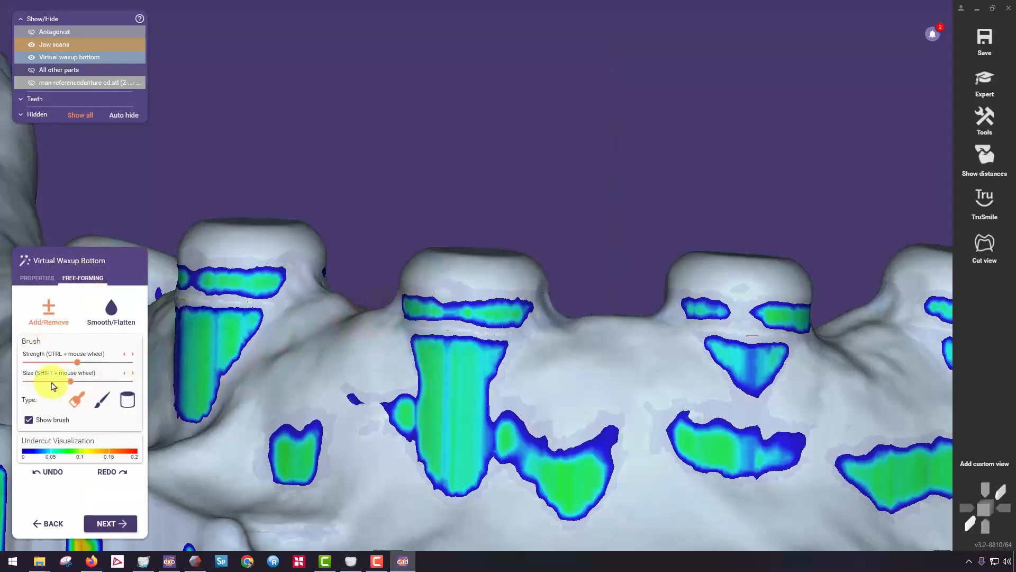
Reduce the Add/Remove brush size and add material along the front undercut band of the third scan body from the left.
scroll(396, 300, "up", 3)
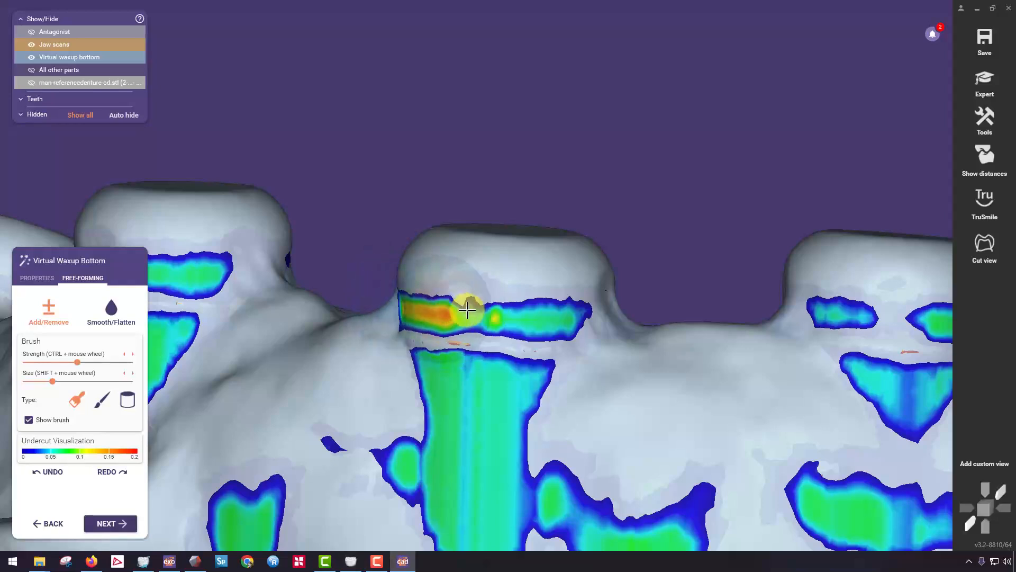
left_click_drag(506, 313, 542, 310)
mouse_move(542, 311)
right_mouse_down()
mouse_move(624, 332)
mouse_move(538, 309)
mouse_move(543, 293)
right_mouse_up()
scroll(625, 333, "up", 4)
mouse_move(543, 293)
left_mouse_down()
mouse_move(495, 289)
mouse_move(651, 284)
mouse_move(848, 256)
left_mouse_up()
right_click_drag(603, 265, 674, 266)
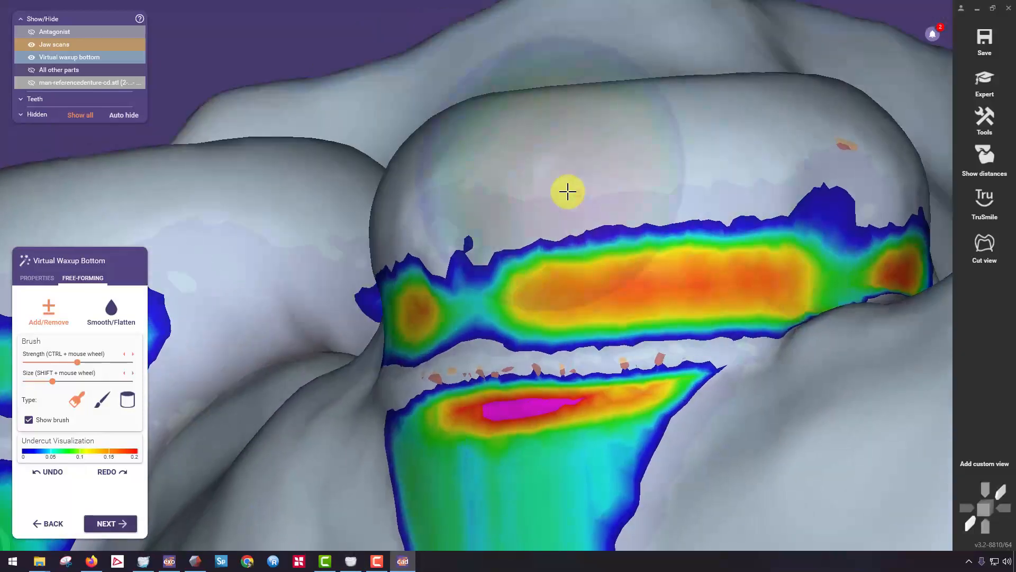
right_click_drag(452, 243, 452, 254)
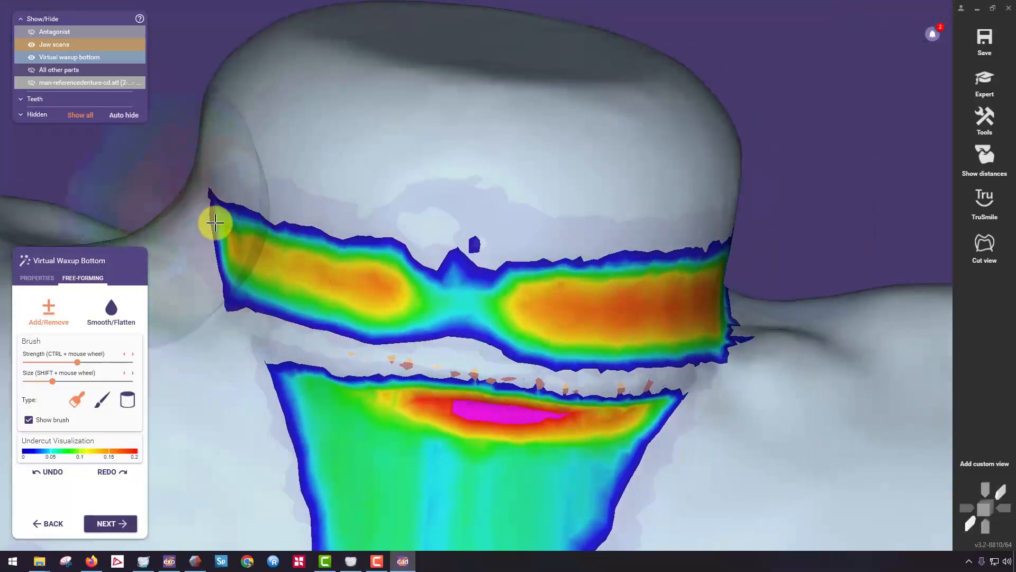
Continue adding material around the sides and back of the third scan body to fill its undercut groove.
right_click_drag(209, 214, 395, 245)
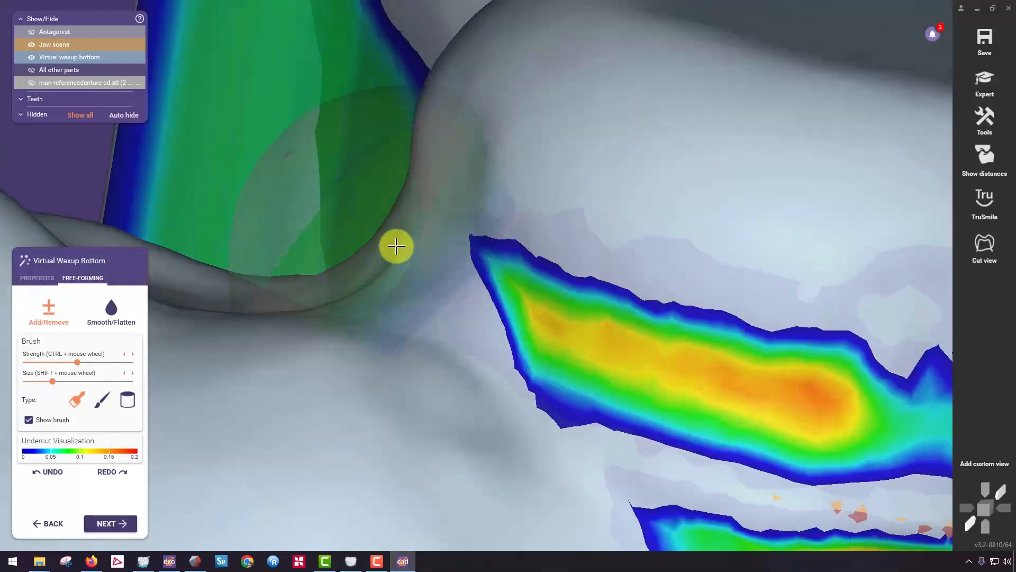
mouse_move(405, 225)
left_mouse_down()
mouse_move(424, 275)
mouse_move(446, 259)
mouse_move(513, 302)
left_mouse_up()
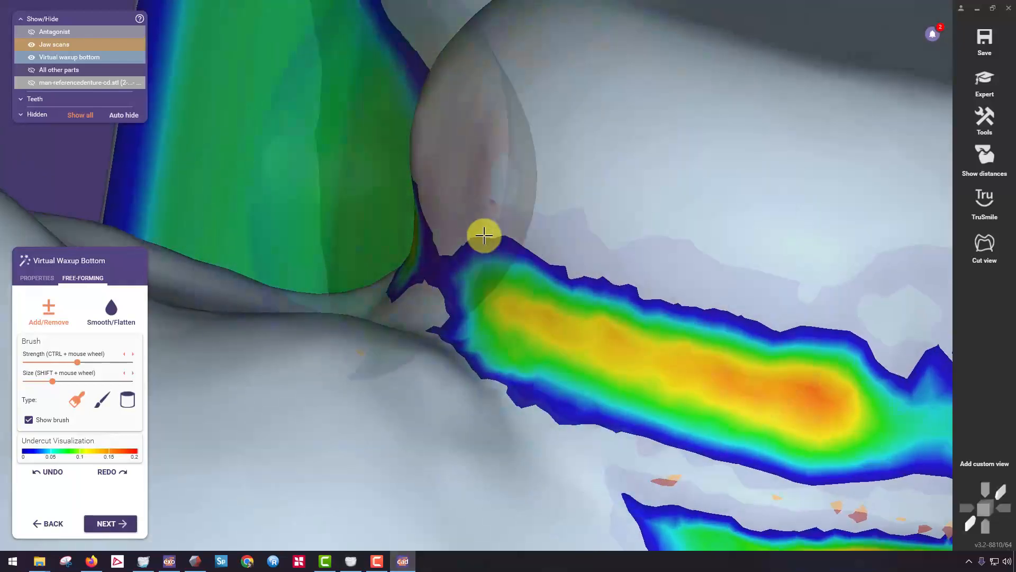
scroll(450, 247, "down", 3)
scroll(448, 248, "down", 3)
right_click_drag(448, 248, 415, 231)
scroll(415, 231, "up", 3)
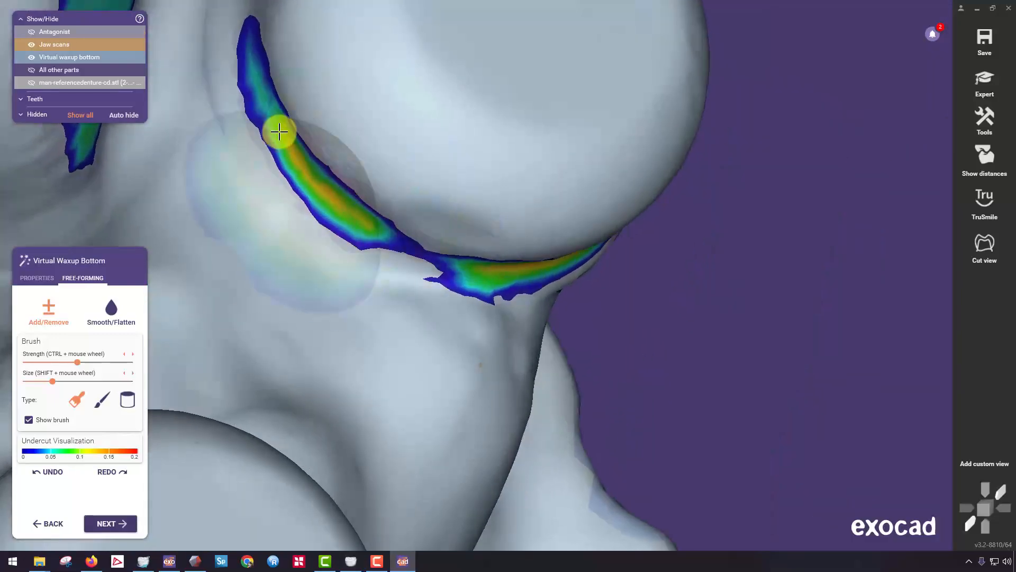
right_click_drag(274, 94, 690, 244)
Add material to the undercut band across the front of the second scan body from the left.
scroll(379, 291, "down", 5)
right_click_drag(379, 290, 344, 311)
middle_click(282, 320)
scroll(454, 279, "up", 6)
mouse_move(263, 309)
right_mouse_down()
mouse_move(454, 279)
mouse_move(413, 275)
right_mouse_up()
left_click_drag(448, 278, 424, 279)
mouse_move(516, 264)
left_mouse_down()
mouse_move(660, 222)
mouse_move(735, 217)
left_mouse_up()
right_click_drag(349, 270, 551, 264)
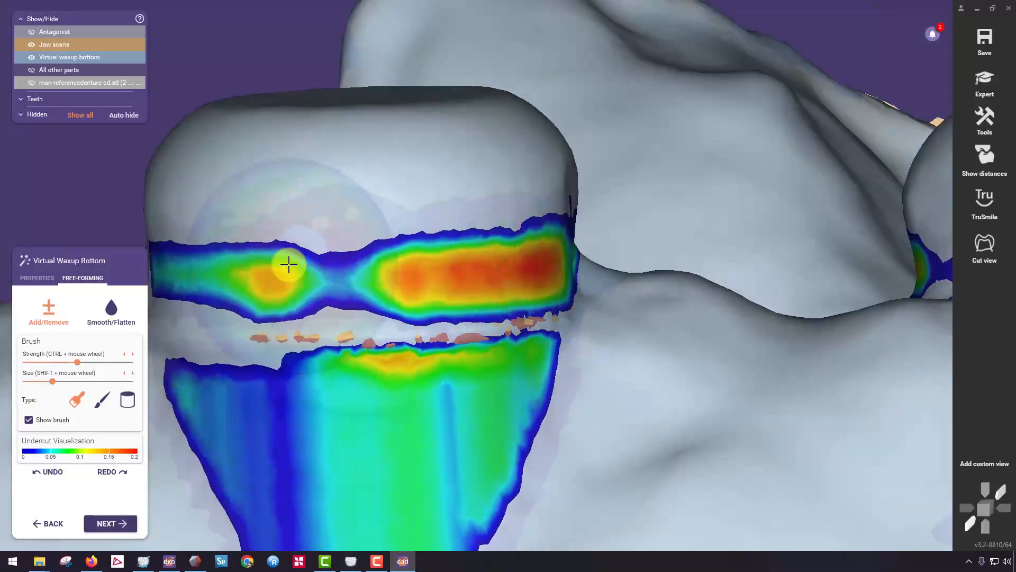
Extend the added material around the remaining sides of the second scan body, filling the groove beneath its head.
right_click_drag(256, 265, 317, 272)
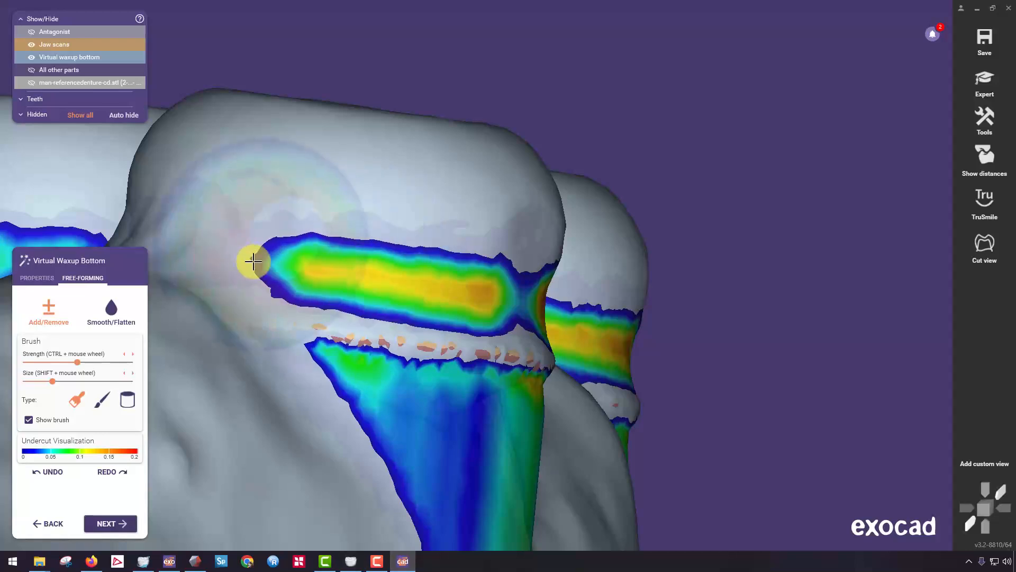
mouse_move(345, 261)
right_mouse_down()
mouse_move(294, 266)
mouse_move(387, 264)
right_mouse_up()
left_click_drag(260, 252, 210, 231)
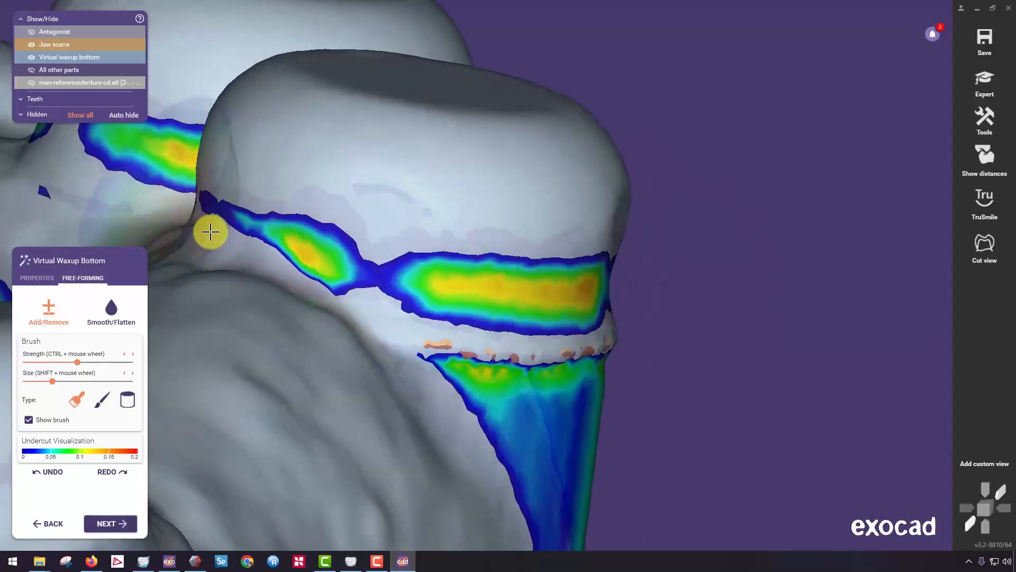
middle_click(311, 246)
middle_click(317, 245)
middle_click(317, 269)
right_click_drag(259, 269, 302, 271)
middle_click(749, 272)
right_click_drag(687, 322, 696, 321)
mouse_move(641, 317)
left_mouse_down()
mouse_move(581, 293)
mouse_move(811, 333)
mouse_move(855, 356)
mouse_move(614, 334)
left_mouse_up()
right_click_drag(587, 320, 646, 336)
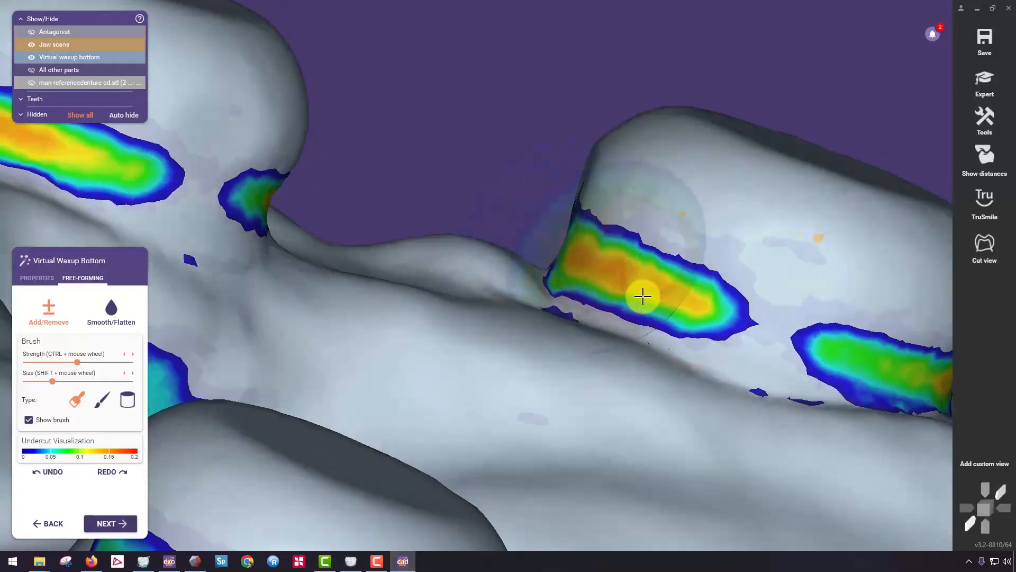
Add material around the inner and rear sides of the rearmost left scan body where its head meets the gingiva.
scroll(643, 296, "down", 5)
right_click_drag(643, 297, 320, 299)
scroll(570, 377, "up", 3)
scroll(612, 116, "up", 4)
right_click_drag(613, 116, 658, 263)
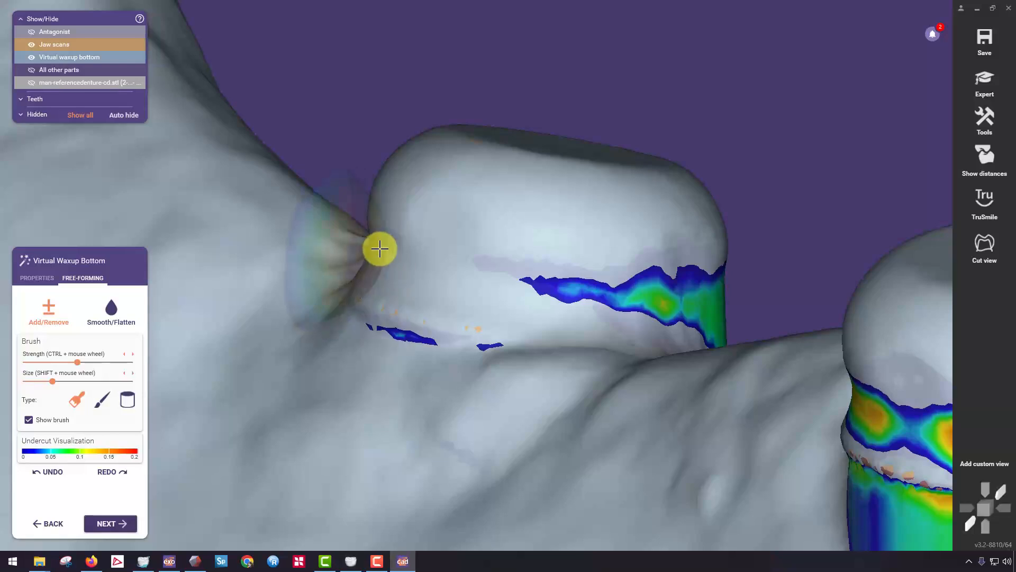
right_click_drag(588, 284, 405, 253)
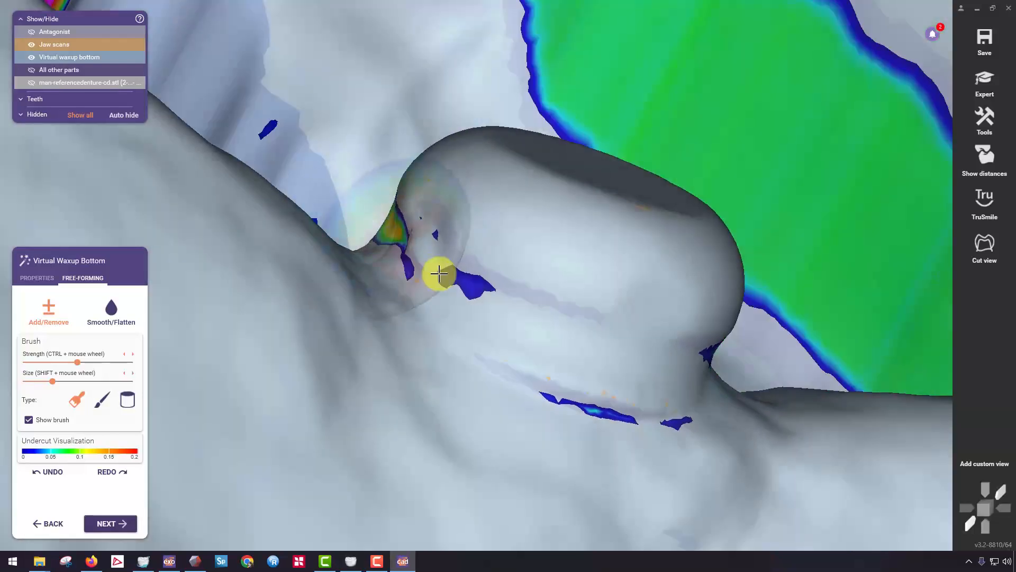
right_click_drag(437, 260, 396, 233)
right_click_drag(250, 191, 350, 199)
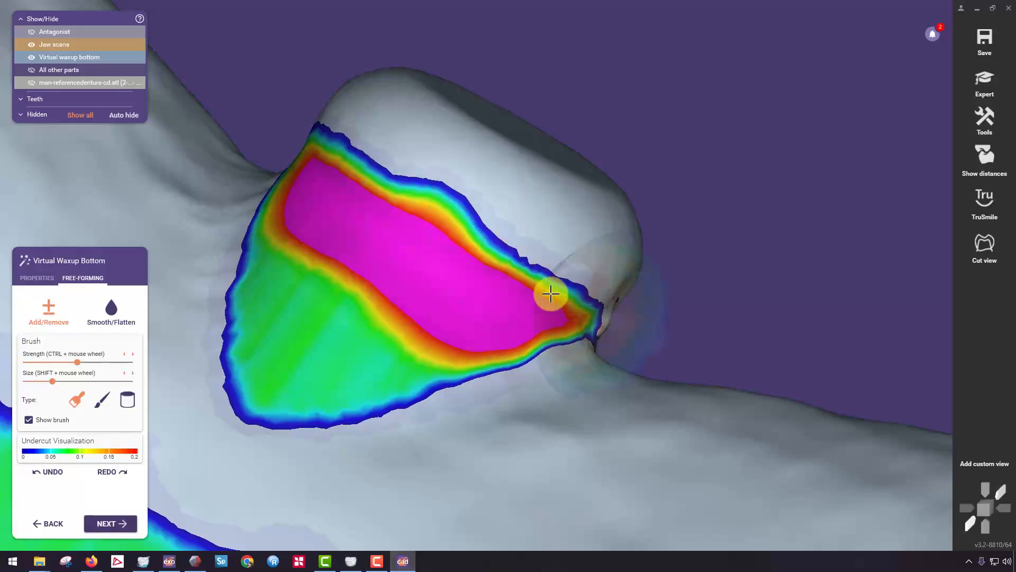
Build up the deep undercut area on the outer side of the rearmost left scan body with the Add brush.
right_click_drag(550, 293, 453, 288)
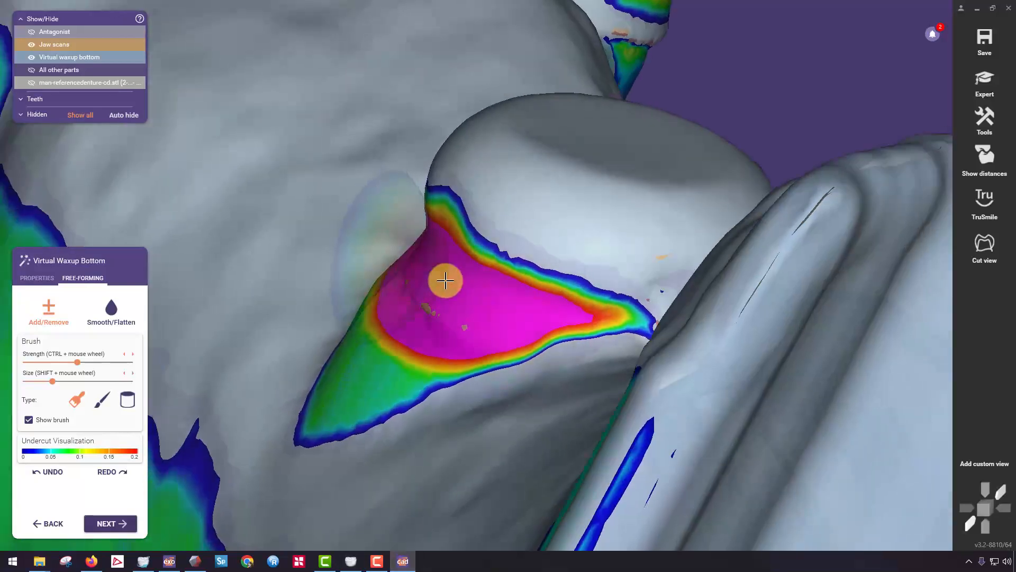
right_click_drag(589, 329, 605, 326)
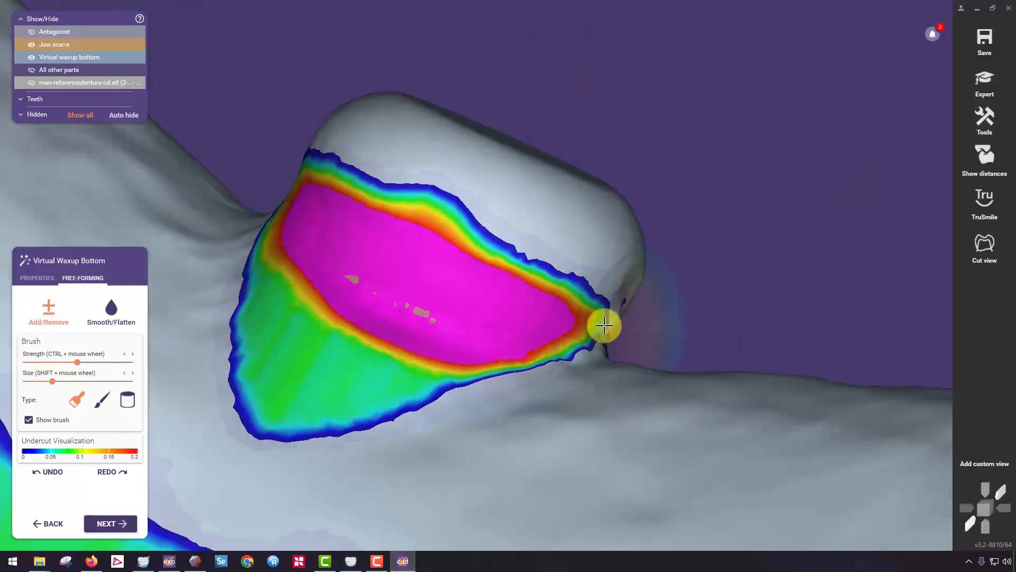
right_click_drag(308, 221, 261, 155)
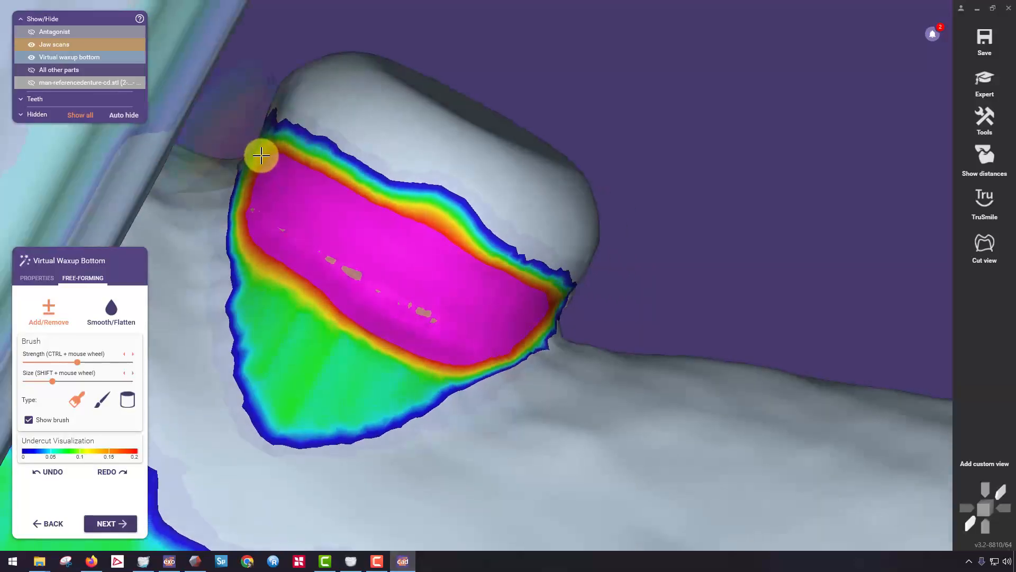
scroll(388, 236, "down", 8)
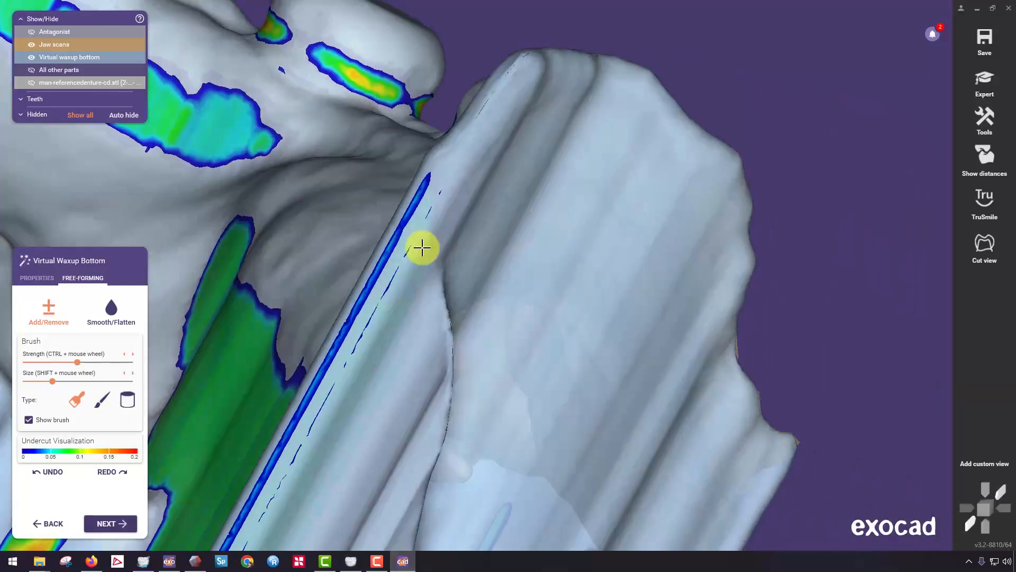
right_click_drag(422, 248, 648, 243)
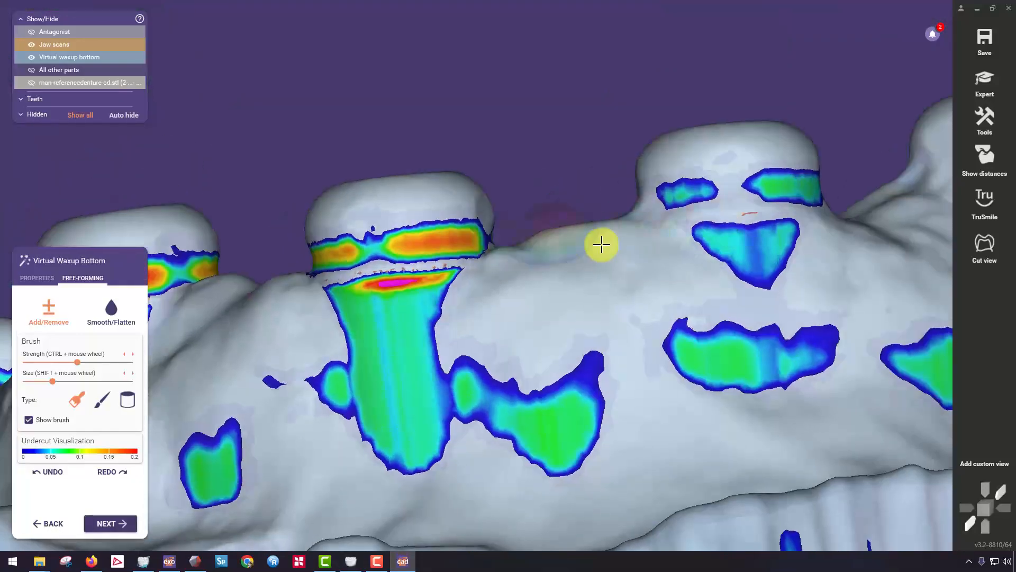
Fill the undercut groove around the front, sides and back of the fourth scan body with added material.
scroll(717, 212, "up", 4)
middle_click(748, 174)
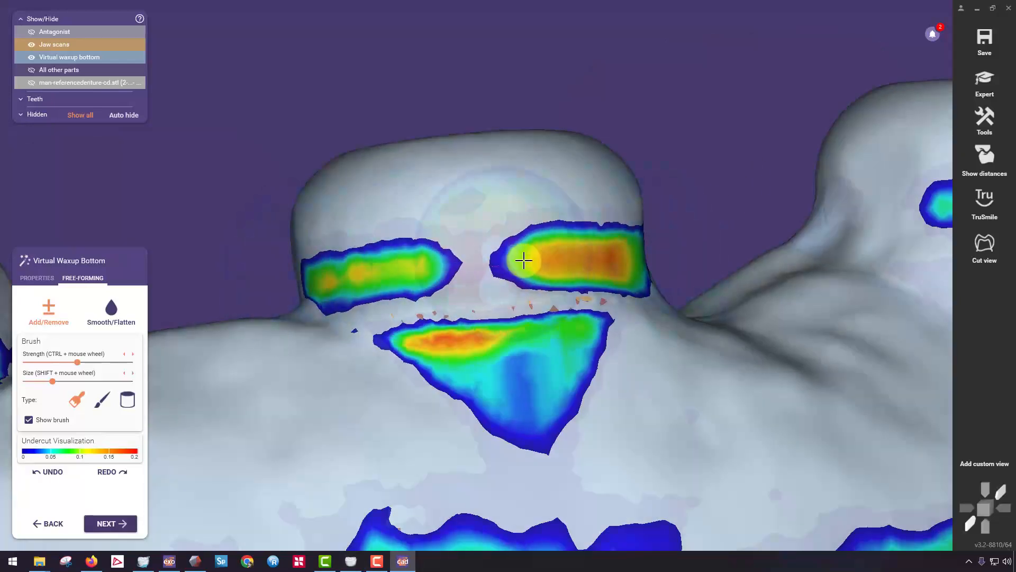
mouse_move(523, 260)
right_mouse_down()
mouse_move(571, 263)
mouse_move(674, 229)
mouse_move(552, 271)
right_mouse_up()
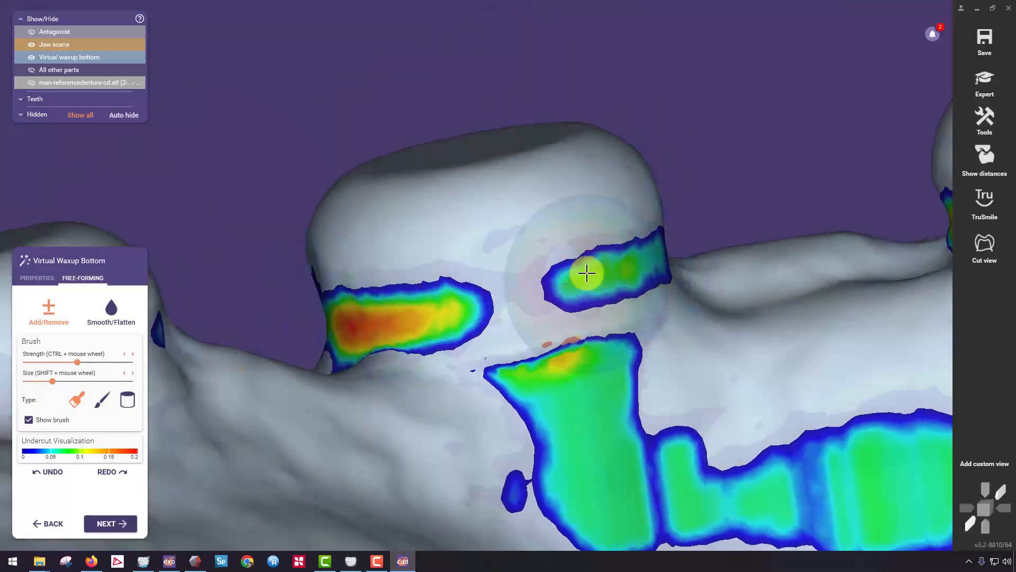
right_click_drag(618, 259, 559, 290)
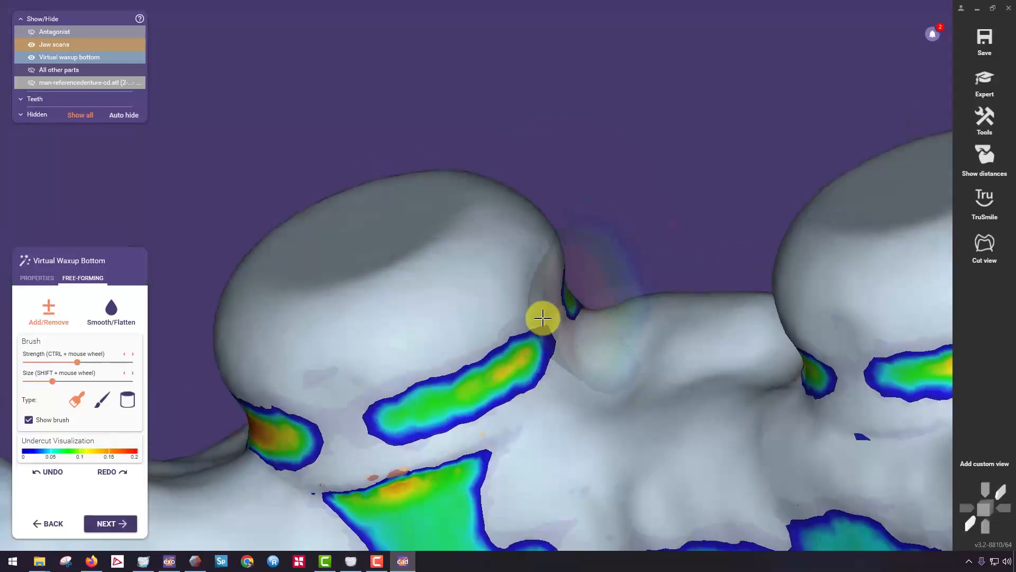
right_click_drag(523, 342, 376, 290)
Add material over the undercut on the outer side of the fifth scan body and continue the band around it.
scroll(301, 284, "up", 7)
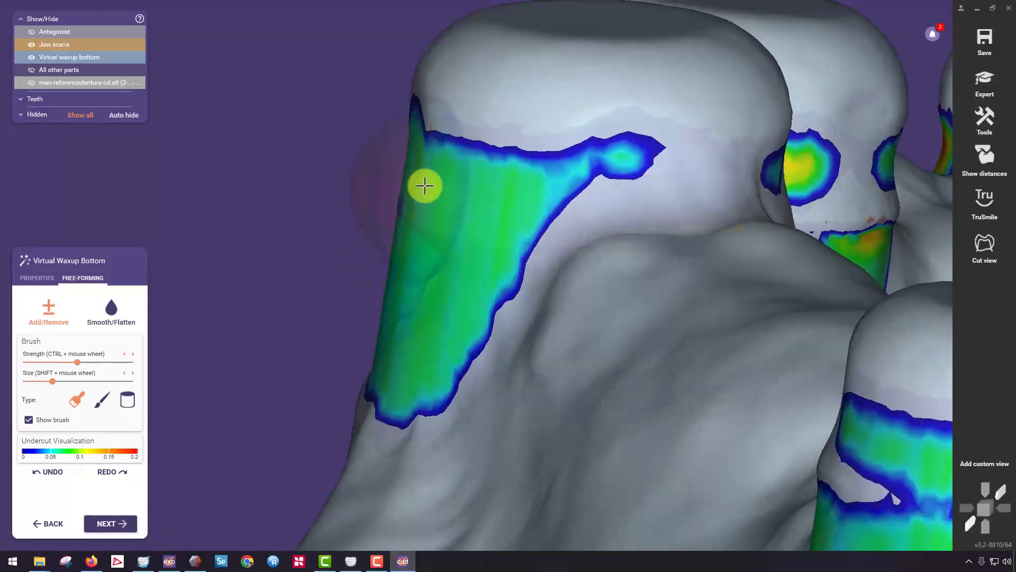
right_click_drag(424, 186, 424, 212)
left_click(423, 213)
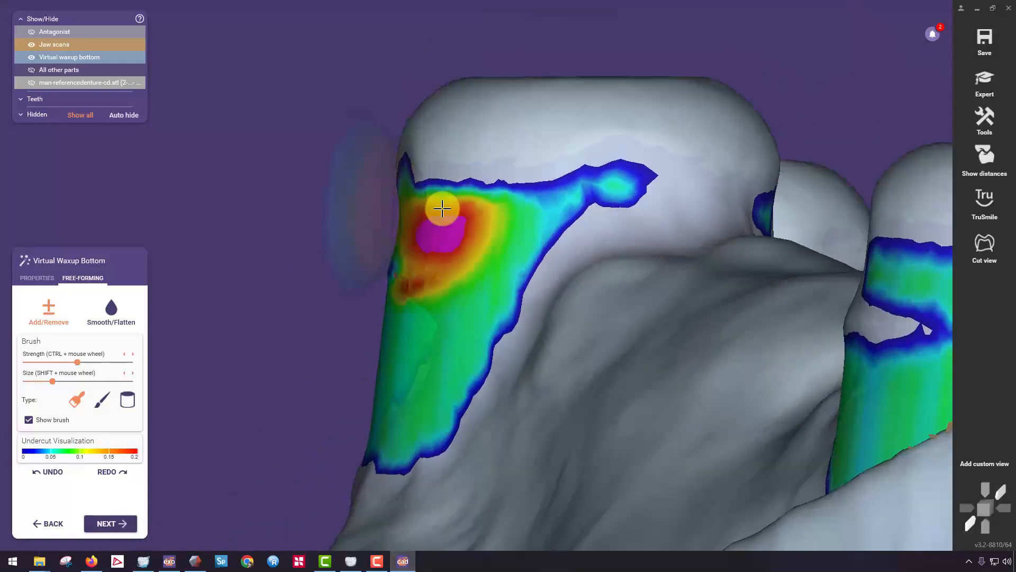
mouse_move(442, 209)
left_mouse_down()
mouse_move(673, 206)
mouse_move(713, 217)
mouse_move(618, 231)
left_mouse_up()
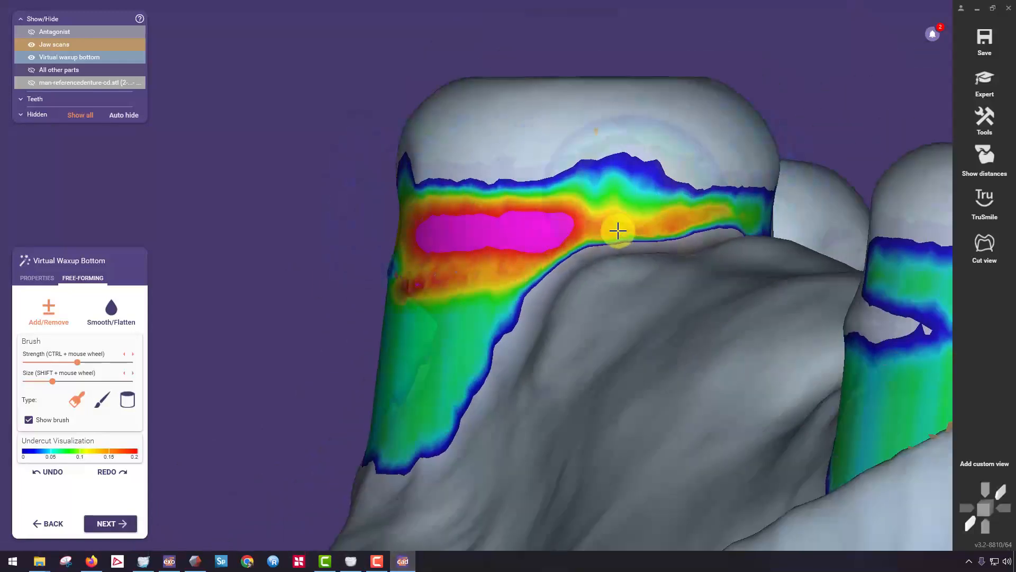
right_click_drag(517, 229, 364, 263)
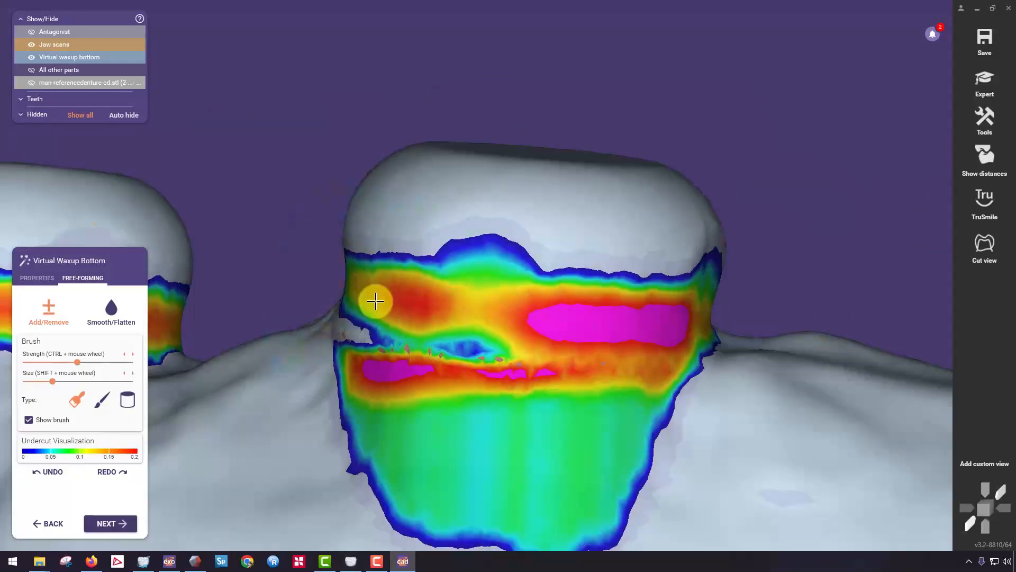
Complete the added material on the side of the fifth scan body facing the fourth, filling the remaining groove.
right_click_drag(375, 301, 277, 267)
right_click_drag(185, 224, 241, 225)
scroll(366, 254, "up", 4)
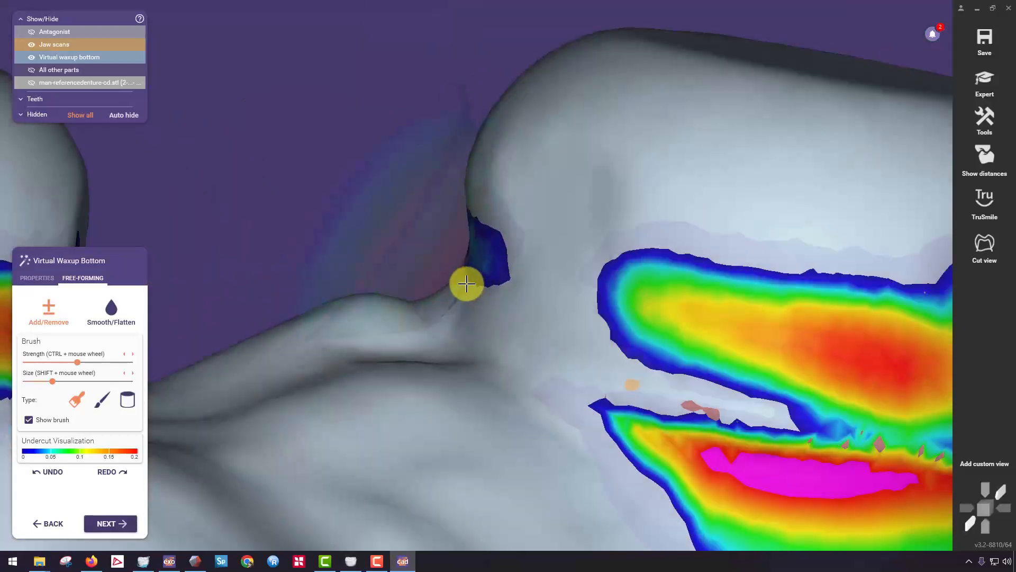
left_click_drag(537, 296, 544, 290)
scroll(543, 292, "down", 5)
mouse_move(399, 328)
right_mouse_down()
mouse_move(407, 331)
mouse_move(402, 311)
right_mouse_up()
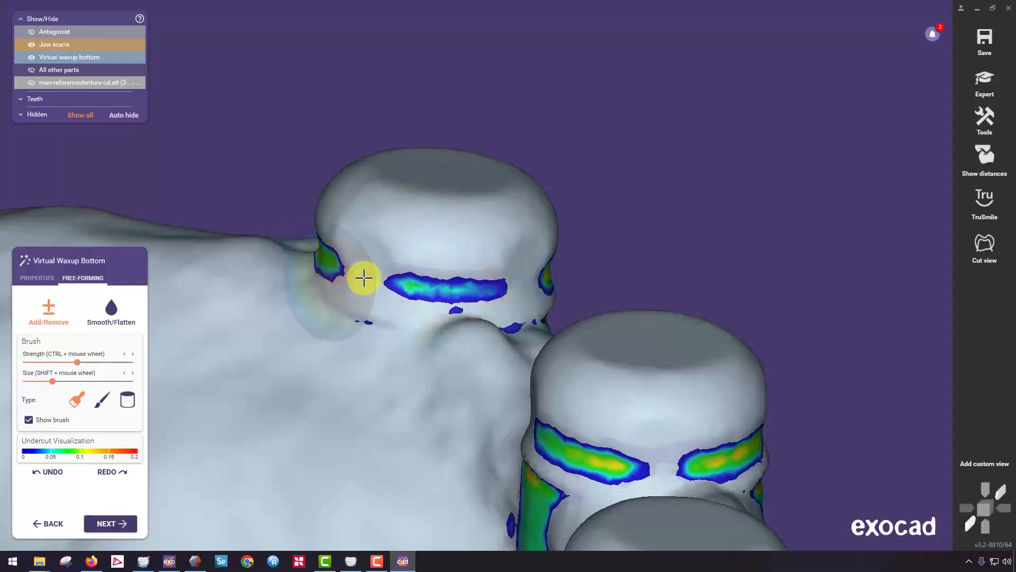
Add material to the undercut groove on the inner and rear sides of the rearmost right scan body.
scroll(495, 288, "down", 4)
right_click_drag(466, 322, 290, 293)
scroll(495, 277, "up", 5)
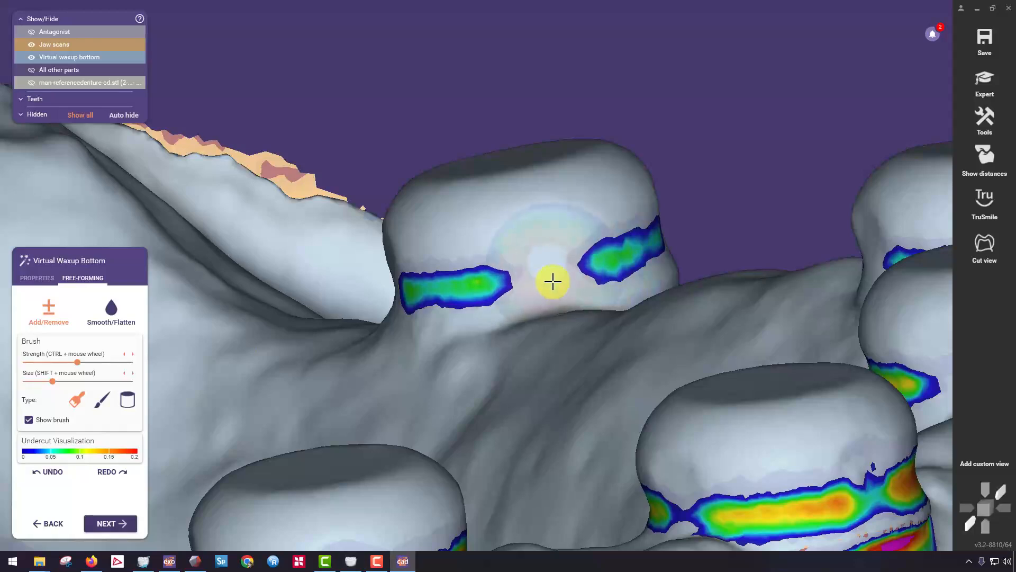
right_click_drag(356, 299, 448, 290)
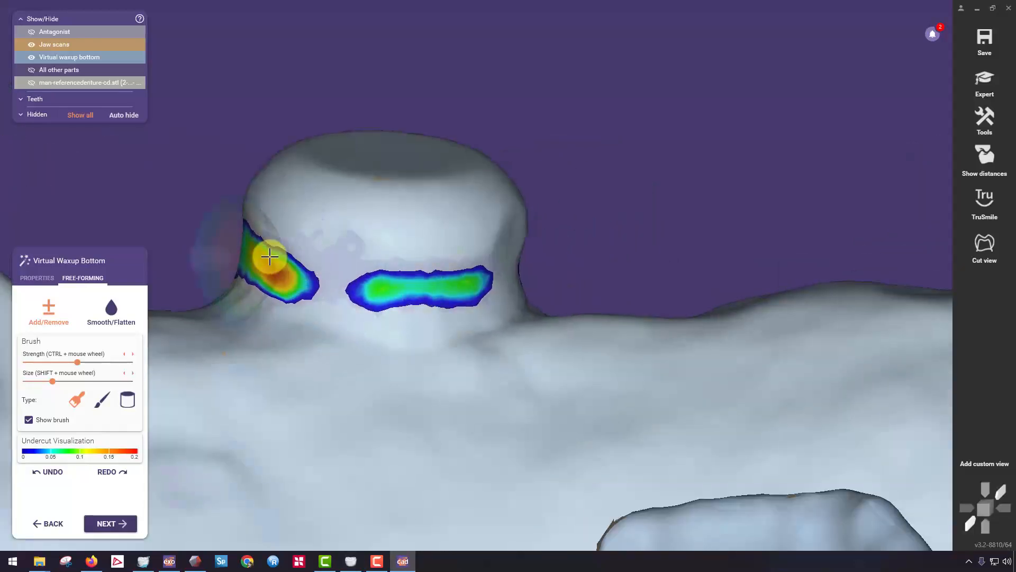
scroll(274, 253, "up", 3)
right_click_drag(274, 253, 466, 267)
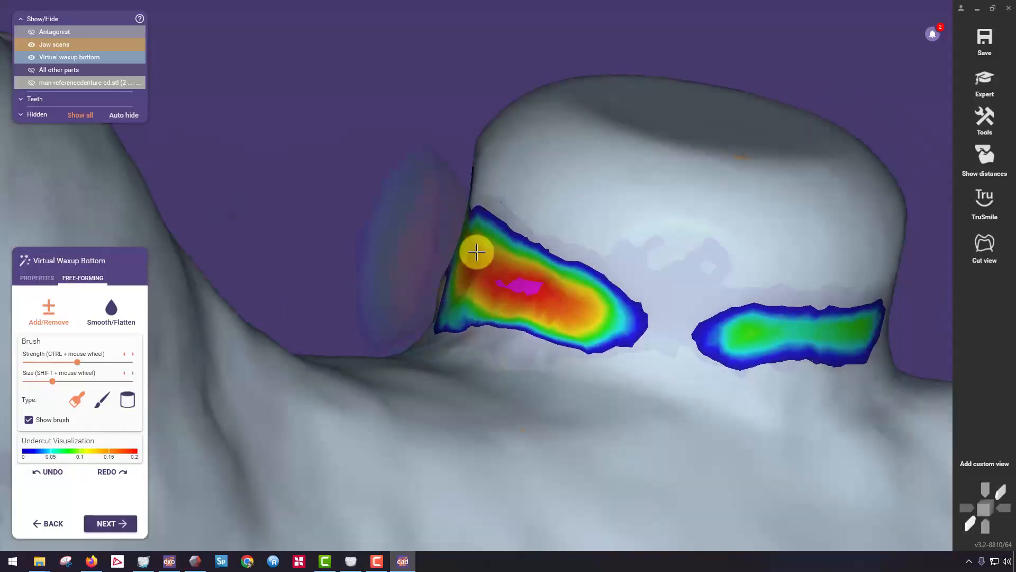
Fill the undercut band on the outer side of the rearmost right scan body and check the whole waxup bottom.
scroll(592, 290, "down", 5)
right_click_drag(591, 290, 167, 331)
scroll(268, 279, "up", 3)
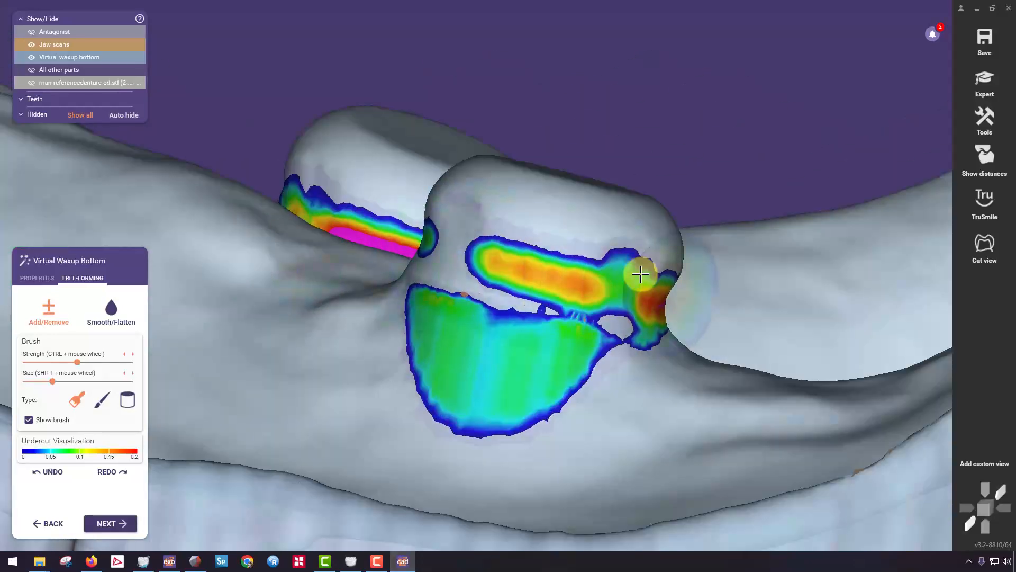
scroll(652, 291, "down", 3)
right_click_drag(650, 295, 633, 291)
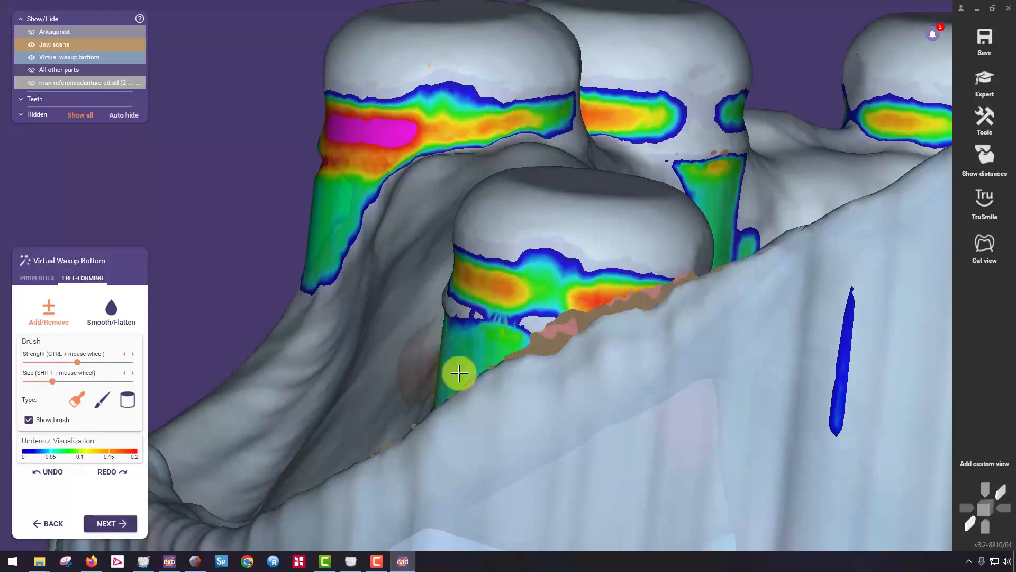
scroll(456, 373, "up", 3)
scroll(454, 374, "down", 5)
right_click_drag(263, 363, 488, 284)
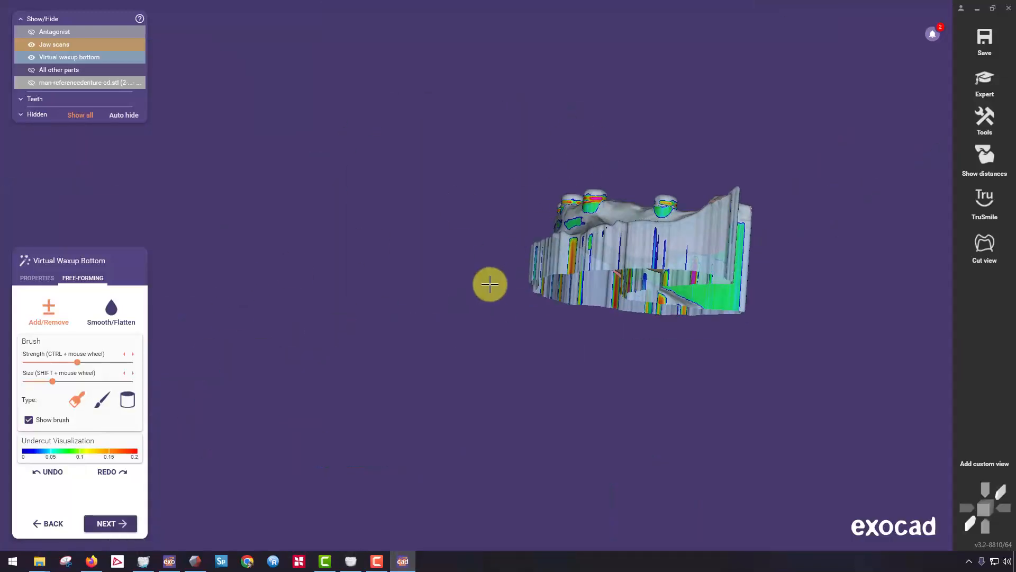
Add material to the lower part of the undercut on the outer side of the second scan body, counted from the left in front view.
scroll(523, 219, "up", 3)
right_click_drag(523, 220, 508, 224)
scroll(588, 231, "up", 2)
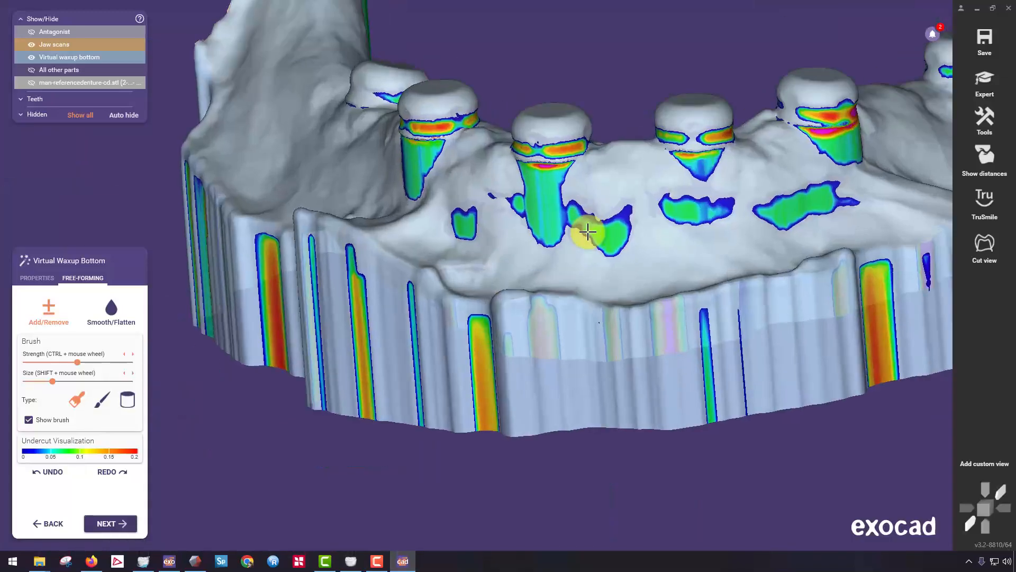
scroll(588, 231, "up", 3)
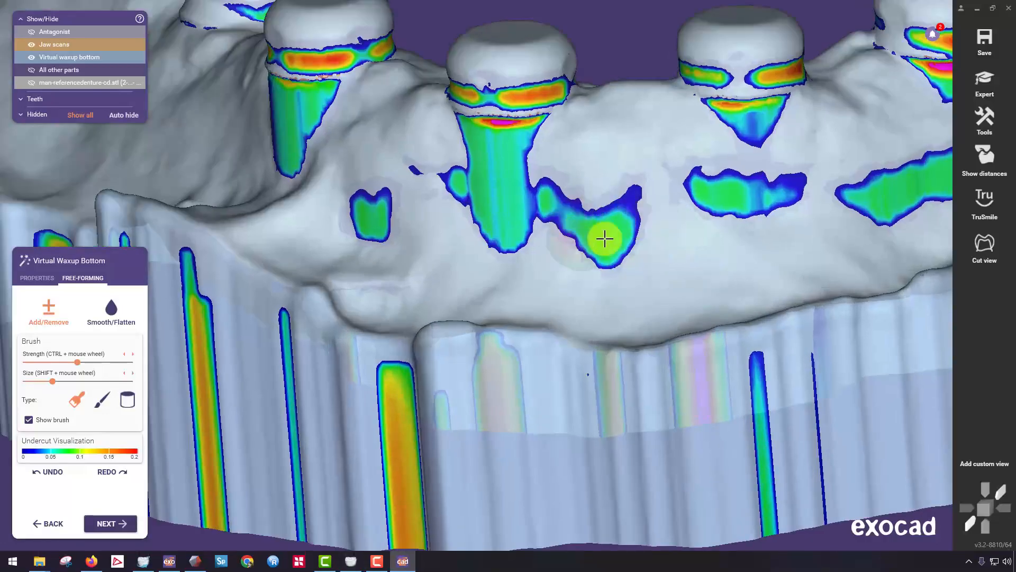
right_click_drag(604, 239, 594, 224)
scroll(492, 146, "up", 3)
right_click_drag(406, 134, 488, 358)
right_click_drag(730, 357, 454, 291)
scroll(450, 283, "up", 3)
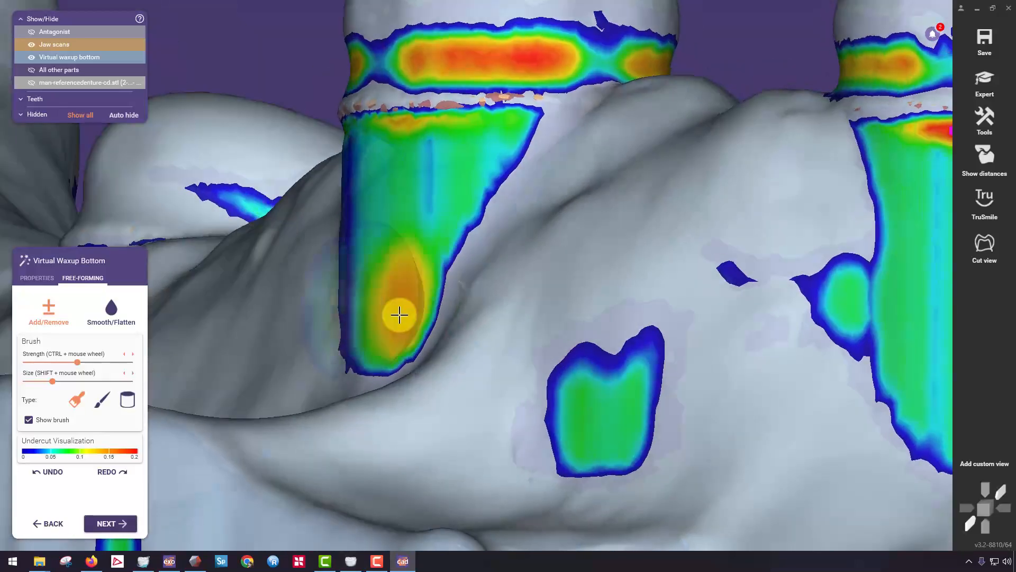
scroll(421, 314, "down", 3)
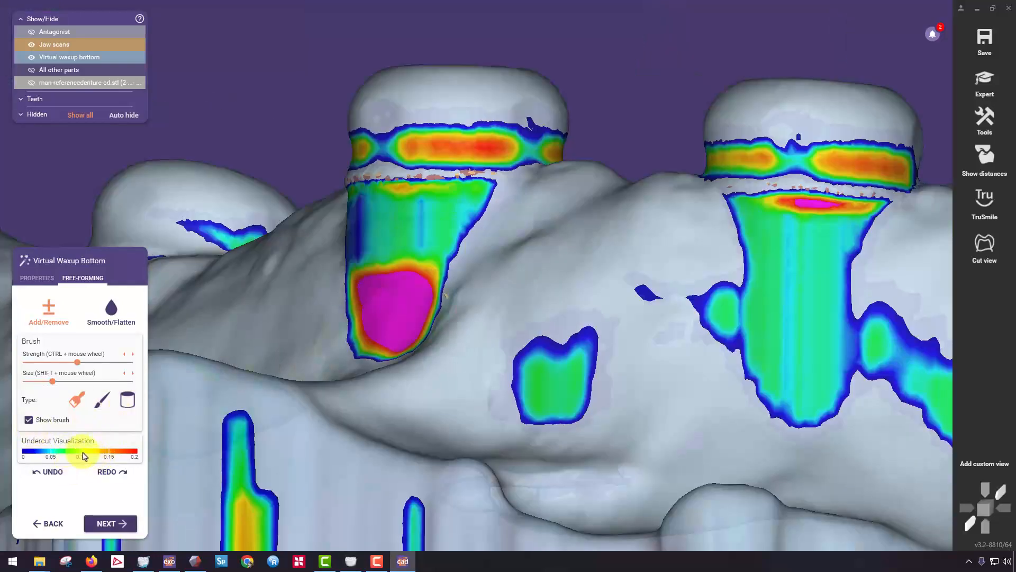
Extend the added material on the second scan body's outer side up to the undercut beneath its collar.
right_click_drag(313, 311, 344, 288)
scroll(371, 297, "down", 3)
scroll(444, 276, "up", 4)
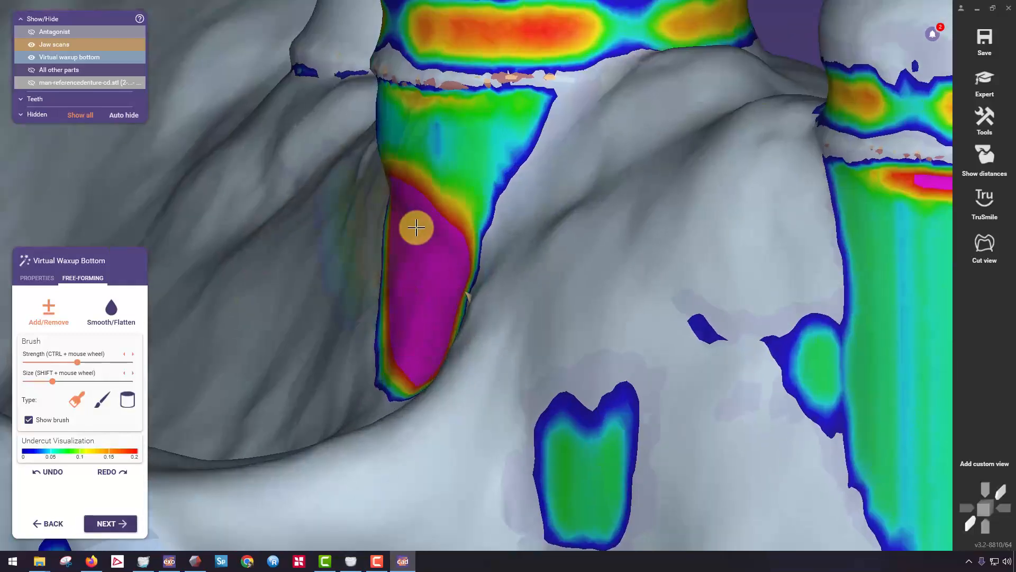
right_click_drag(545, 204, 471, 206)
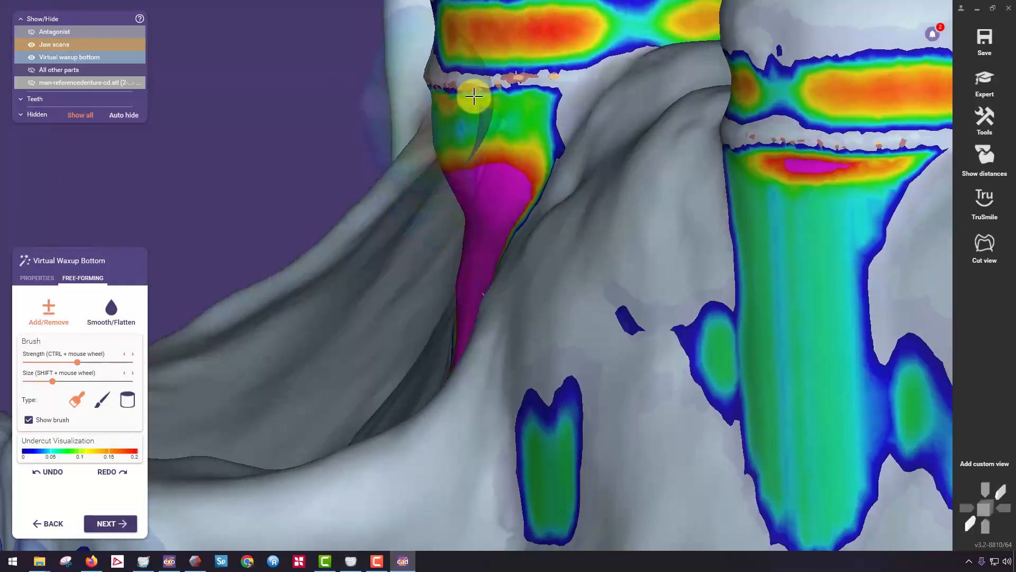
left_click_drag(475, 95, 476, 138)
right_click_drag(476, 138, 556, 159)
Smooth the upper part of the second scan body's block-out and add more material beneath its collar.
right_click_drag(193, 250, 206, 170)
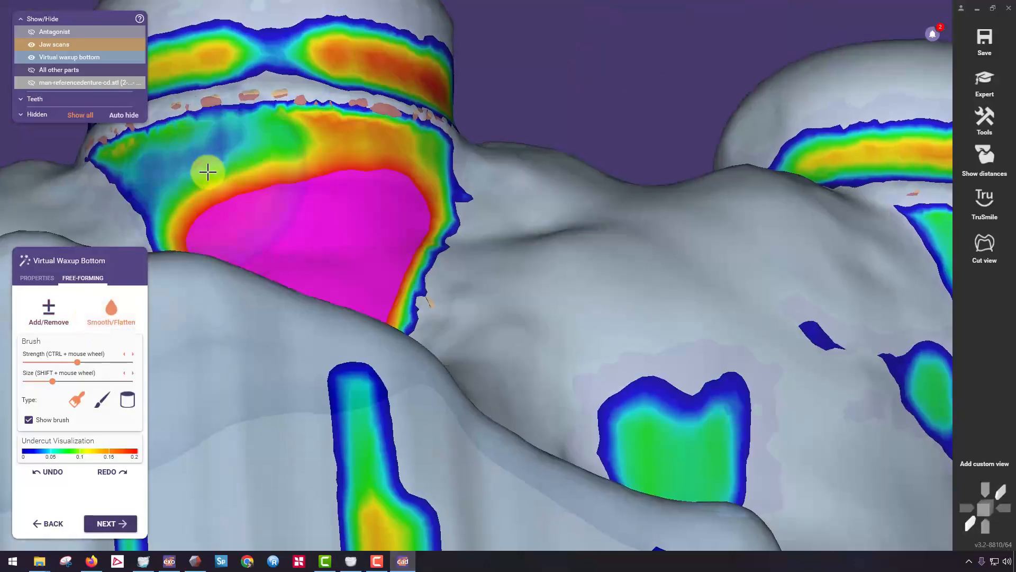
left_click_drag(207, 170, 397, 172)
mouse_move(397, 172)
right_mouse_down()
mouse_move(386, 179)
mouse_move(504, 131)
mouse_move(513, 190)
mouse_move(494, 297)
mouse_move(525, 327)
right_mouse_up()
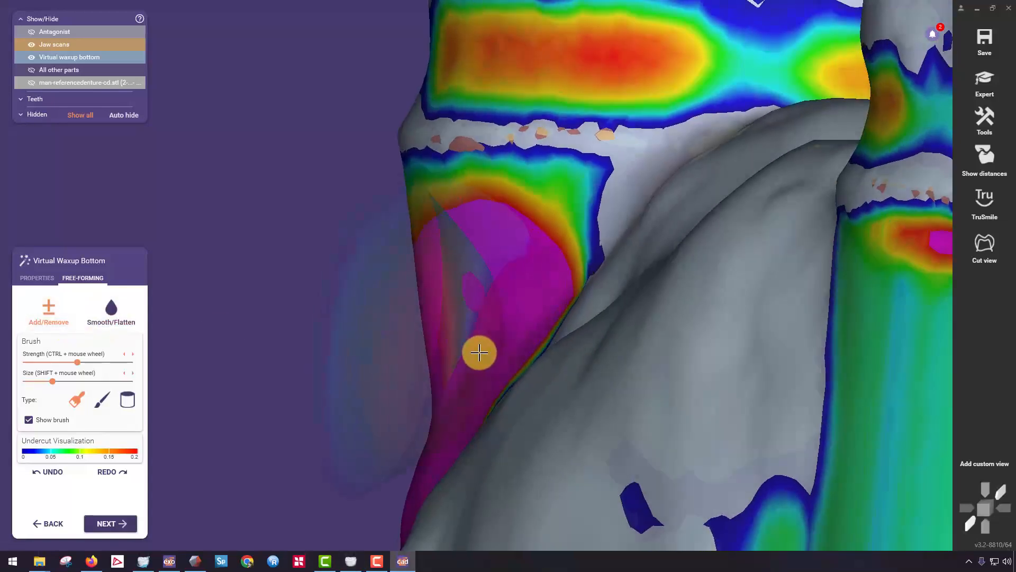
scroll(481, 349, "up", 5)
mouse_move(358, 339)
left_mouse_down()
mouse_move(211, 288)
mouse_move(408, 456)
mouse_move(672, 411)
left_mouse_up()
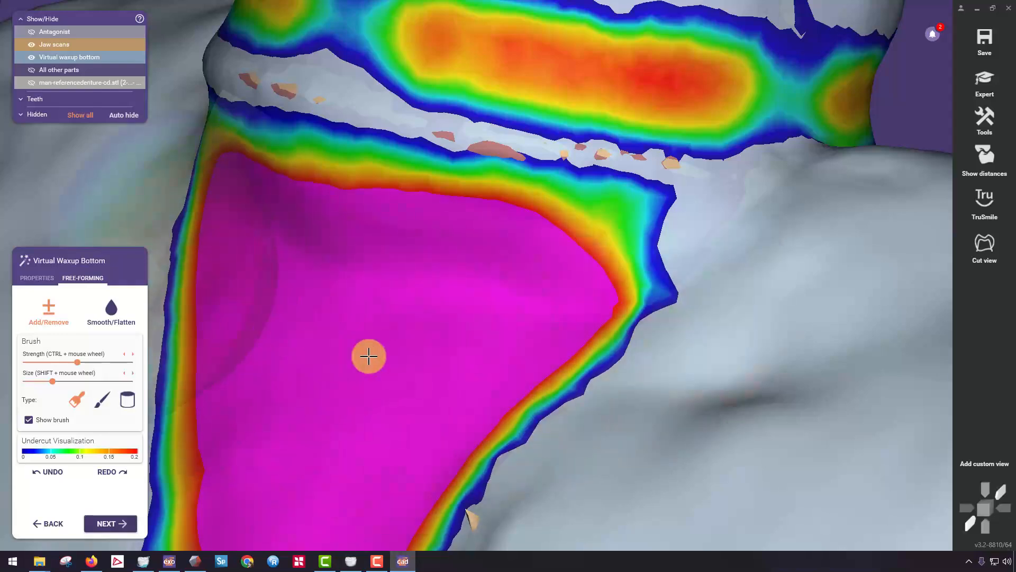
right_click_drag(368, 354, 310, 334)
Smooth the added material on the outer side of the second scan body into an even transition to the ridge.
left_click(123, 325)
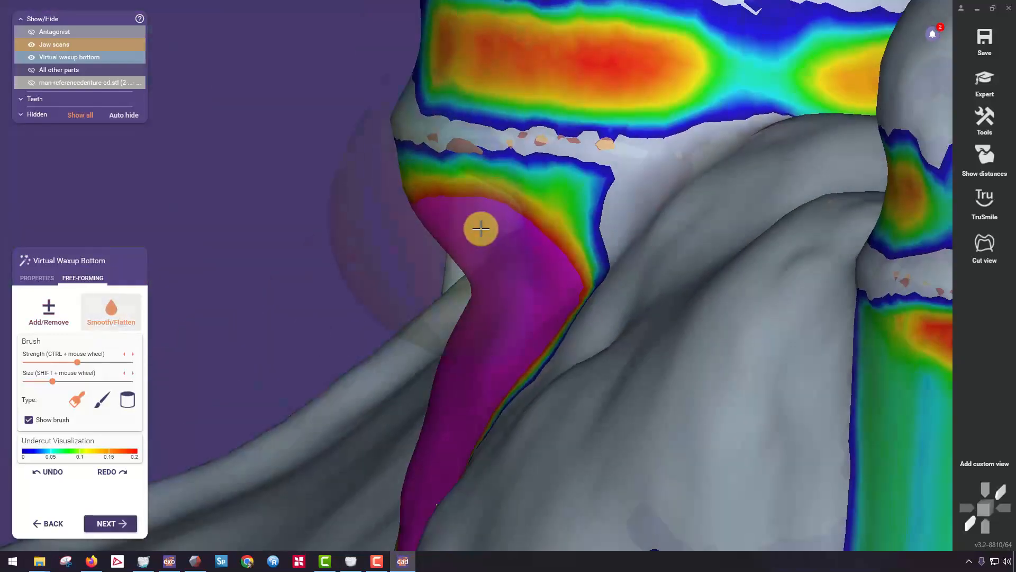
mouse_move(481, 227)
left_mouse_down()
mouse_move(562, 245)
mouse_move(435, 270)
left_mouse_up()
right_click_drag(435, 270, 469, 275)
right_click_drag(386, 226, 240, 190)
scroll(241, 192, "down", 4)
right_click_drag(313, 214, 392, 230)
scroll(392, 229, "down", 2)
right_click_drag(508, 228, 390, 241)
scroll(359, 227, "up", 4)
scroll(386, 237, "up", 2)
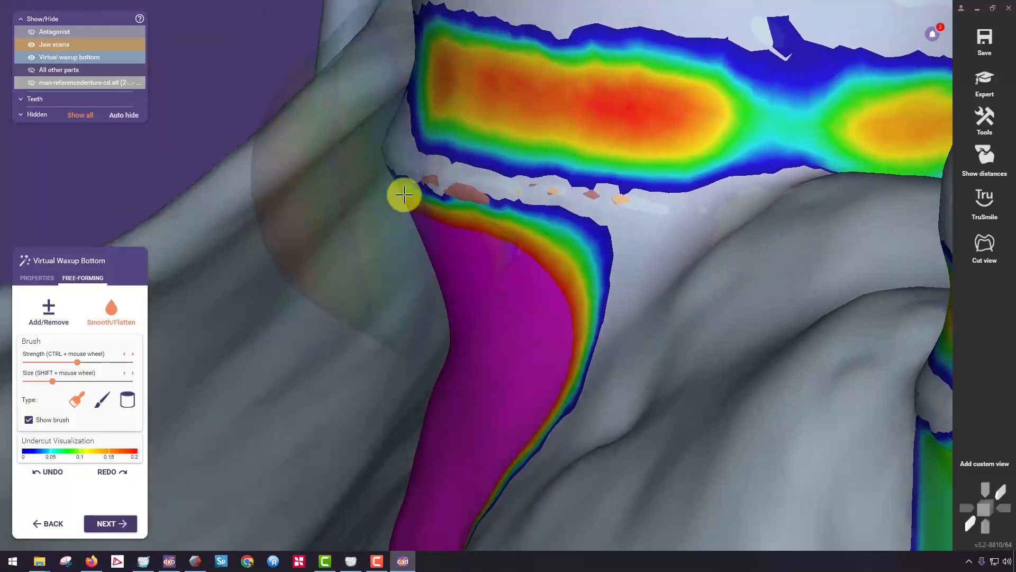
scroll(498, 249, "down", 3)
Add material along the groove at the base of the filled scan body and smooth the patch from above.
right_click_drag(498, 249, 433, 230)
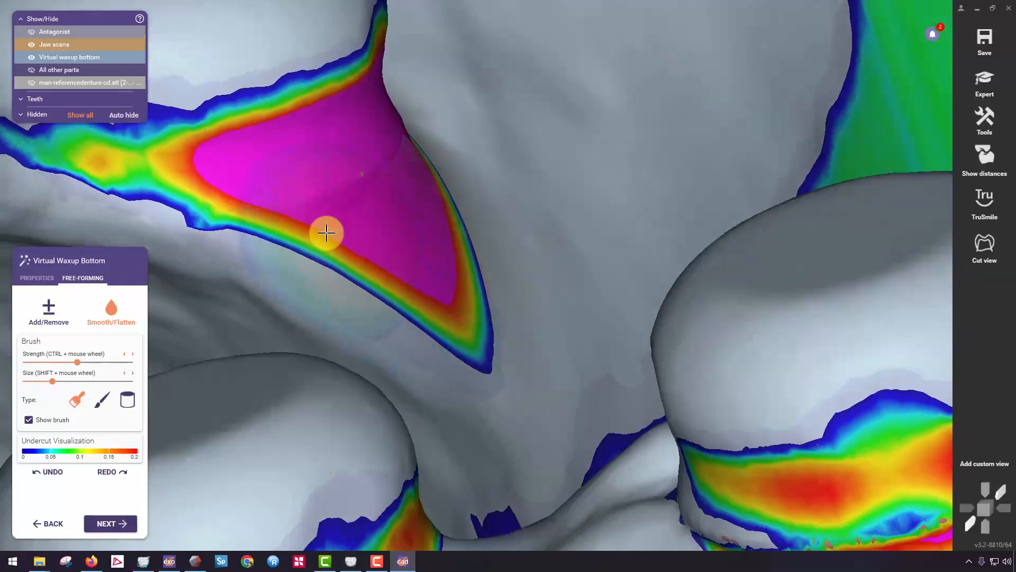
left_click(52, 312)
left_click_drag(199, 190, 323, 136)
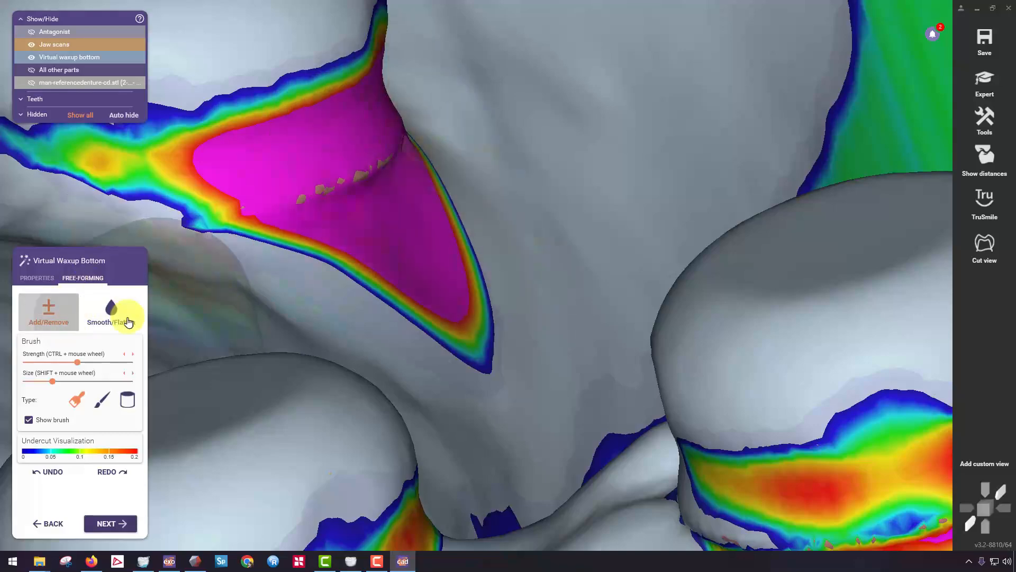
left_click(126, 317)
right_click_drag(286, 259, 352, 196)
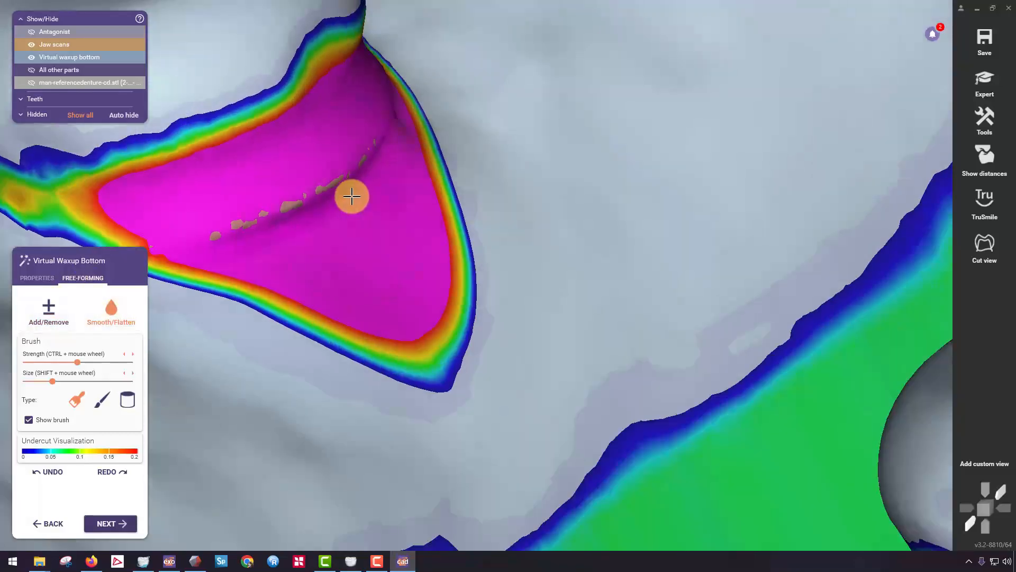
scroll(419, 205, "down", 5)
right_click_drag(419, 205, 256, 190)
scroll(417, 213, "up", 3)
scroll(422, 233, "down", 5)
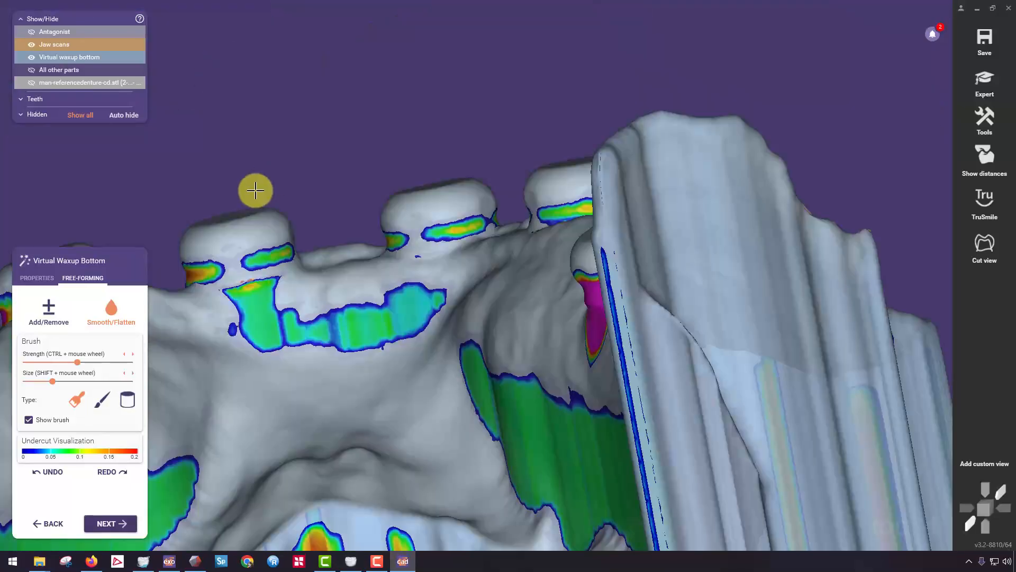
Add material over the long undercut on the outer side of the third scan body, from its base up to the collar.
scroll(315, 304, "up", 3)
middle_click(422, 300)
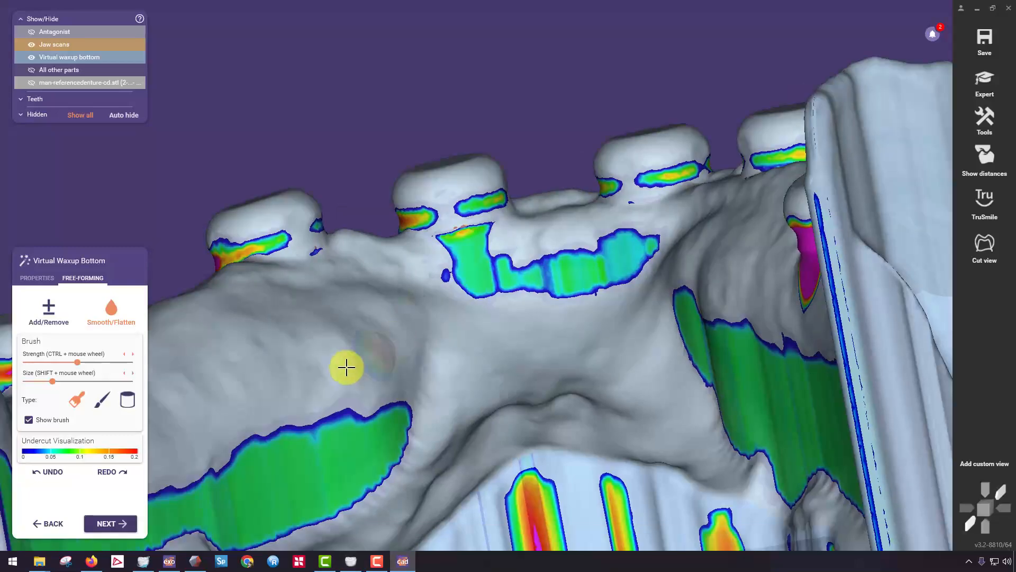
right_click_drag(344, 367, 352, 364)
scroll(295, 249, "up", 3)
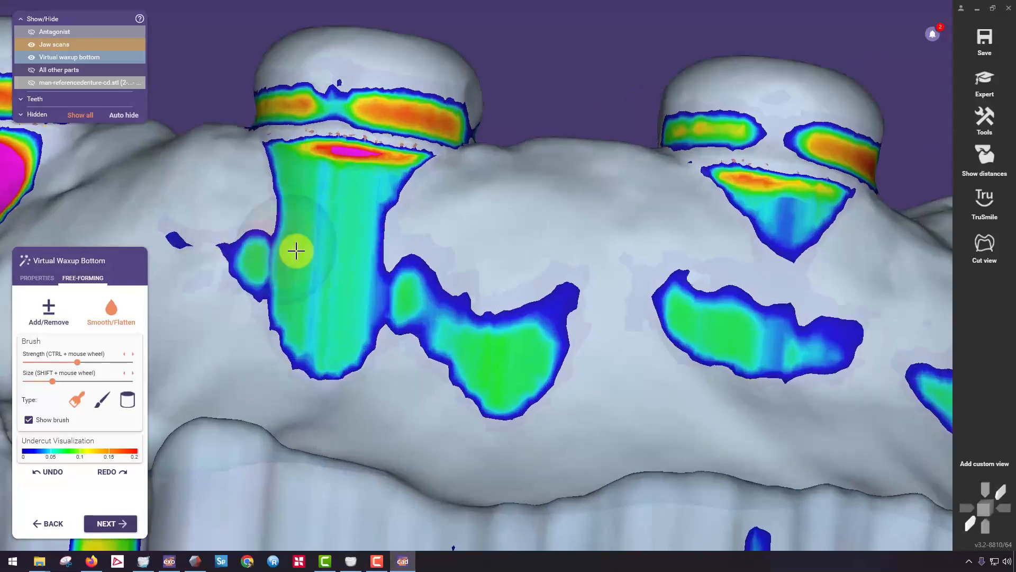
left_click(49, 310)
mouse_move(277, 300)
left_mouse_down()
mouse_move(369, 323)
mouse_move(268, 318)
mouse_move(377, 288)
left_mouse_up()
right_click_drag(376, 287, 365, 283)
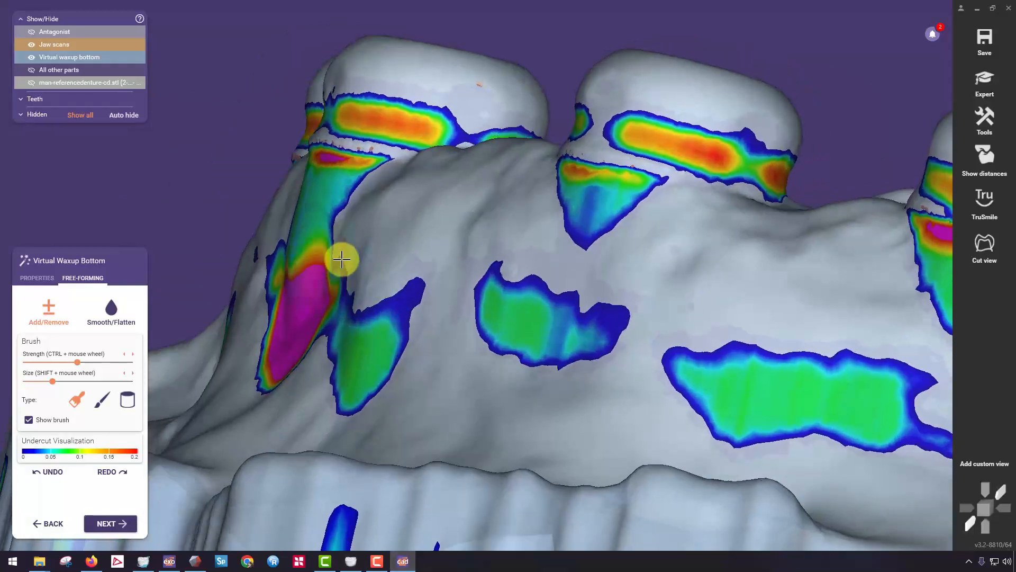
left_click_drag(340, 259, 301, 245)
scroll(303, 240, "up", 3)
right_click_drag(208, 90, 311, 202)
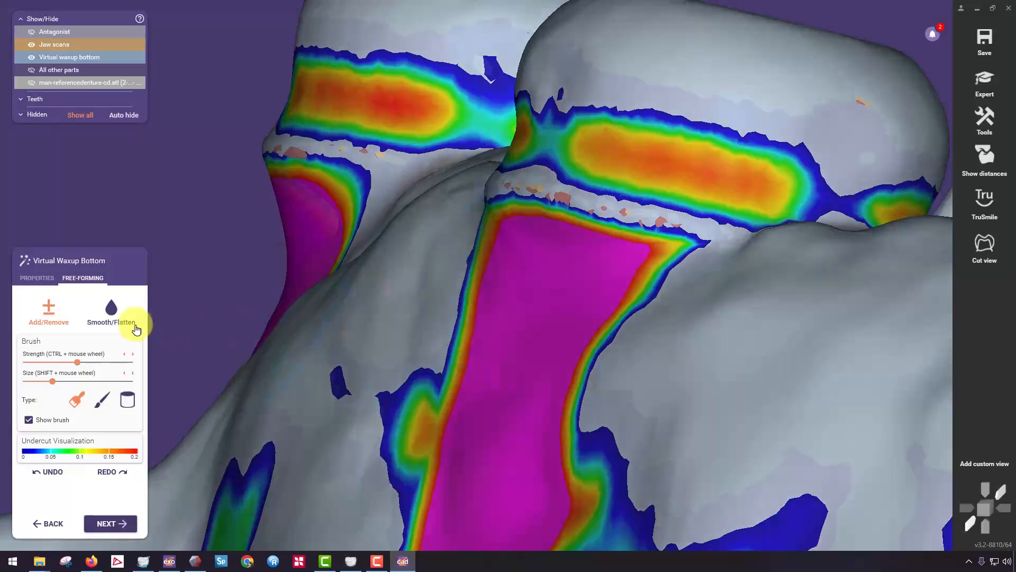
Smooth the added material on the outer side of the third scan body.
left_click(112, 311)
right_click_drag(651, 272, 577, 287)
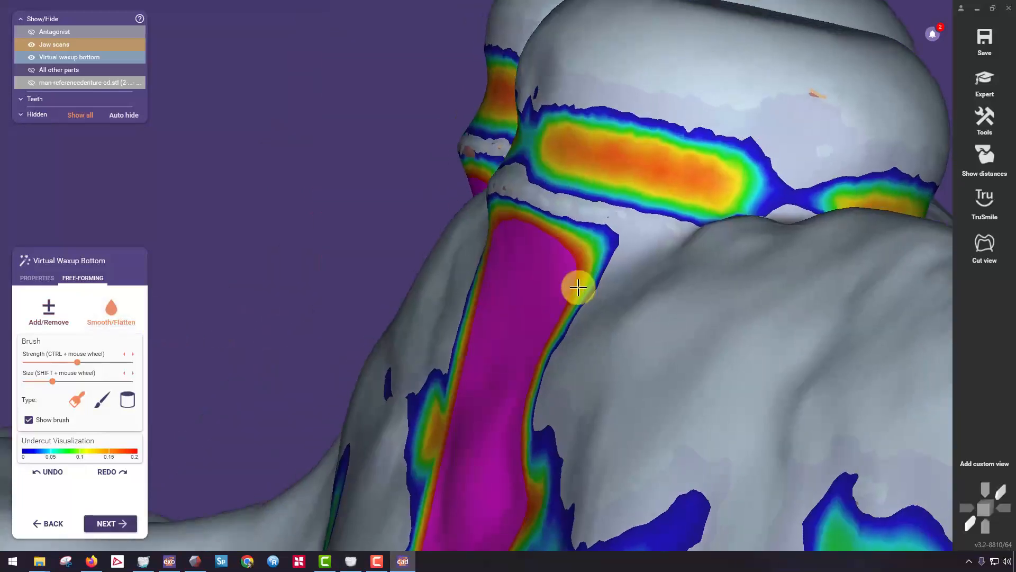
right_click_drag(495, 295, 552, 273)
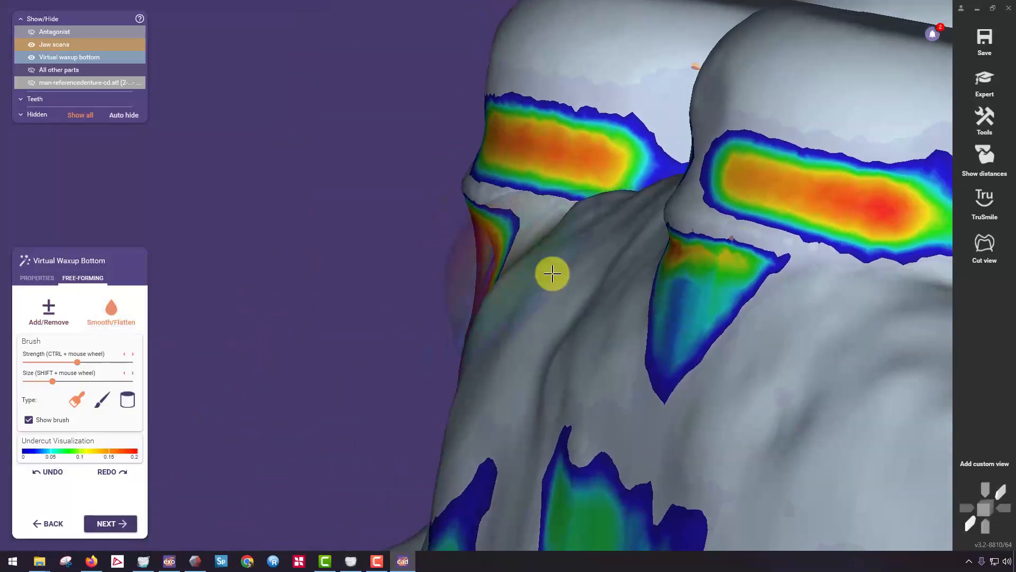
Smooth the triangular undercut on the outer side of the fourth scan body and add material to its middle.
right_click_drag(639, 284, 541, 278)
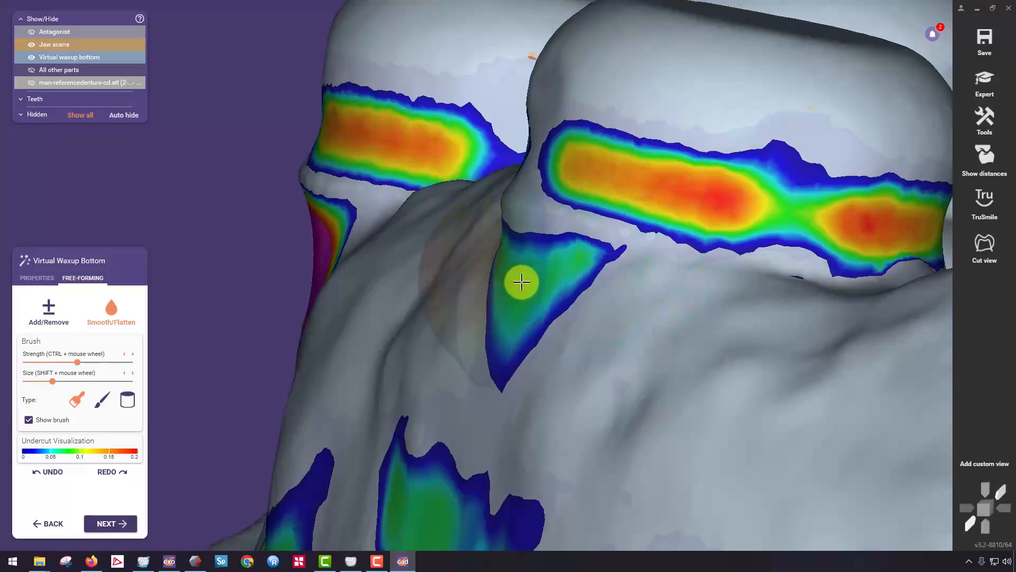
left_click(59, 317)
left_click_drag(520, 300, 499, 355)
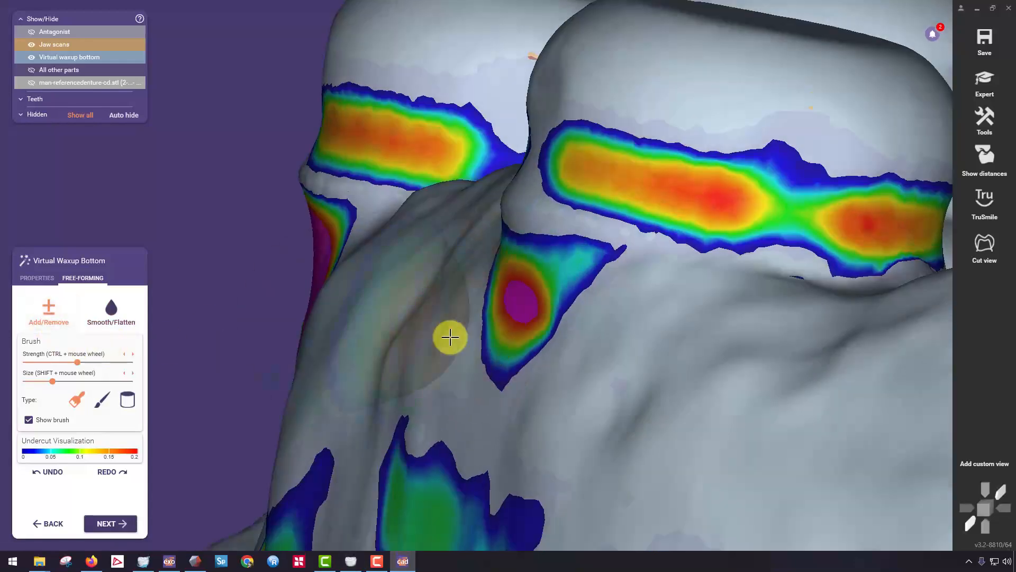
right_click_drag(603, 378, 531, 365)
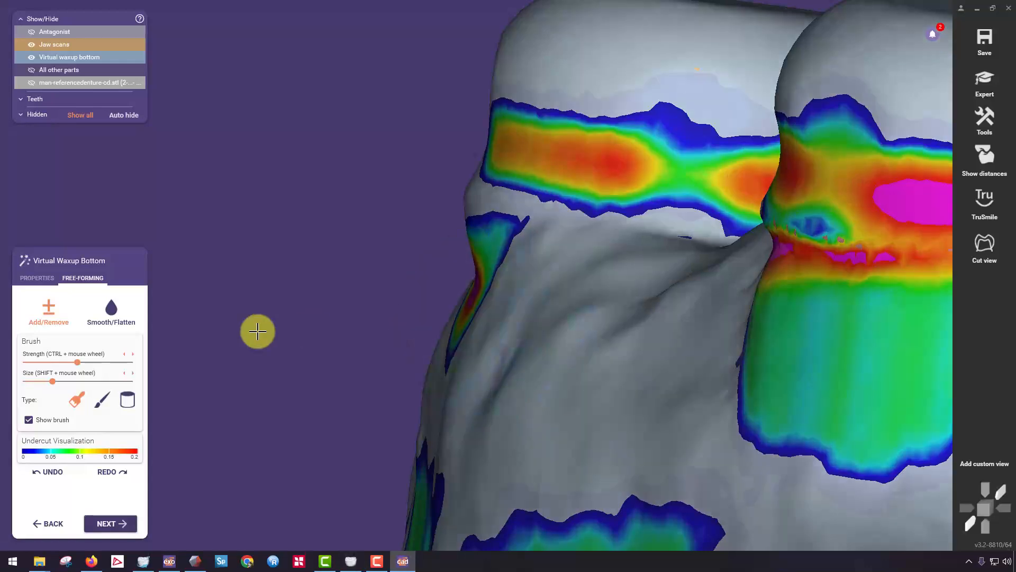
Smooth the undercut below the collar on the outer side of the fifth scan body and fill it with added material.
mouse_move(378, 307)
right_mouse_down()
mouse_move(554, 289)
mouse_move(628, 325)
mouse_move(580, 300)
mouse_move(545, 304)
right_mouse_up()
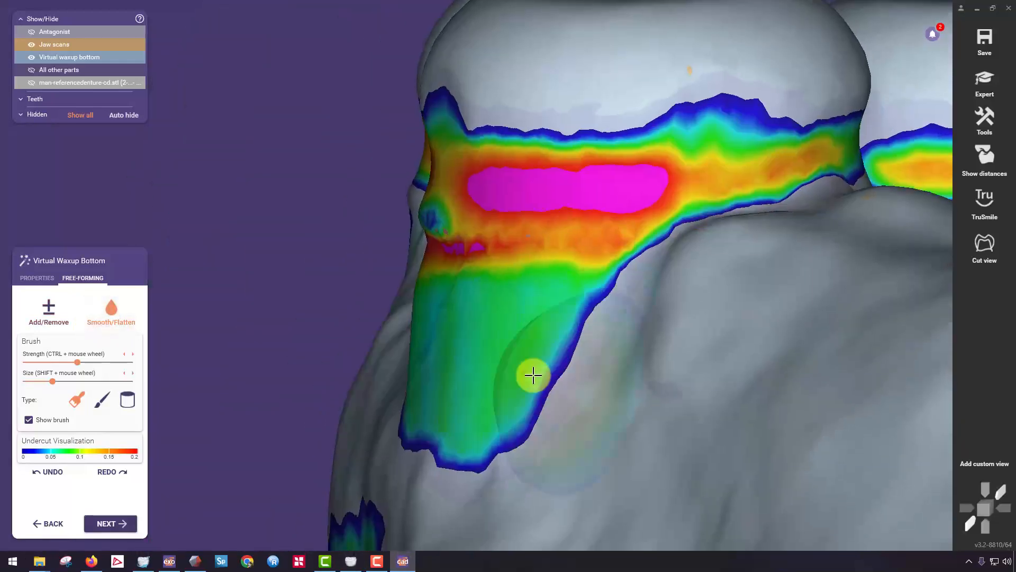
left_click_drag(532, 374, 441, 342)
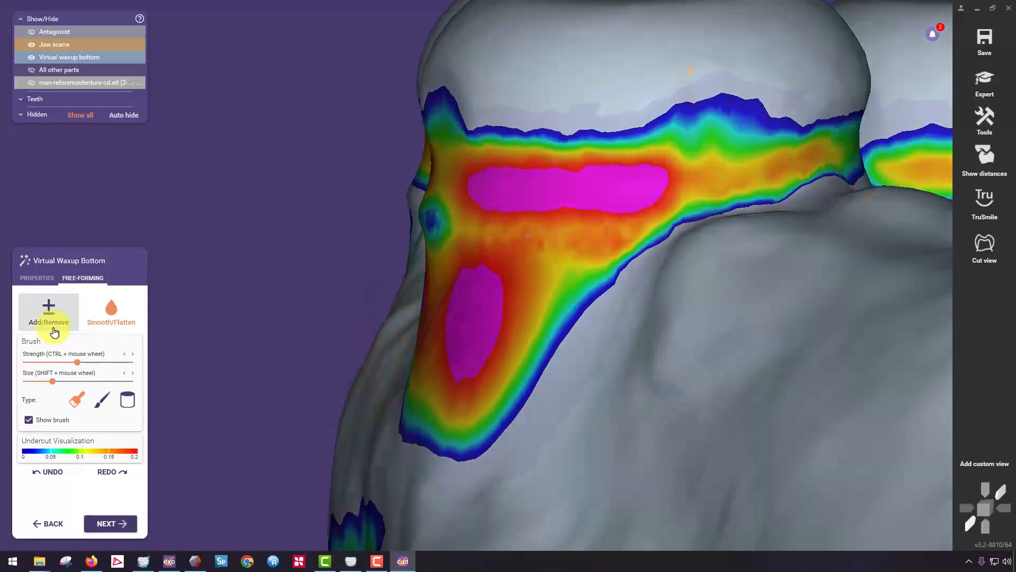
left_click(49, 310)
right_click_drag(174, 338, 542, 354)
mouse_move(535, 374)
left_mouse_down()
mouse_move(540, 399)
mouse_move(692, 363)
mouse_move(545, 317)
left_mouse_up()
mouse_move(642, 308)
left_mouse_down()
mouse_move(681, 294)
mouse_move(556, 295)
left_mouse_up()
right_click_drag(702, 282, 168, 304)
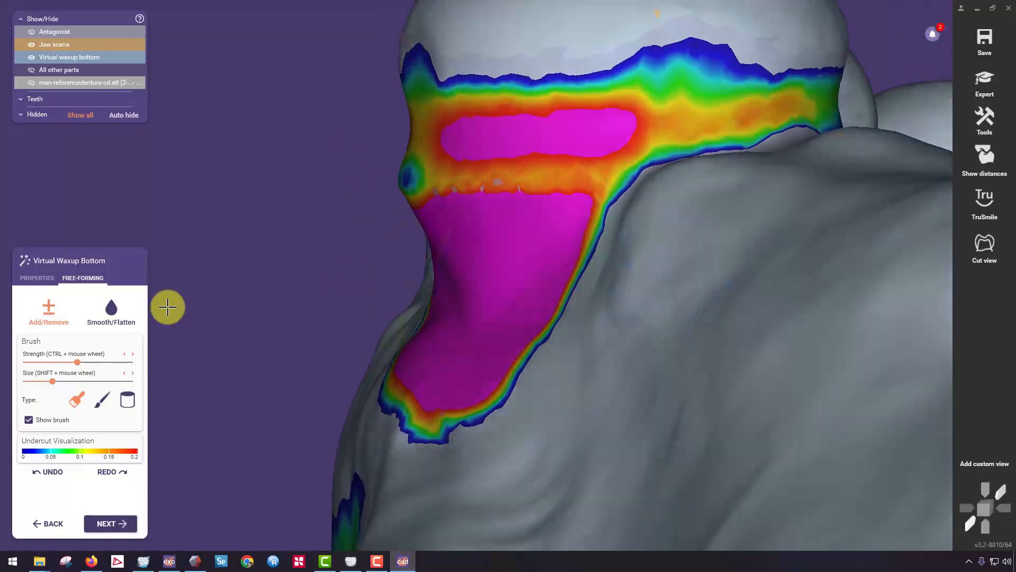
Smooth the added material on the outer side of the fifth scan body and along its edges.
left_click(111, 308)
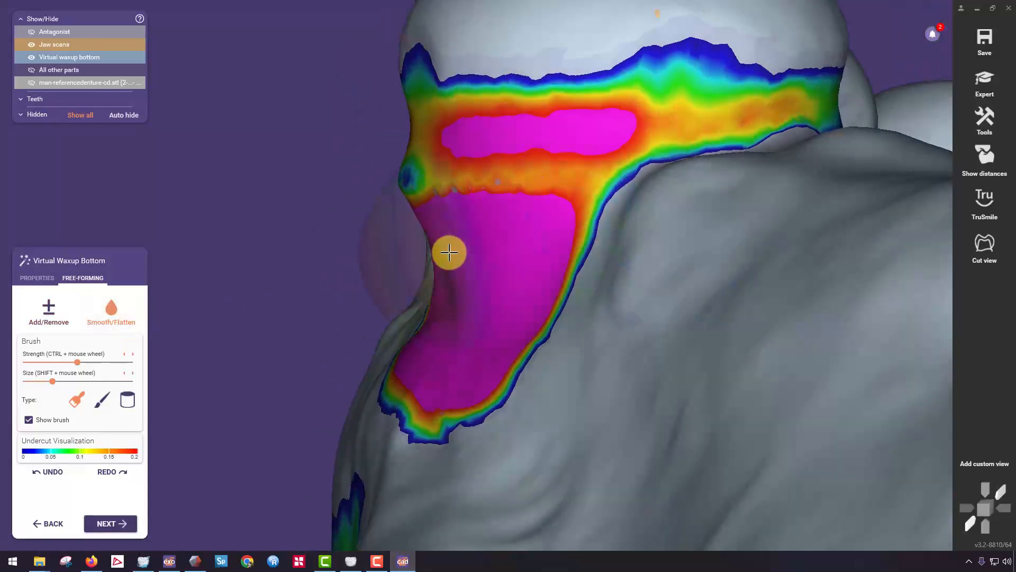
right_click_drag(449, 252, 644, 299)
scroll(625, 262, "down", 4)
scroll(658, 273, "up", 5)
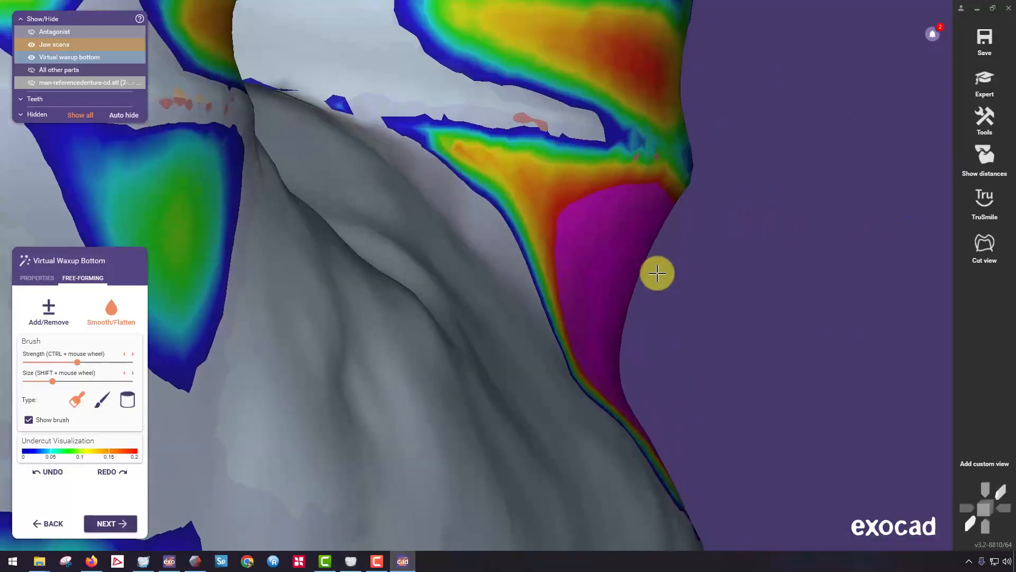
scroll(562, 283, "down", 5)
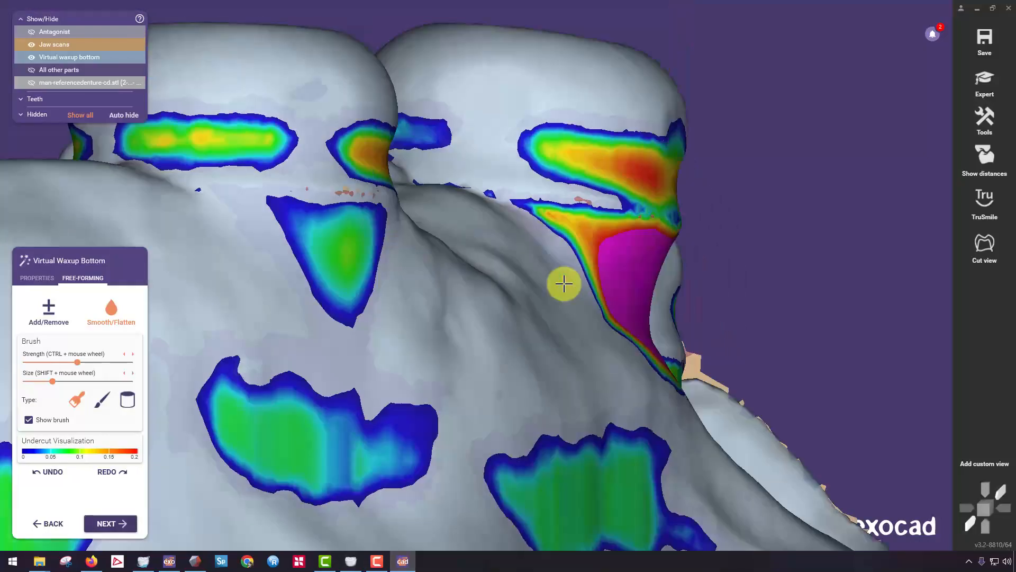
Examine the added material and remaining undercuts around the scan bodies from the outer side and from above.
right_click_drag(562, 283, 479, 274)
left_click(66, 313)
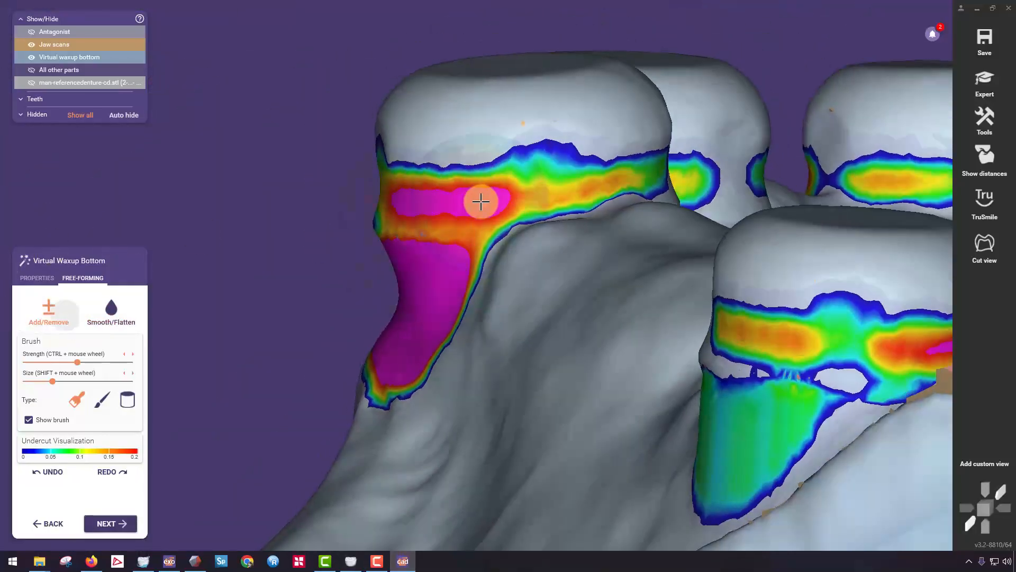
right_click_drag(419, 188, 749, 197)
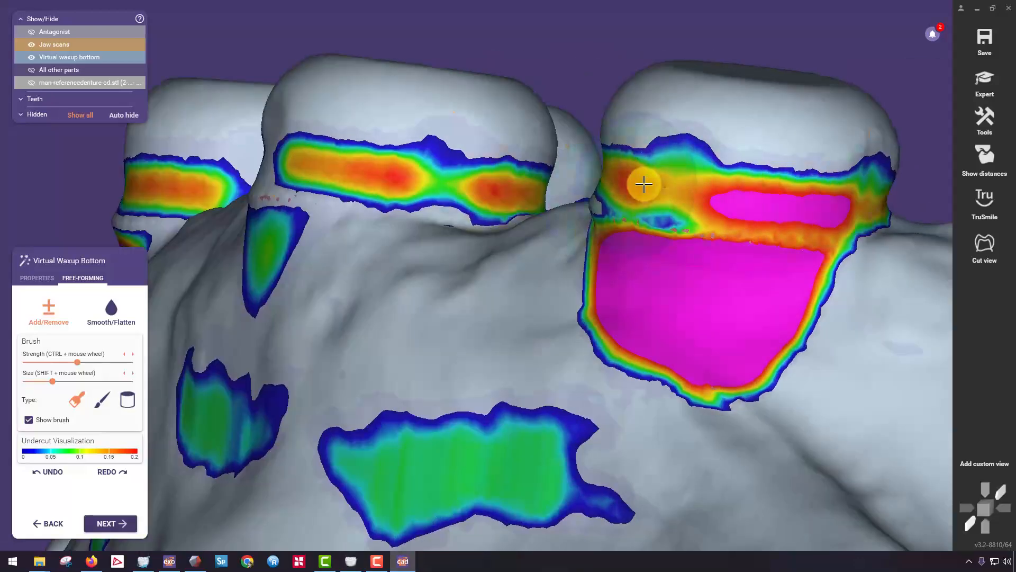
right_click_drag(644, 183, 494, 296)
right_click_drag(383, 298, 450, 234)
right_click_drag(382, 223, 778, 91)
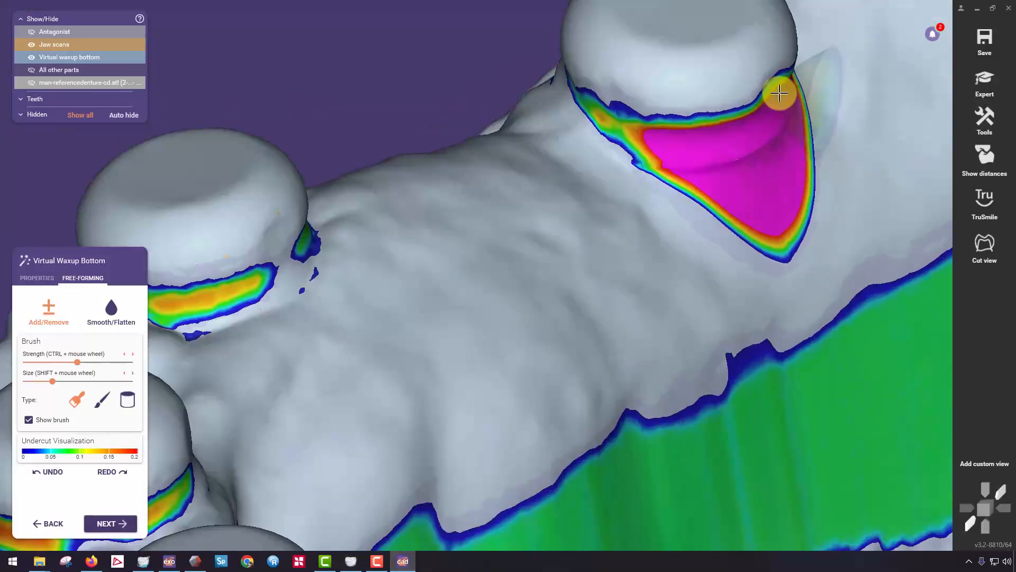
right_click_drag(633, 128, 572, 196)
scroll(555, 164, "down", 3)
Finish the virtual waxup bottom, proceed to placing the tooth models and hide the antagonist.
left_click(103, 526)
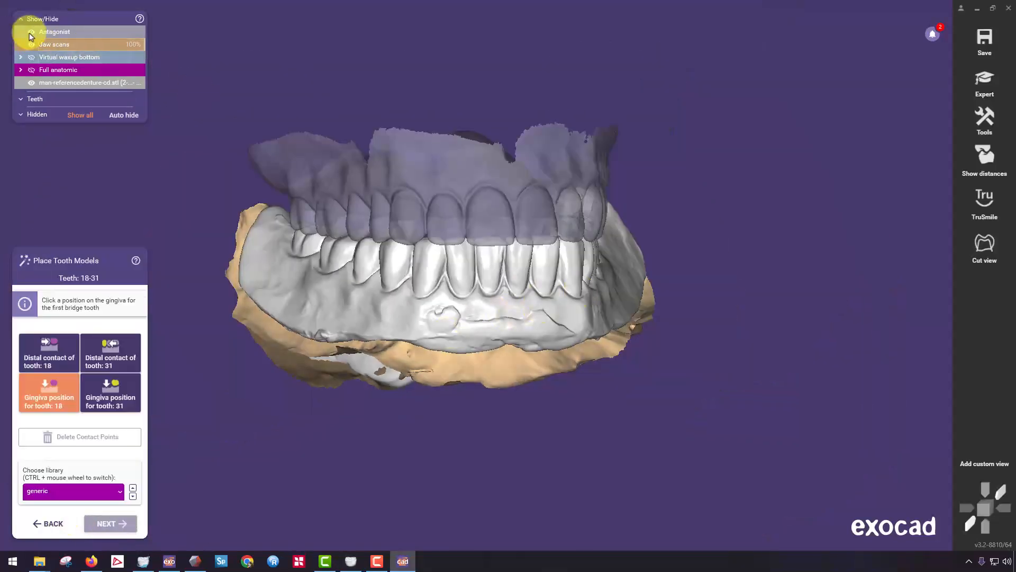
left_click(30, 33)
right_click_drag(551, 233, 530, 245)
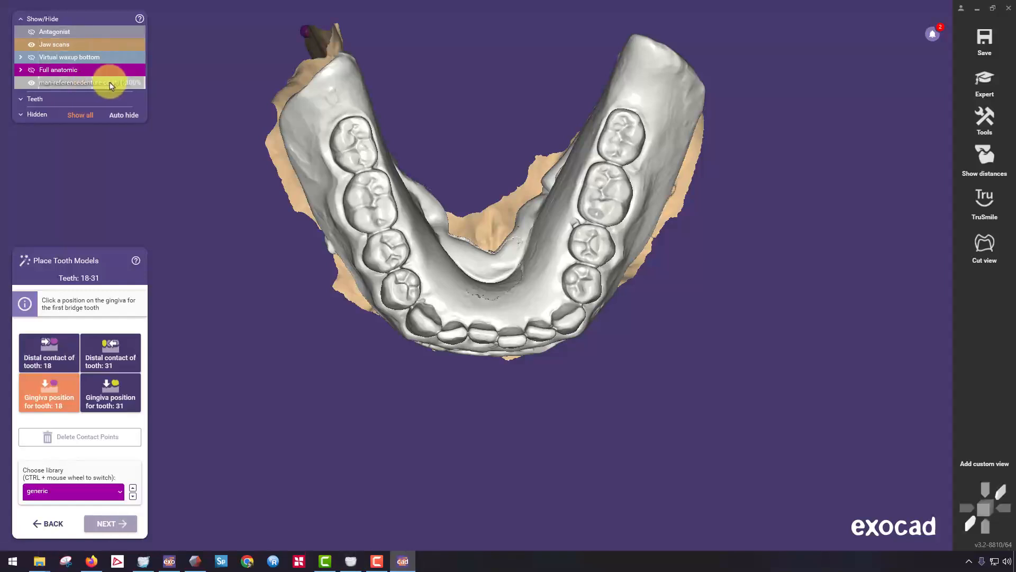
Make the reference denture semi-transparent so that it can be compared with the scan bodies beneath it.
mouse_move(112, 84)
left_mouse_down()
mouse_move(77, 84)
mouse_move(131, 81)
left_mouse_up()
right_click_drag(257, 193, 183, 141)
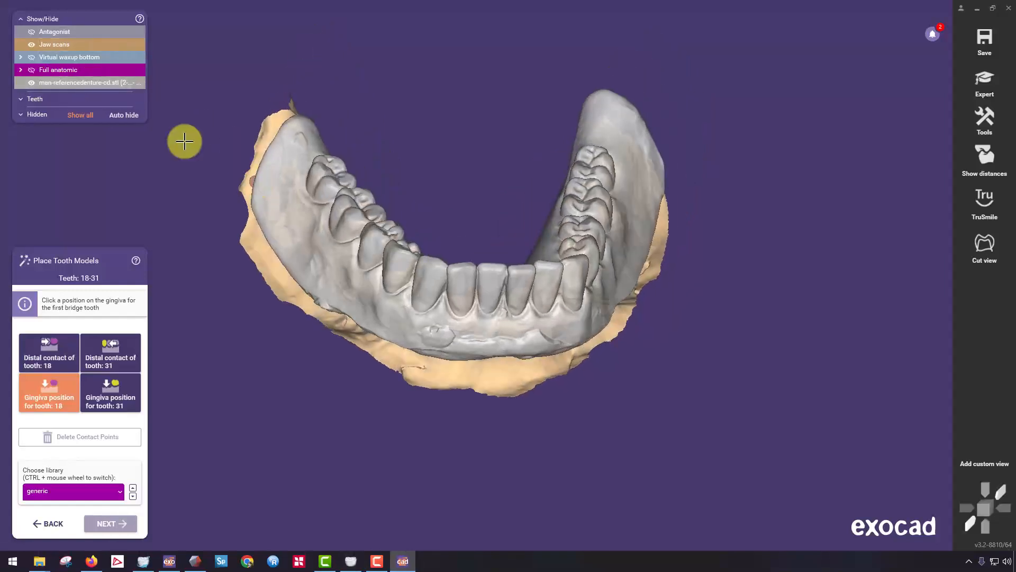
left_click(31, 84)
left_click(32, 84)
left_click(31, 83)
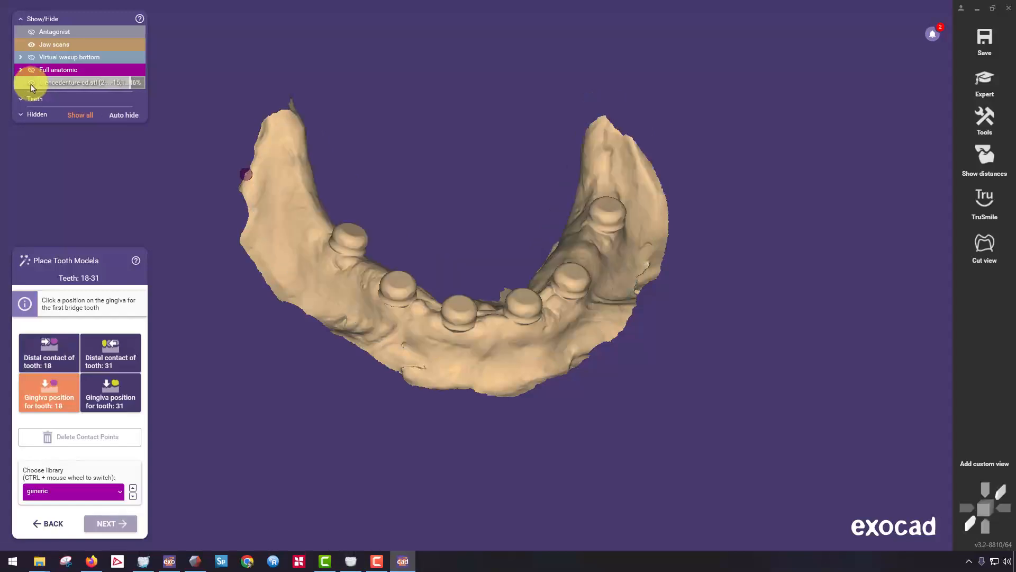
left_click(32, 83)
left_click(100, 84)
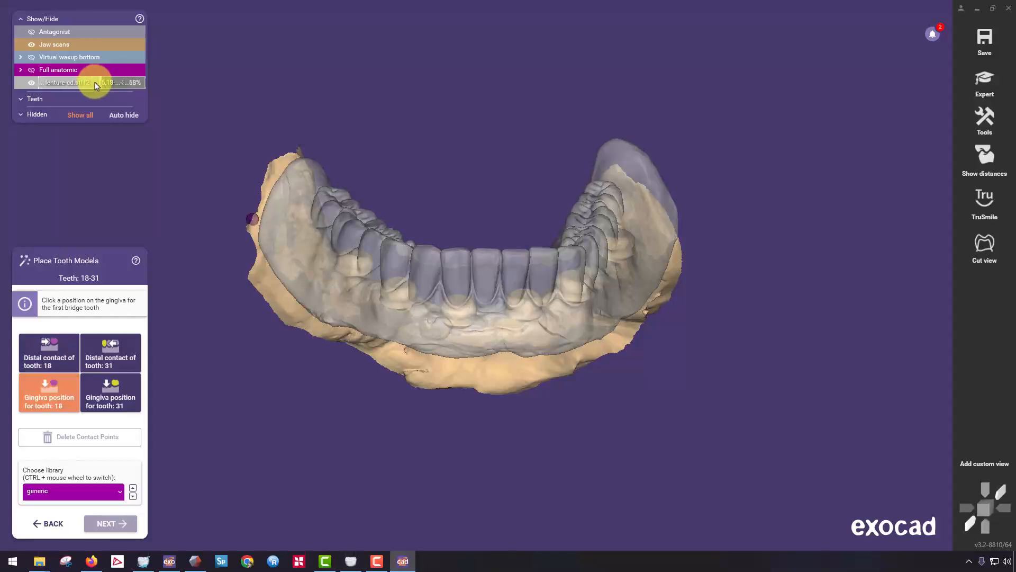
left_click_drag(96, 86, 59, 84)
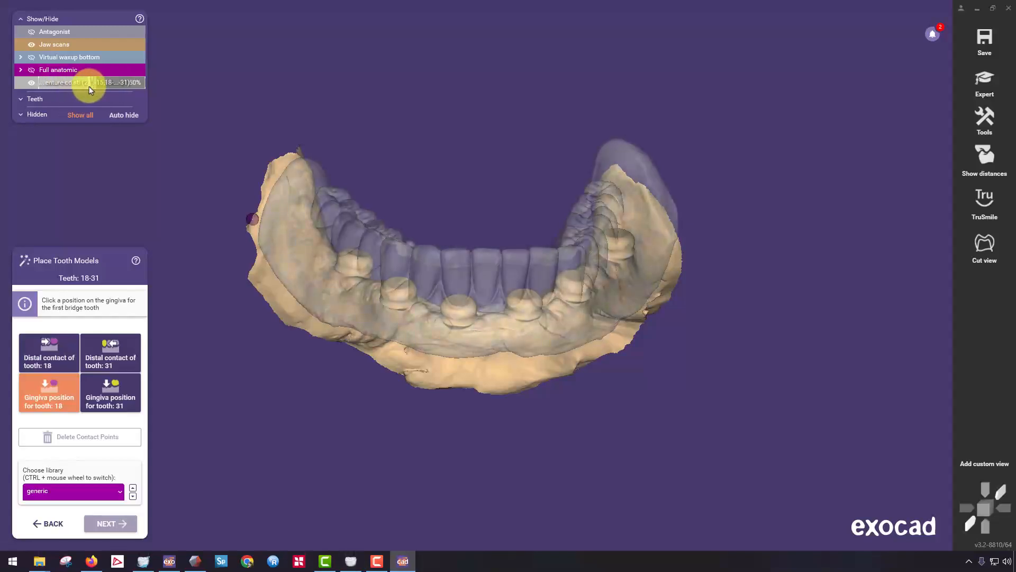
Set the gingiva positions for teeth 18 and 31 on the rearmost molars of the reference denture.
right_click_drag(537, 268, 545, 263)
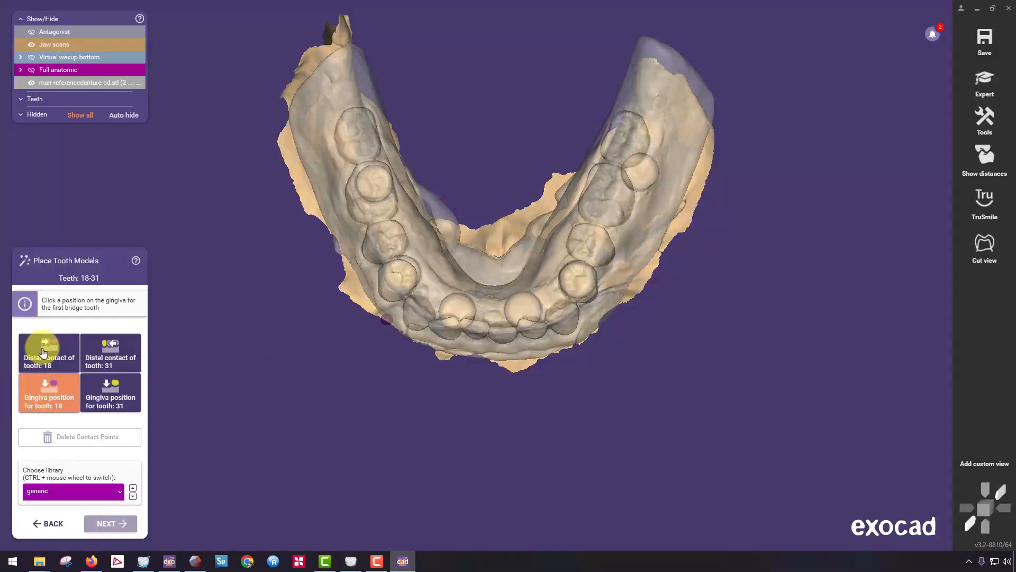
right_click_drag(499, 182, 503, 194)
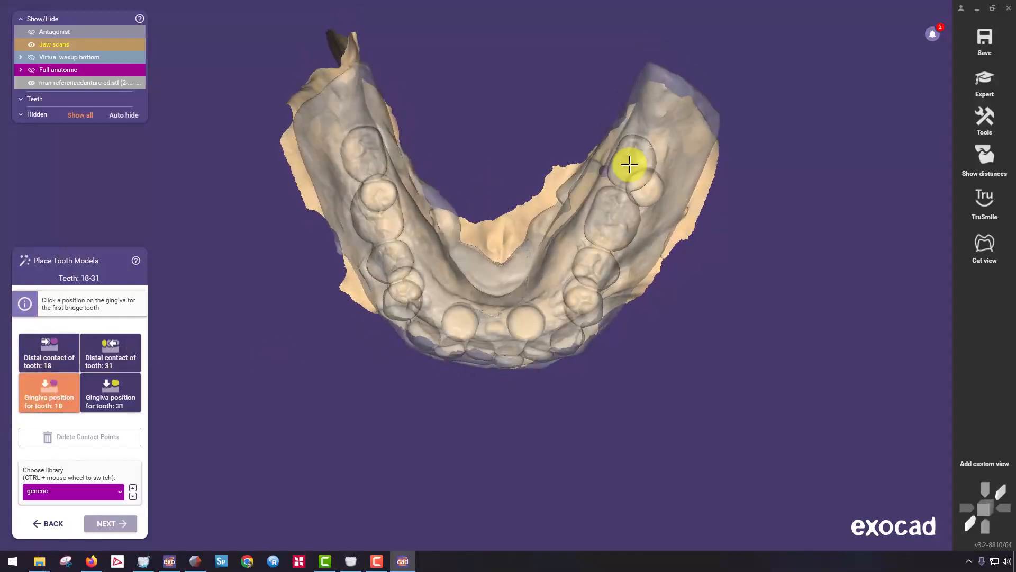
left_click(635, 151)
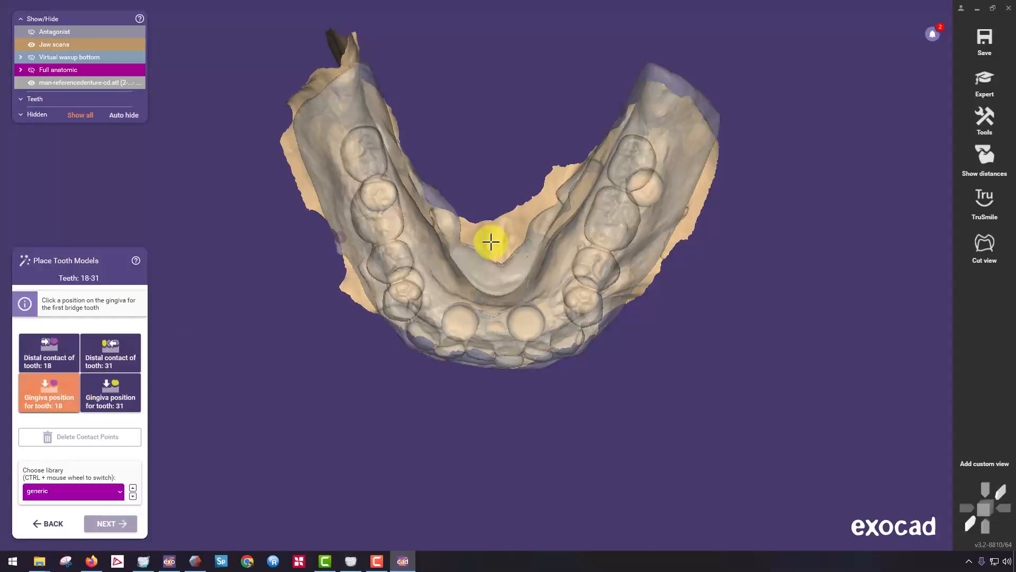
left_click(644, 160)
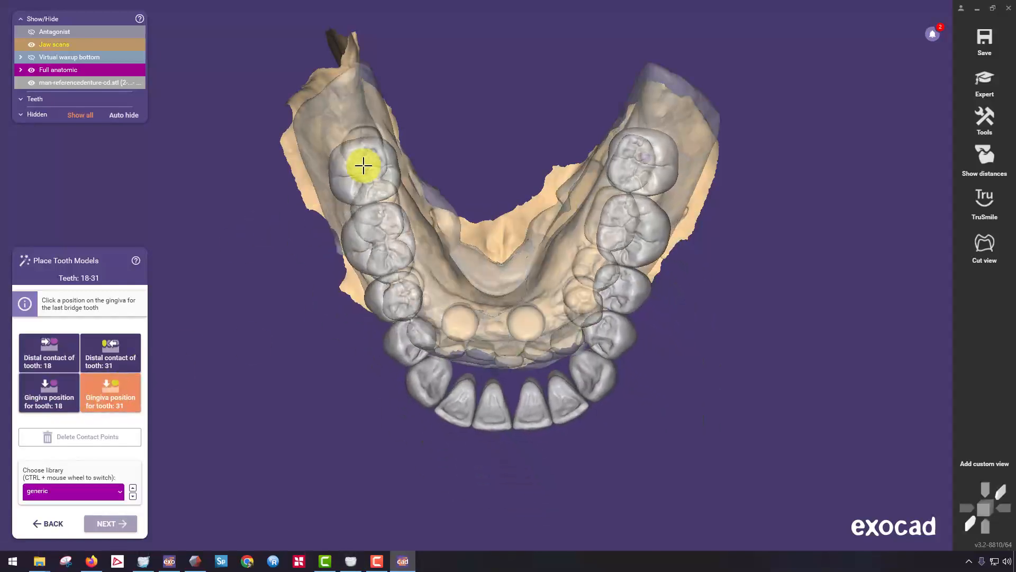
left_click(368, 154)
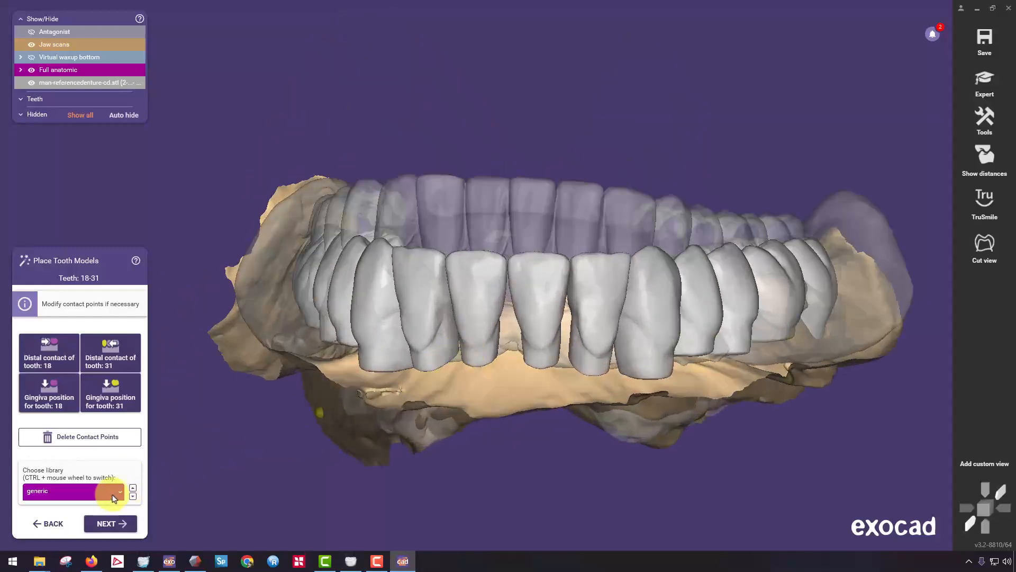
Try the psarris and alternative tooth libraries and compare the front teeth with the reference denture.
left_click(113, 495)
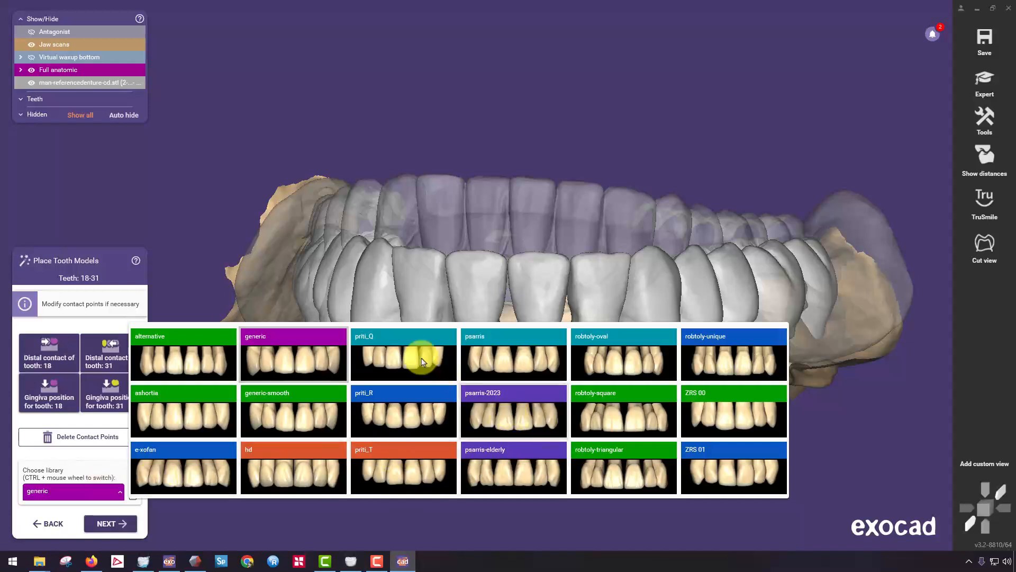
left_click(513, 361)
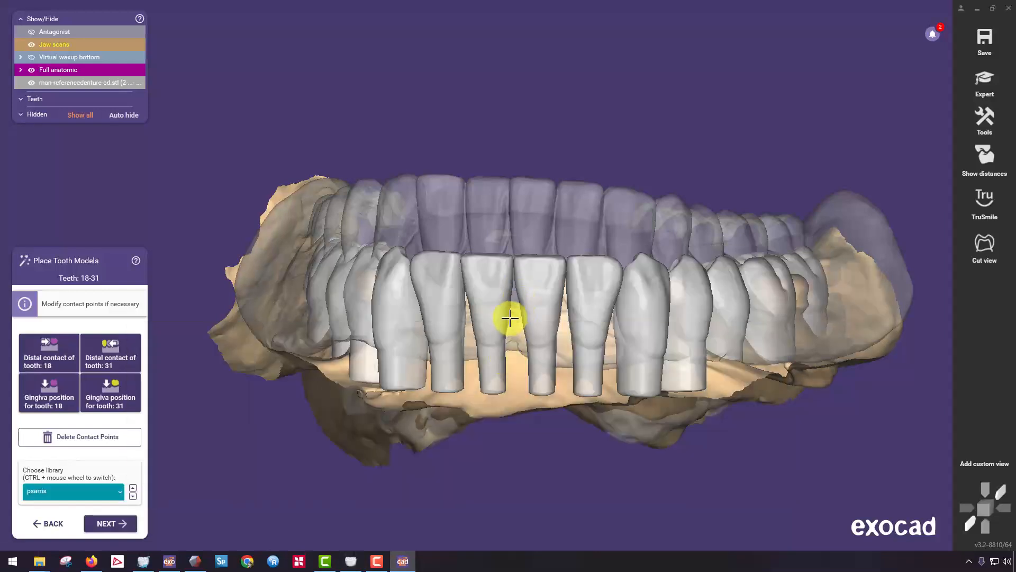
left_click(104, 494)
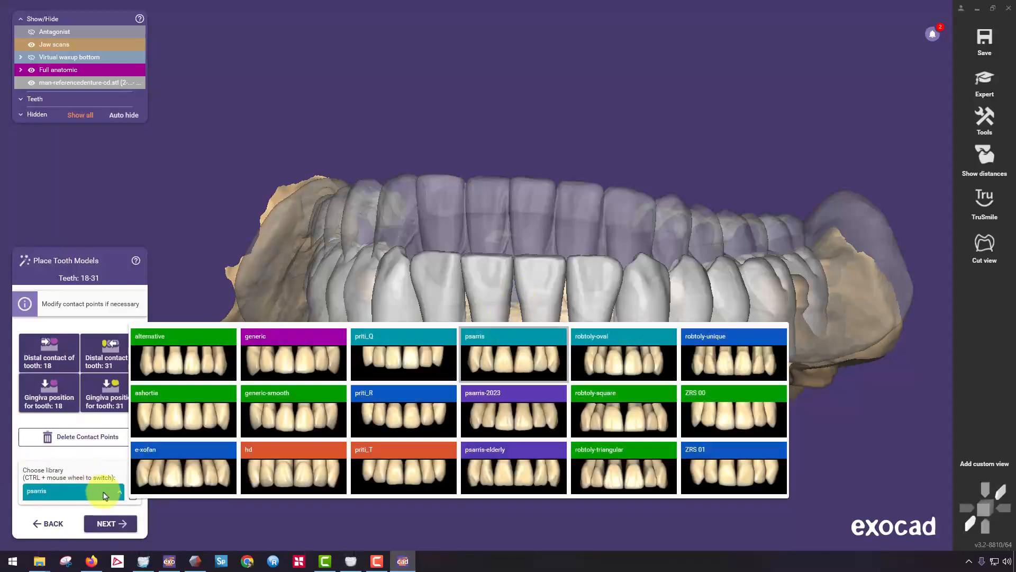
left_click(182, 366)
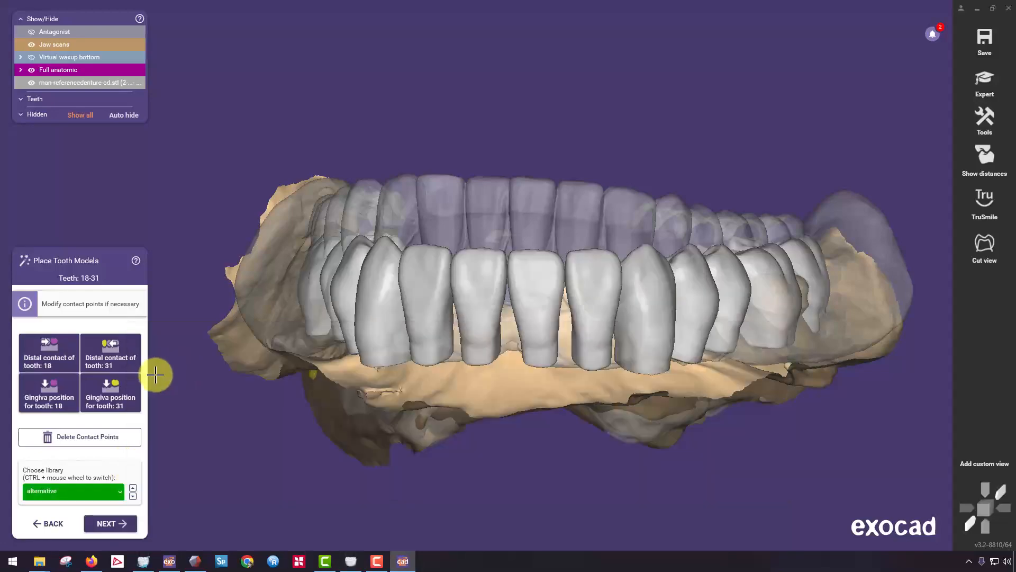
right_click_drag(463, 314, 465, 314)
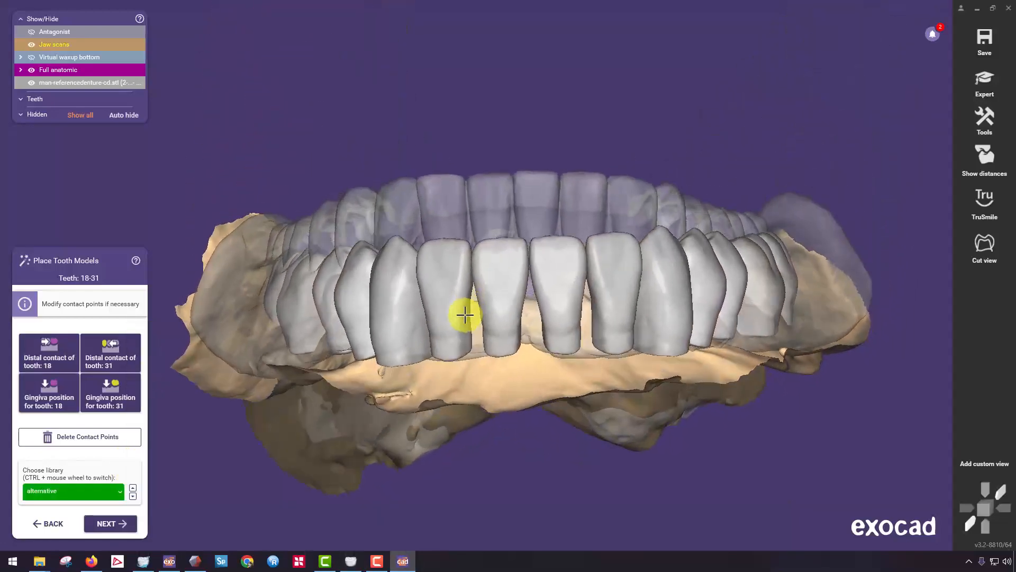
Try the robtoly-triangular and generic-smooth tooth libraries on the placed arch.
left_click(84, 494)
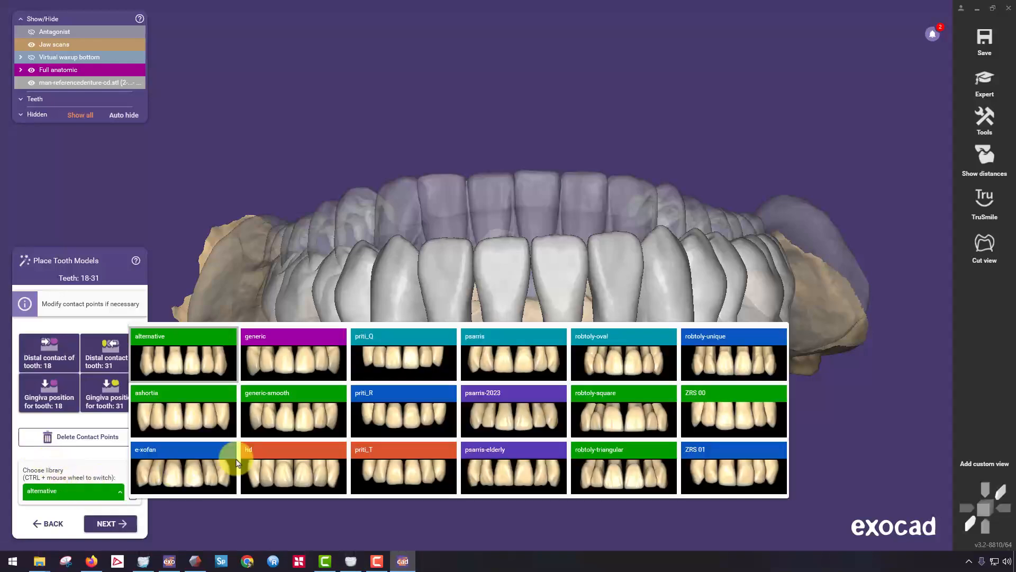
left_click(614, 467)
right_click_drag(563, 340, 529, 328)
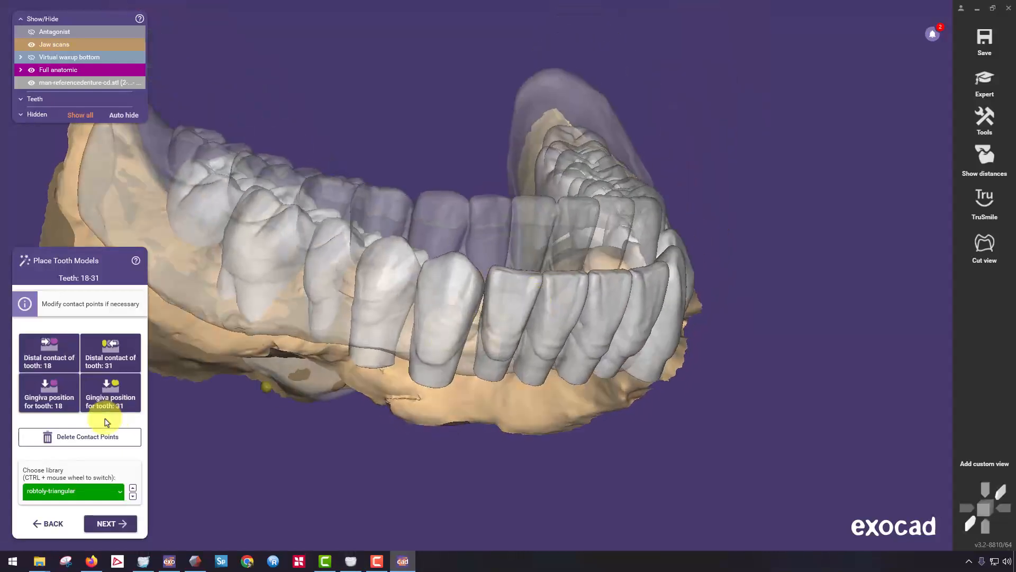
left_click(89, 491)
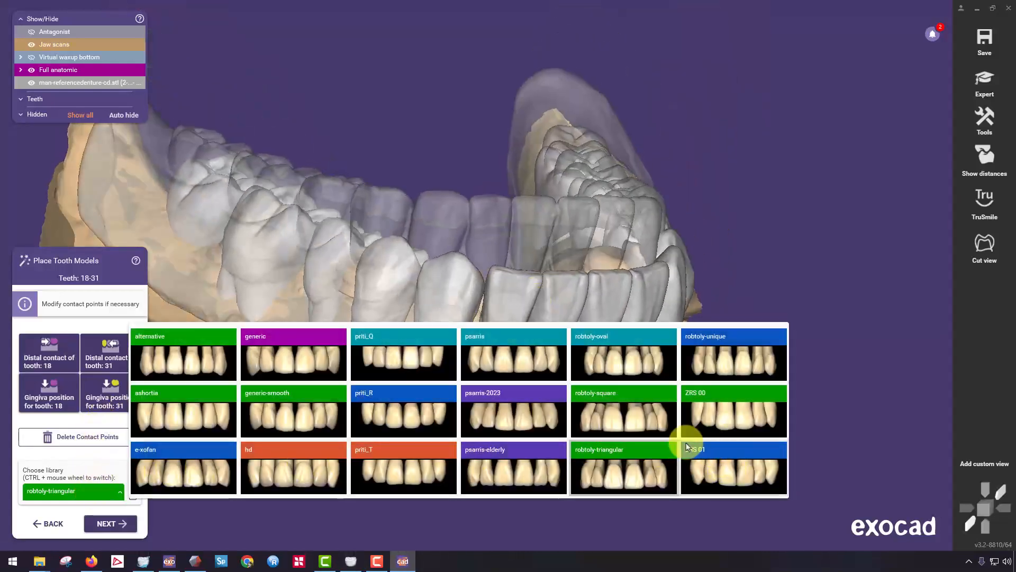
left_click(314, 409)
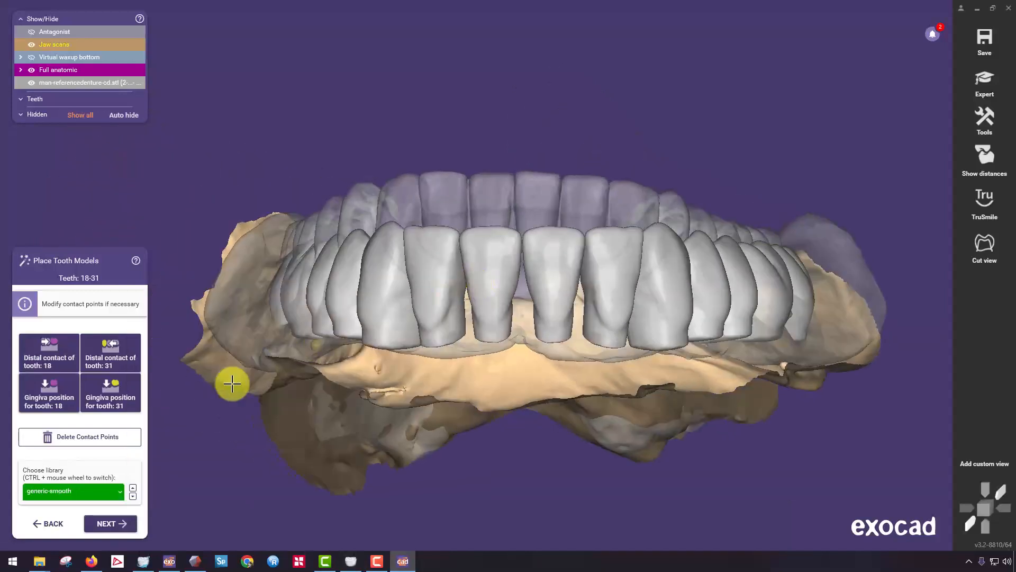
Choose the robtoly-square tooth library and proceed to tooth placement.
left_click(102, 490)
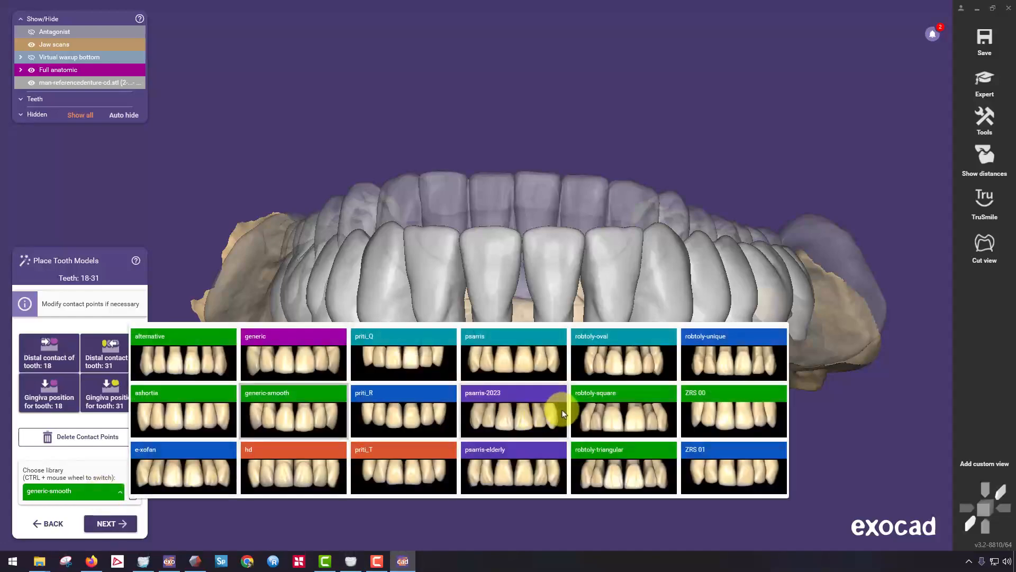
left_click(619, 423)
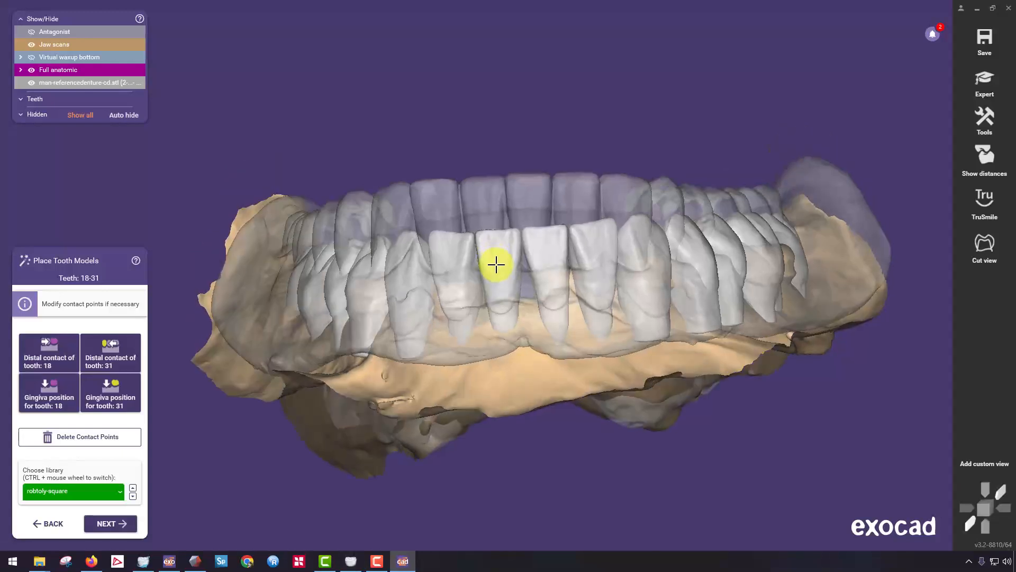
right_click_drag(365, 306, 288, 425)
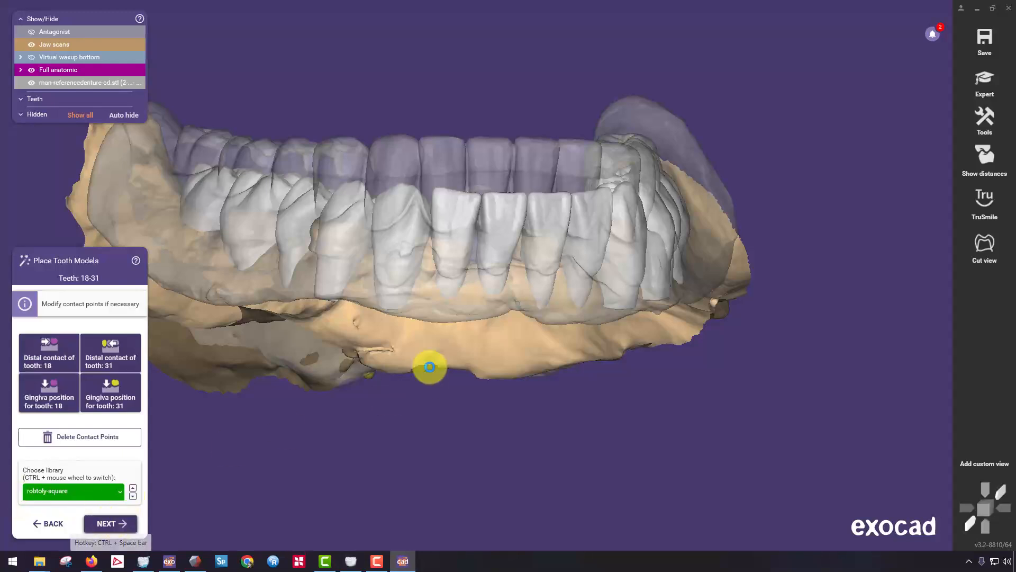
key("ctrl+space")
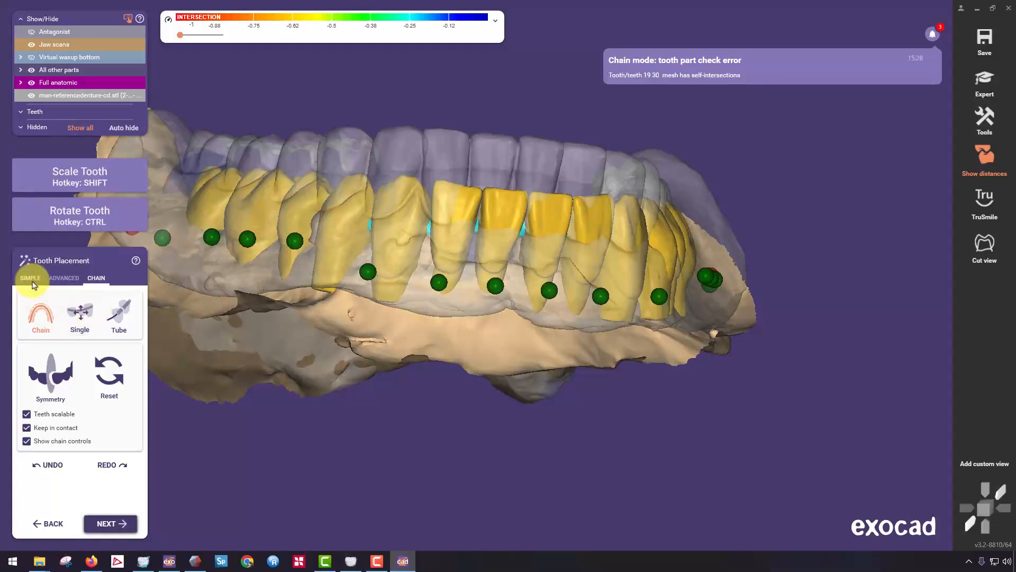
Switch tooth placement to simple mode and set all teeth to move simultaneously.
left_click(31, 279)
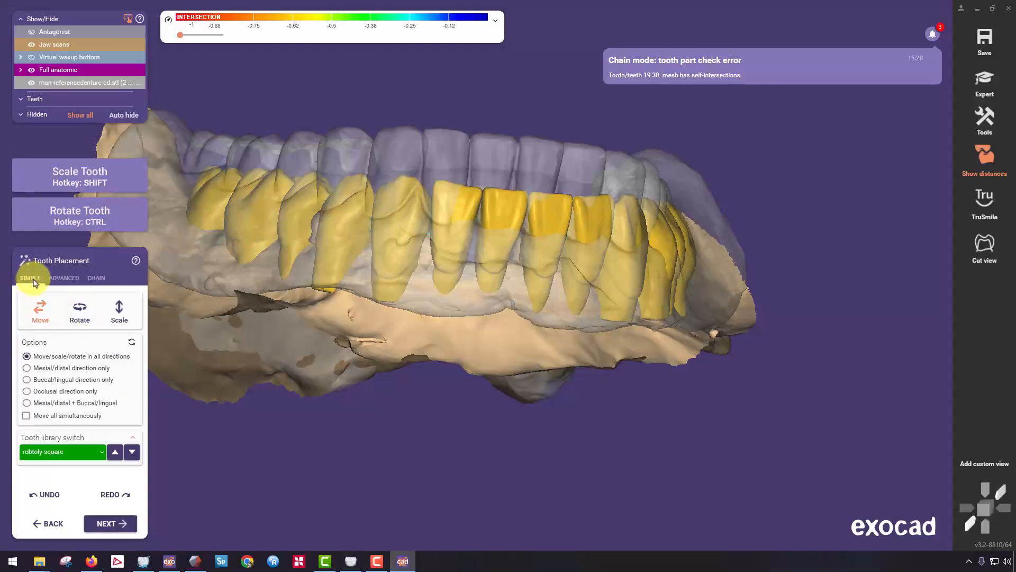
left_click(29, 415)
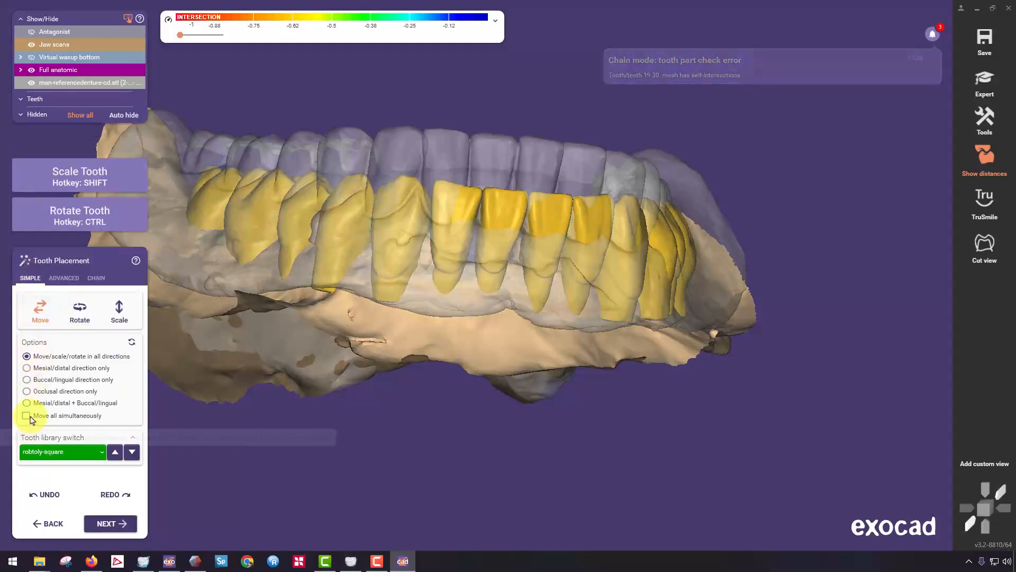
left_click(77, 415)
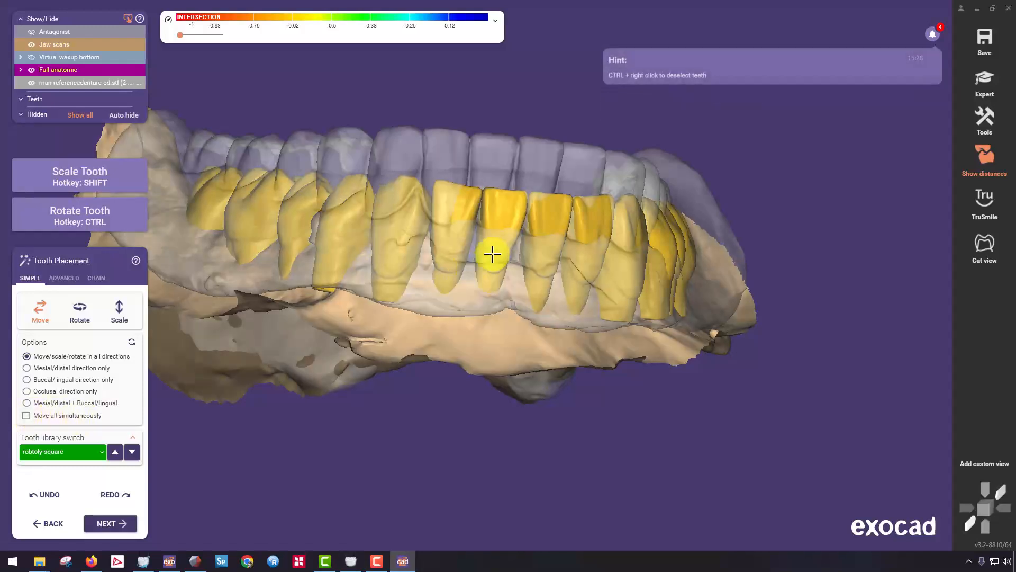
left_click_drag(498, 242, 497, 229)
key("ctrl+z")
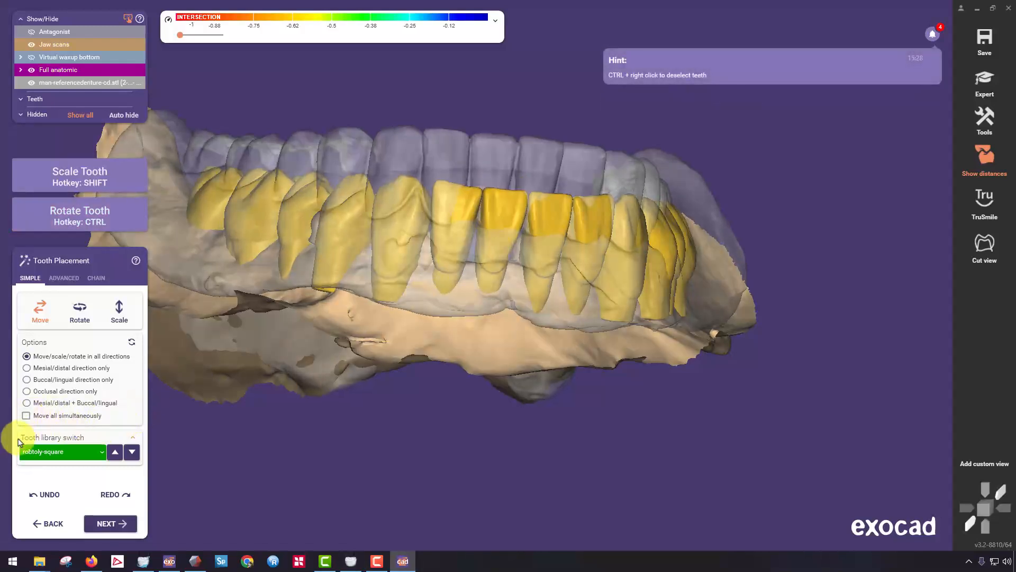
Move and scale all teeth together up to the height and arch shape of the reference denture.
right_click_drag(441, 283, 463, 230)
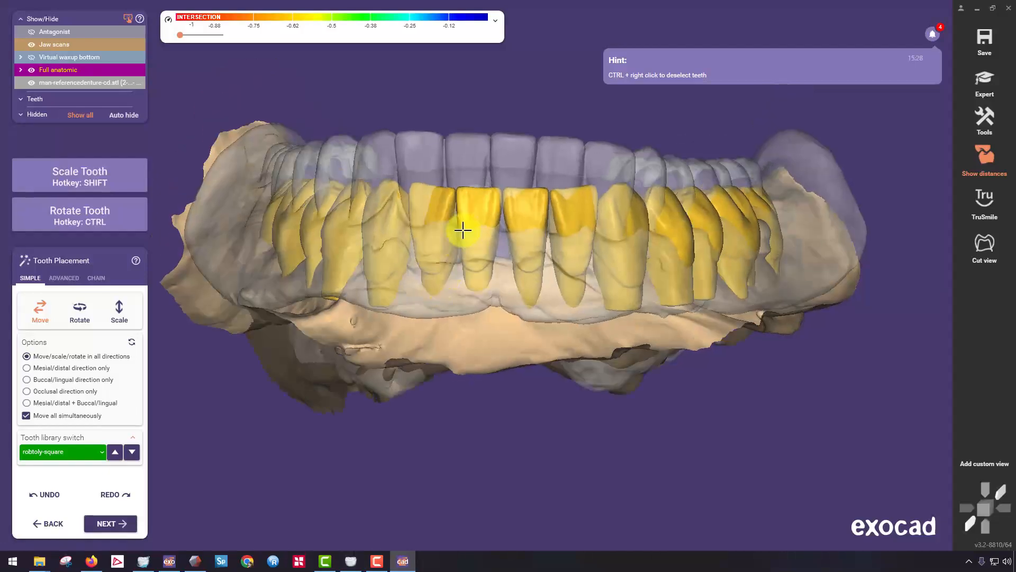
mouse_move(467, 192)
right_mouse_down()
mouse_move(503, 206)
mouse_move(431, 215)
mouse_move(404, 142)
mouse_move(403, 224)
mouse_move(410, 198)
mouse_move(450, 182)
right_mouse_up()
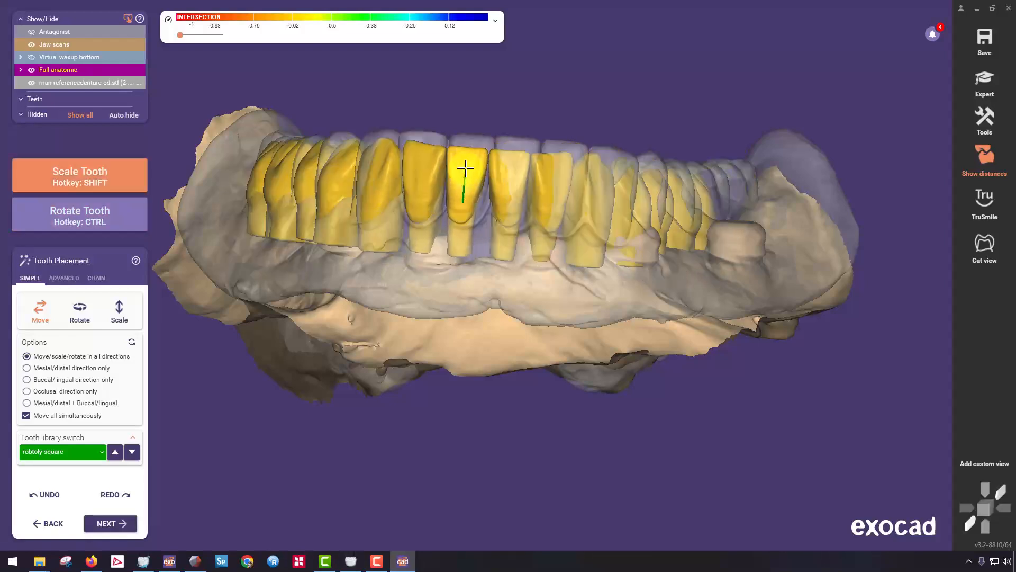
right_click_drag(466, 168, 460, 251)
mouse_move(462, 258)
left_mouse_down("shift")
mouse_move(463, 238)
mouse_move(453, 265)
mouse_move(456, 243)
left_mouse_up("shift")
scroll(459, 244, "up", 3)
right_click_drag(459, 244, 568, 252)
left_click_drag(568, 251, 564, 264, "shift")
right_click_drag(563, 265, 556, 226)
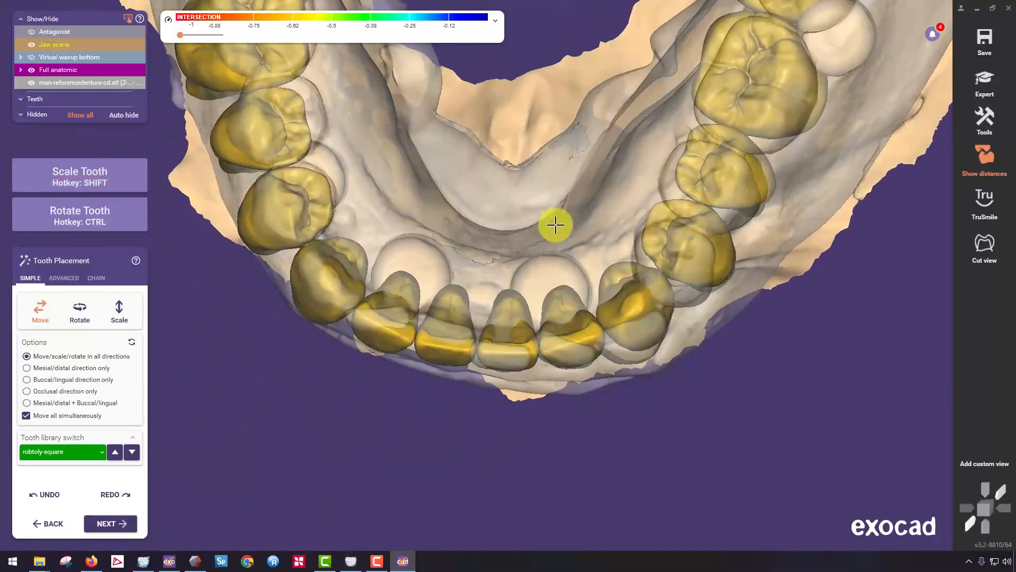
Check the front teeth close up and align them with the incisal edges of the reference denture.
scroll(489, 354, "up", 4)
left_click_drag(490, 370, 485, 364)
right_click_drag(486, 365, 487, 358)
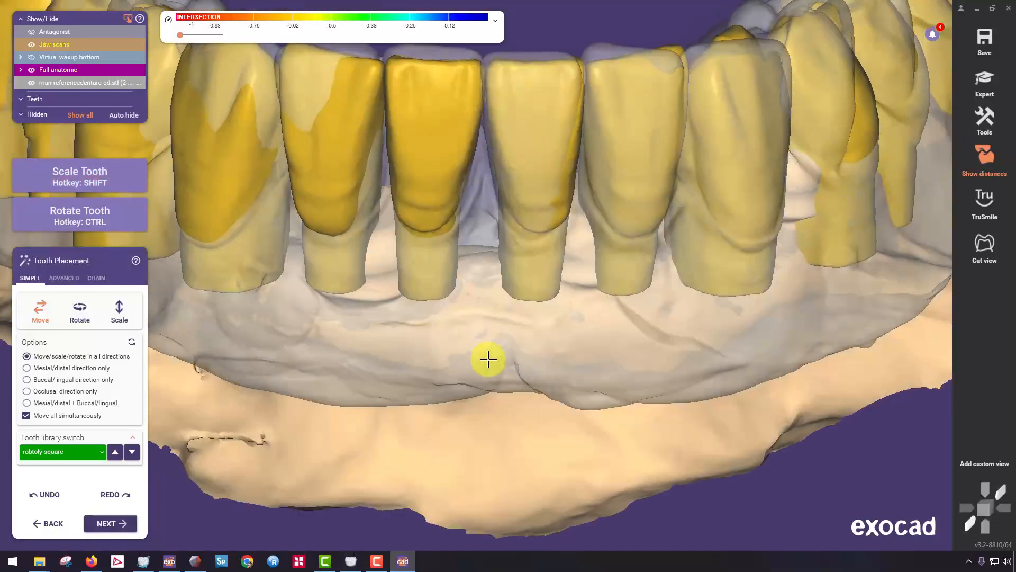
middle_click_drag(522, 122, 506, 202)
left_click_drag(501, 232, 501, 227)
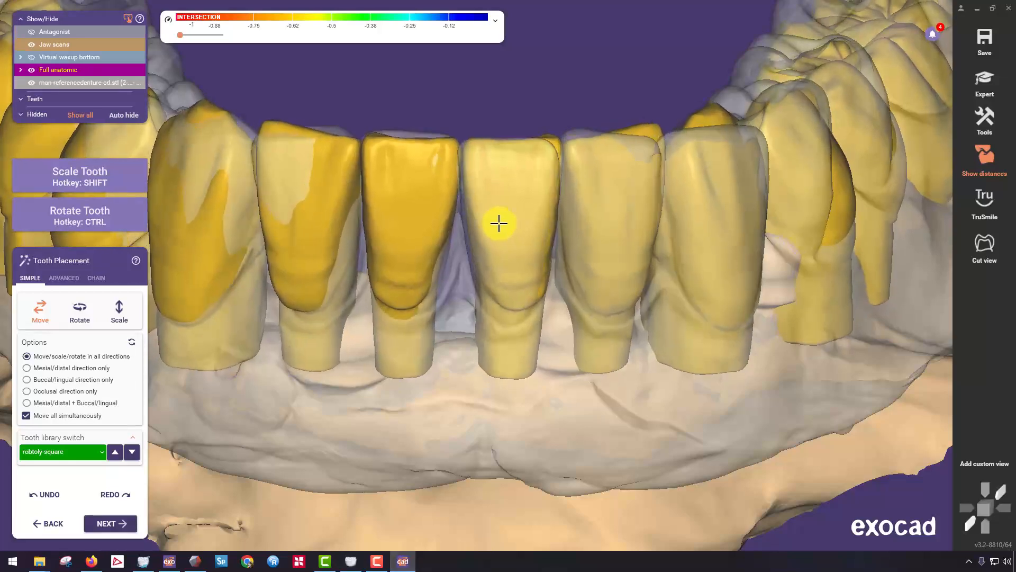
Refine the position of the whole tooth set against the front and posterior teeth of the reference denture.
right_click_drag(499, 223, 433, 208)
scroll(516, 185, "down", 4)
middle_click_drag(433, 208, 451, 170)
right_click_drag(452, 169, 454, 166)
right_click_drag(363, 234, 545, 216)
left_click_drag(607, 242, 613, 254, "ctrl")
right_click_drag(613, 255, 203, 286)
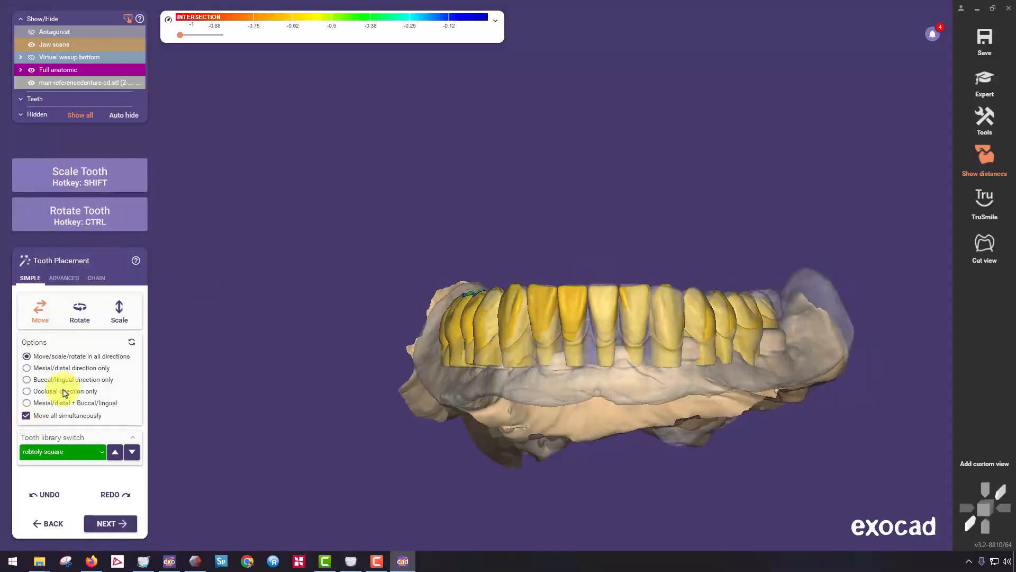
Switch tooth placement to chain mode and fit the posterior teeth on both sides of the arch to the reference denture.
left_click(91, 276)
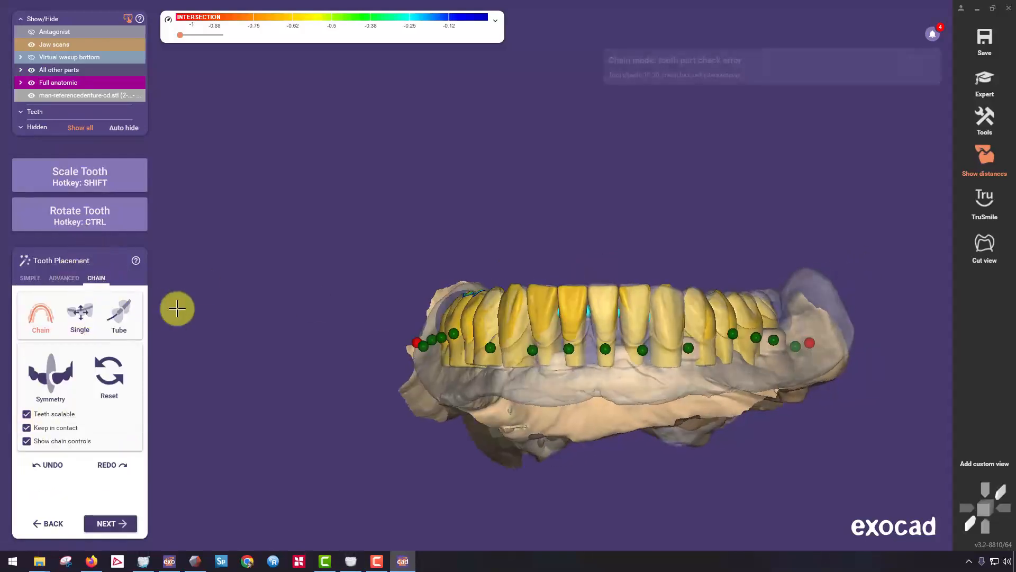
right_click_drag(559, 265, 562, 191)
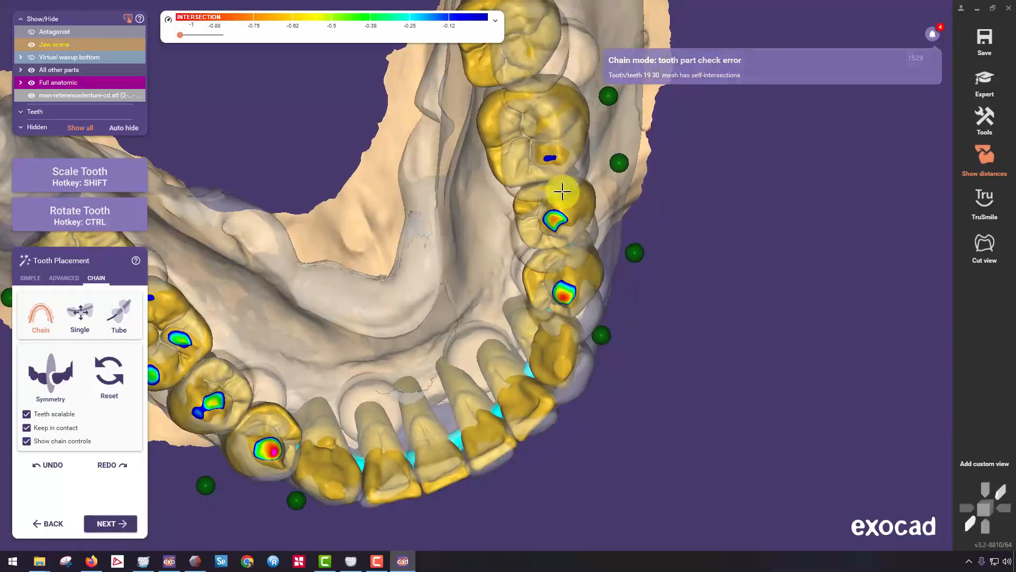
middle_click(521, 130)
right_click_drag(517, 111, 450, 214)
scroll(445, 225, "down", 5)
right_click_drag(406, 309, 483, 168)
scroll(483, 167, "up", 3)
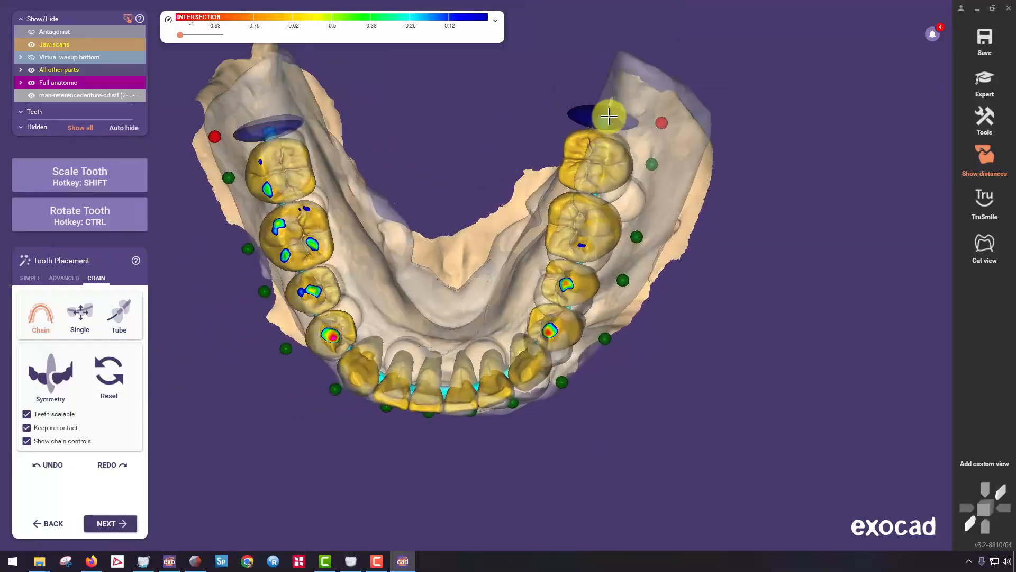
mouse_move(438, 312)
right_mouse_down()
mouse_move(447, 288)
mouse_move(450, 298)
right_mouse_up()
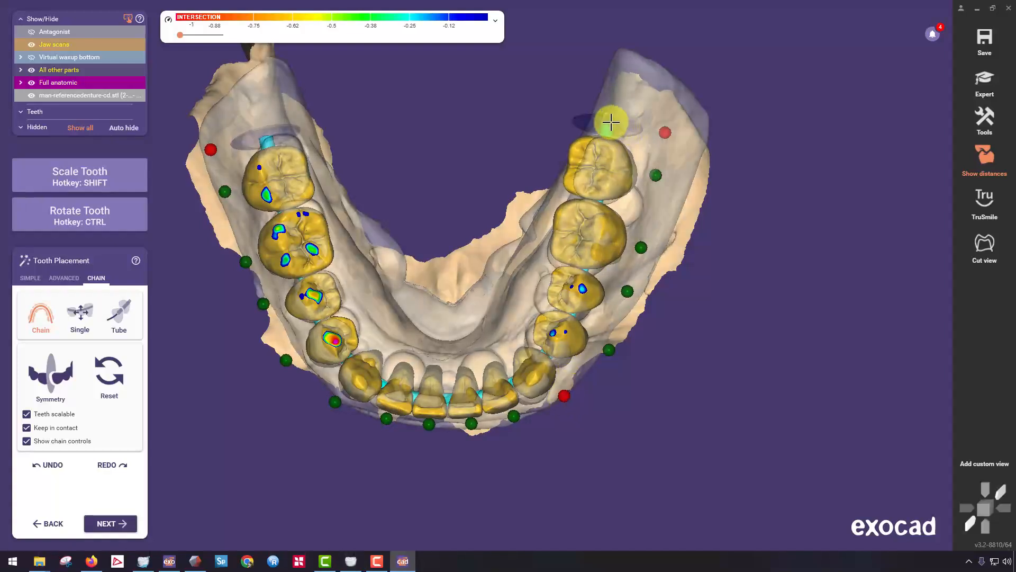
left_click_drag(655, 143, 619, 138)
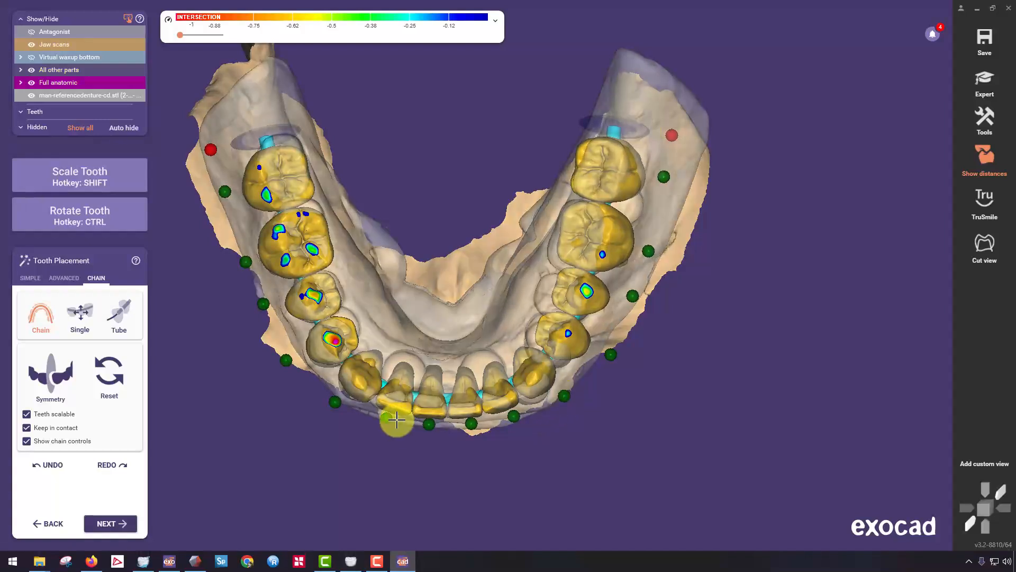
left_click_drag(275, 154, 277, 139)
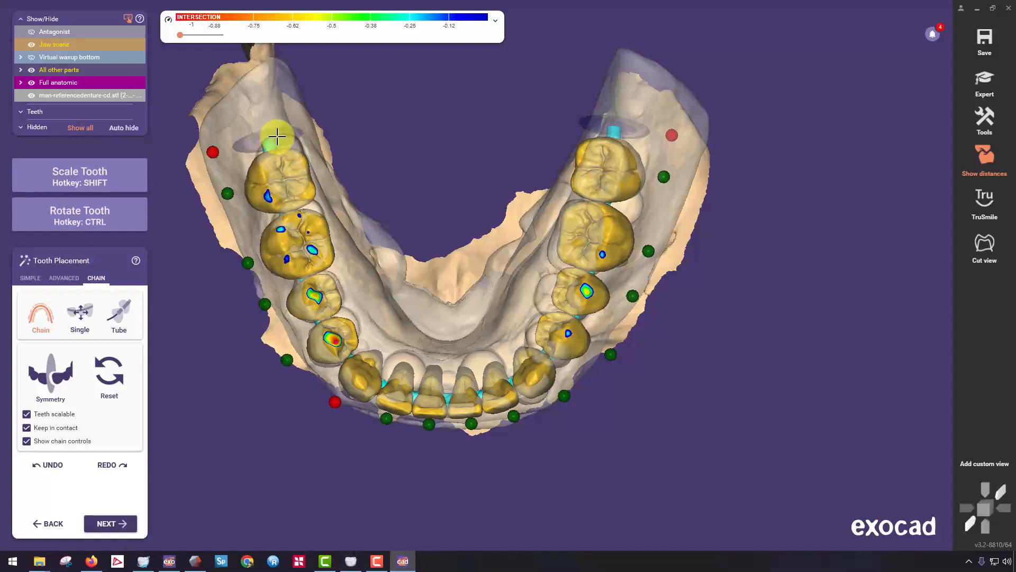
right_click_drag(278, 137, 421, 306)
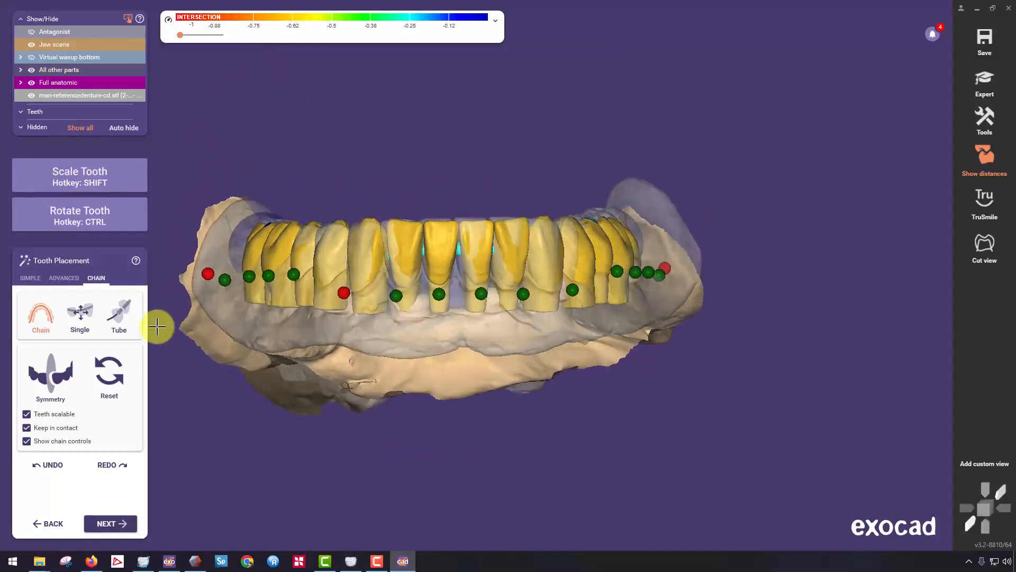
Switch the chain to single-tooth control and move the patient's right central incisor individually against the reference denture.
left_click(80, 328)
right_click_drag(418, 343, 516, 243)
scroll(415, 370, "up", 4)
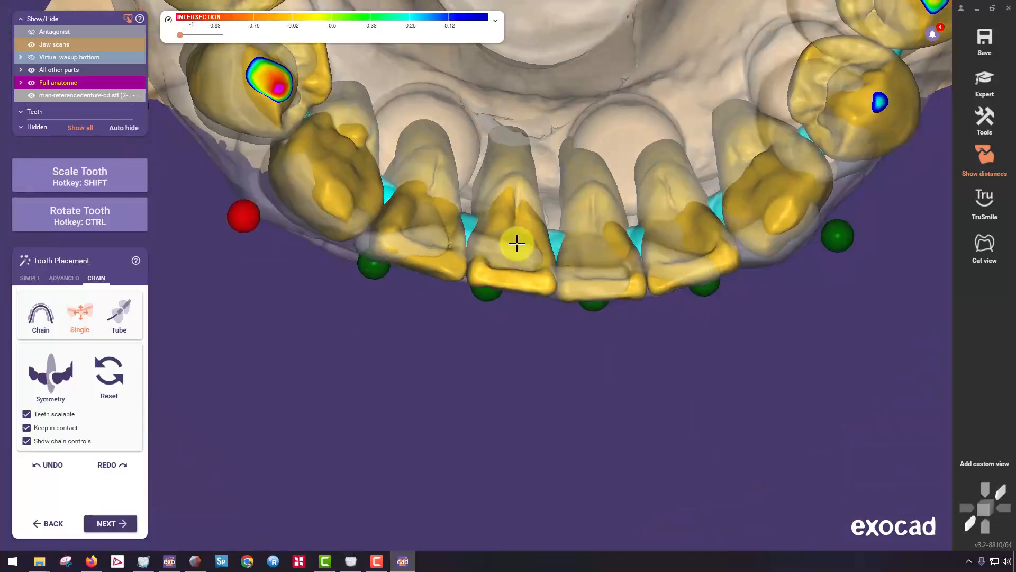
left_click_drag(517, 243, 504, 258)
left_click_drag(510, 215, 512, 145, "ctrl")
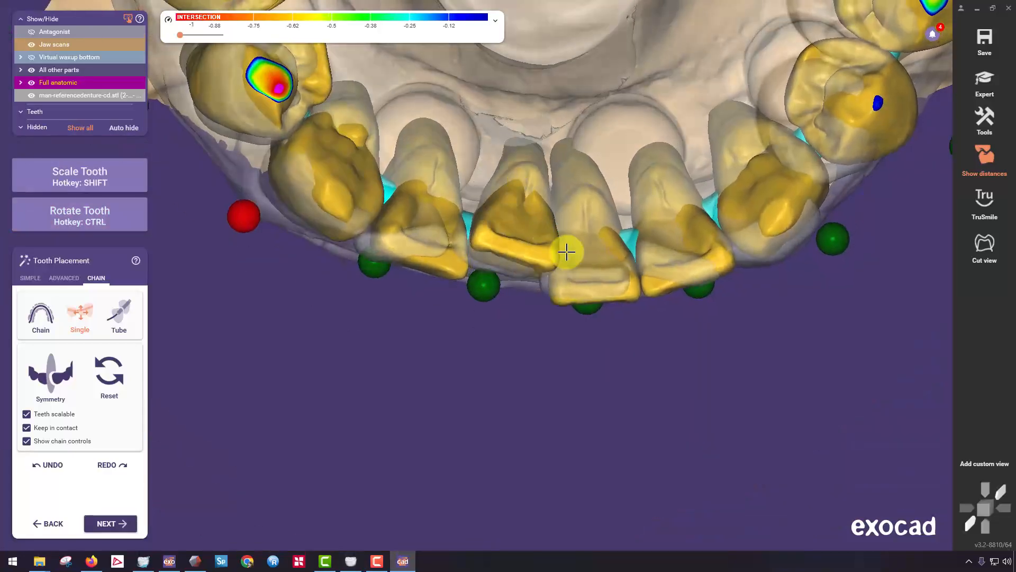
left_click_drag(565, 252, 577, 236)
right_click_drag(575, 309, 587, 233)
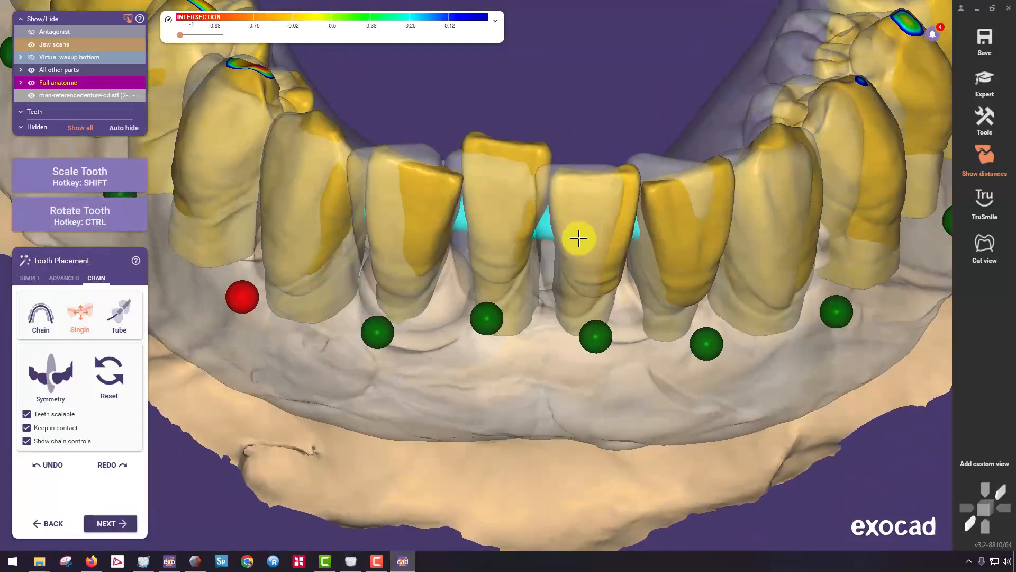
right_click_drag(336, 232, 462, 237)
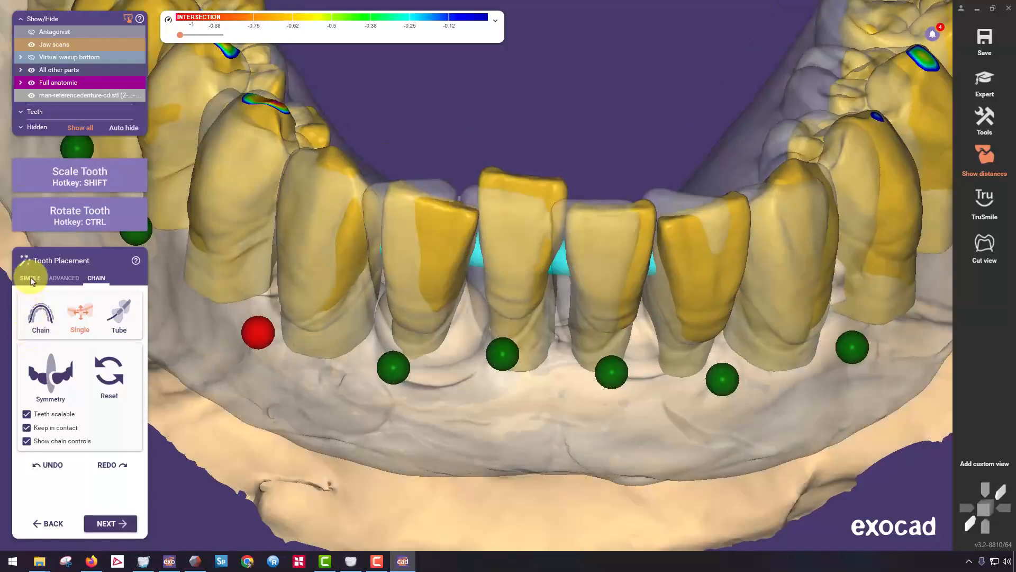
Return to simple mode and move all teeth simultaneously to bring the raised right central incisor level with the reference denture.
left_click(41, 316)
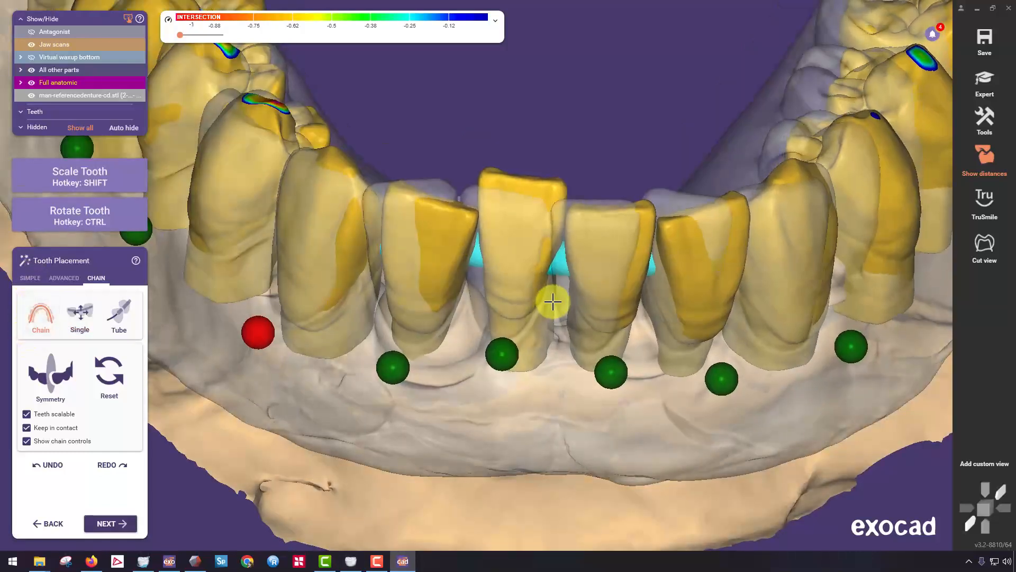
left_click(30, 277)
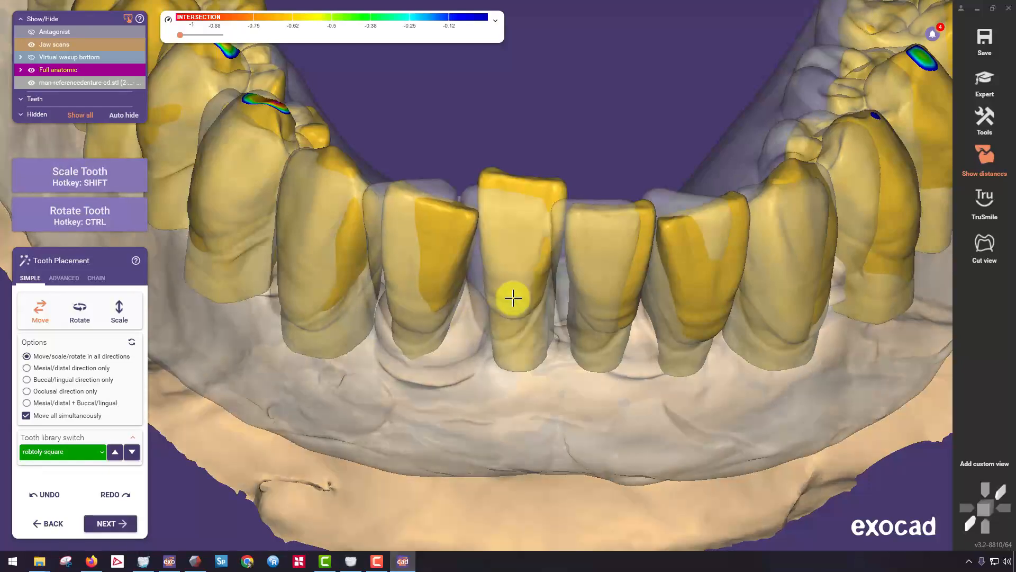
left_click_drag(513, 298, 490, 310)
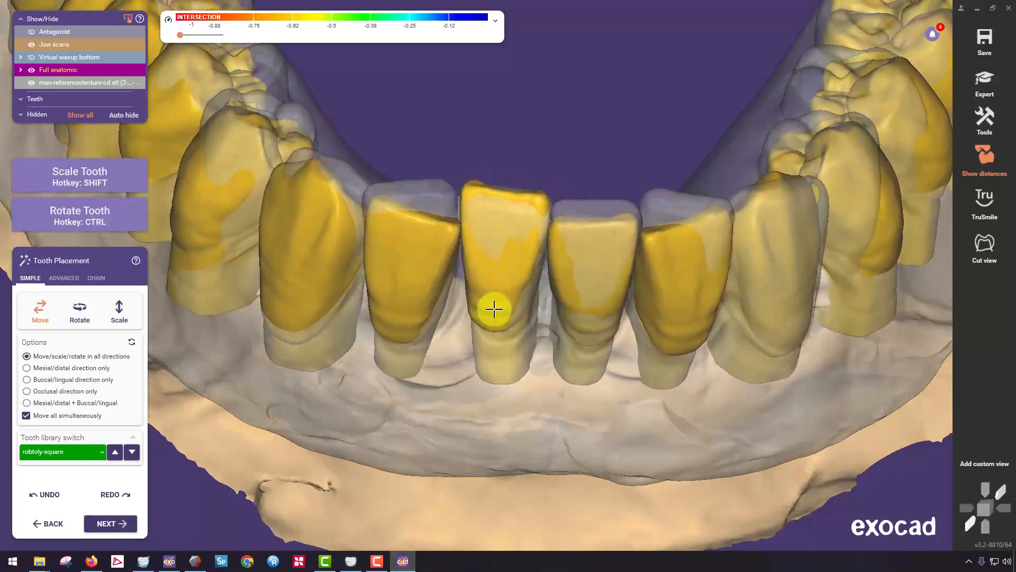
scroll(494, 309, "down", 5)
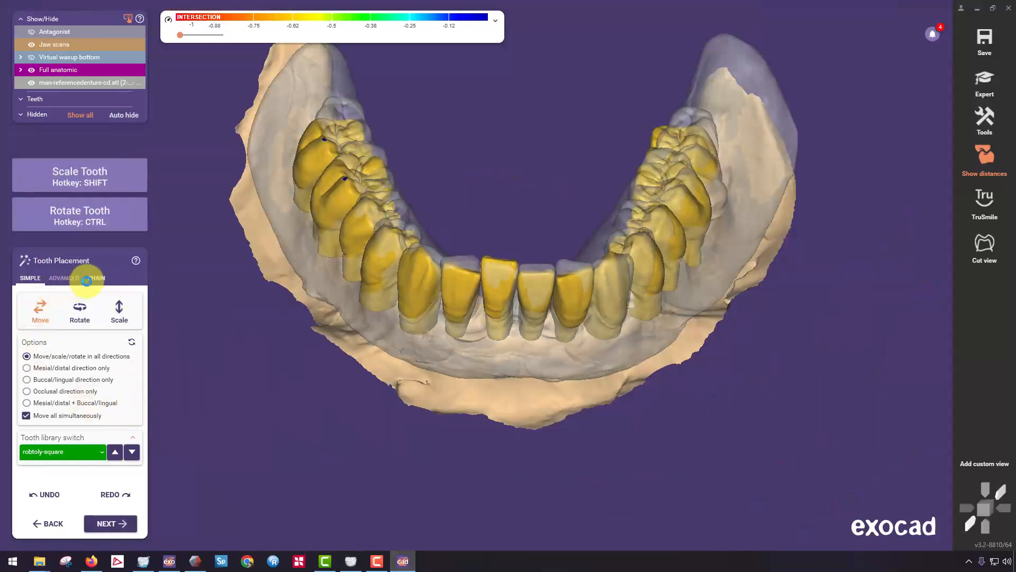
Reopen chain mode with single-tooth control and fit the right central incisor to the reference denture's incisal edge.
scroll(584, 321, "up", 5)
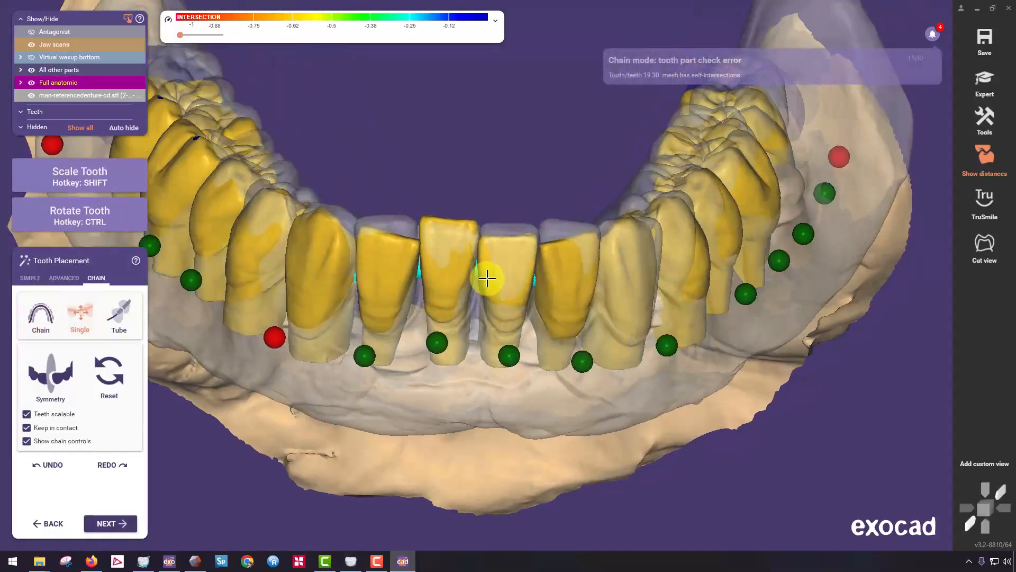
right_click_drag(488, 277, 447, 325)
scroll(433, 249, "up", 4)
scroll(453, 222, "up", 3)
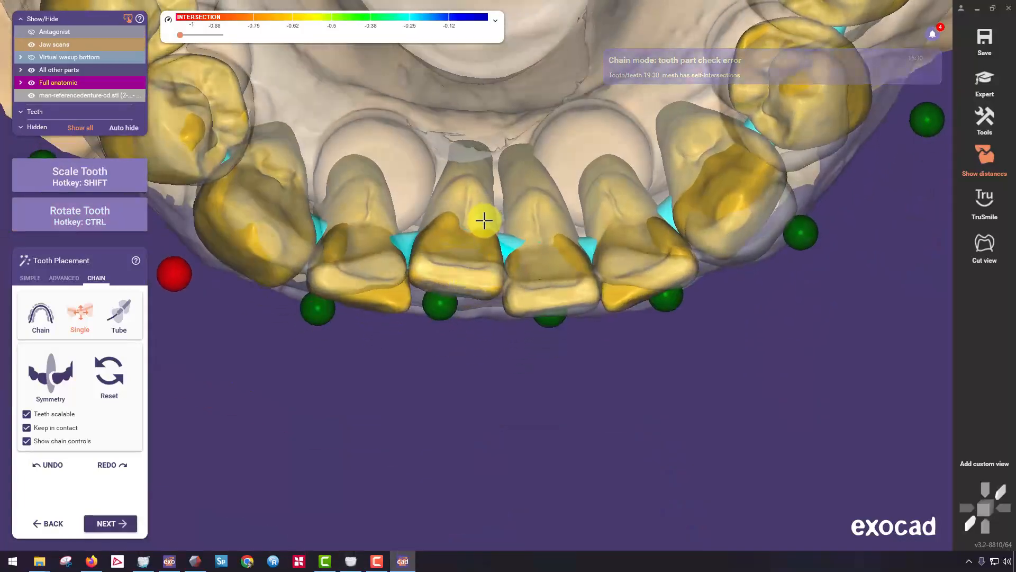
right_click_drag(484, 220, 483, 215)
scroll(483, 216, "up", 3)
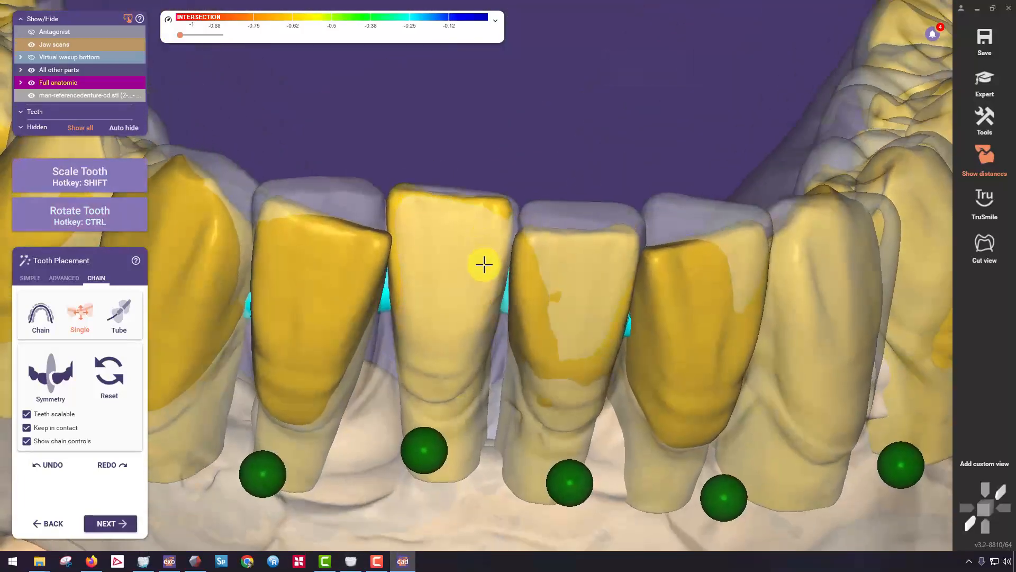
right_click_drag(484, 264, 428, 270)
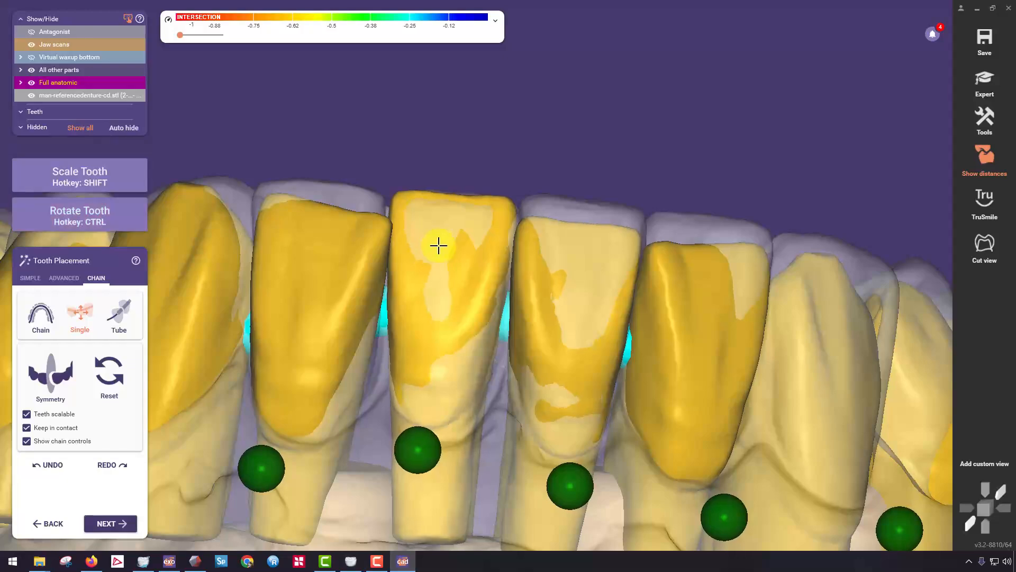
Raise and position the left central incisor to match the reference denture's incisal edge and the adjacent central incisor.
left_click_drag(557, 275, 572, 258)
right_click_drag(572, 257, 570, 260)
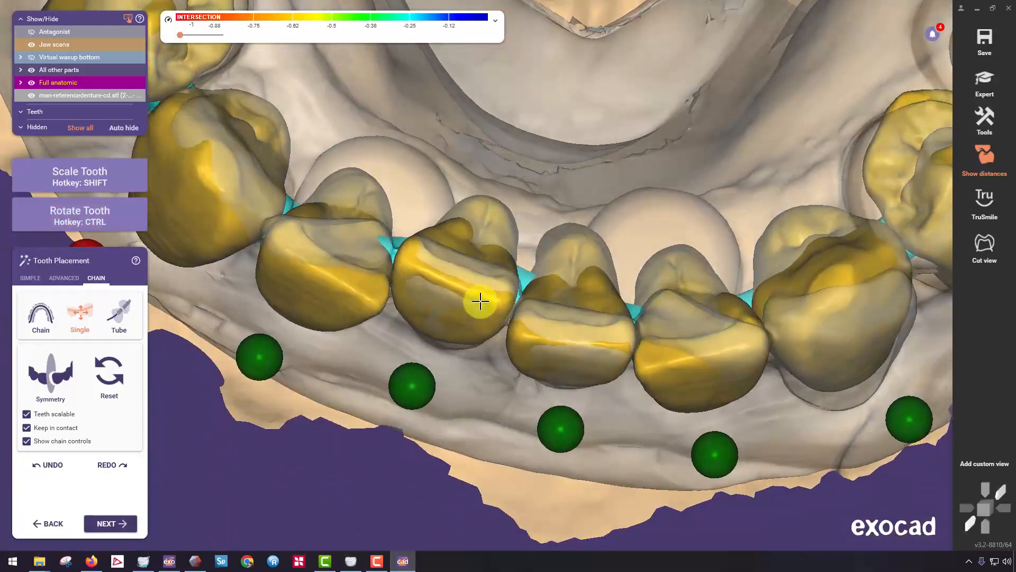
left_click_drag(480, 301, 481, 297)
left_click_drag(531, 333, 542, 335)
right_click_drag(542, 335, 559, 333)
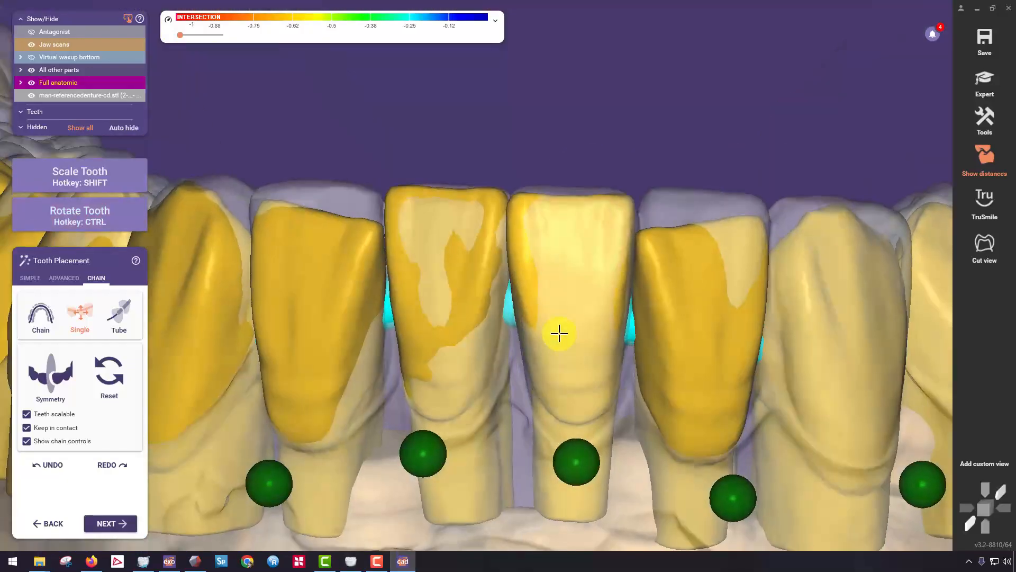
Rotate the left central incisor to line up its incisal edge with the reference arch, then refine its facial position.
right_click_drag(558, 261, 451, 379)
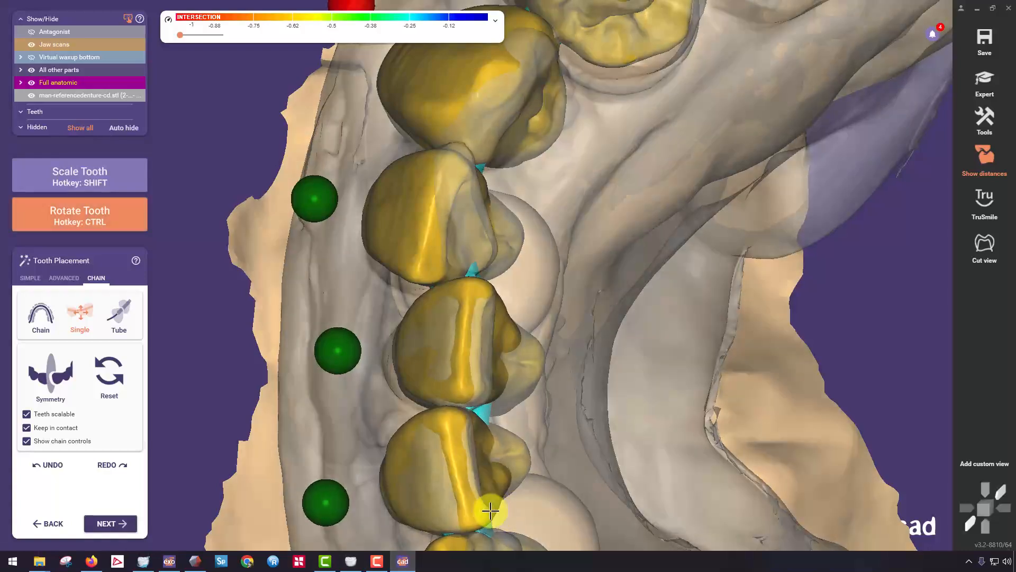
left_click_drag(492, 513, 465, 478, "ctrl")
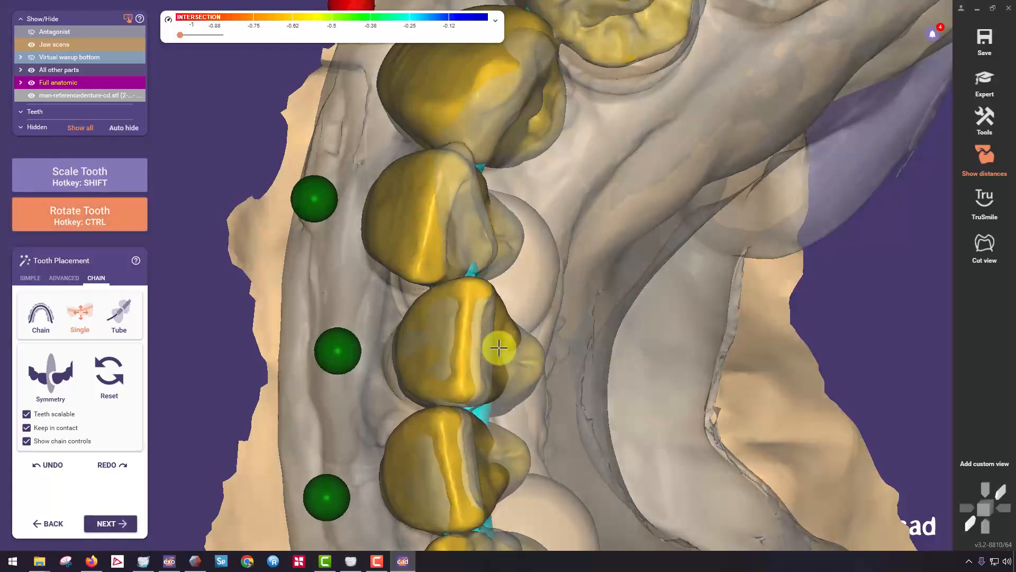
right_click_drag(498, 348, 482, 277)
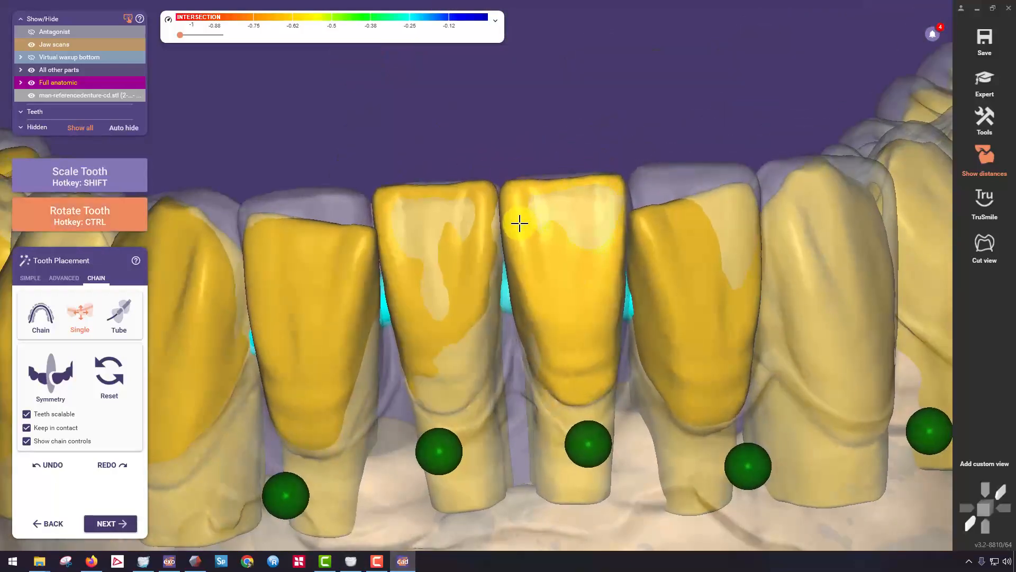
right_click_drag(519, 224, 548, 306)
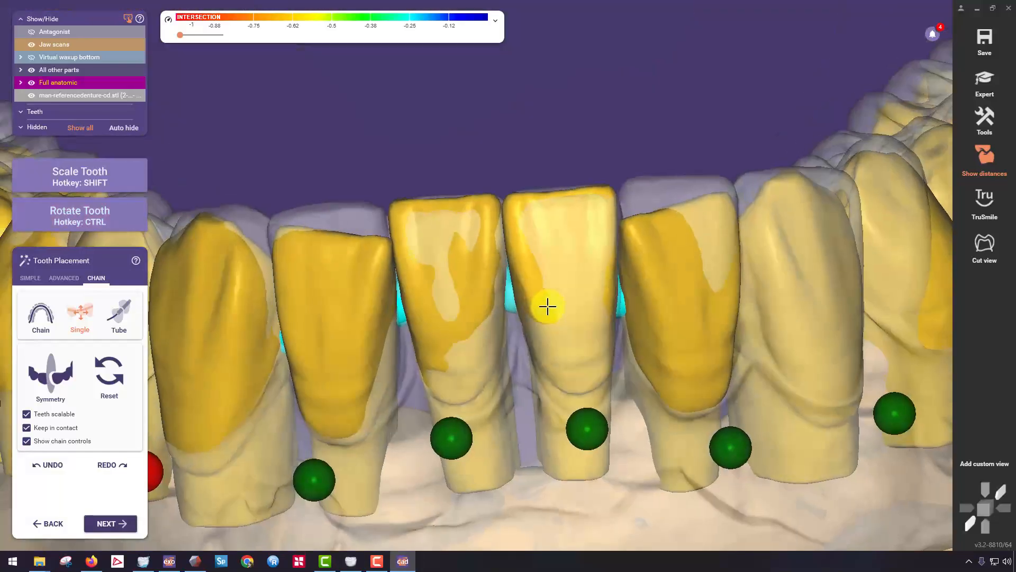
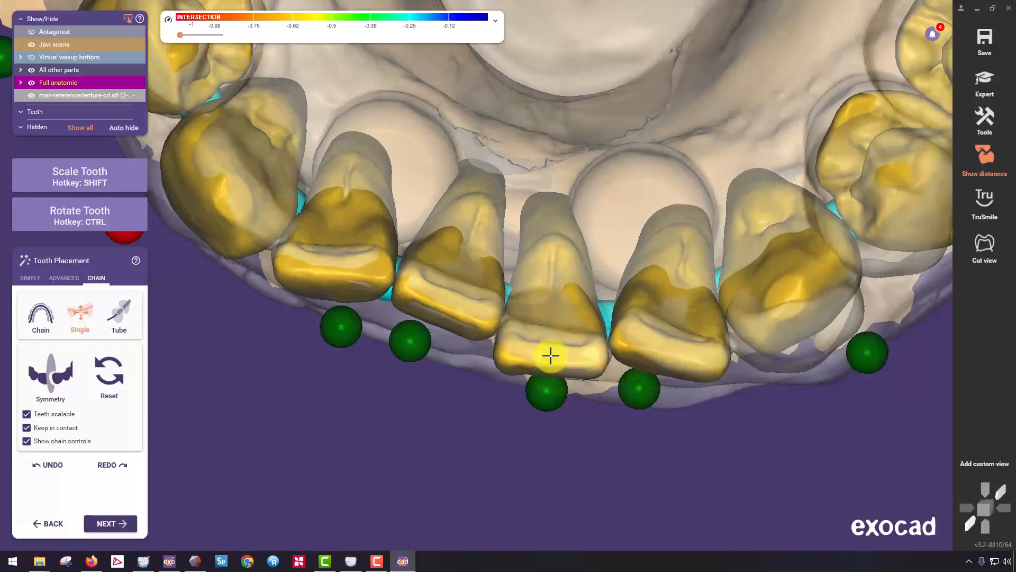
Raise the left central incisor to the reference denture's incisal edge and refine its fit beside the left lateral incisor.
right_click_drag(541, 261, 542, 277)
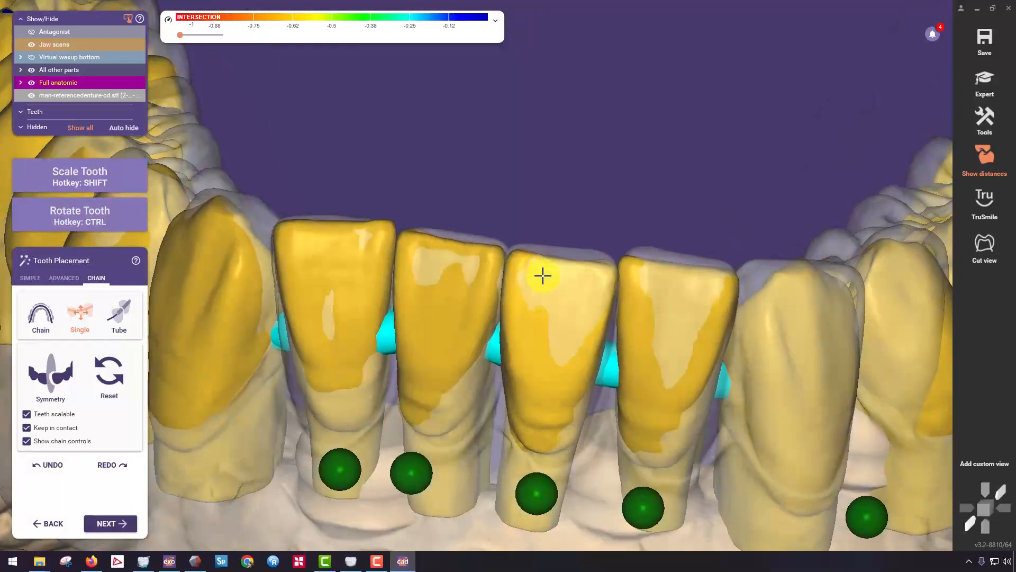
left_click_drag(563, 321, 563, 311)
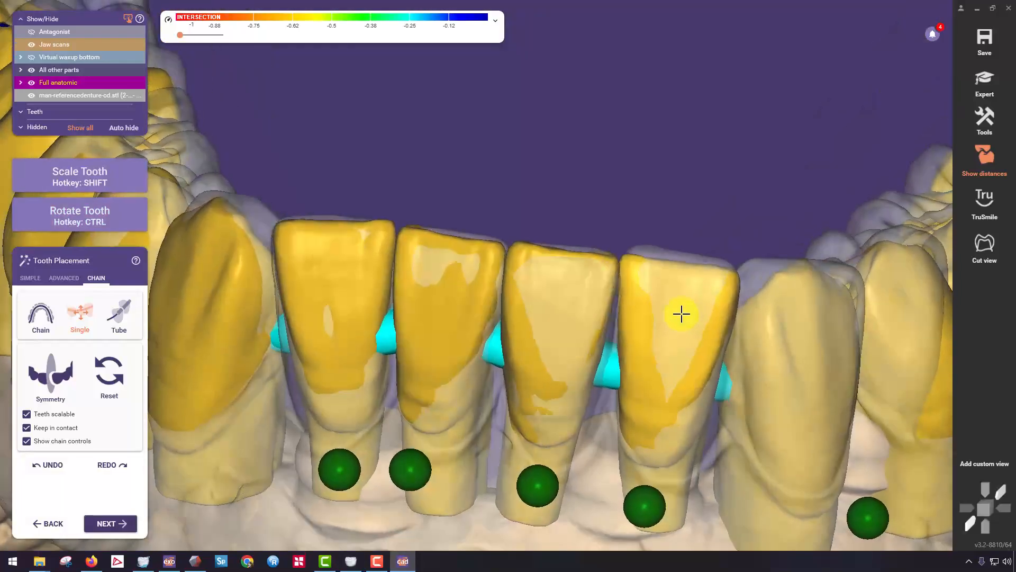
scroll(508, 327, "down", 5)
right_click_drag(499, 331, 489, 325)
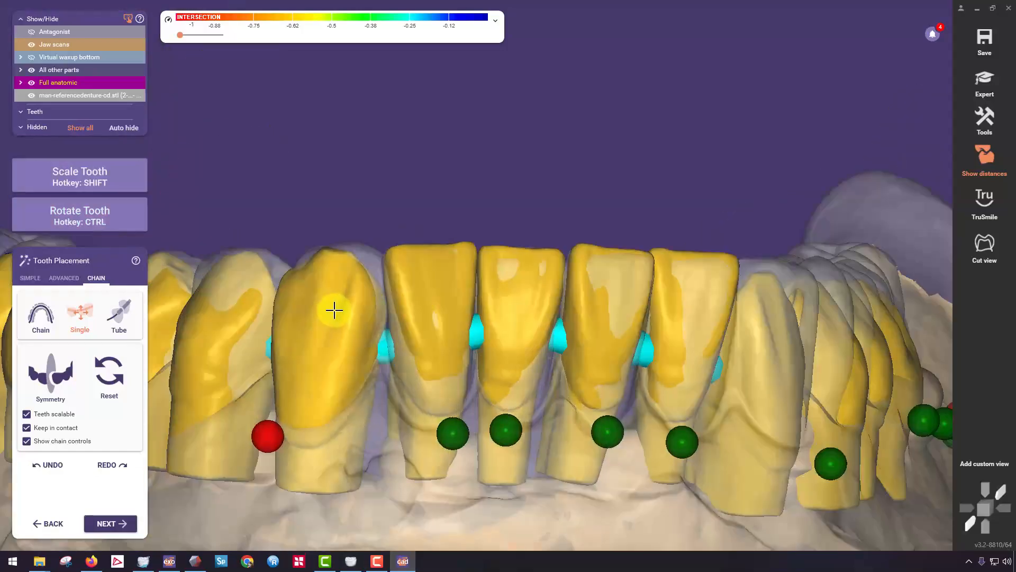
Raise and rotate the left canine to match the reference denture's cusp height and facial contour.
right_click_drag(335, 309, 699, 288)
key("ctrl")
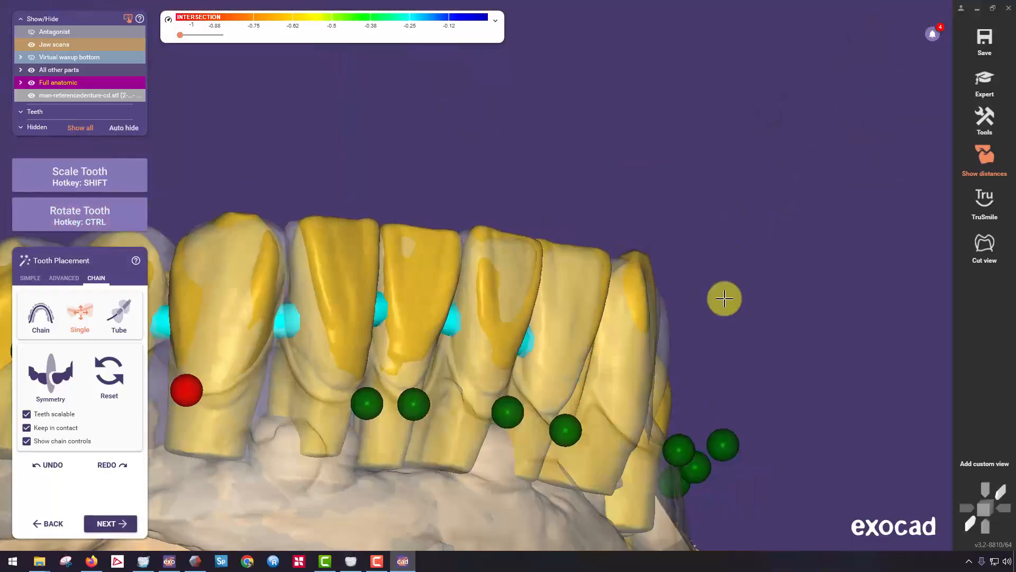
right_click_drag(723, 297, 744, 274)
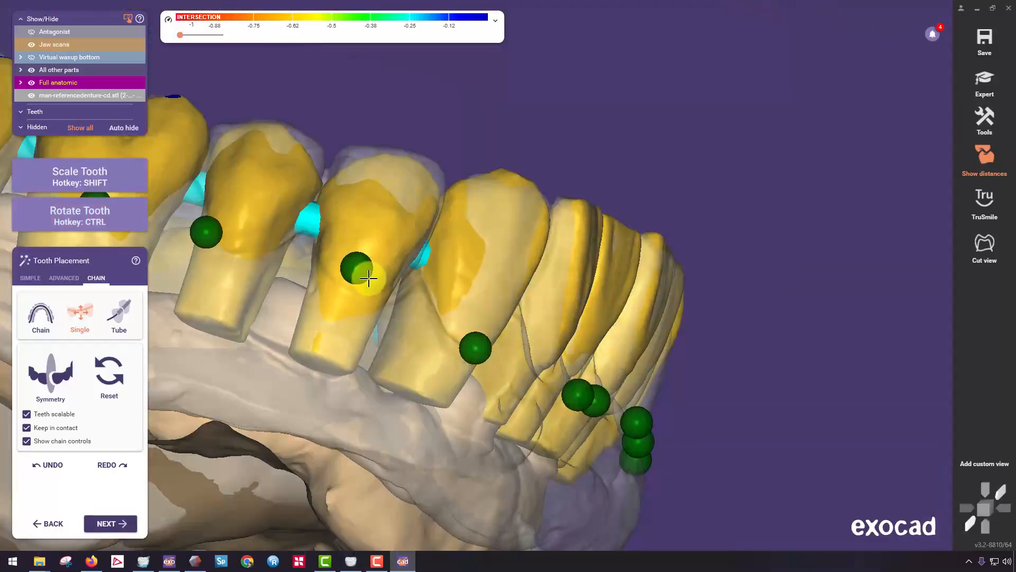
Raise the right first and second premolars until their cusps match the reference denture.
right_click_drag(367, 279, 374, 226)
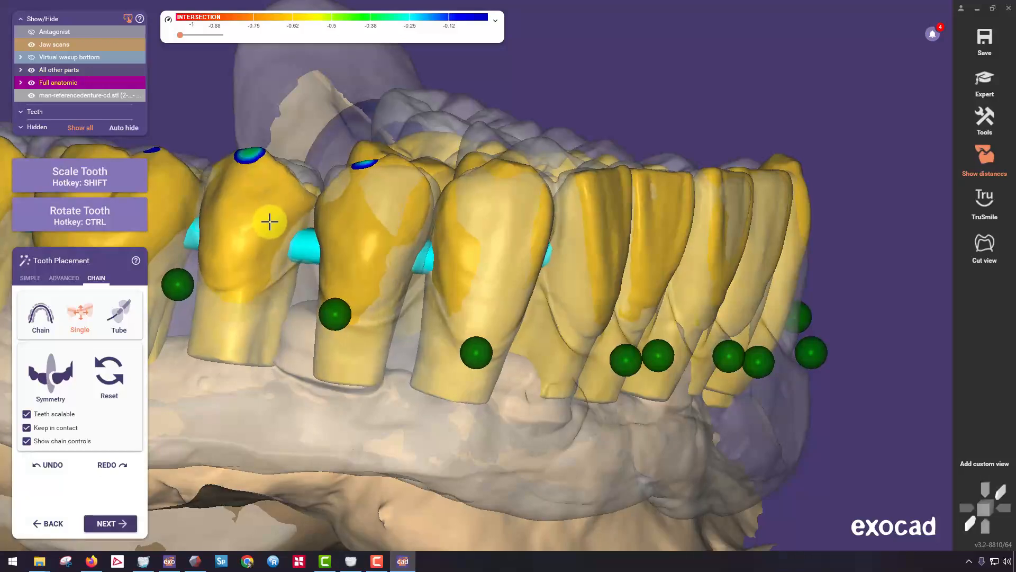
right_click_drag(290, 185, 290, 113)
mouse_move(290, 114)
left_mouse_down("ctrl")
mouse_move(269, 120)
mouse_move(296, 108)
left_mouse_up("ctrl")
right_click_drag(298, 112, 288, 143)
right_click_drag(388, 180, 386, 209)
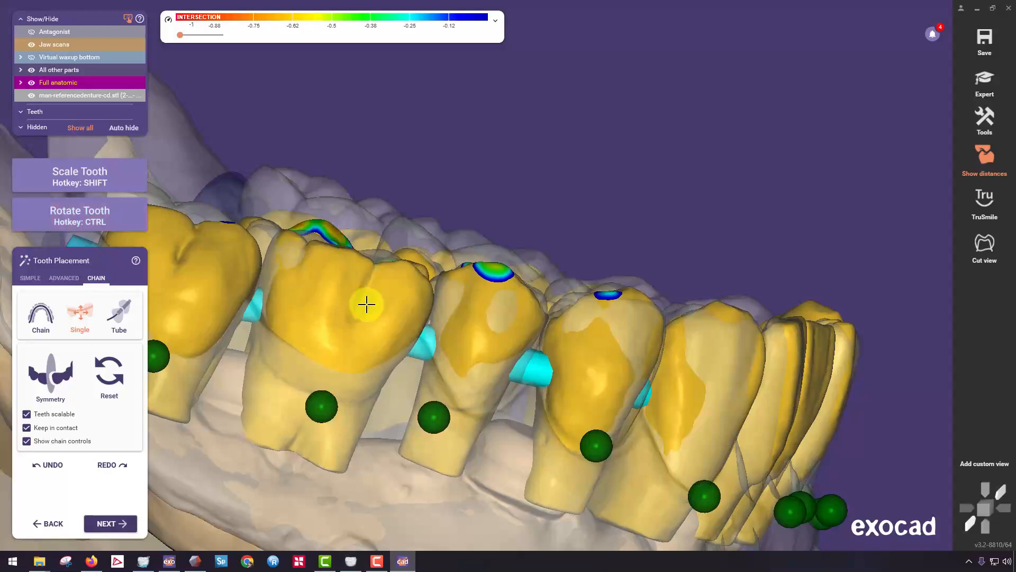
Raise and rotate the right first and second molars to fit the reference denture's occlusal surfaces.
right_click_drag(366, 298, 334, 305)
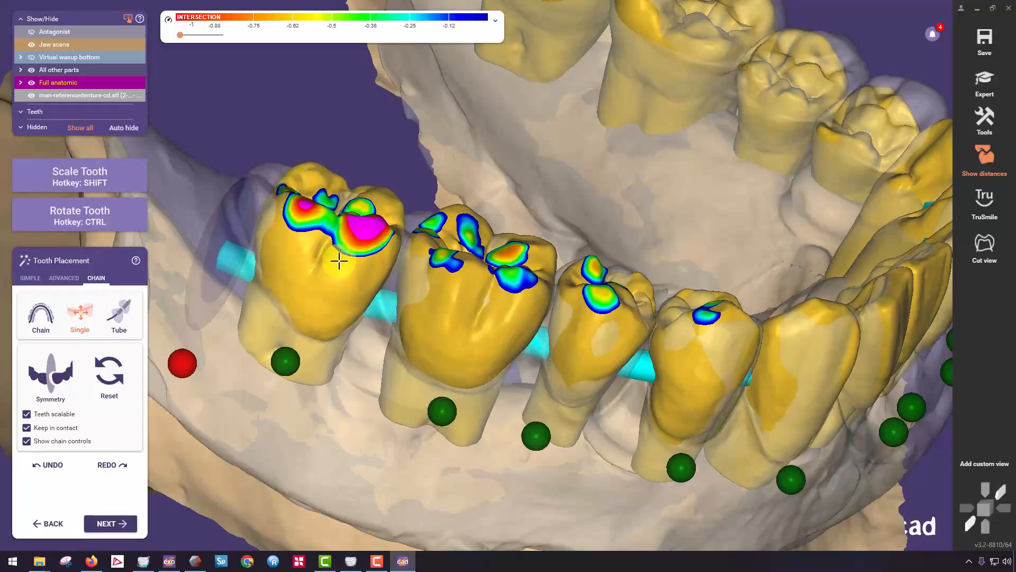
right_click_drag(339, 261, 448, 132)
left_click_drag(441, 138, 560, 312, "ctrl")
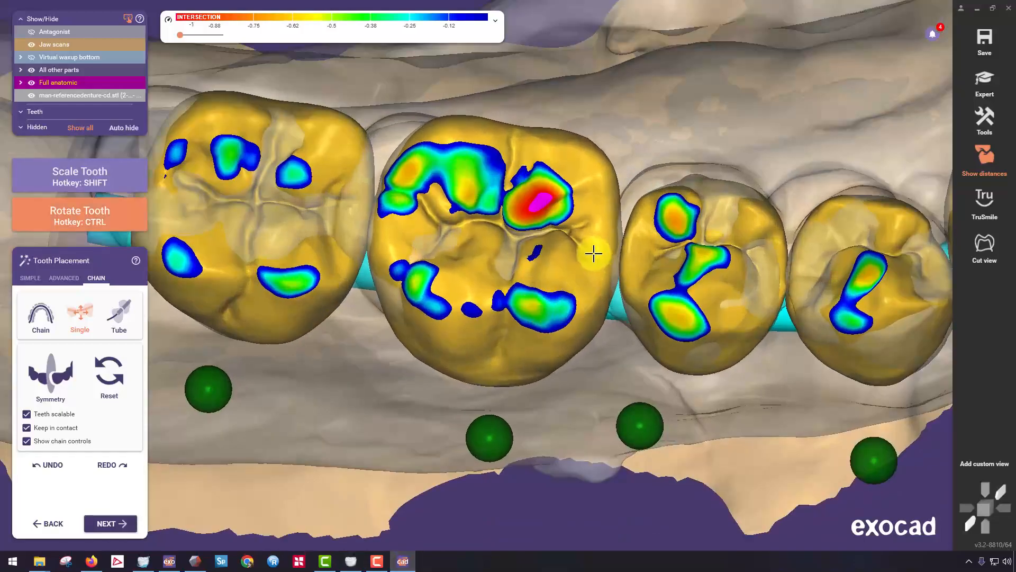
right_click_drag(595, 223, 513, 322)
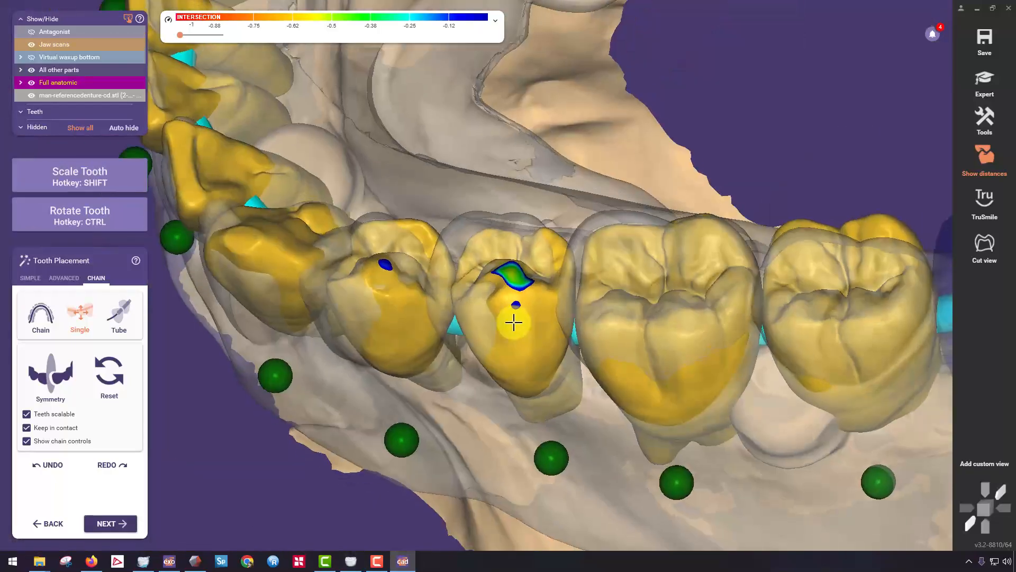
Reposition the left second premolar, and raise and tilt the left first molar to follow the reference denture.
left_click_drag(513, 322, 533, 311, "ctrl")
middle_click_drag(653, 299, 510, 299)
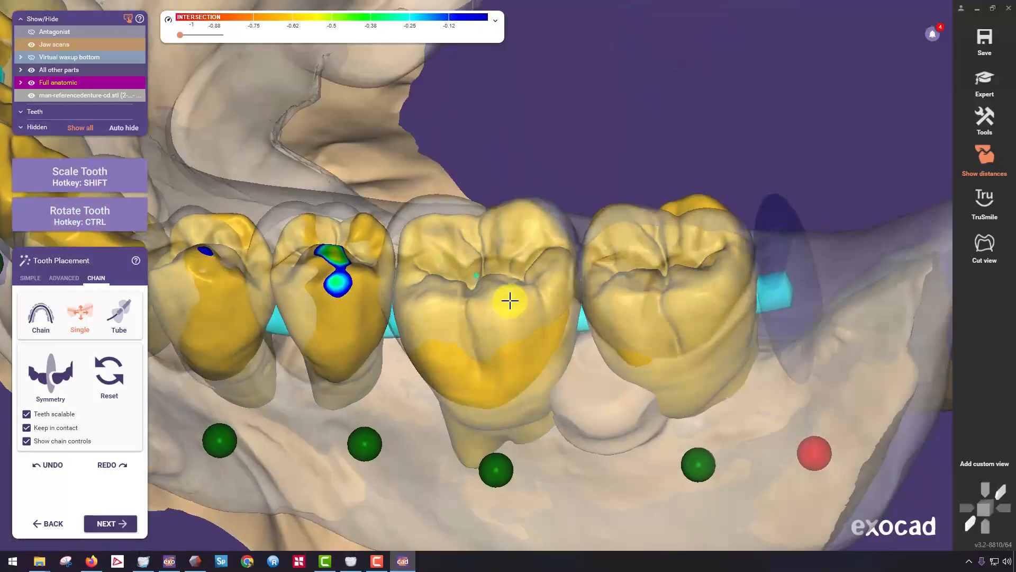
left_click_drag(510, 300, 488, 311, "ctrl")
right_click_drag(487, 310, 486, 387)
left_click_drag(483, 358, 496, 346, "ctrl")
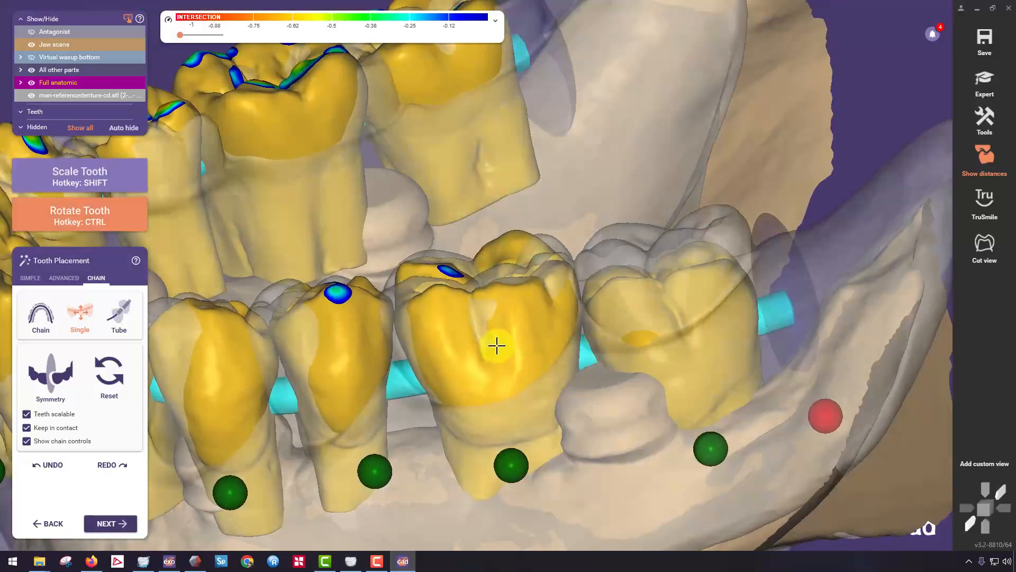
right_click_drag(546, 317, 517, 365)
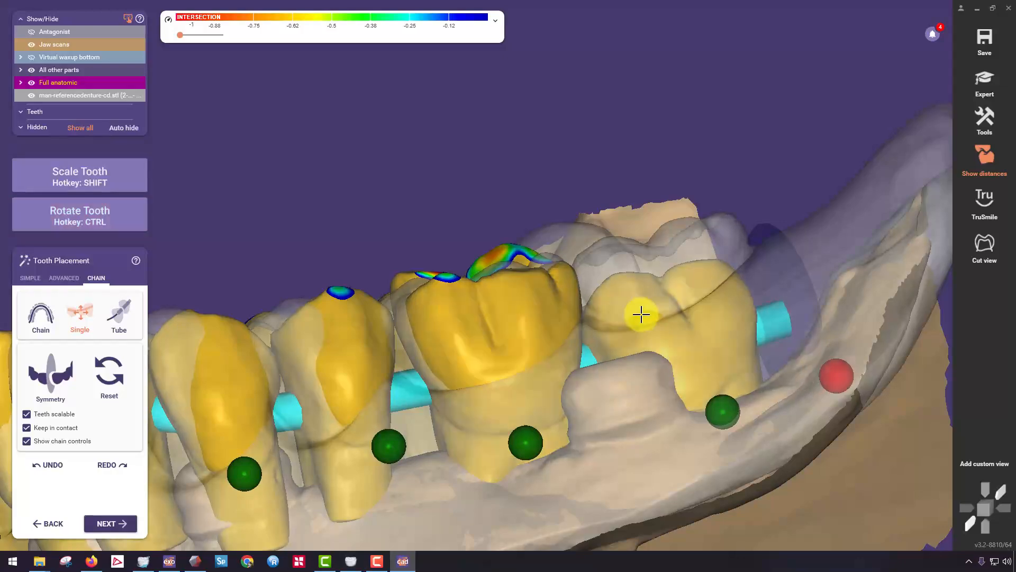
Raise, shift and rotate the left second molar to match the reference denture's occlusal surface.
left_click_drag(642, 316, 639, 272, "ctrl")
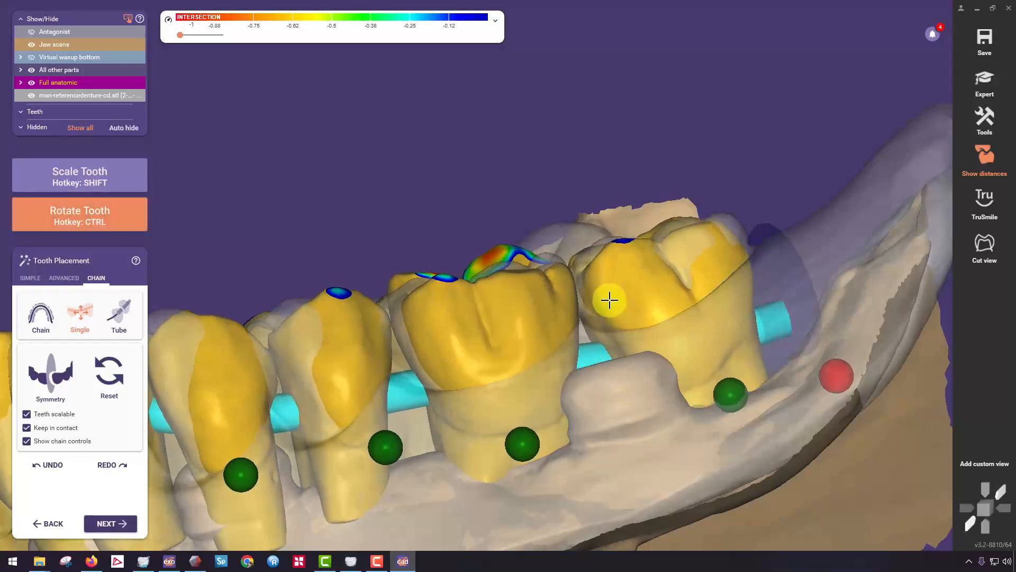
mouse_move(610, 300)
right_mouse_down()
mouse_move(628, 309)
mouse_move(612, 308)
right_mouse_up()
left_click_drag(613, 309, 630, 267, "ctrl")
right_click_drag(631, 268, 658, 179)
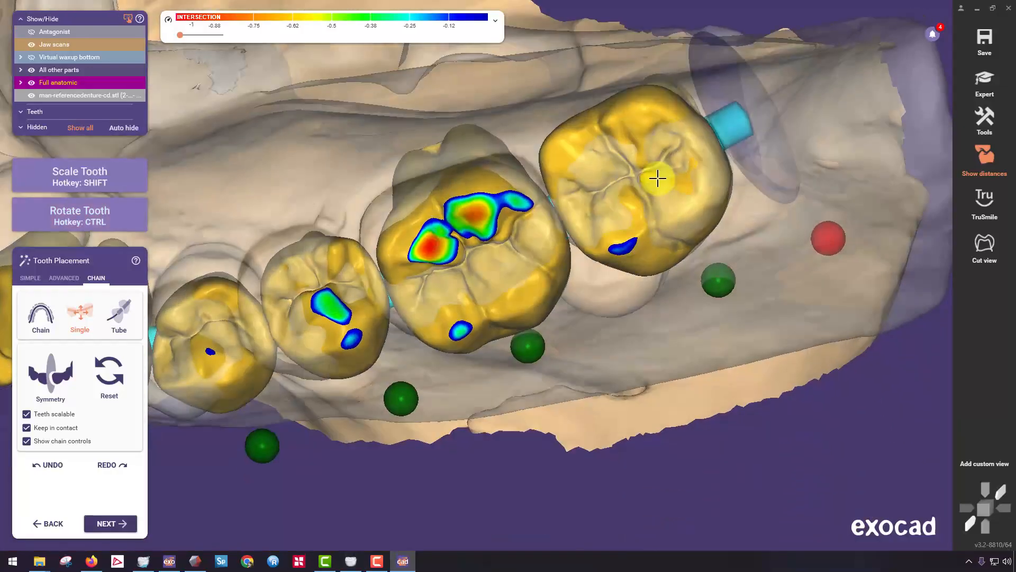
left_click_drag(657, 179, 662, 192)
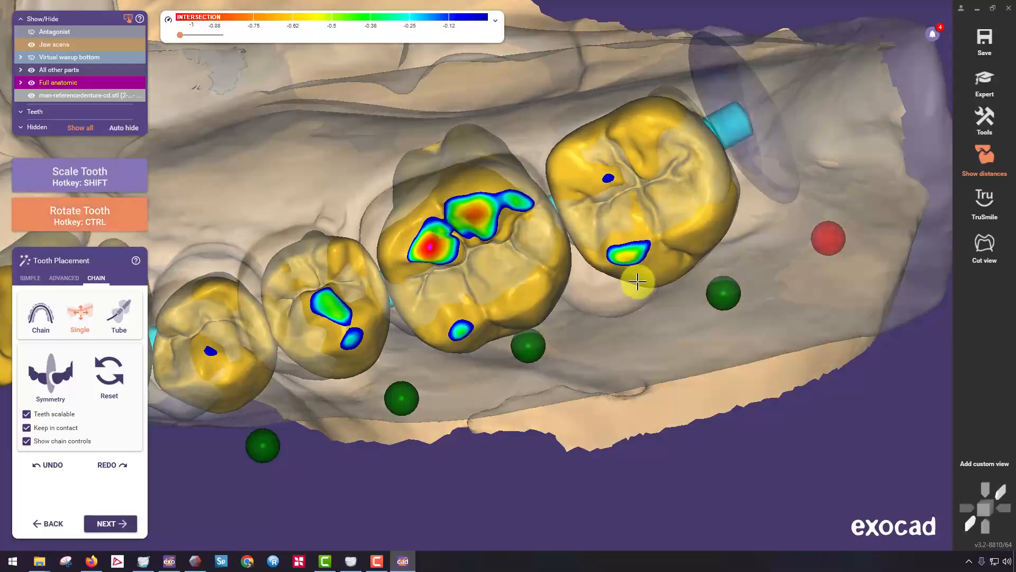
left_click_drag(638, 281, 614, 287, "ctrl")
Rotate and tilt the left first molar to even out its lingual cusps with the reference denture.
right_click_drag(529, 297, 521, 291)
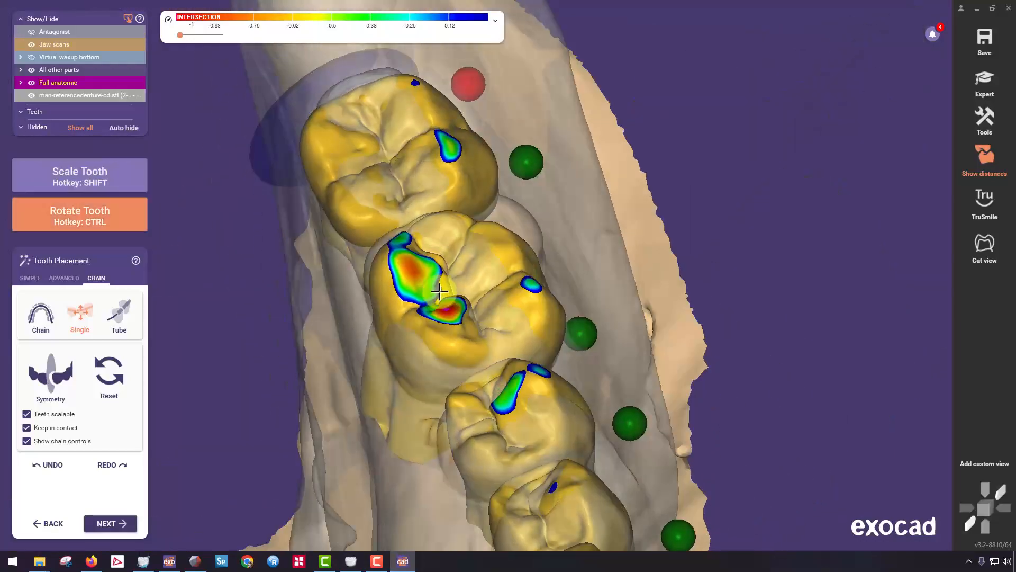
right_click_drag(425, 312, 426, 276)
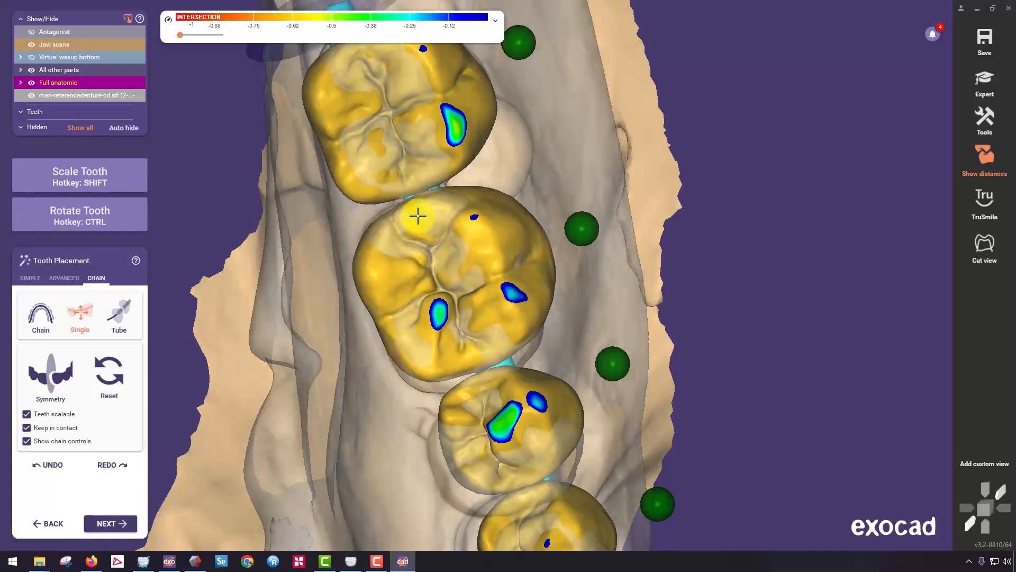
right_click_drag(418, 216, 409, 157)
left_click_drag(365, 197, 360, 207, "ctrl")
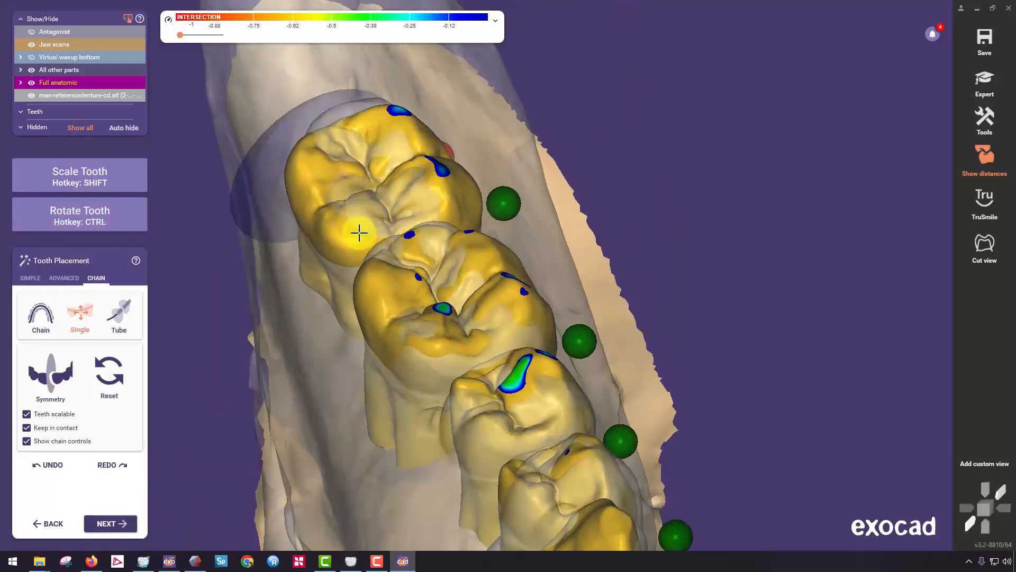
Fine-tune the positions and rotations of the right molars and second premolar against the reference denture from the occlusal side.
scroll(347, 386, "down", 5)
right_click_drag(348, 386, 425, 267)
scroll(311, 193, "up", 5)
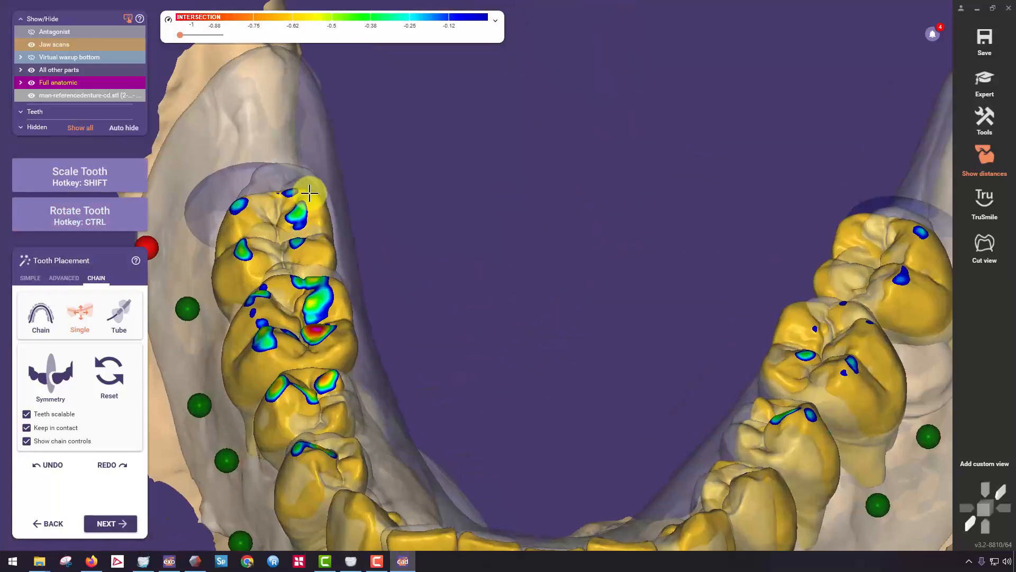
right_click_drag(311, 193, 317, 186)
left_click_drag(316, 186, 318, 199, "ctrl")
mouse_move(317, 283)
left_mouse_down("ctrl")
mouse_move(320, 299)
mouse_move(327, 294)
left_mouse_up("ctrl")
mouse_move(327, 294)
right_mouse_down()
mouse_move(344, 281)
mouse_move(324, 290)
right_mouse_up()
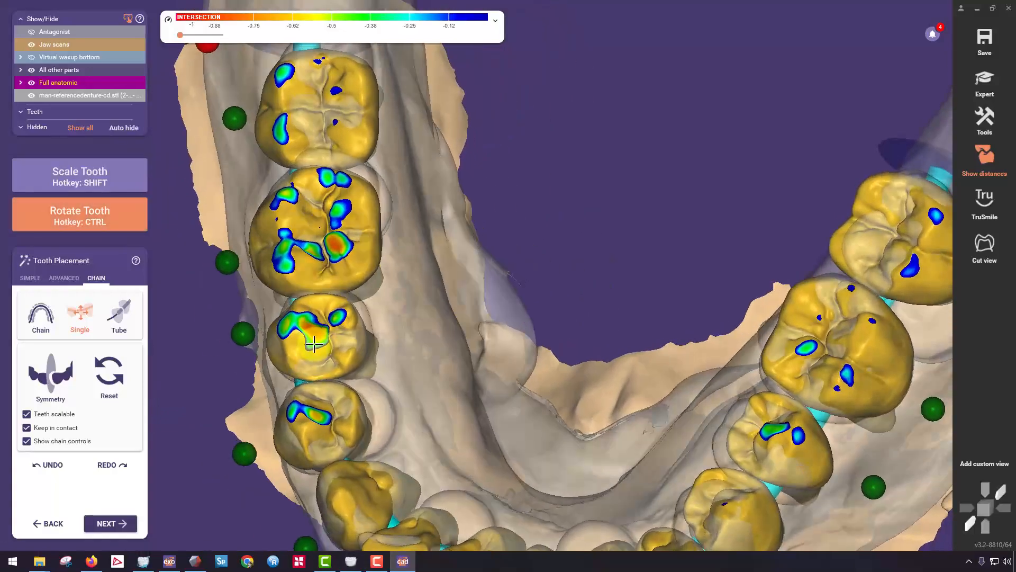
right_click_drag(317, 343, 546, 323)
Move the left central incisor lingually to line it up with the anterior arch of the reference denture.
scroll(546, 323, "up", 3)
scroll(463, 338, "up", 2)
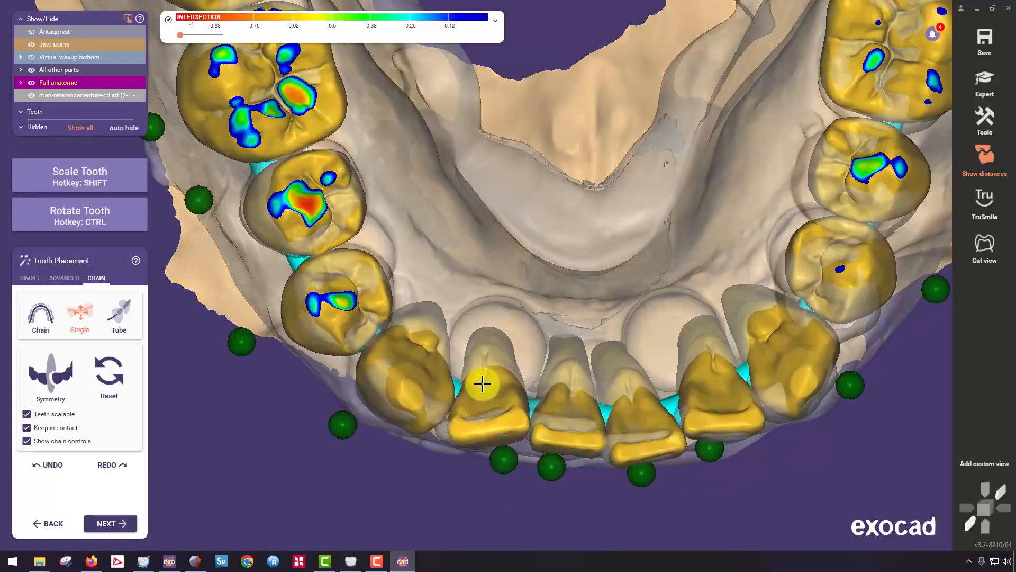
right_click_drag(608, 395, 598, 376)
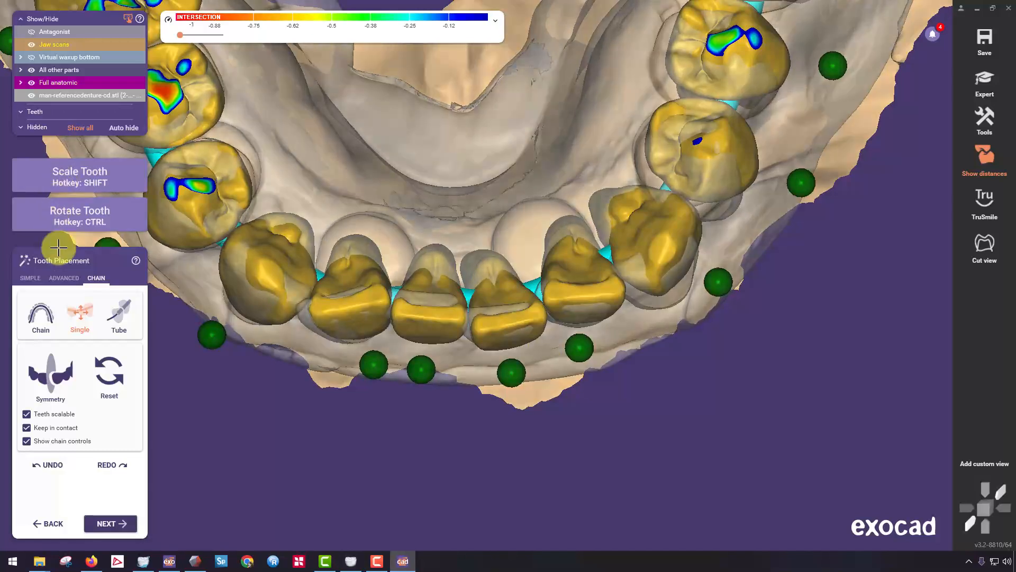
Return to simple mode and move all teeth simultaneously to center the arch over the reference denture.
left_click(32, 278)
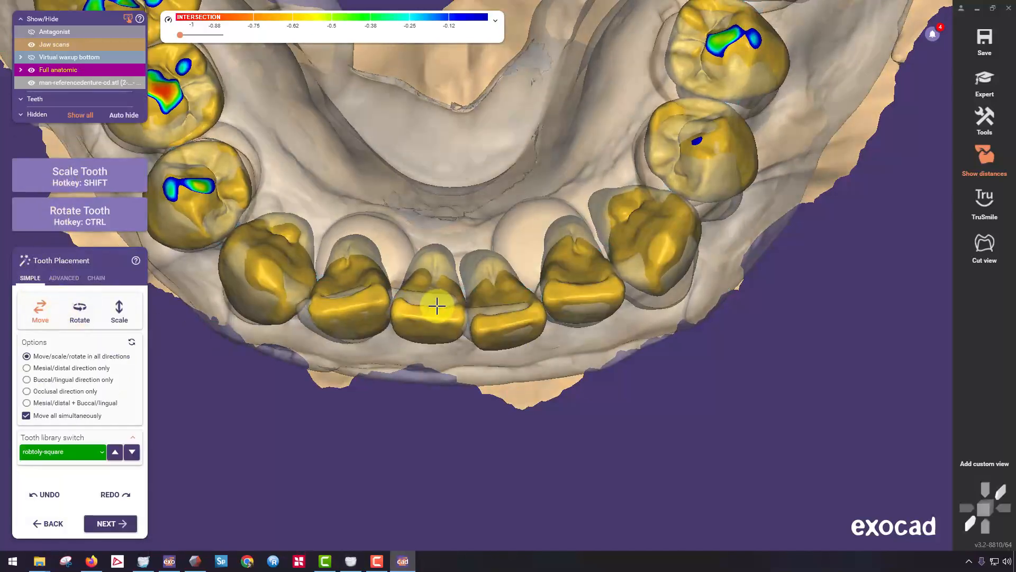
left_click_drag(437, 306, 431, 301)
middle_click(354, 229)
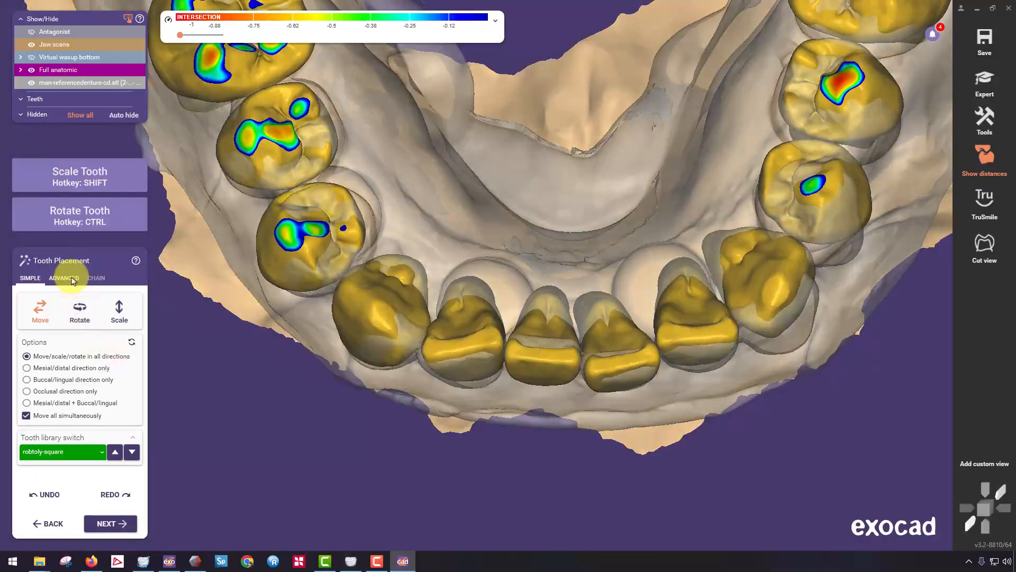
Reopen chain mode with single-tooth control, refine the right posterior teeth and rotate the left first molar to fit the reference denture.
middle_click(300, 163)
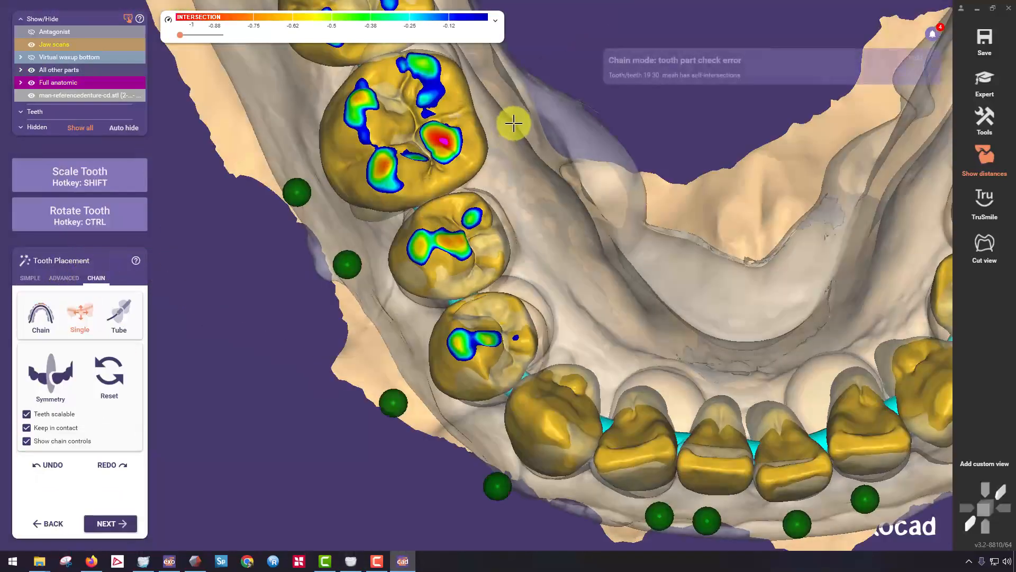
middle_click(514, 121)
right_click_drag(384, 175, 382, 141)
scroll(382, 140, "down", 5)
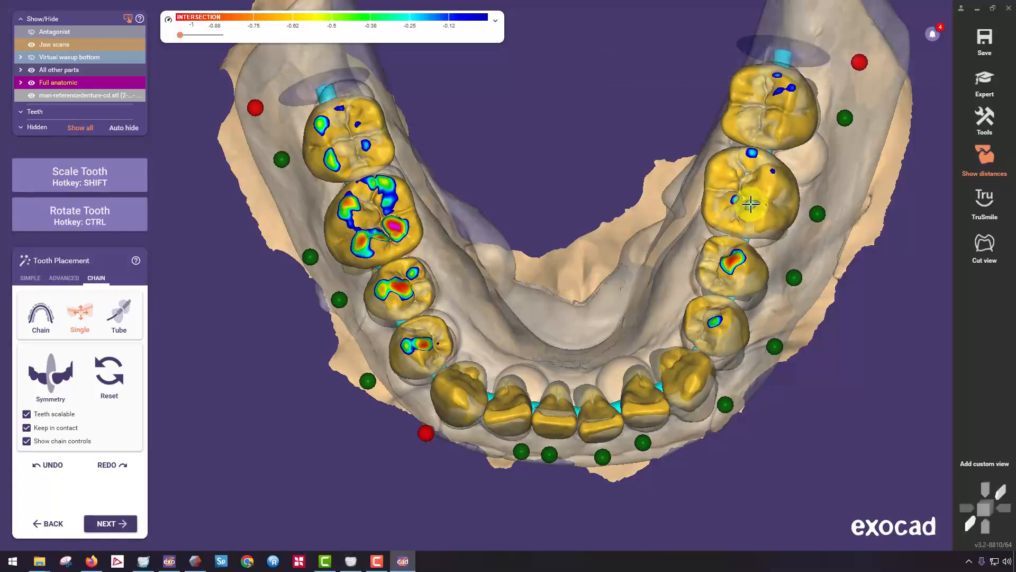
key("ctrl")
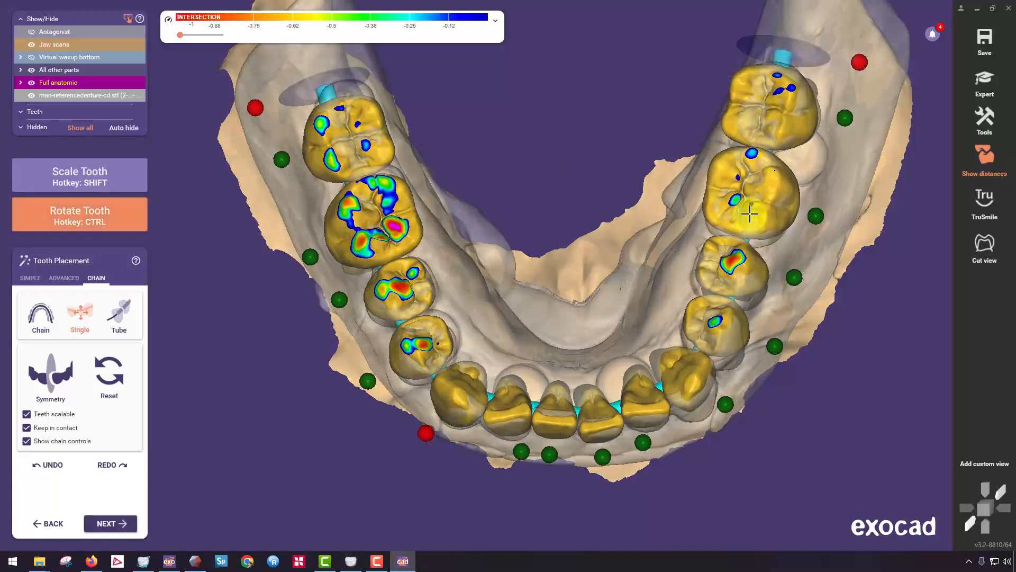
right_click_drag(754, 207, 524, 88)
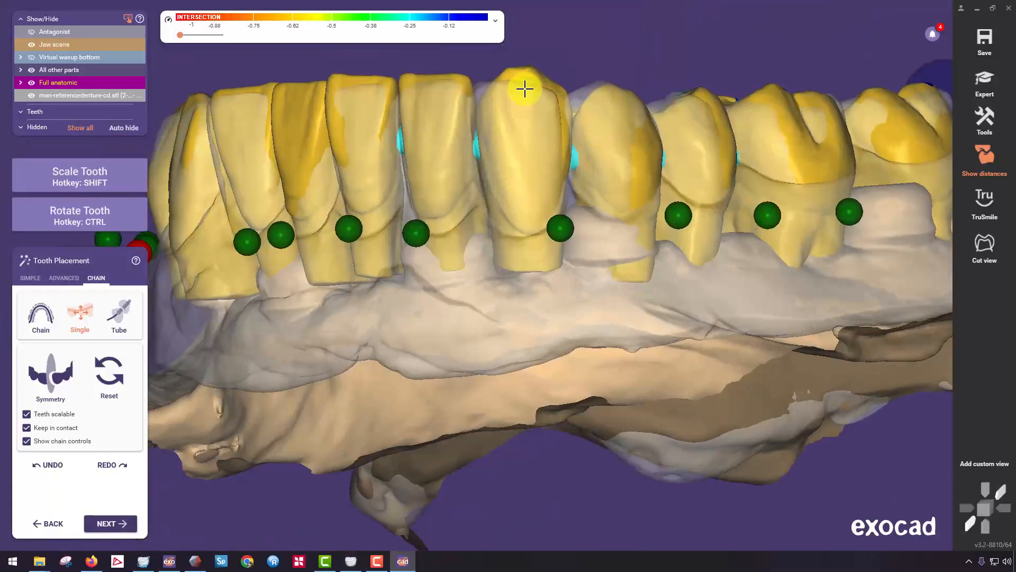
Straighten the left central incisor and lower the left lateral incisor so their incisal edges follow the reference denture.
key("ctrl")
right_click_drag(424, 205, 419, 208)
right_click_drag(566, 177, 557, 184)
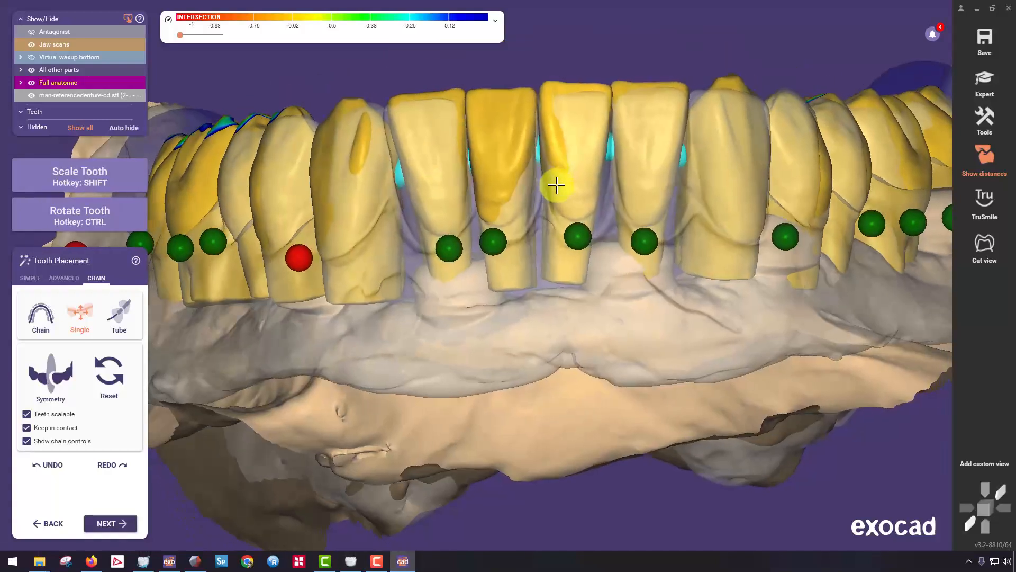
left_click_drag(563, 265, 570, 266, "ctrl")
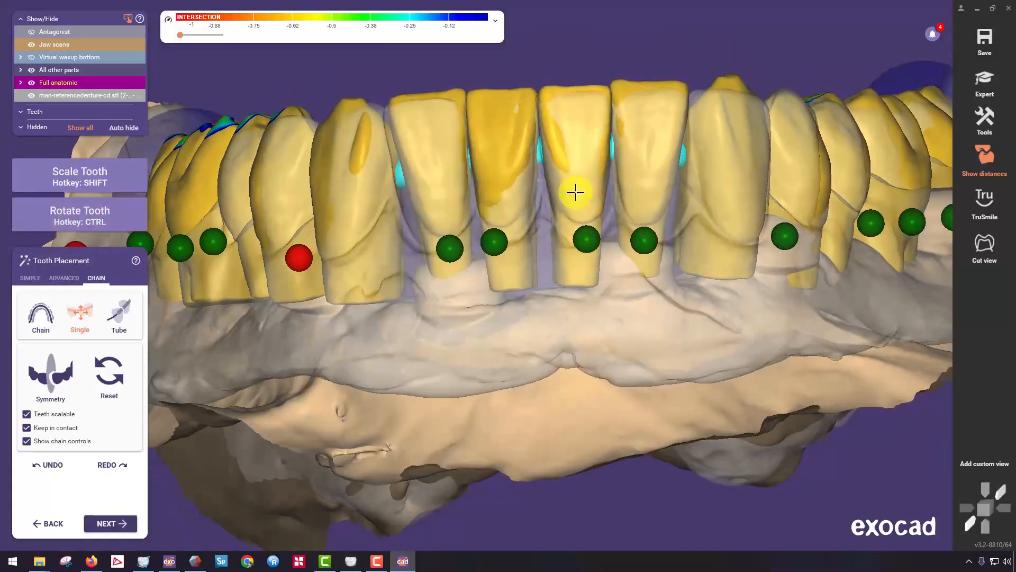
left_click_drag(626, 166, 631, 175)
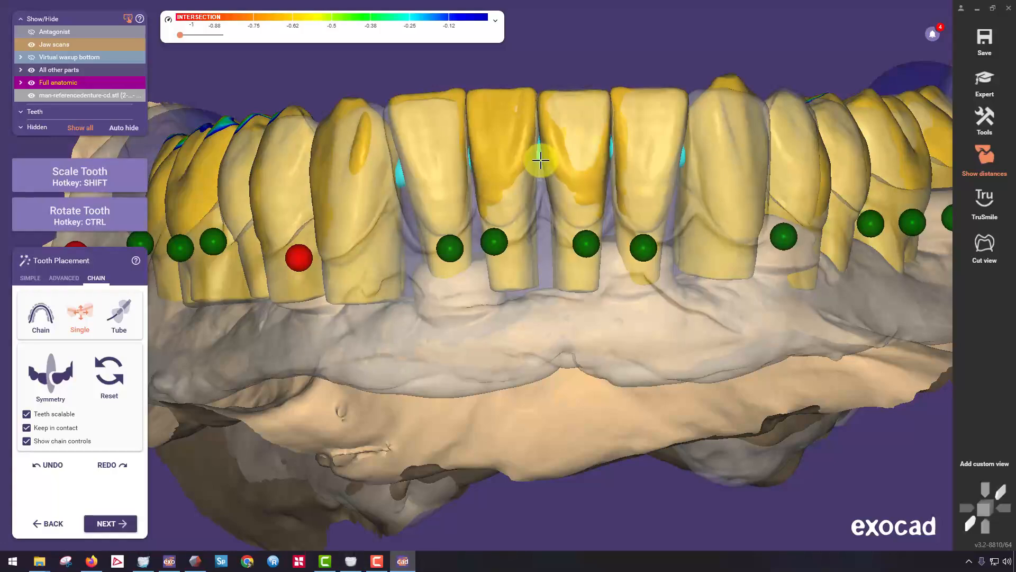
Adjust the angulation and facial position of the right central and lateral incisors to align them with the reference arch.
left_click_drag(541, 160, 538, 164)
right_click_drag(521, 160, 499, 383)
middle_click_drag(495, 373, 469, 249)
right_click_drag(469, 249, 531, 221)
left_click_drag(522, 252, 526, 252, "ctrl")
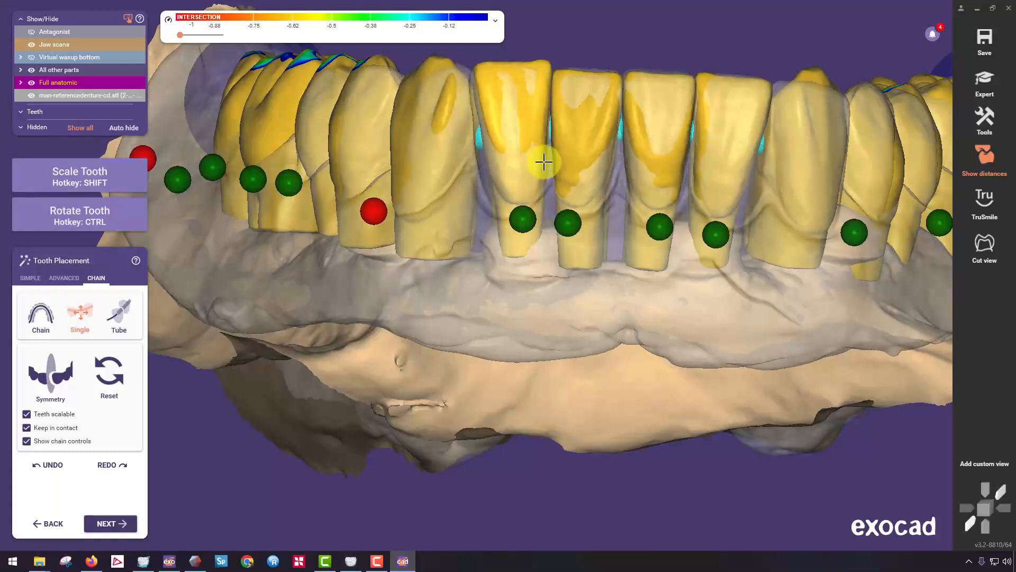
Finish the tooth placement and proceed to free-forming of the lower teeth.
scroll(544, 161, "down", 5)
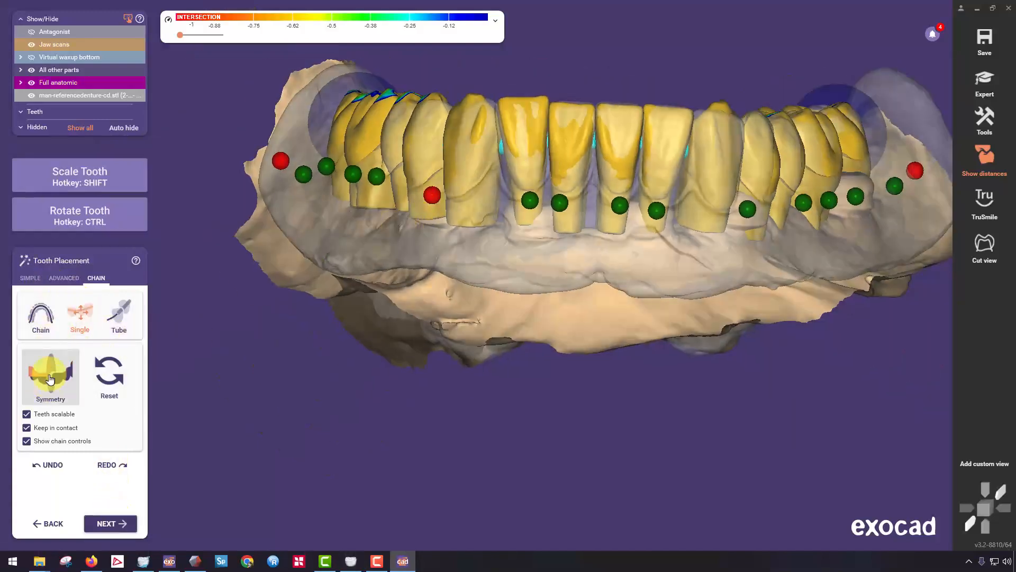
left_click(64, 278)
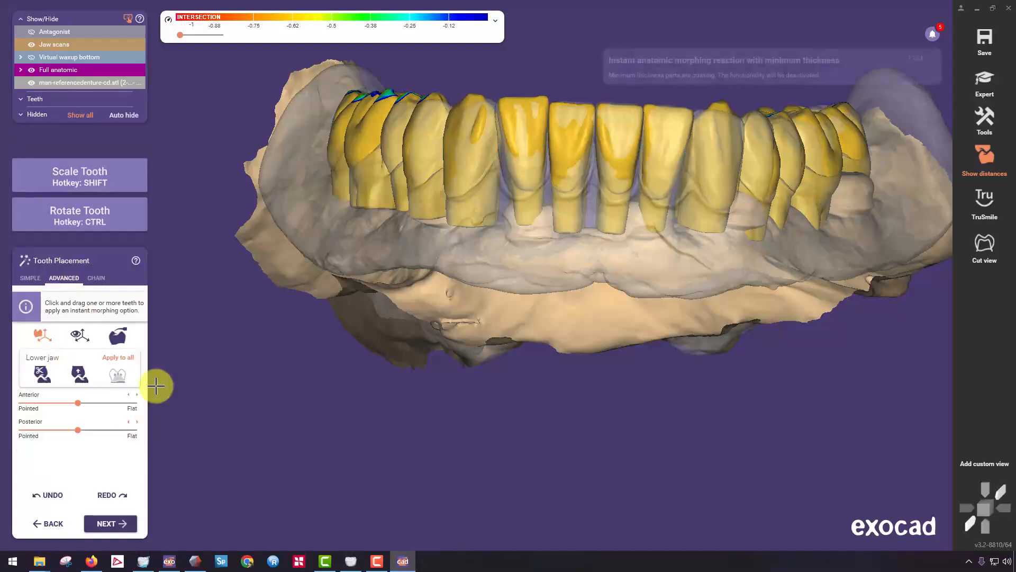
left_click(31, 279)
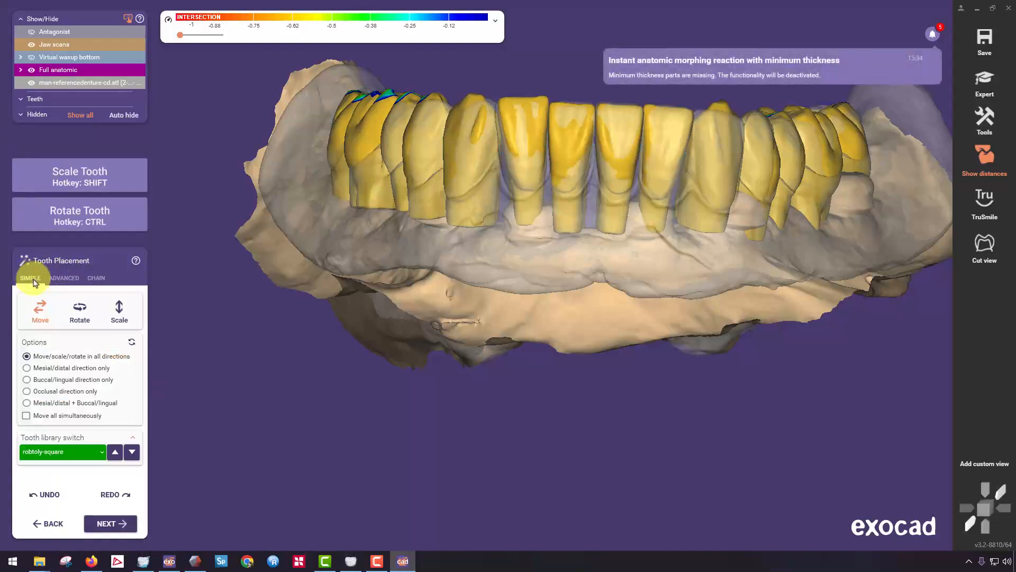
left_click(120, 527)
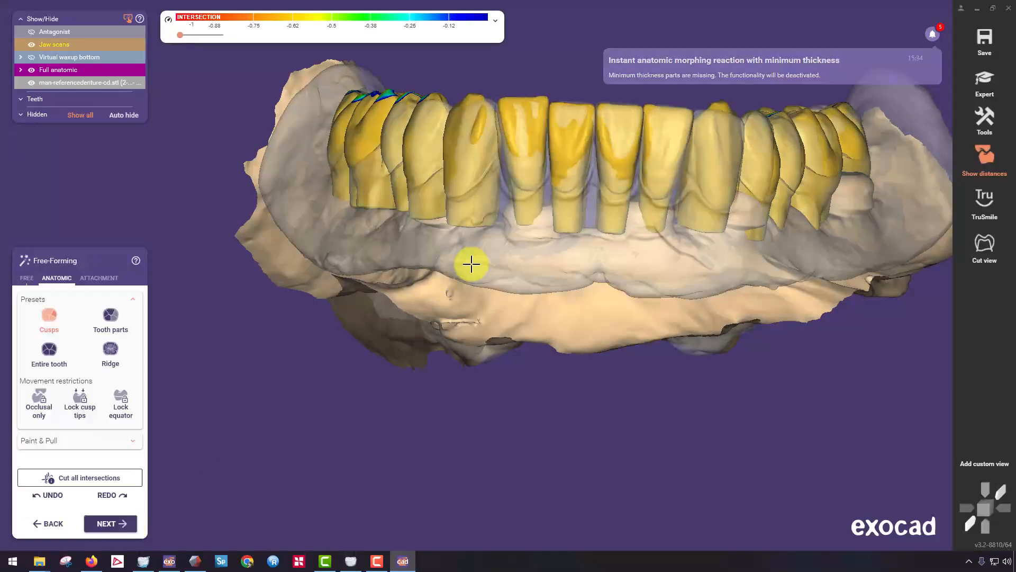
Reshape the left canine with the anatomic Tooth parts preset so its facial, incisal and lingual surfaces follow the reference denture.
scroll(672, 148, "up", 5)
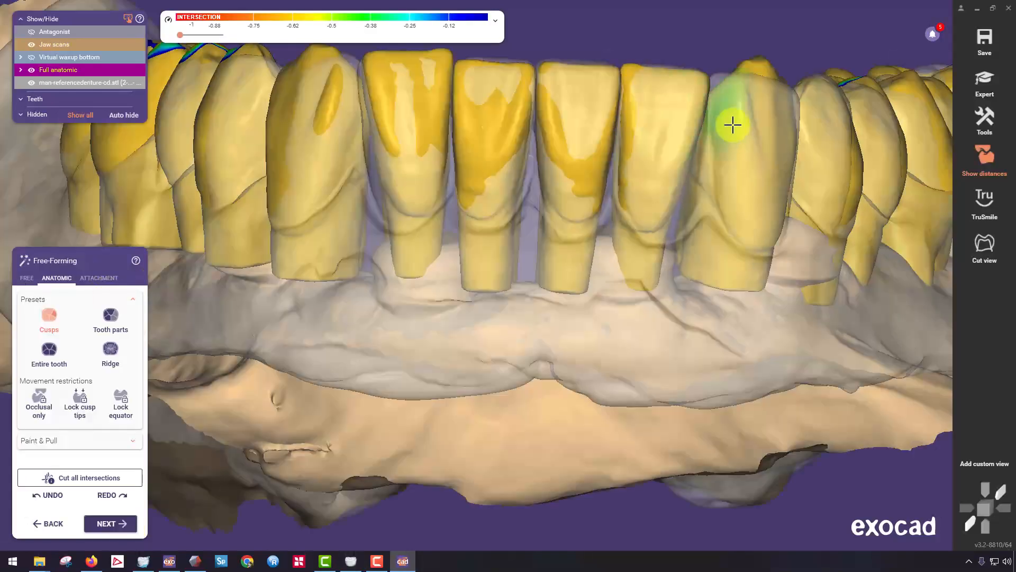
middle_click(756, 109)
left_click(112, 320)
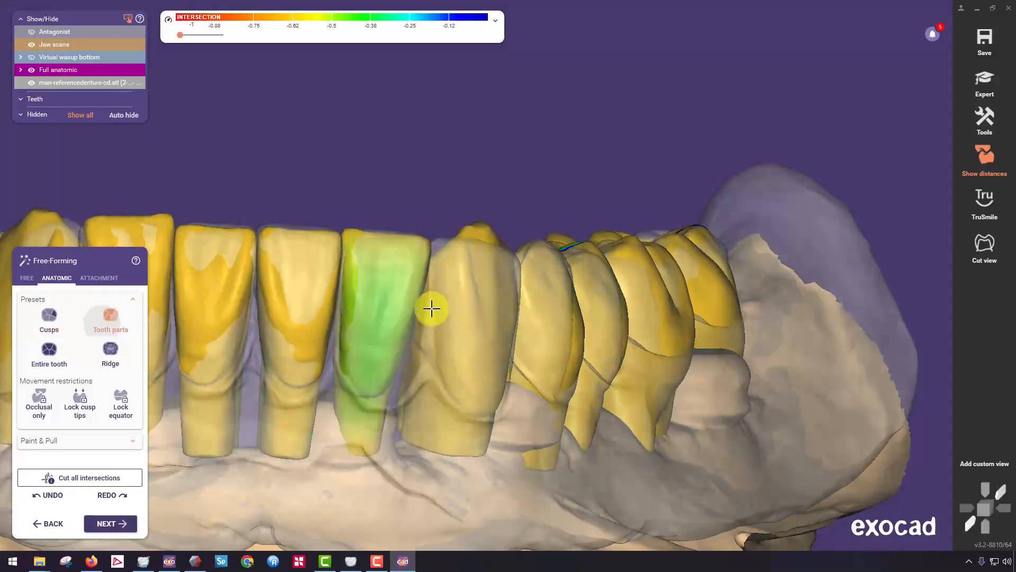
right_click_drag(431, 306, 512, 303)
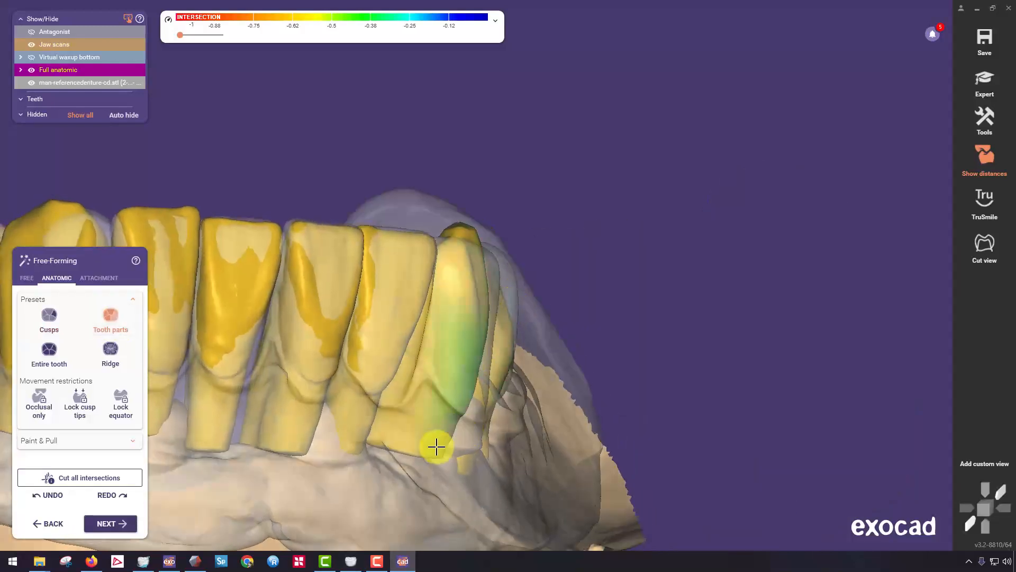
left_click_drag(416, 454, 423, 445)
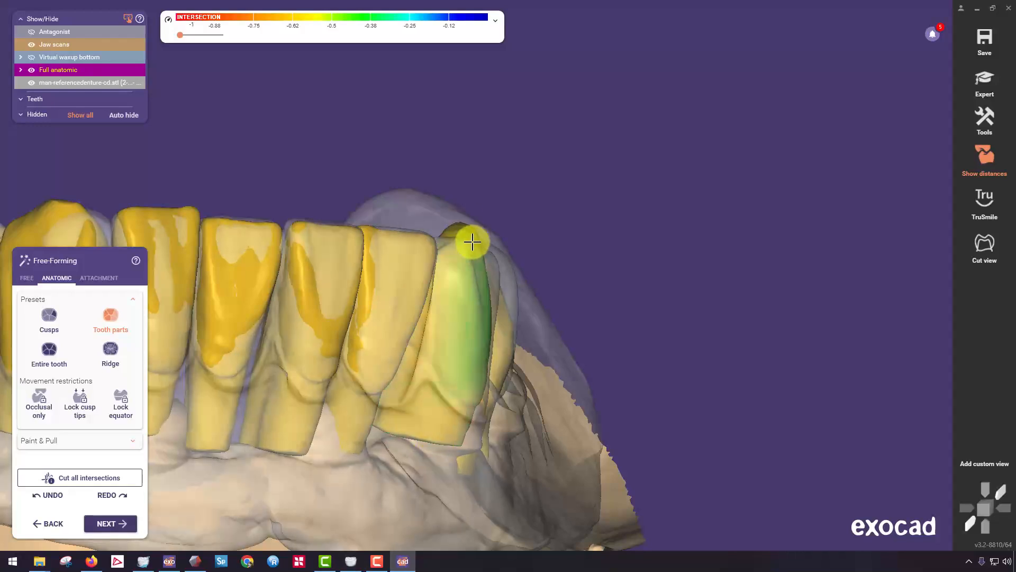
right_click_drag(472, 241, 491, 217)
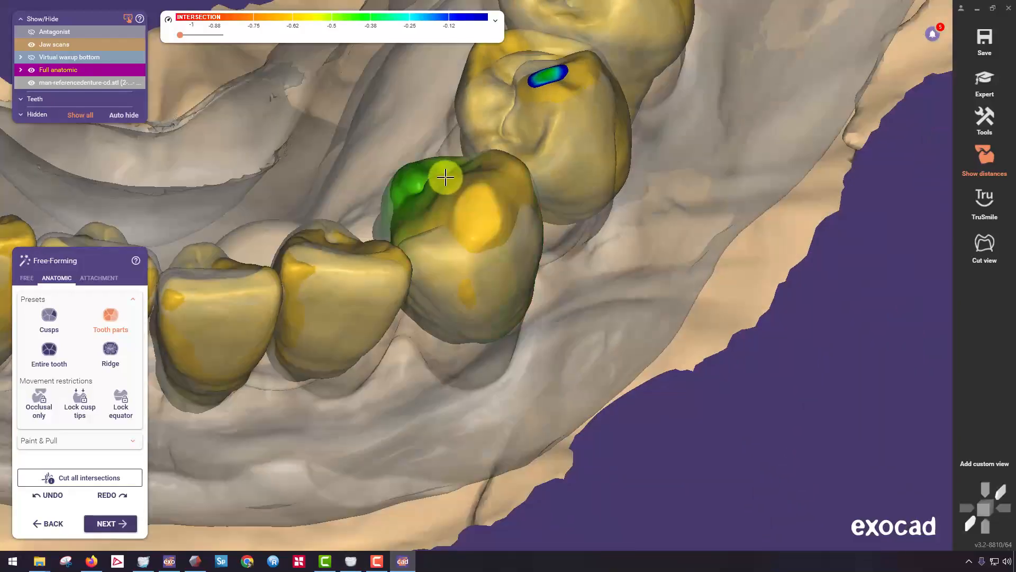
right_click_drag(446, 184, 483, 333)
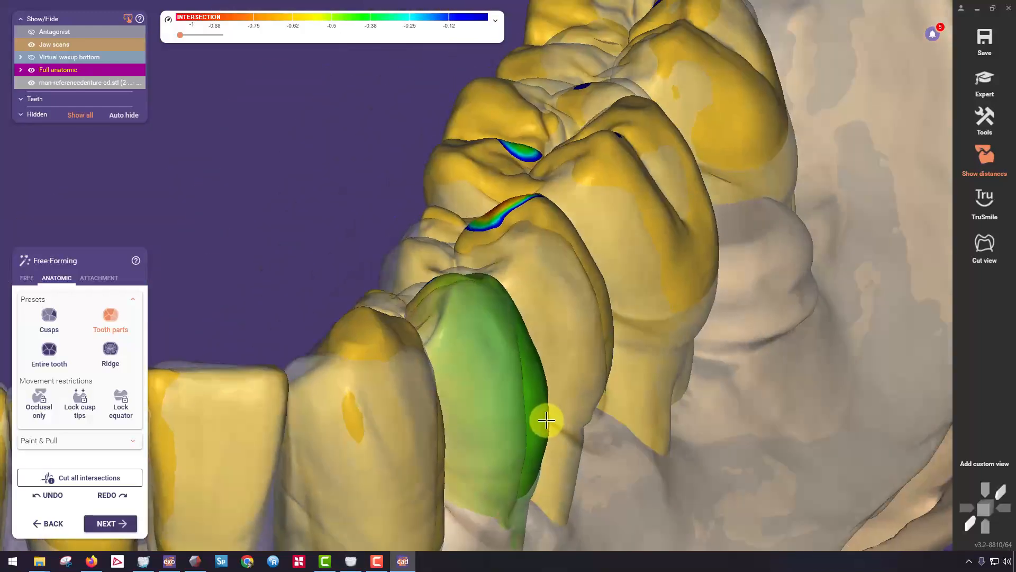
Morph the left premolars and first molar with the Tooth parts preset to match the reference denture's contours.
right_click_drag(583, 223, 685, 238)
scroll(685, 249, "down", 5)
right_click_drag(605, 318, 621, 268)
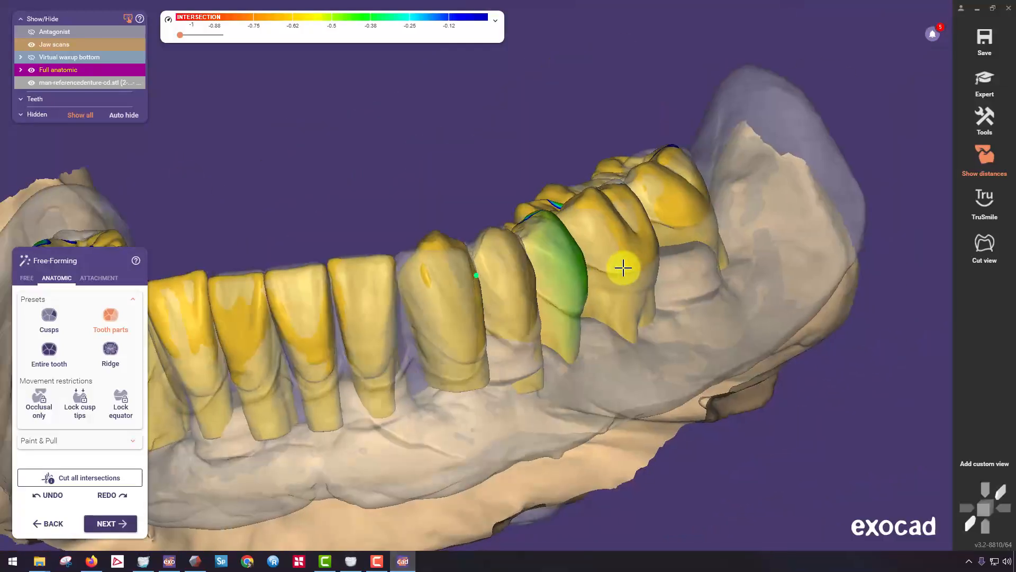
scroll(556, 208, "up", 5)
right_click_drag(533, 177, 661, 218)
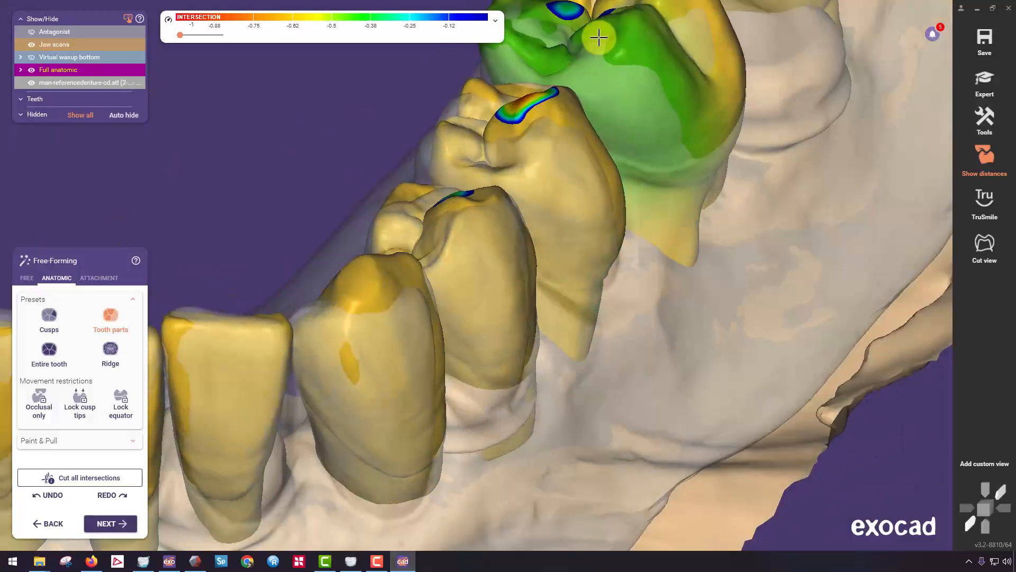
middle_click(598, 37)
Adjust the lingual cusps of the left first and second molars with the Cusps preset to fit the reference denture.
left_click(49, 322)
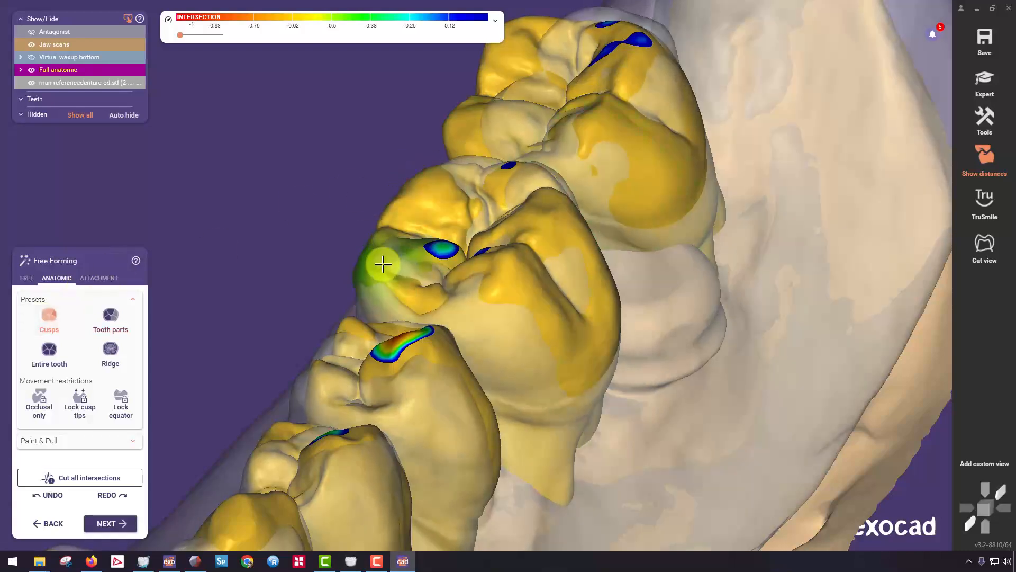
middle_click(493, 153)
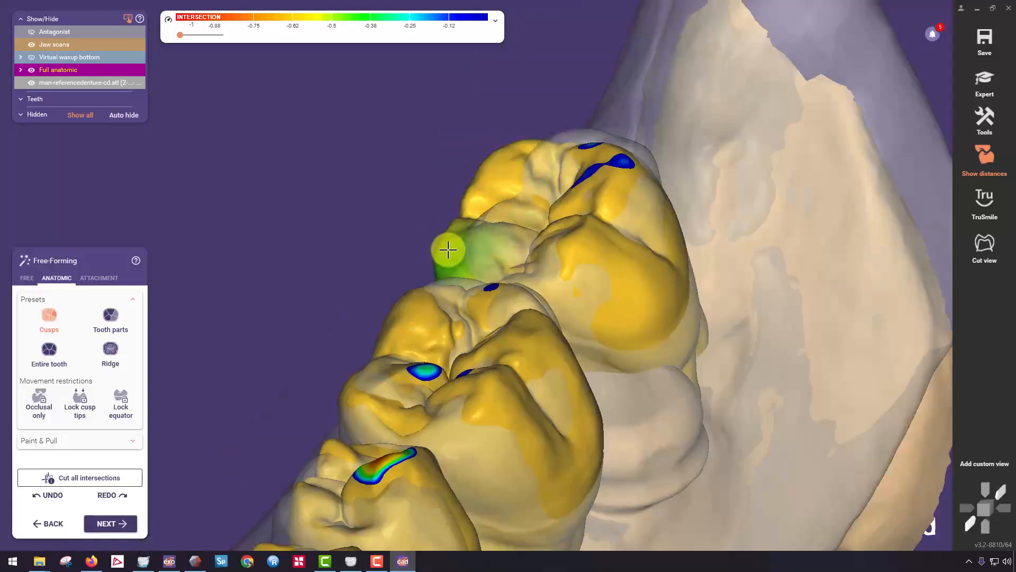
right_click_drag(448, 250, 547, 224)
scroll(546, 224, "down", 5)
right_click_drag(397, 397, 382, 390)
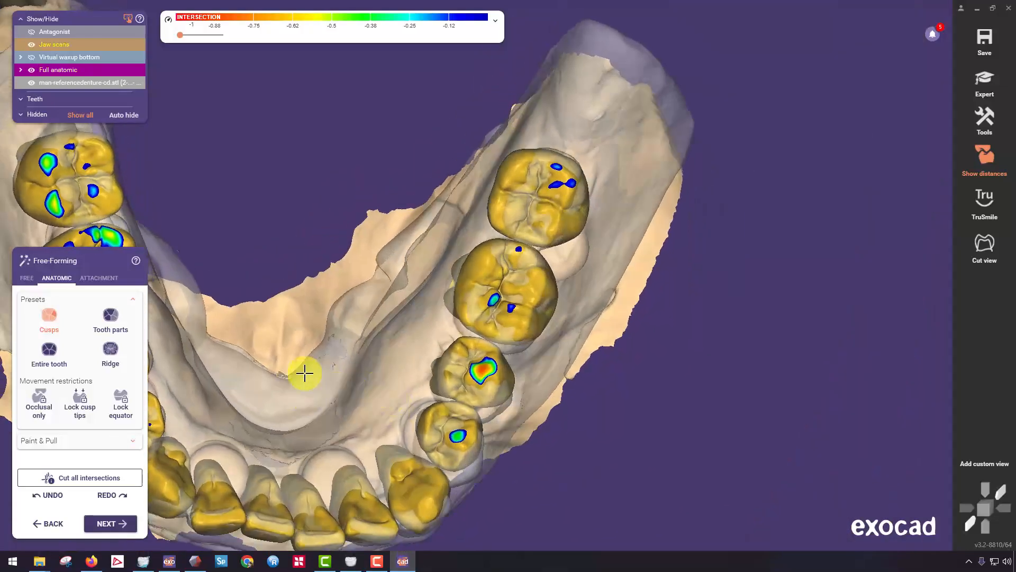
Reshape the right lateral incisor and both central incisors with the Cusps and Tooth parts presets to meet the reference incisal edges.
middle_click_drag(305, 373, 538, 254)
right_click_drag(539, 254, 492, 69)
scroll(497, 106, "up", 5)
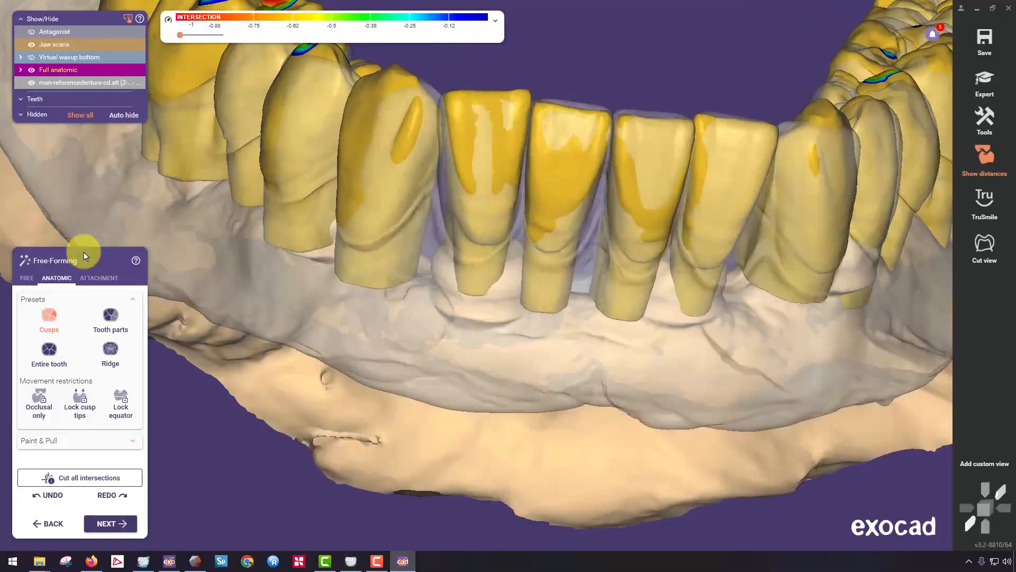
scroll(345, 166, "up", 4)
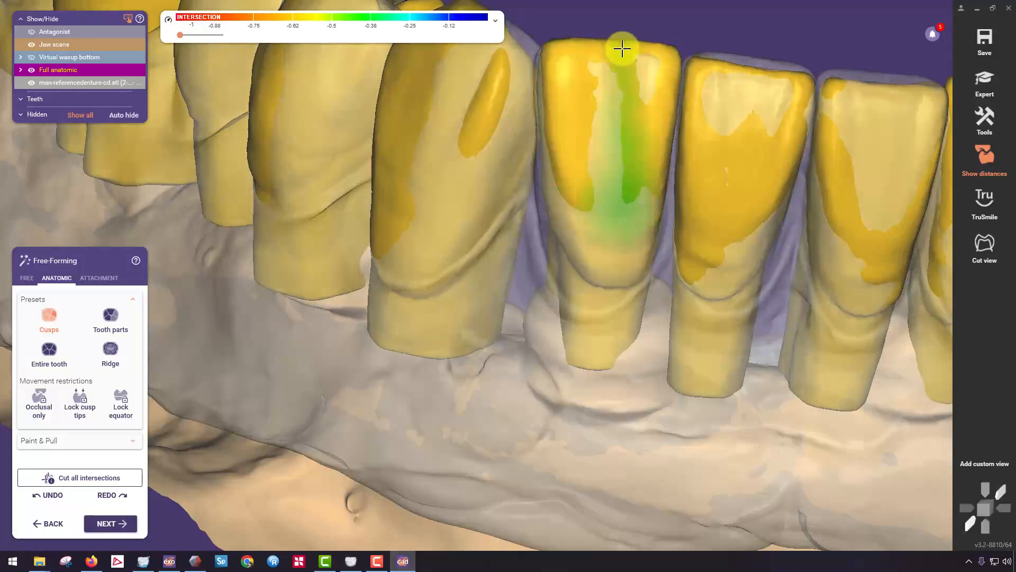
left_click(111, 316)
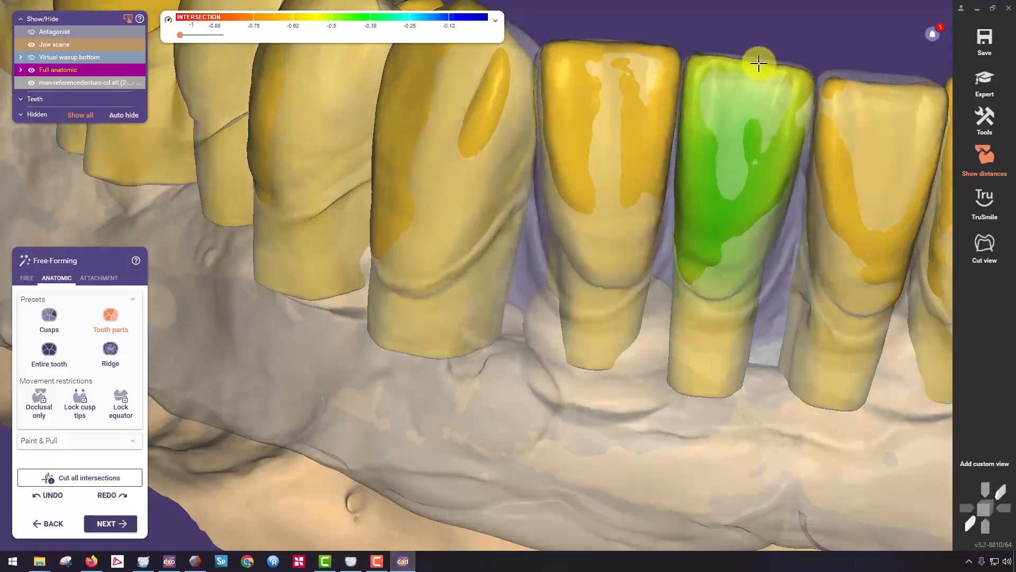
middle_click(850, 101)
right_click_drag(624, 198, 592, 172)
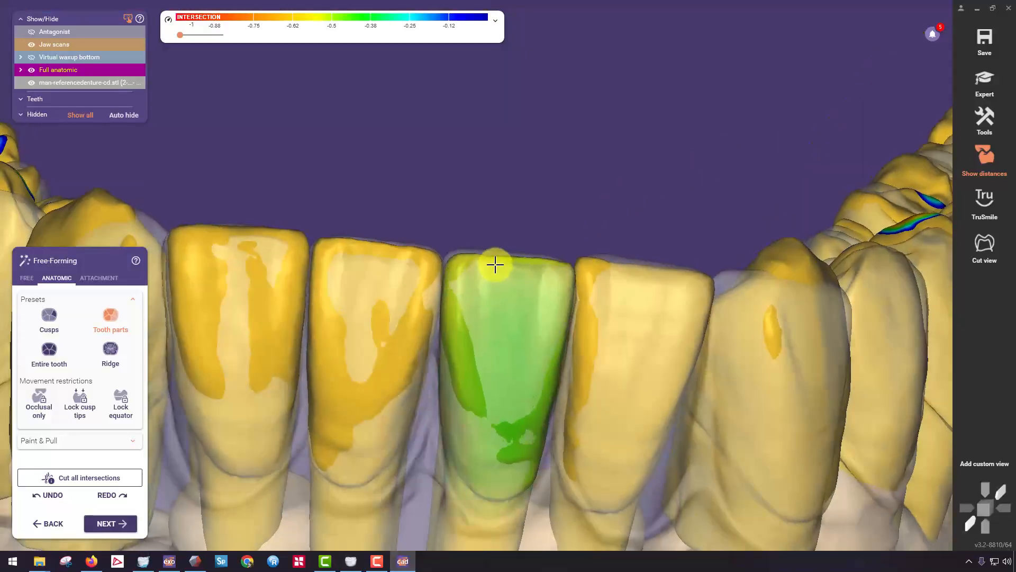
right_click_drag(495, 265, 567, 297)
Refine the left canine's cusp tip with the Cusps preset to follow the reference denture.
left_click(69, 310)
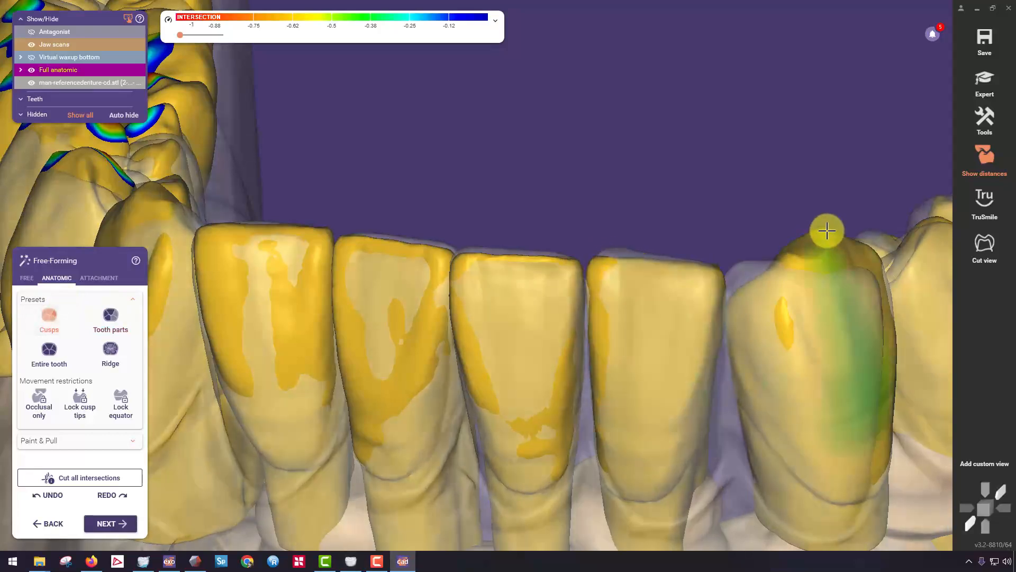
scroll(406, 180, "down", 5)
scroll(363, 245, "up", 5)
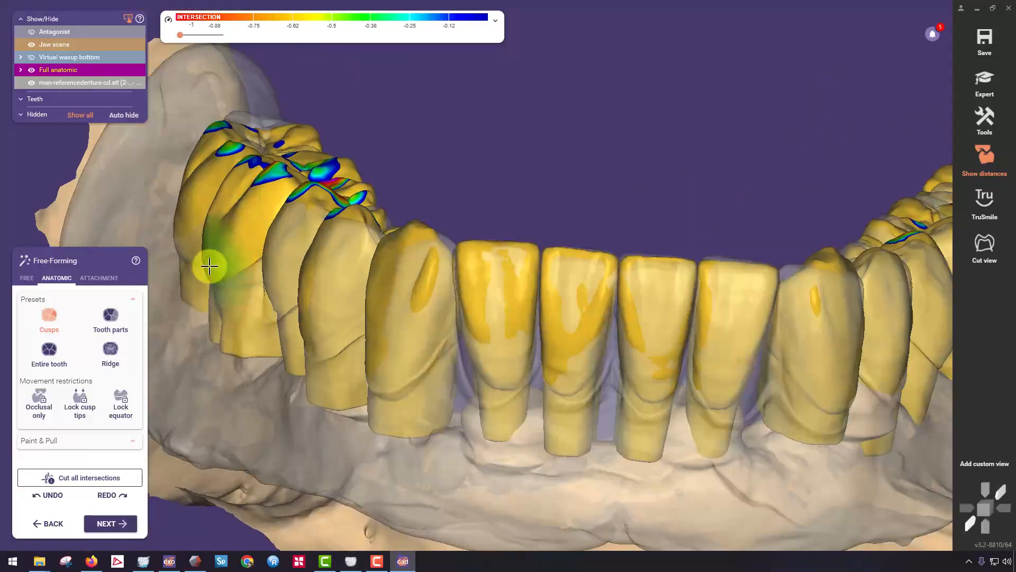
Adjust the lingual cusps of the right first and second molars with the Cusps preset to match the reference denture.
left_click(109, 318)
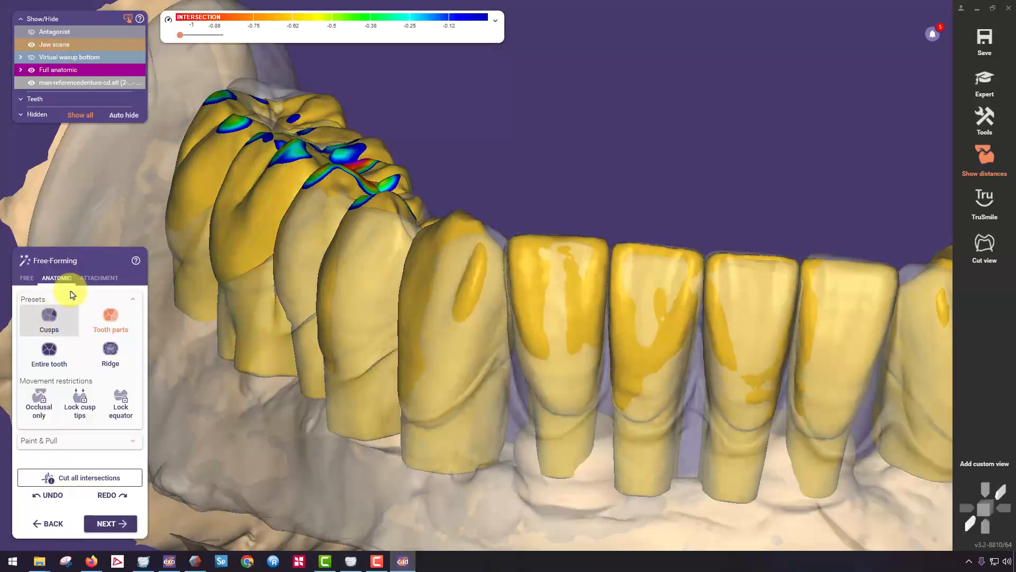
left_click(55, 317)
right_click_drag(383, 169, 490, 318)
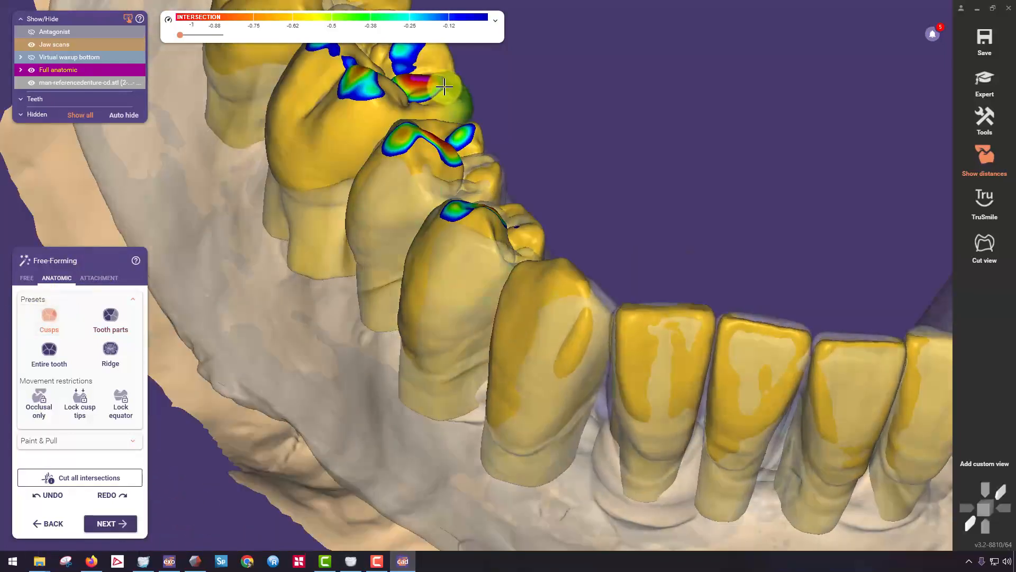
middle_click_drag(447, 74, 452, 181)
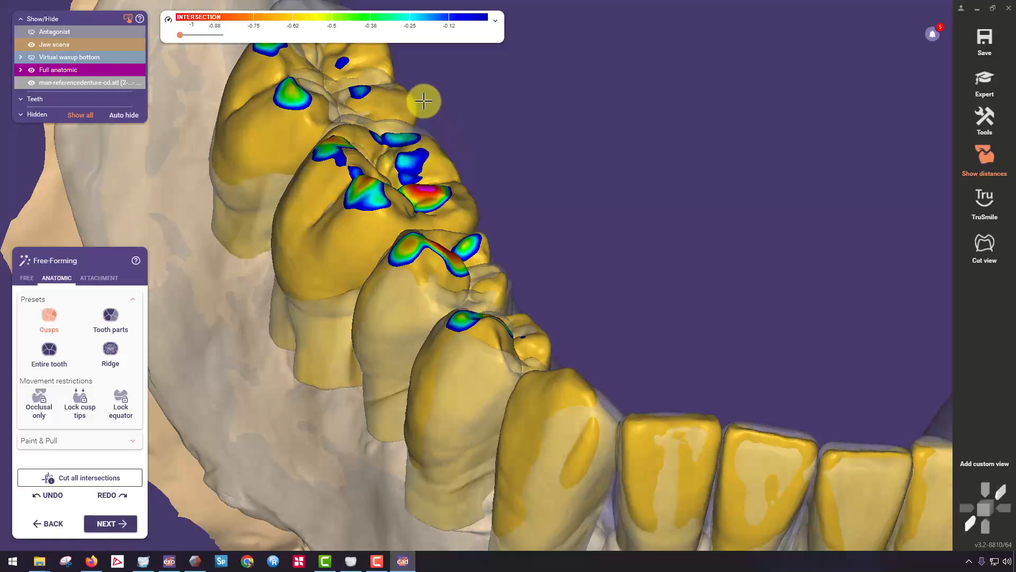
right_click_drag(422, 101, 462, 308)
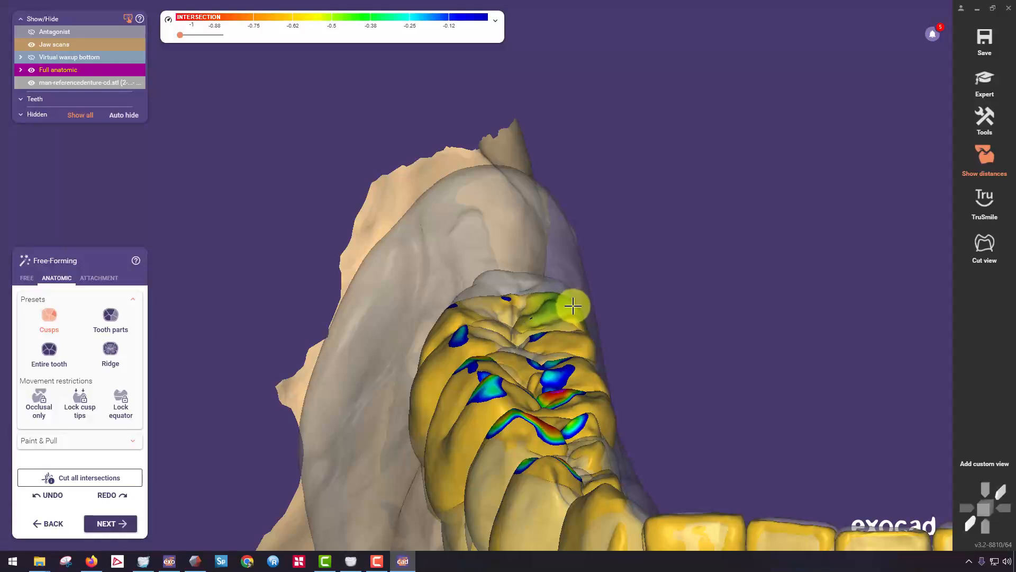
right_click_drag(572, 343, 485, 231)
Reshape the buccal cusps of the right first molar with the Cusps preset.
scroll(529, 239, "up", 2)
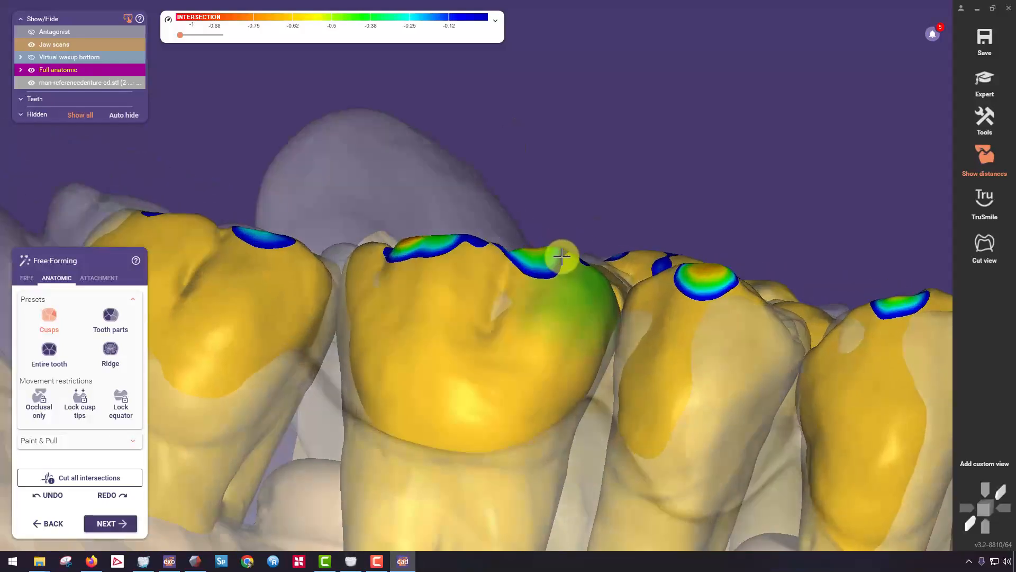
right_click_drag(570, 257, 680, 154)
scroll(390, 381, "up", 3)
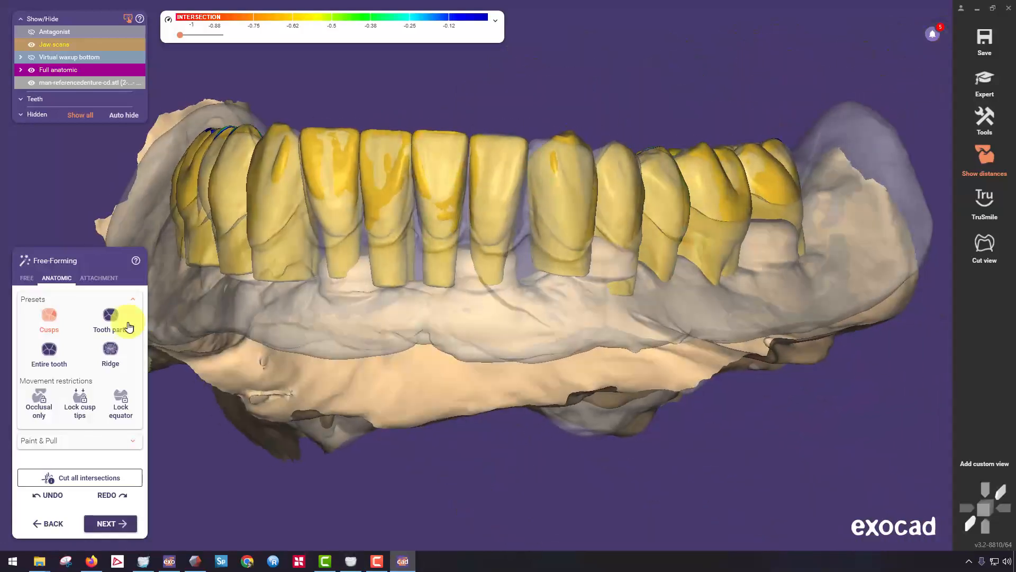
Smooth the left canine's cusp tip and the incisal edges of the front teeth with the free Smooth/Flatten brush.
left_click(27, 278)
left_click(80, 312)
scroll(573, 125, "up", 3)
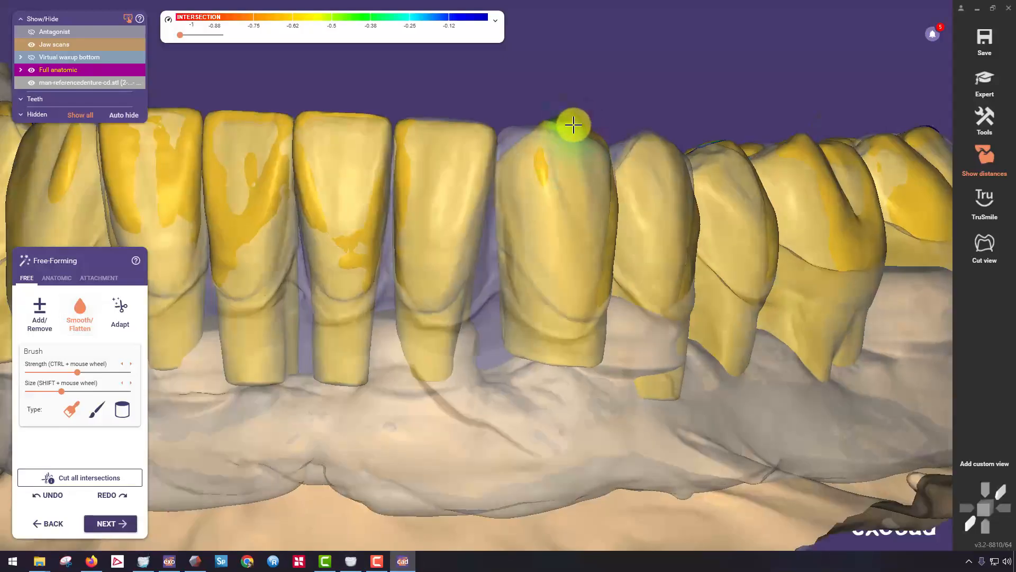
right_click_drag(573, 127, 578, 109)
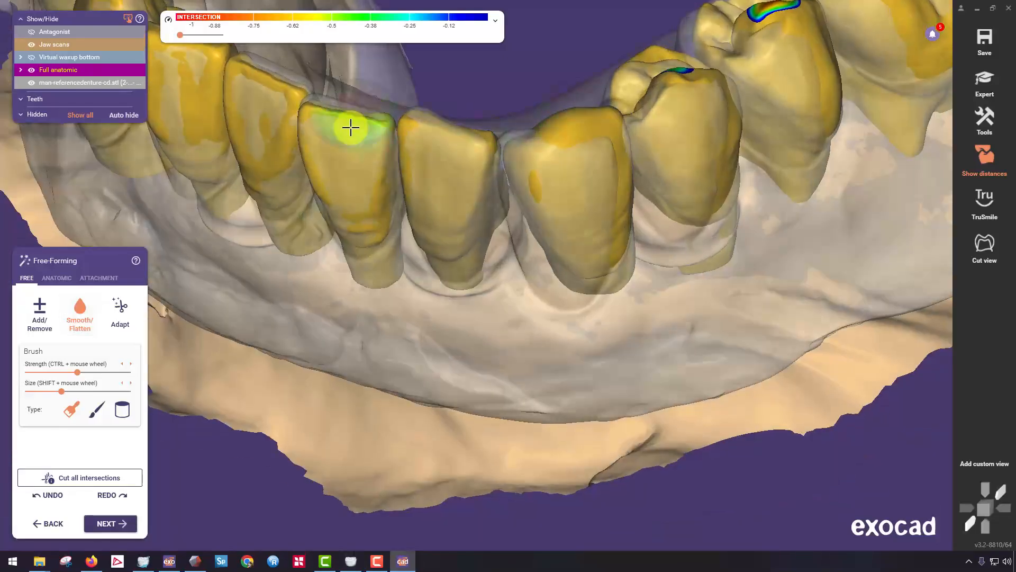
right_click_drag(349, 128, 408, 188)
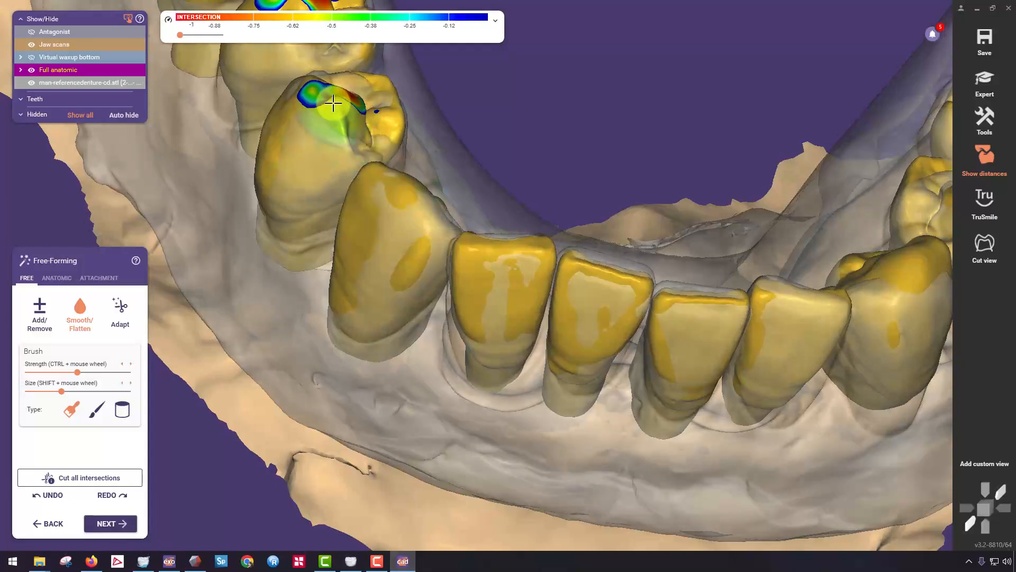
Remove material at the occlusal intersections of the right premolars, right first molar and left second premolar with the Add/Remove brush.
left_click(40, 312)
mouse_move(313, 140)
right_mouse_down()
mouse_move(329, 193)
mouse_move(195, 215)
right_mouse_up()
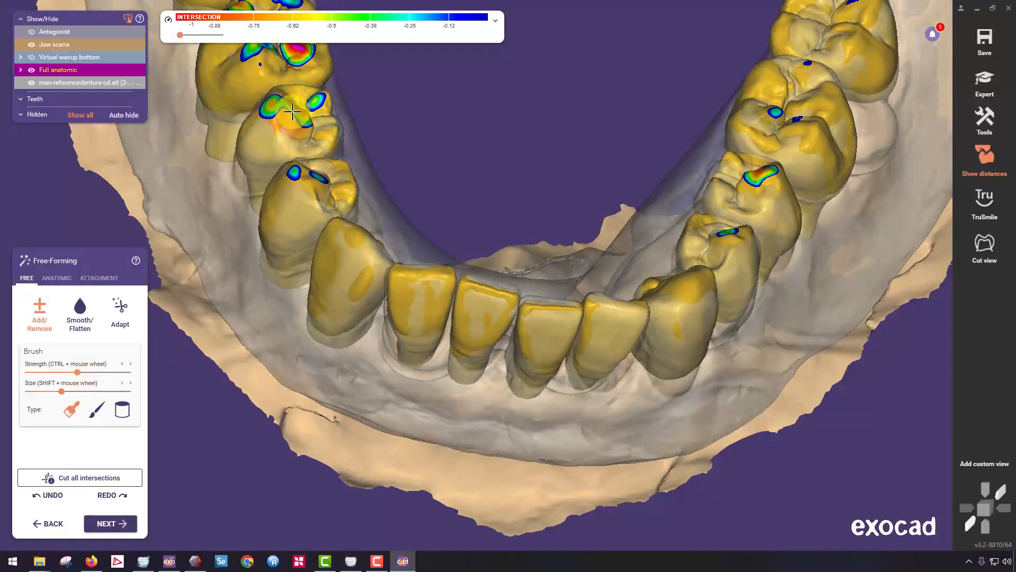
right_click_drag(298, 118, 730, 293)
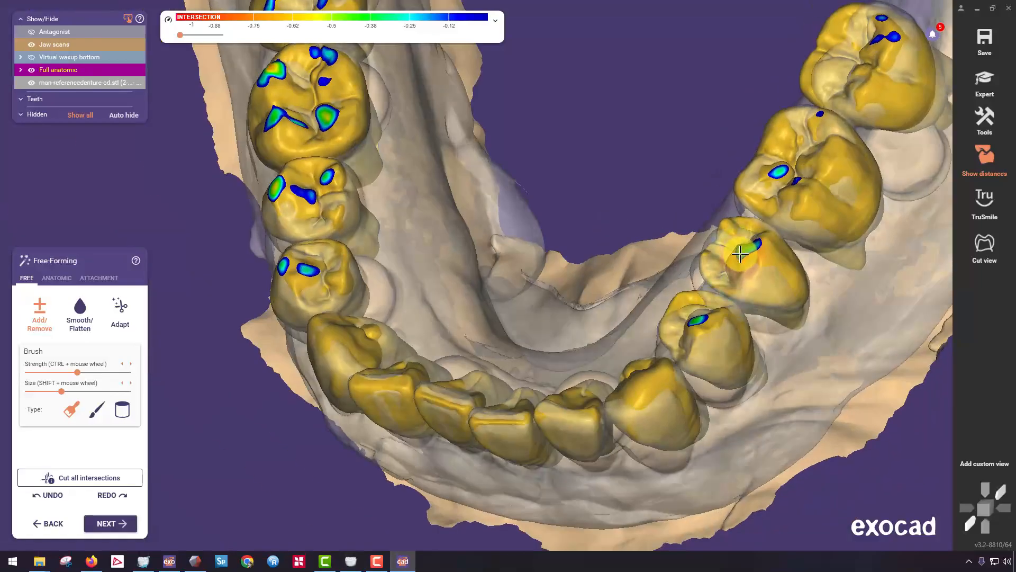
Examine the front teeth and left canine against the reference denture from the front, occlusal and left side.
scroll(590, 220, "down", 4)
right_click_drag(589, 220, 549, 272)
middle_click_drag(549, 272, 554, 240)
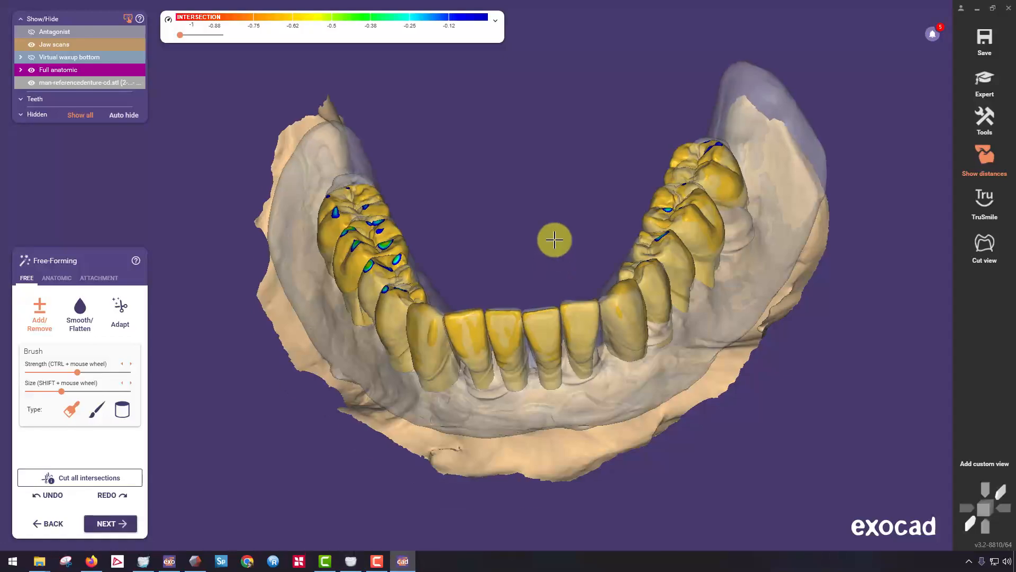
right_click_drag(557, 258, 640, 324)
scroll(558, 251, "up", 4)
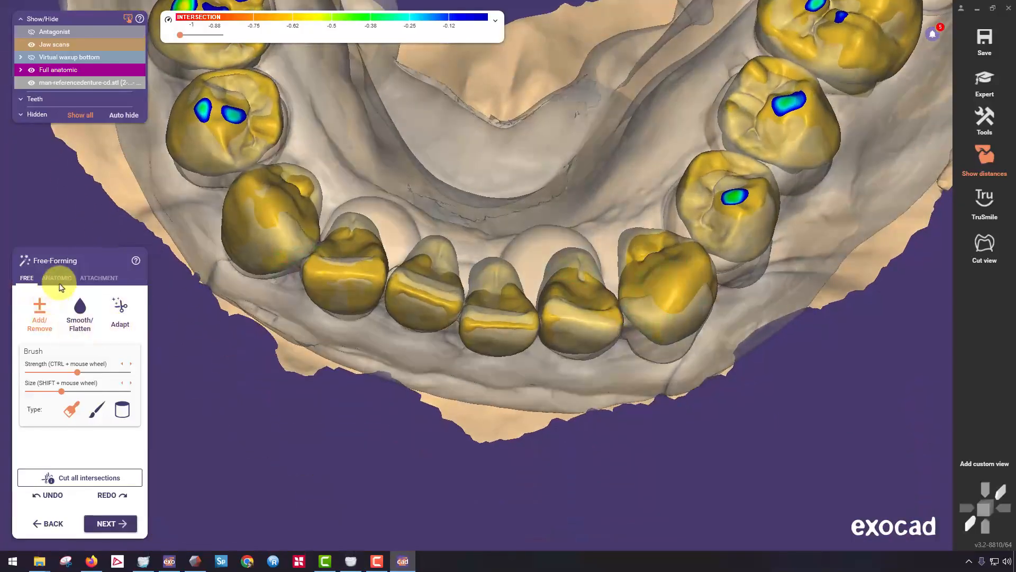
left_click(58, 281)
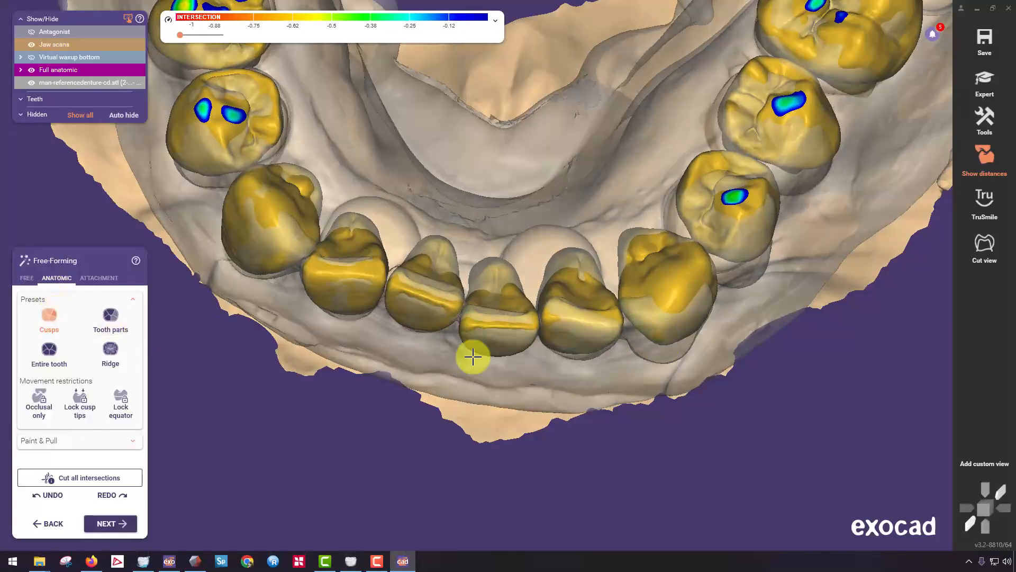
right_click_drag(473, 357, 585, 151)
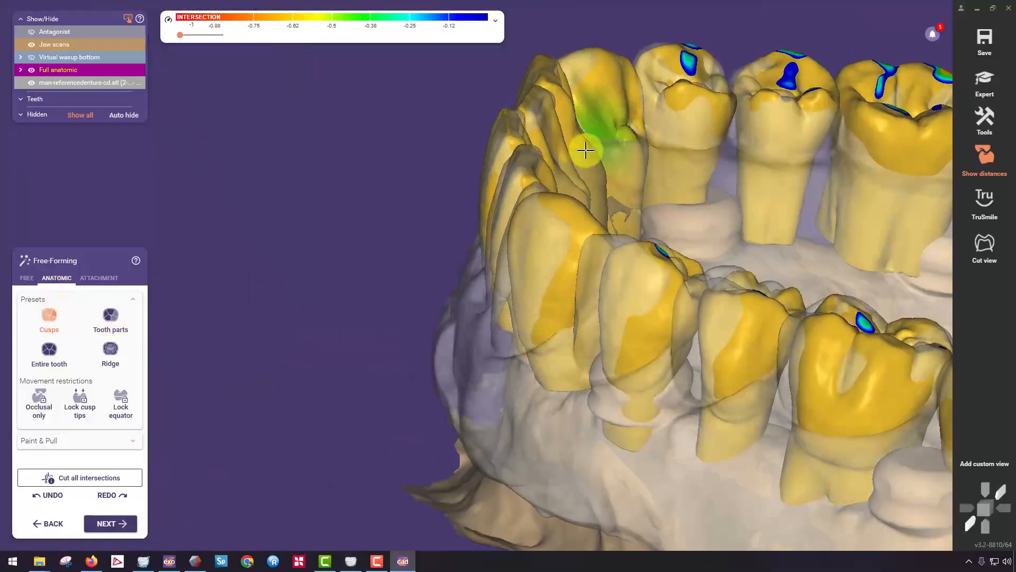
scroll(545, 296, "up", 5)
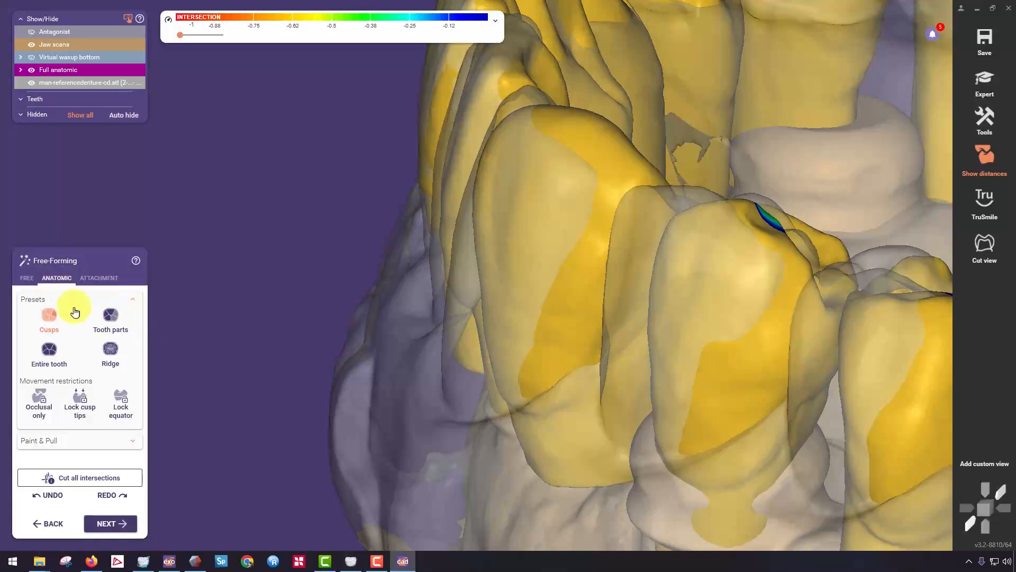
Refine the labial surfaces of the left canine and neighbouring front teeth with the Tooth parts preset to match the reference denture.
left_click(119, 333)
middle_click_drag(580, 415, 597, 290)
right_click_drag(574, 354, 577, 333)
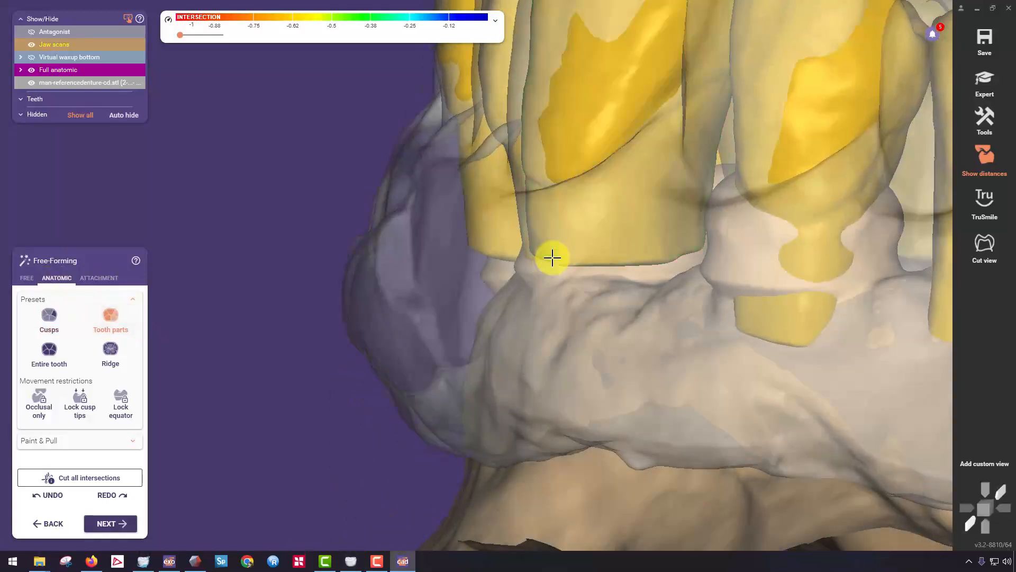
middle_click_drag(565, 86, 586, 190)
left_click_drag(573, 141, 563, 141)
right_click_drag(487, 169, 572, 169)
scroll(571, 169, "down", 4)
scroll(676, 148, "up", 4)
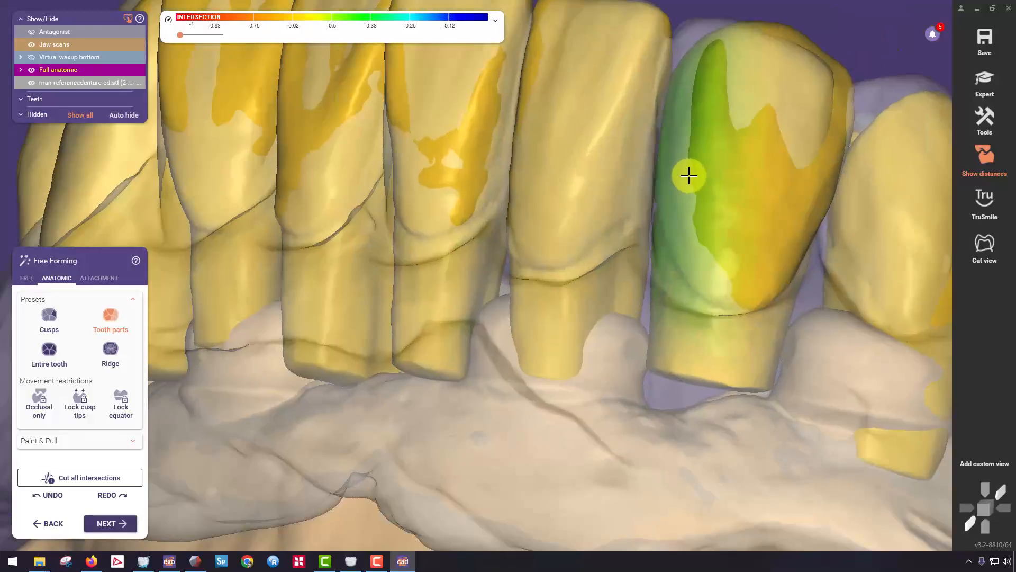
right_click_drag(689, 175, 632, 189)
right_click_drag(524, 258, 466, 239)
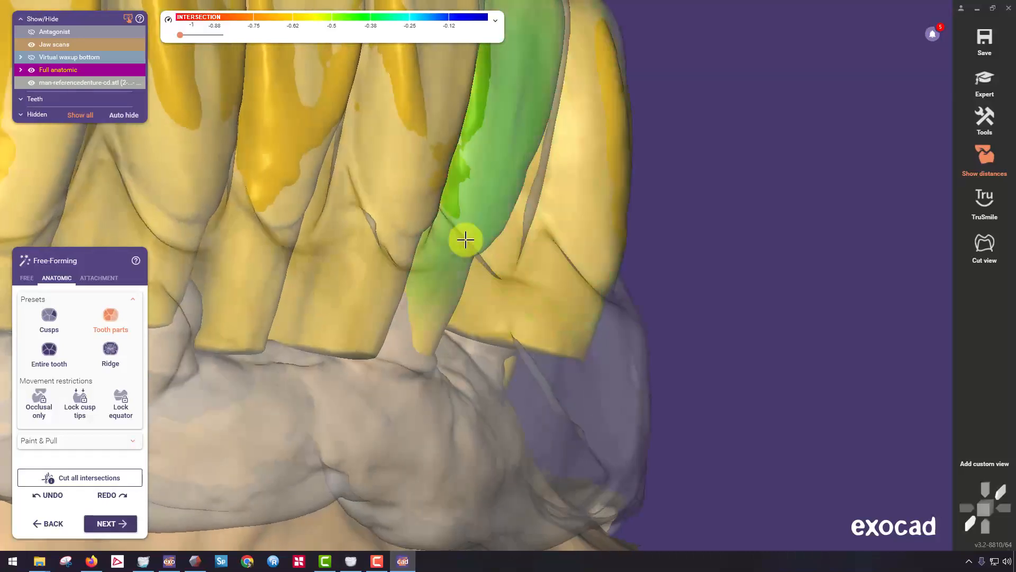
right_click_drag(515, 111, 514, 179)
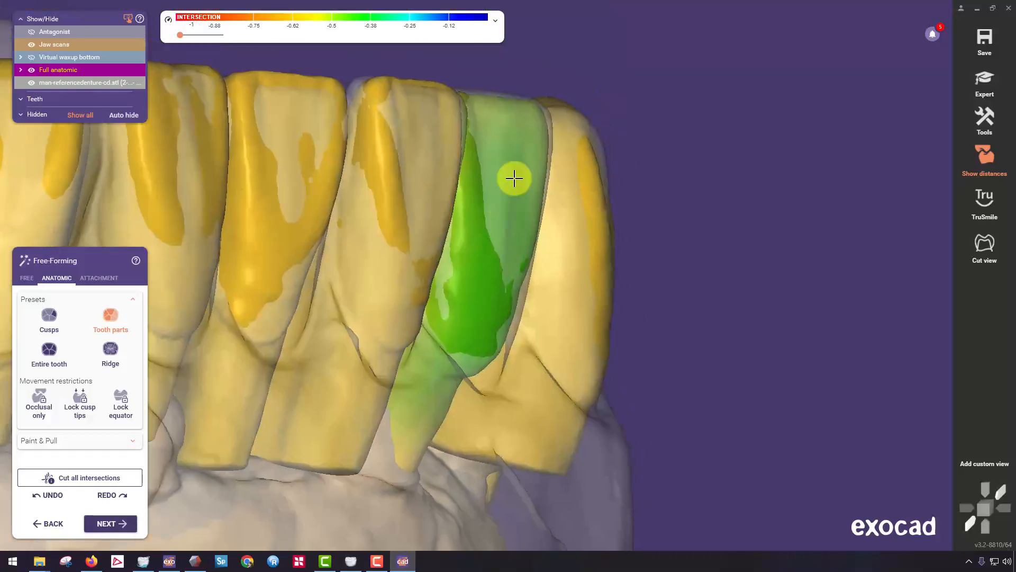
right_click_drag(542, 129, 384, 248)
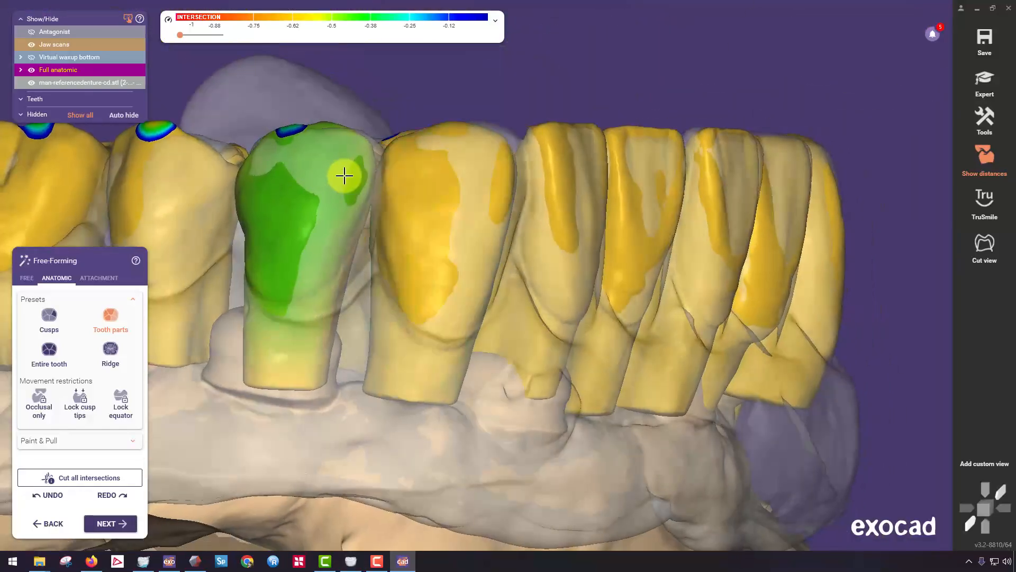
right_click_drag(371, 182, 614, 286)
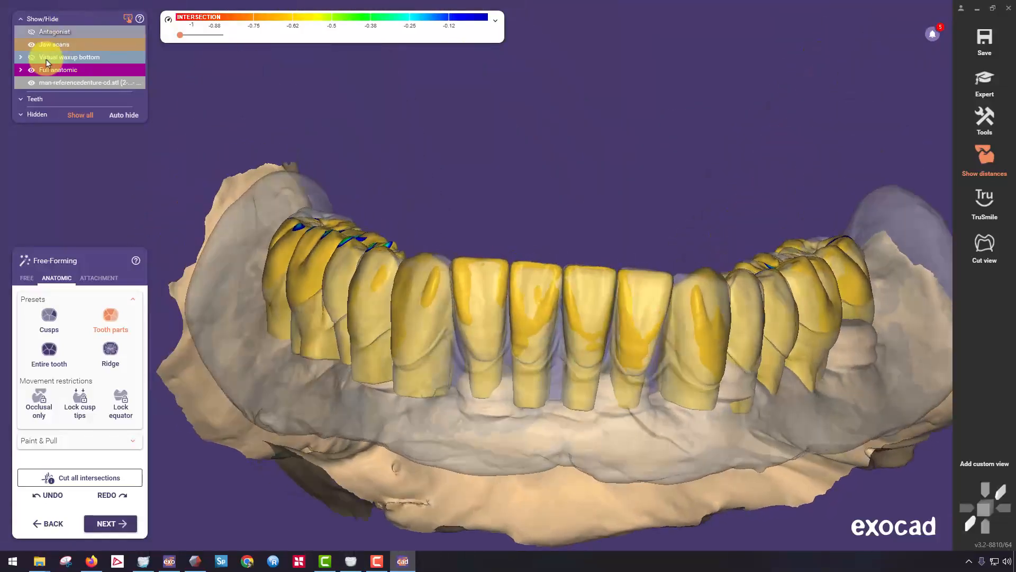
Hide the reference denture scan and inspect the tooth arrangement and its occlusal intersections.
left_click(32, 85)
scroll(521, 296, "down", 5)
mouse_move(522, 297)
right_mouse_down()
mouse_move(551, 243)
mouse_move(553, 175)
mouse_move(537, 297)
right_mouse_up()
scroll(535, 279, "up", 4)
middle_click_drag(536, 296, 543, 194)
right_click_drag(309, 341, 473, 194)
scroll(479, 265, "up", 6)
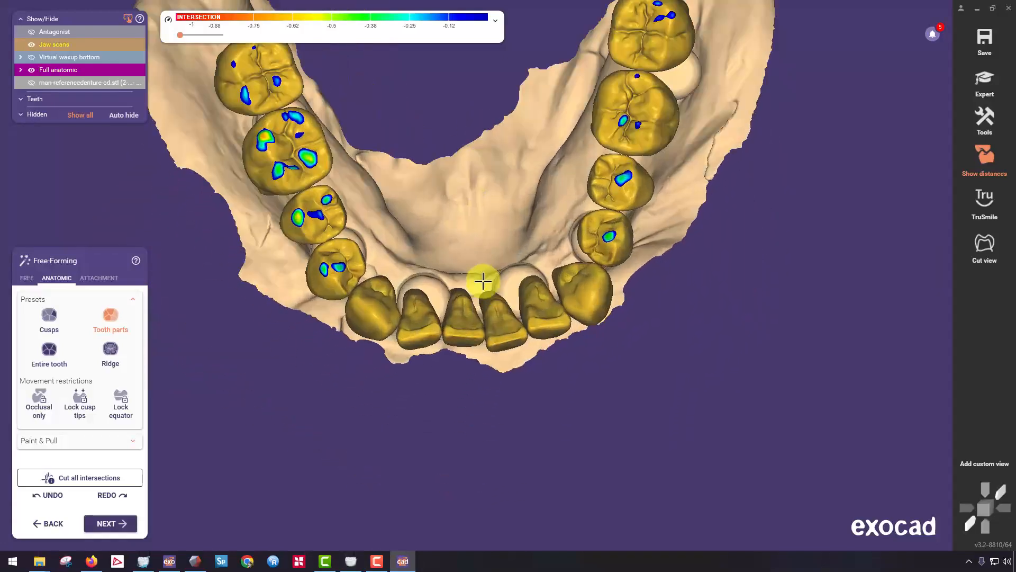
Try cutting all intersections with the hard cut to the jaw scan accepted, and undo the cut.
left_click(78, 478)
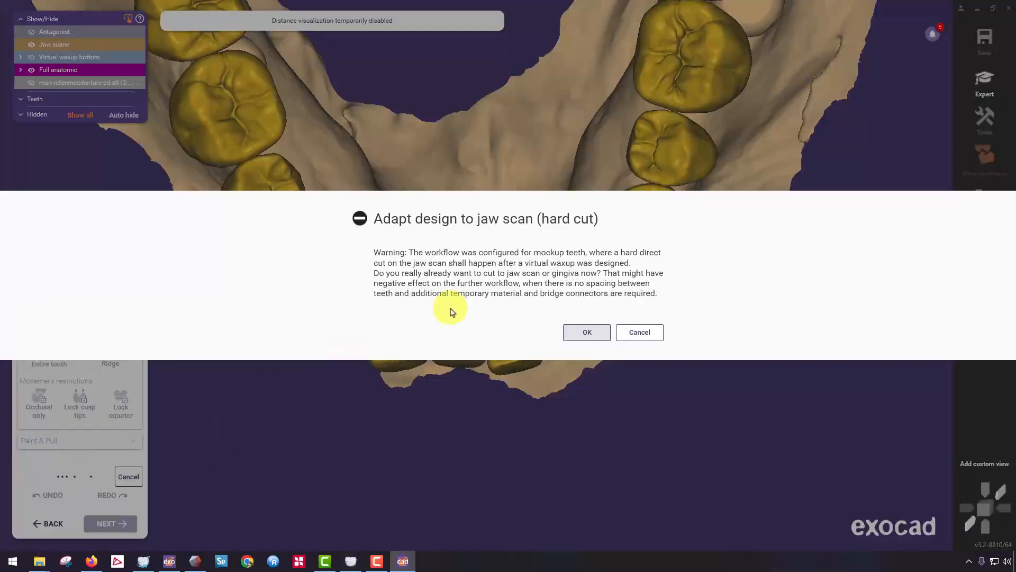
left_click(587, 333)
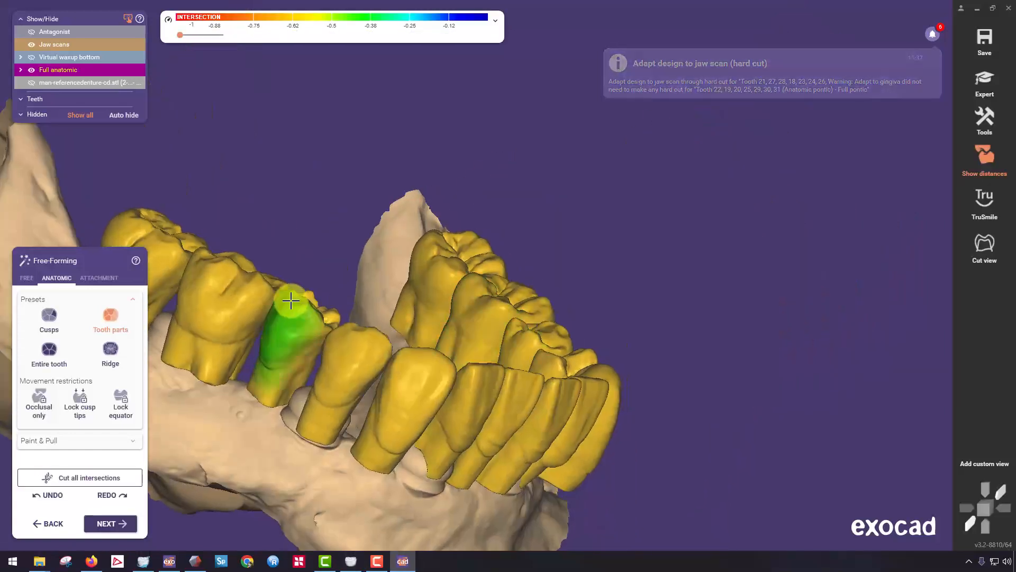
left_click(69, 477)
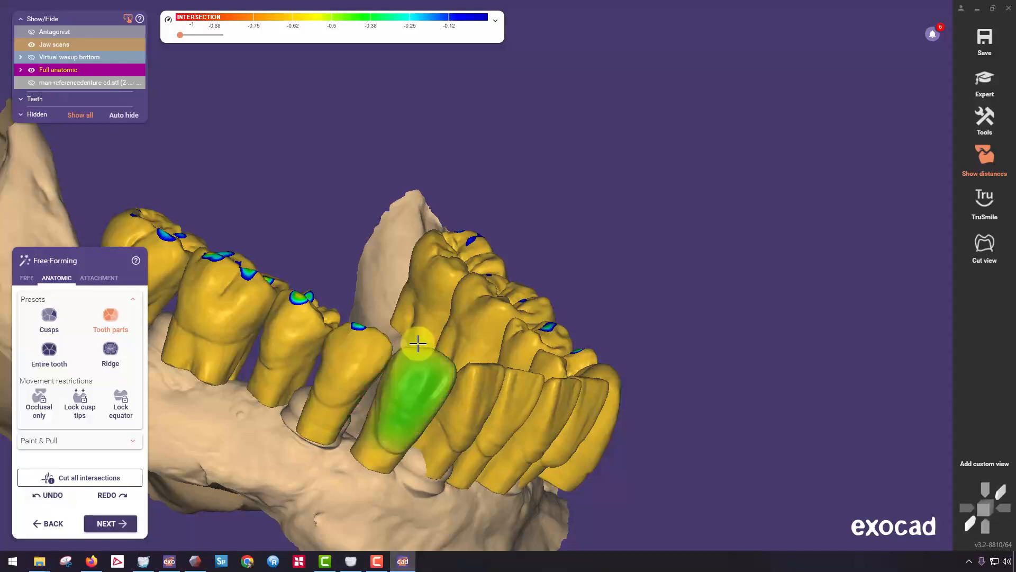
Adapt the approximal contacts of the teeth with a spacing of 0 mm.
middle_click_drag(304, 345, 334, 277)
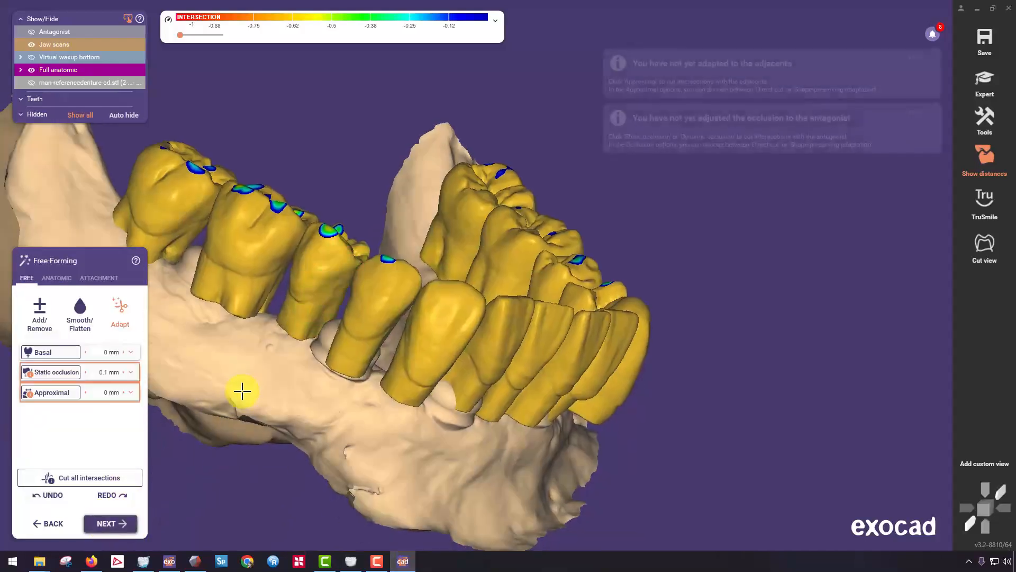
middle_click_drag(406, 278, 452, 198)
mouse_move(324, 351)
right_mouse_down()
mouse_move(352, 166)
mouse_move(345, 177)
right_mouse_up()
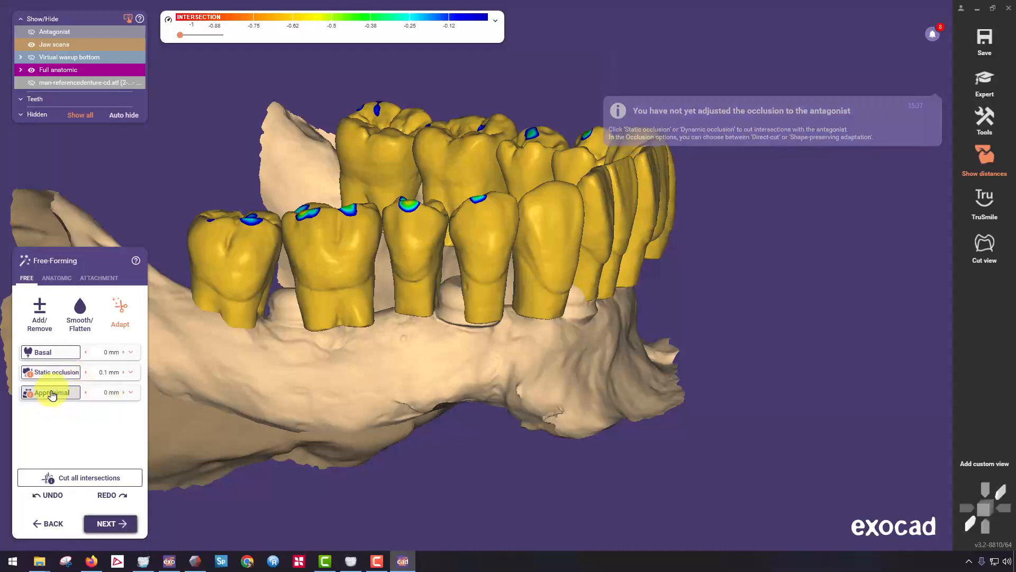
left_click(51, 393)
right_click_drag(646, 290, 708, 299)
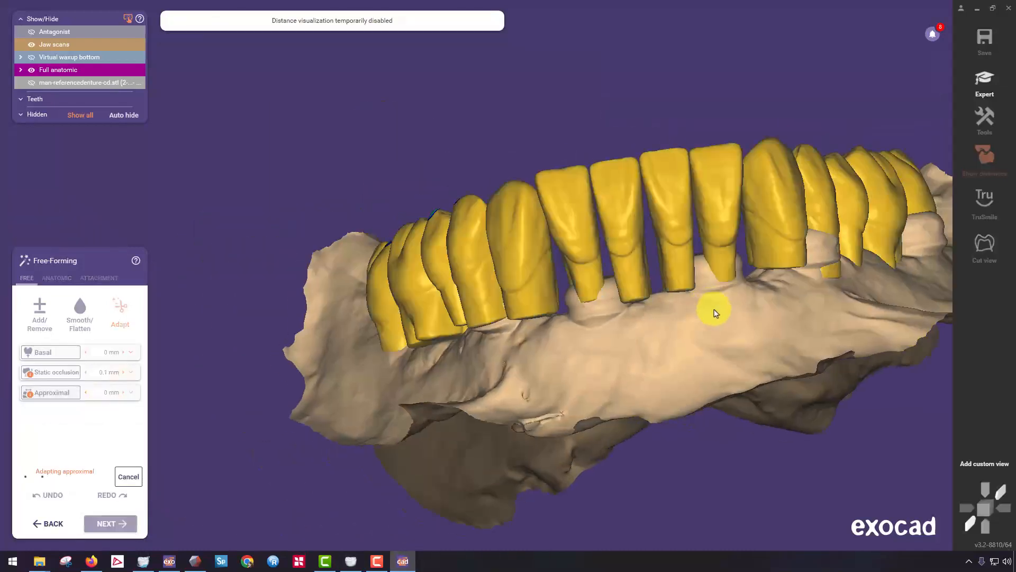
Set the static occlusion distance to 0 mm and cut the teeth against the antagonist.
right_click_drag(708, 249, 150, 383)
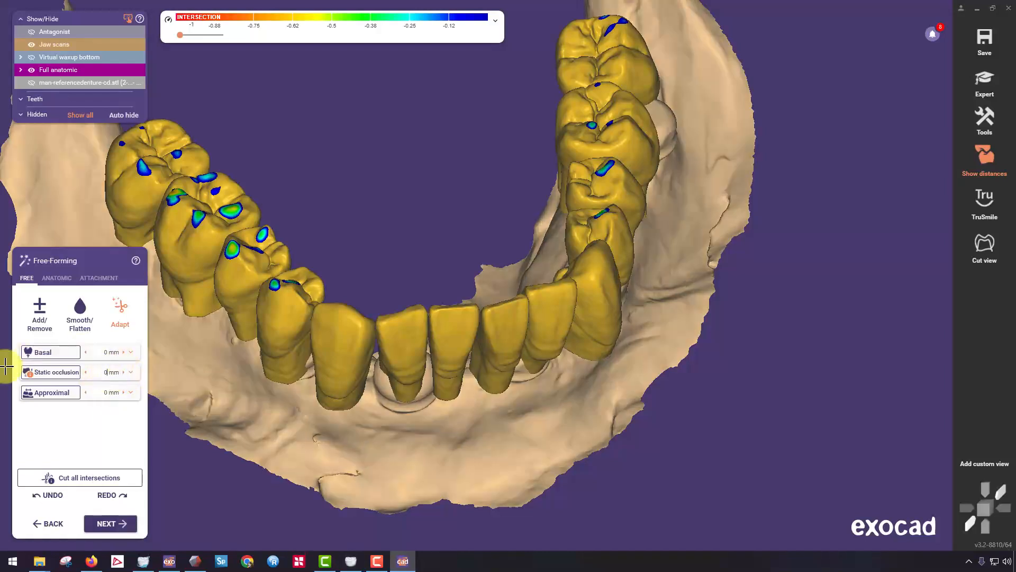
left_click(39, 372)
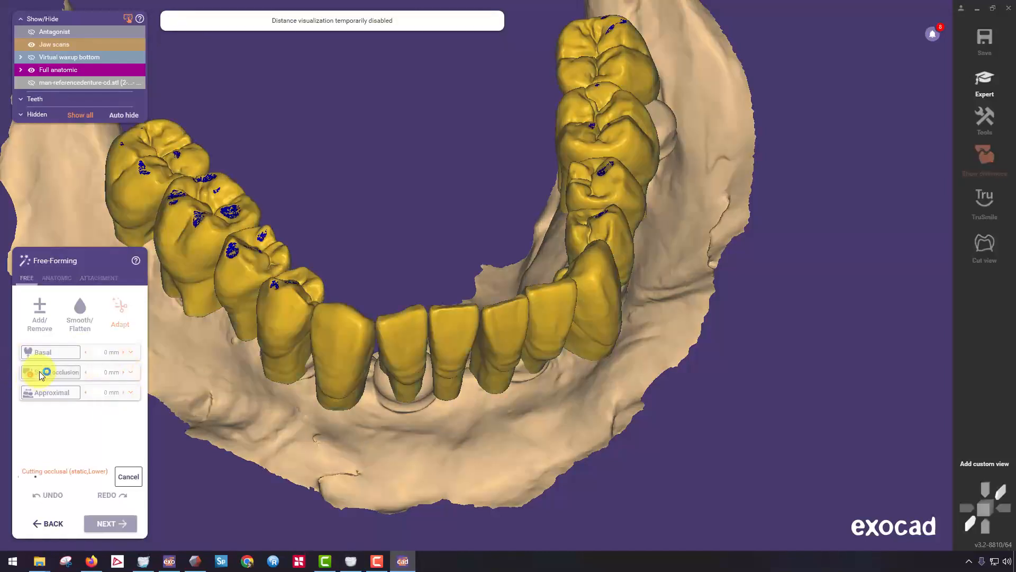
scroll(231, 274, "up", 3)
right_click_drag(231, 275, 397, 206)
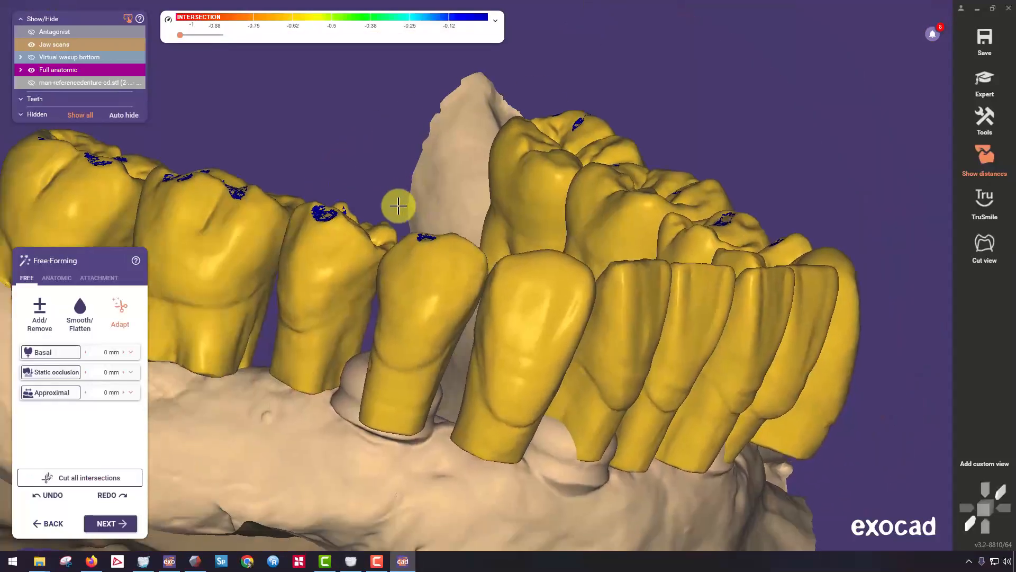
Smooth the cut occlusal contacts of the right premolars and molars with the free Smooth/Flatten brush.
left_click(40, 307)
left_click(80, 310)
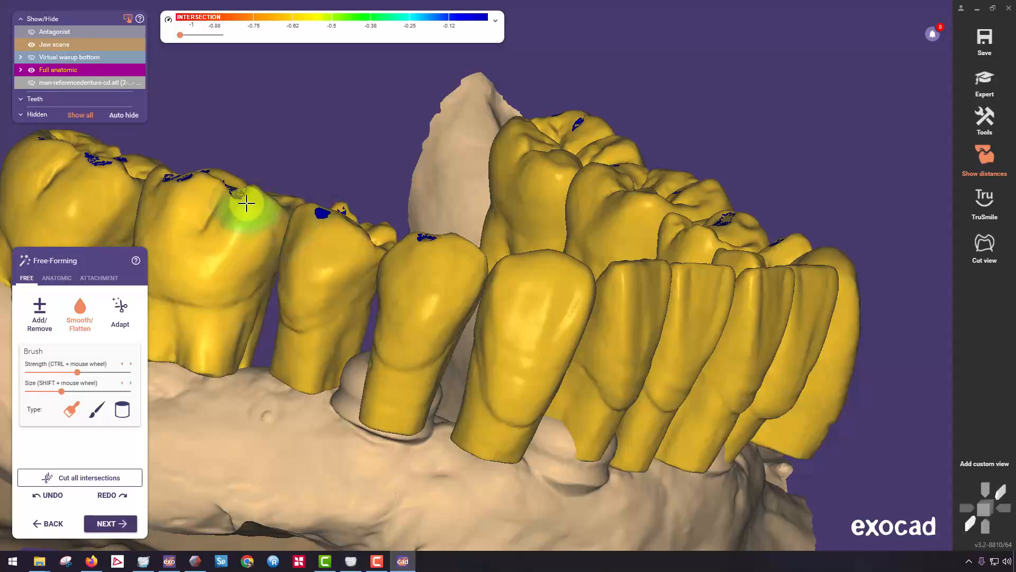
right_click_drag(230, 242, 132, 143)
middle_click_drag(565, 379, 416, 329)
Smooth the cut occlusal contacts of the left premolars and left first molar with the same brush.
scroll(536, 295, "down", 3)
right_click_drag(536, 295, 379, 225)
right_click_drag(553, 243, 538, 220)
scroll(537, 220, "up", 3)
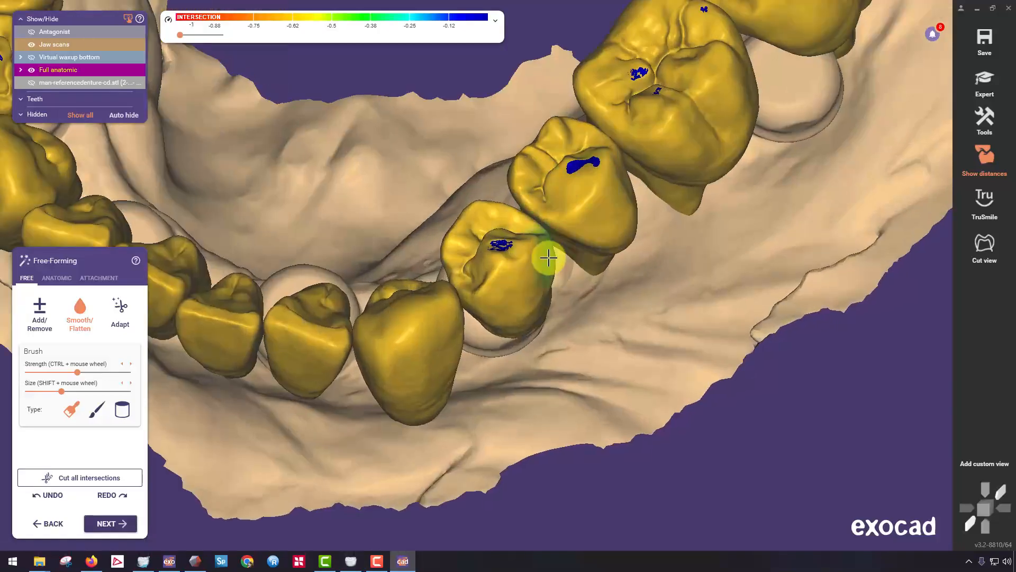
right_click_drag(512, 267, 604, 245)
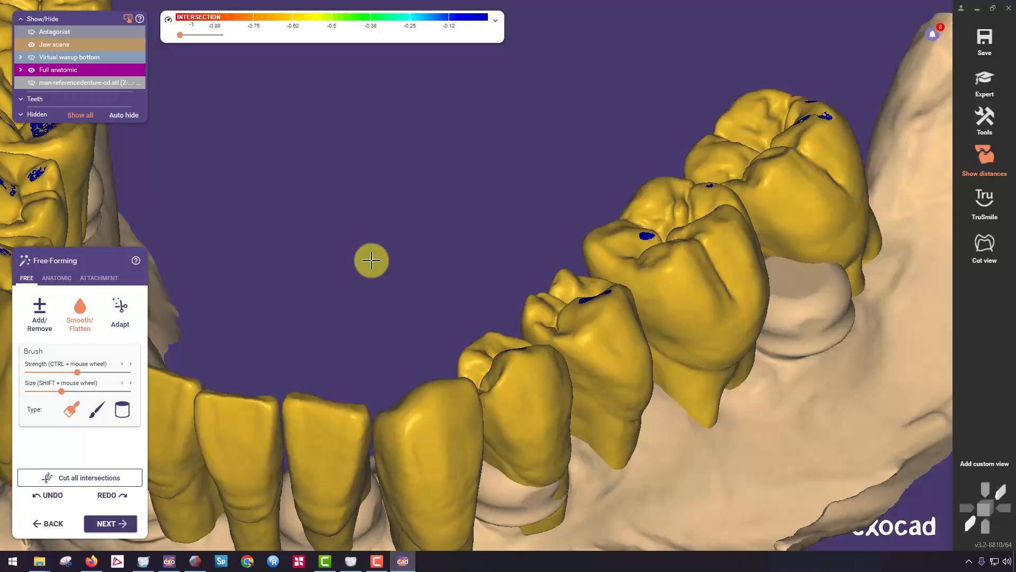
scroll(372, 261, "down", 4)
right_click_drag(372, 261, 389, 247)
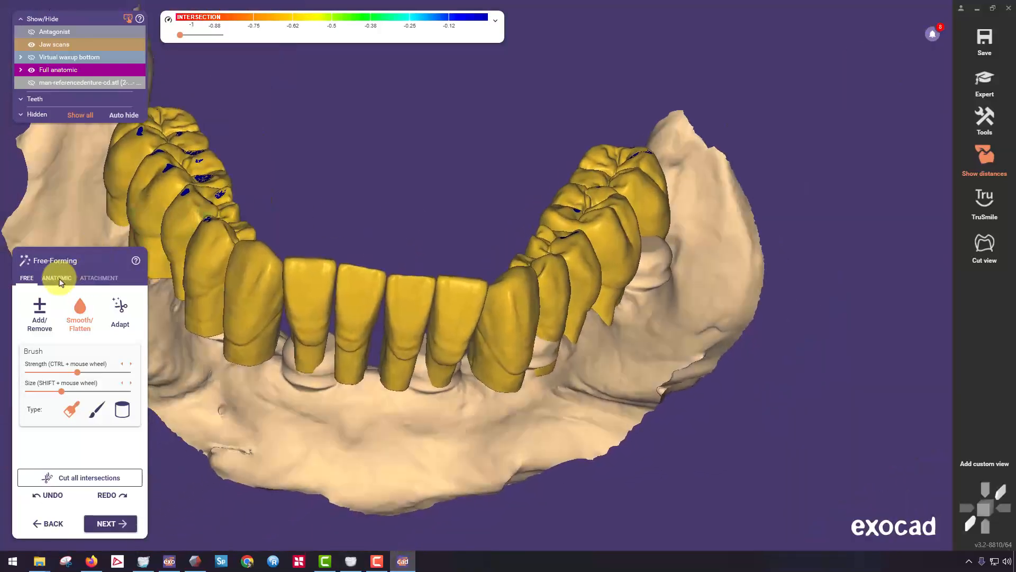
left_click(57, 278)
left_click(98, 278)
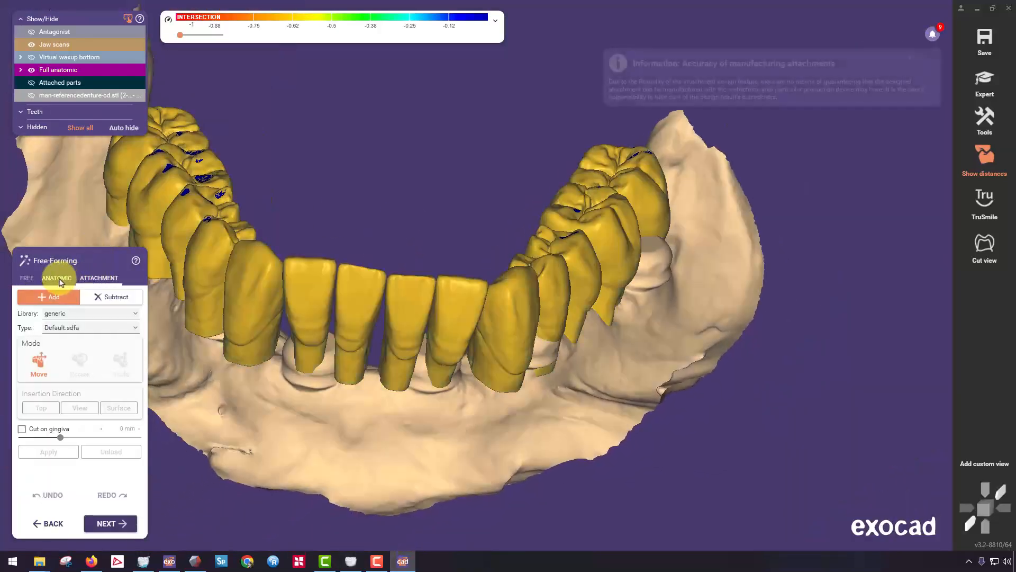
left_click(57, 279)
left_click(27, 278)
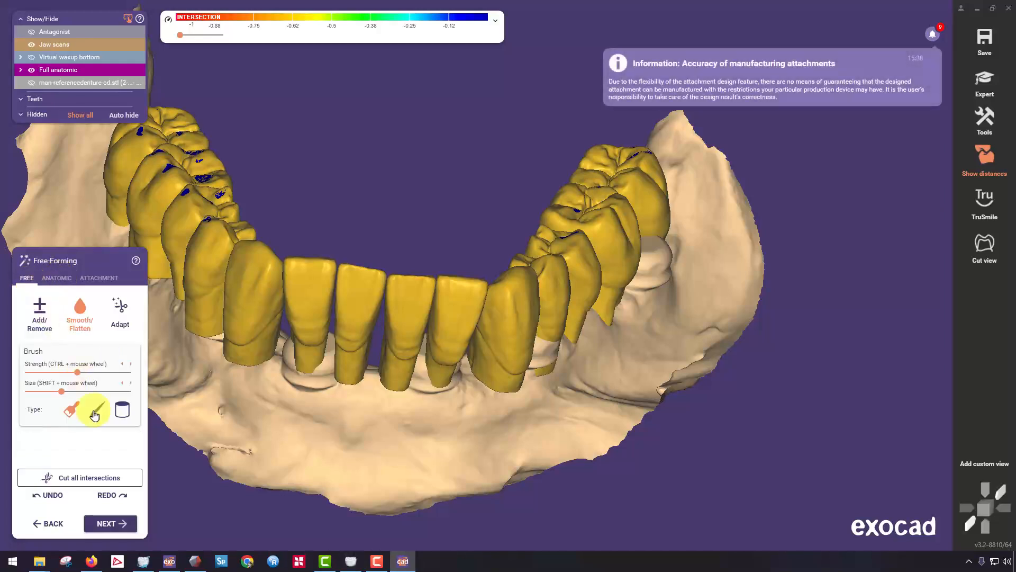
left_click(104, 528)
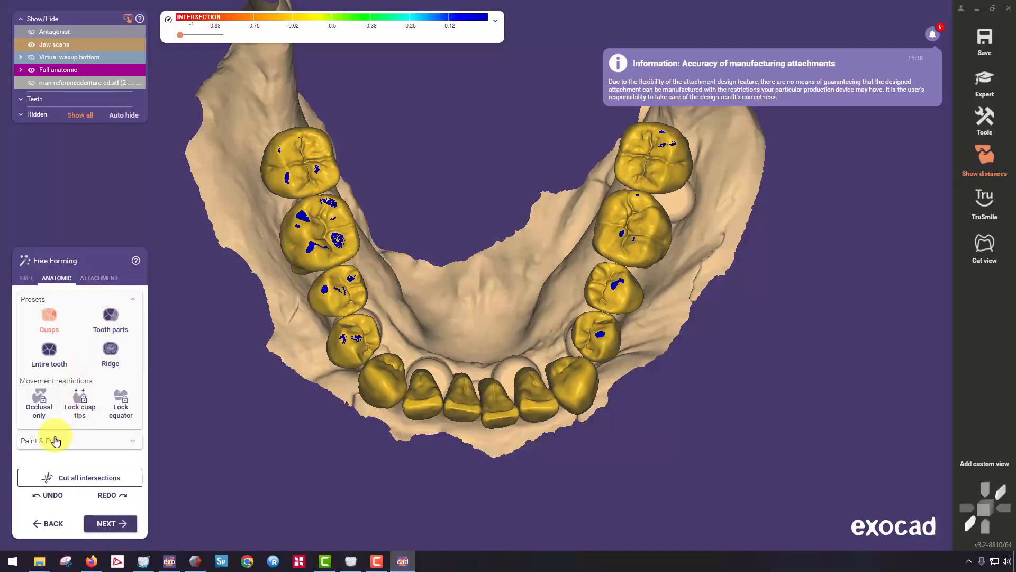
left_click(55, 441)
left_click(27, 278)
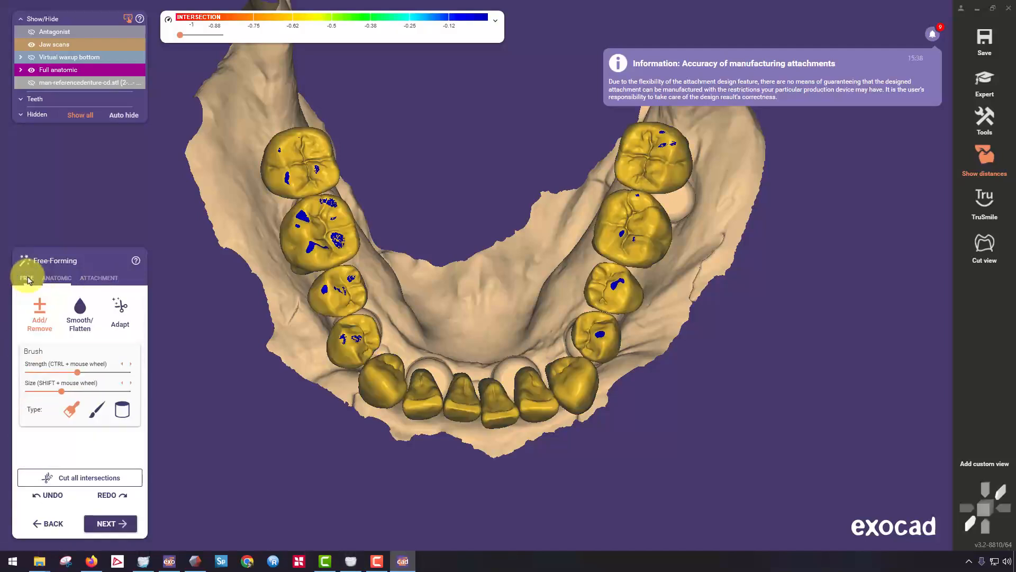
Adapt the smoothed teeth to the static occlusion again at 0 mm.
left_click(117, 312)
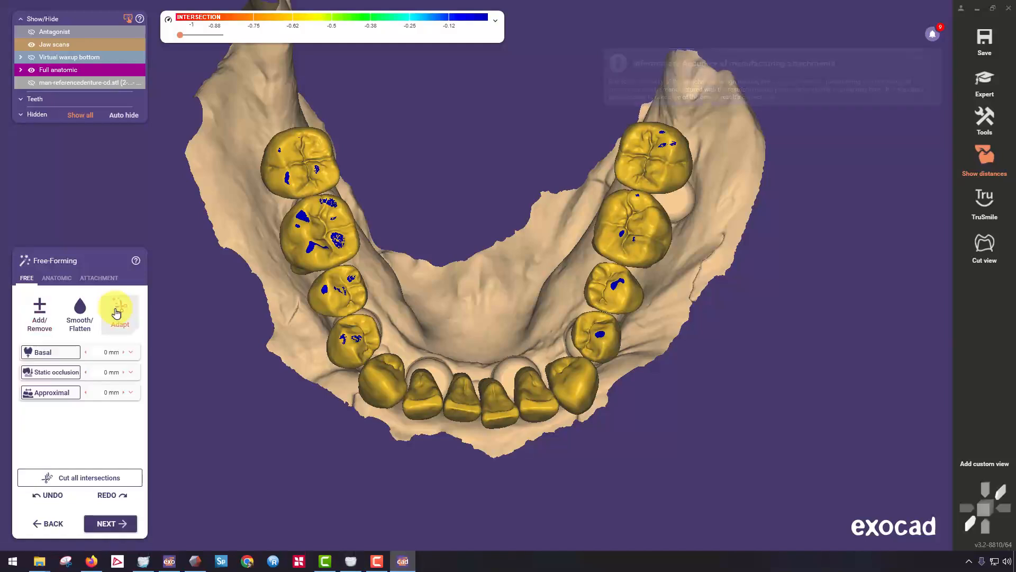
left_click(74, 373)
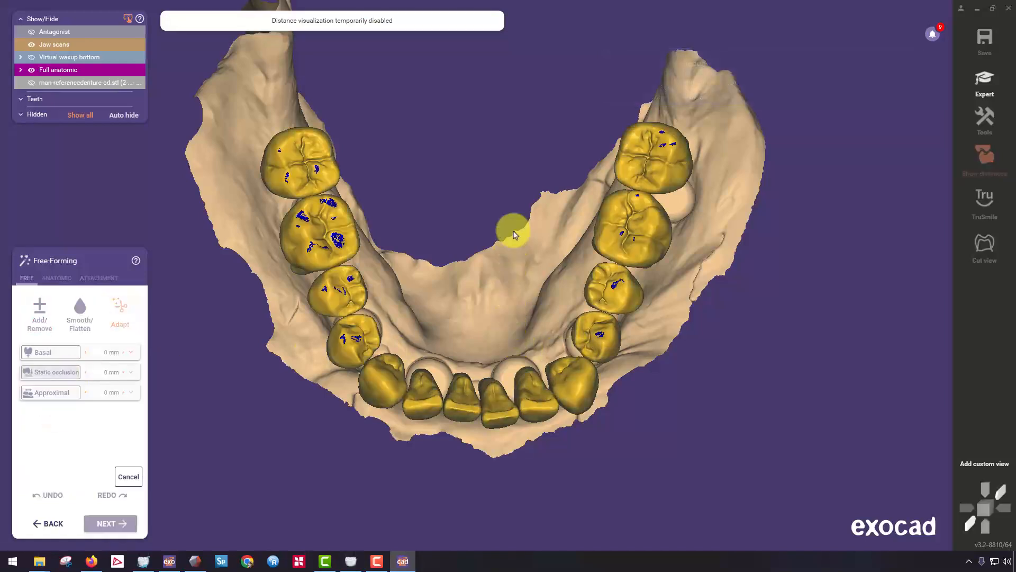
right_click_drag(514, 231, 510, 320)
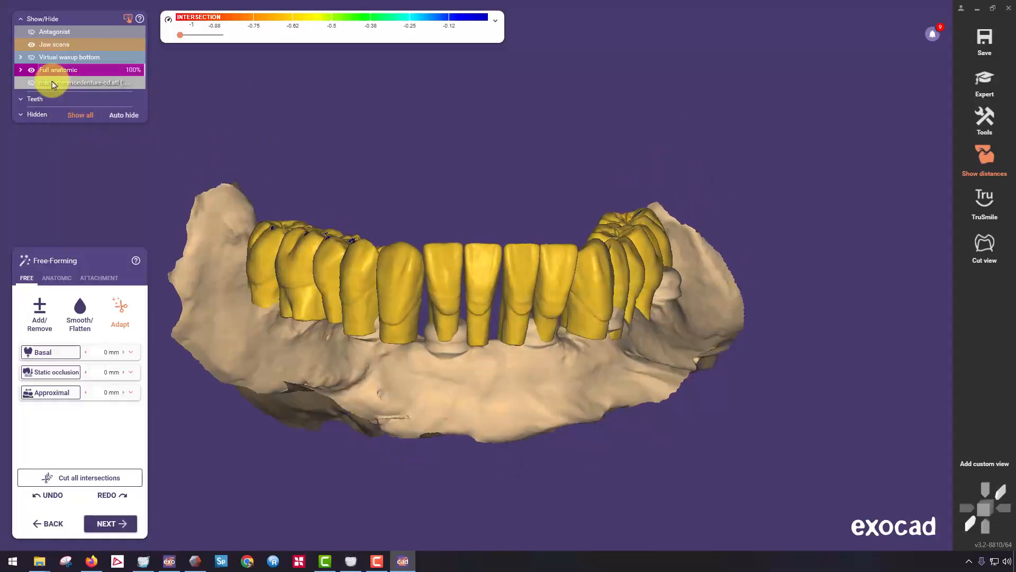
Show the antagonist and examine its contact with the lower teeth from the front and right side.
left_click(64, 32)
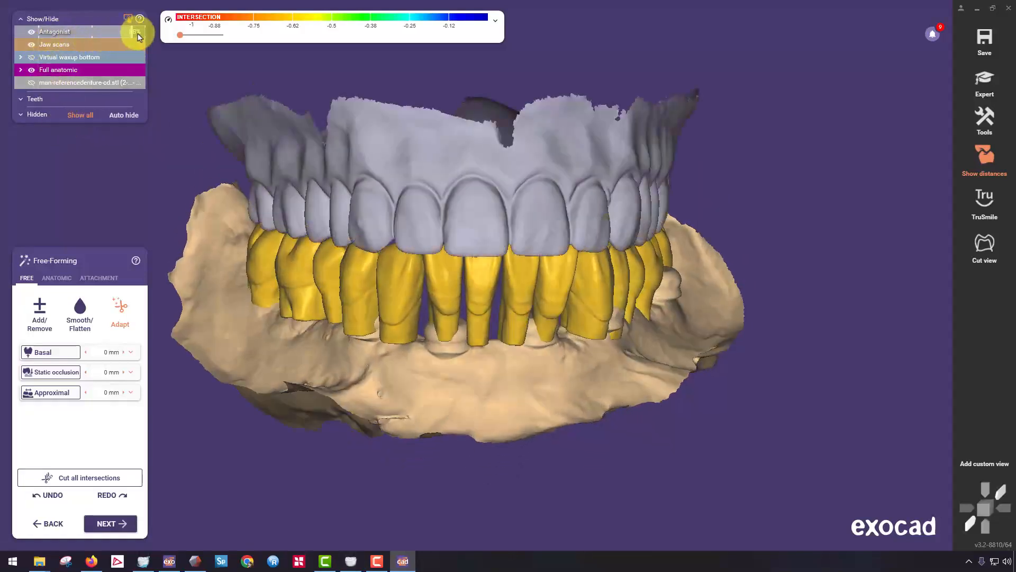
right_click_drag(378, 212, 381, 259)
right_click_drag(576, 277, 562, 189)
scroll(274, 166, "up", 4)
right_click_drag(273, 165, 311, 163)
middle_click_drag(311, 164, 356, 125)
right_click_drag(357, 125, 361, 125)
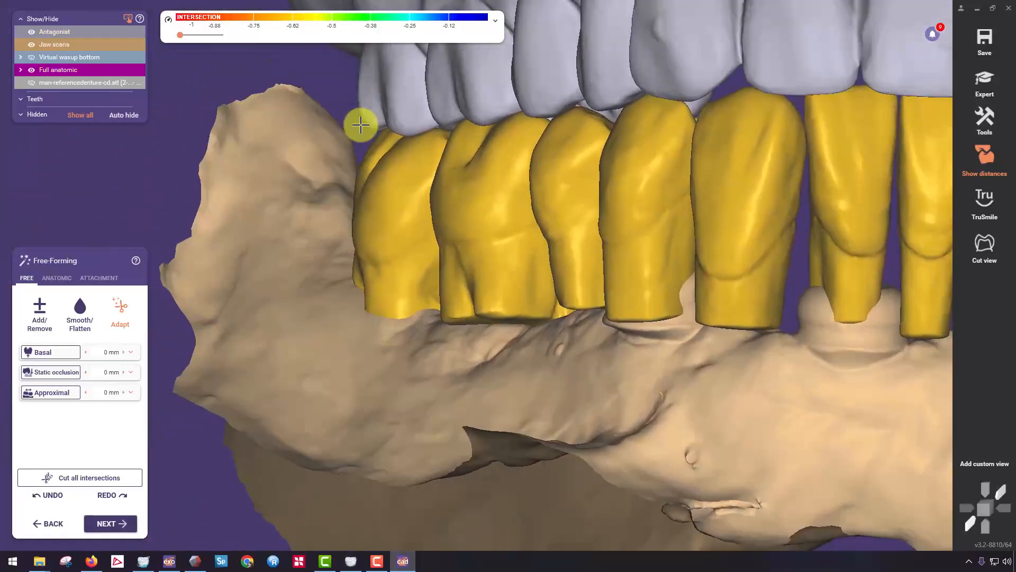
Reshape the right molars and second premolar beneath the antagonist using the anatomic Tooth parts preset.
left_click(59, 281)
left_click(61, 340)
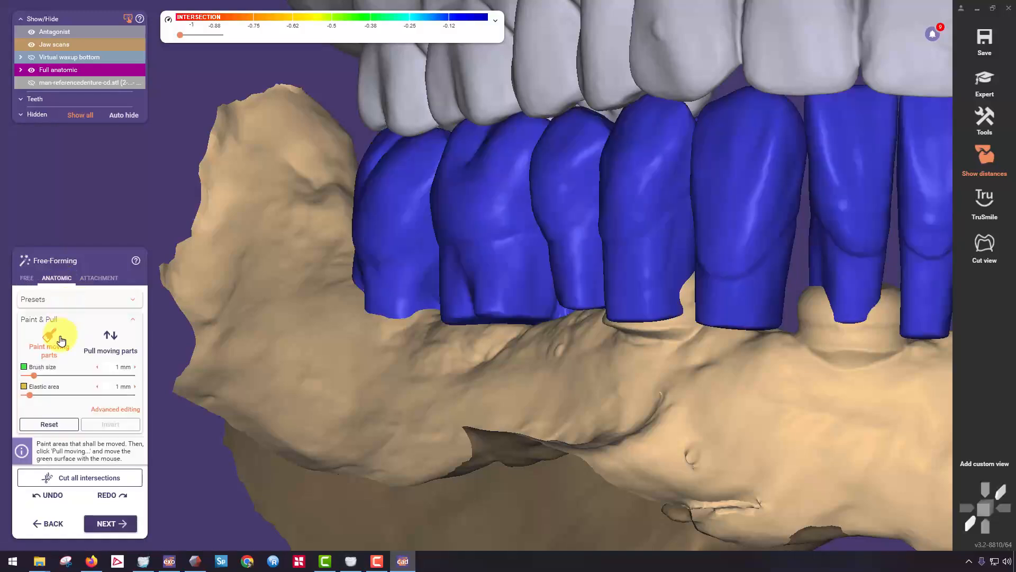
left_click(75, 304)
left_click(108, 319)
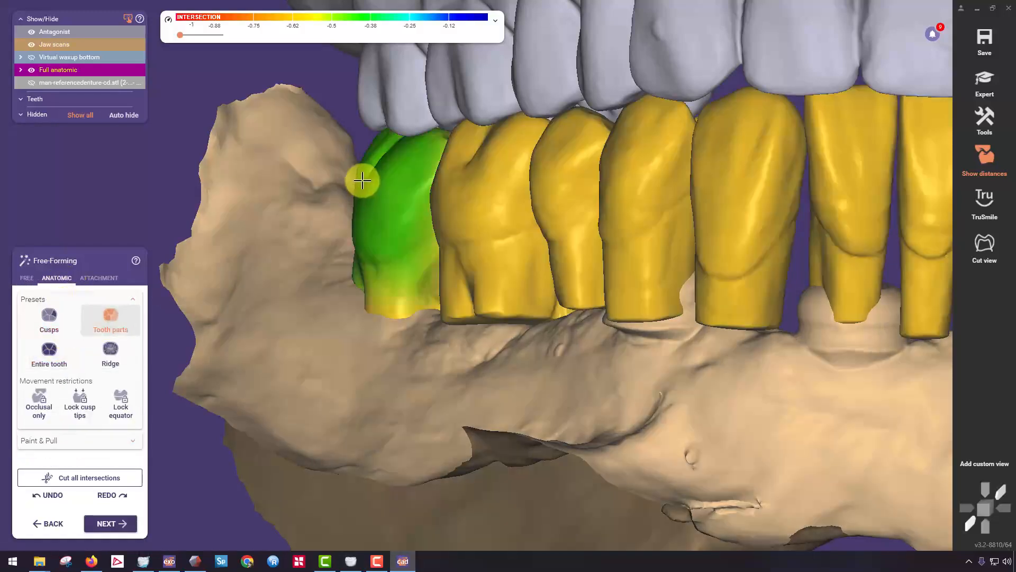
left_click_drag(377, 145, 386, 149)
right_click_drag(390, 149, 474, 129)
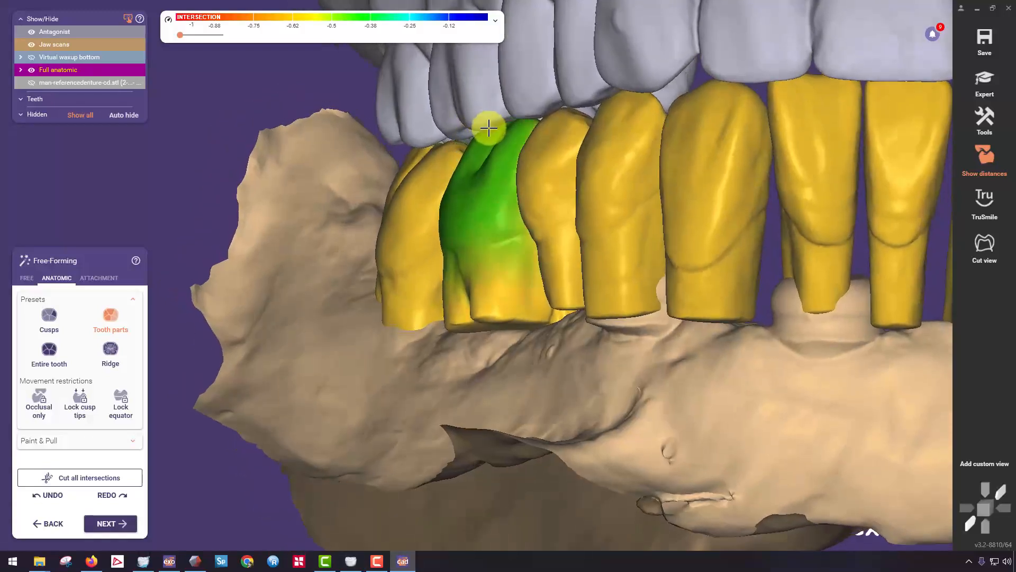
right_click_drag(533, 161, 525, 168)
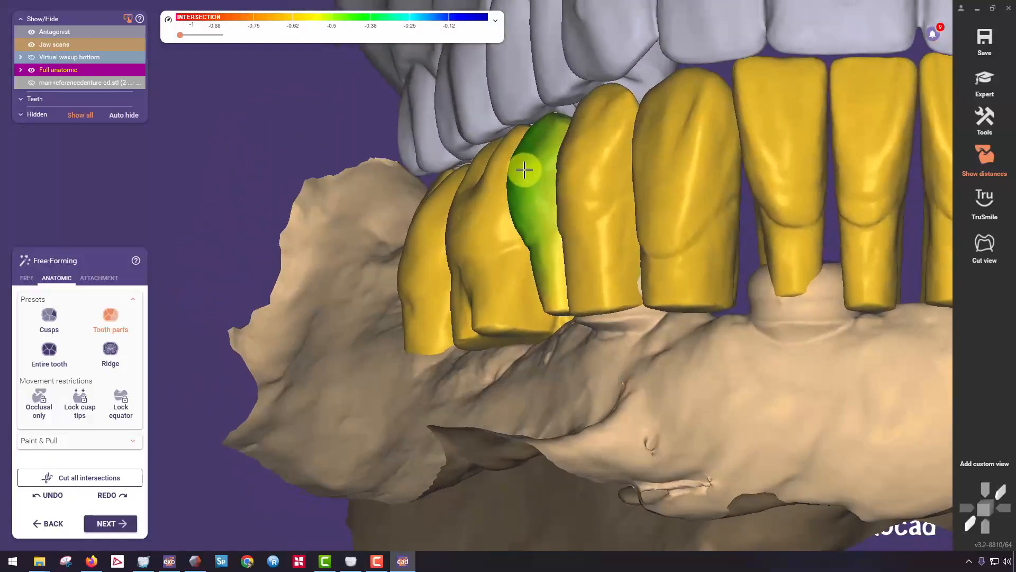
left_click_drag(482, 163, 518, 141)
right_click_drag(483, 145, 653, 221)
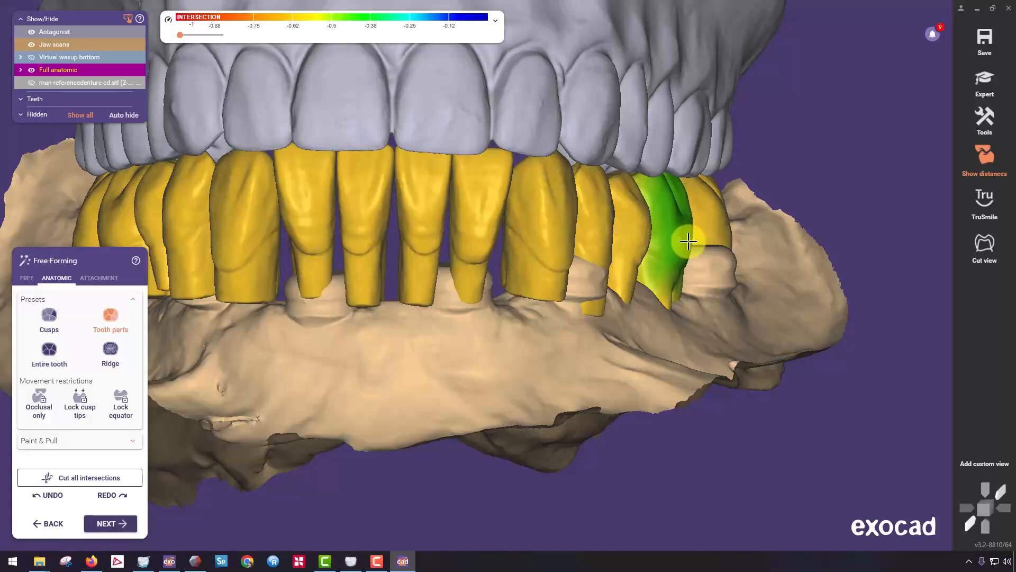
Show the reference denture and refine the right molars against it with the Tooth parts preset.
left_click(89, 83)
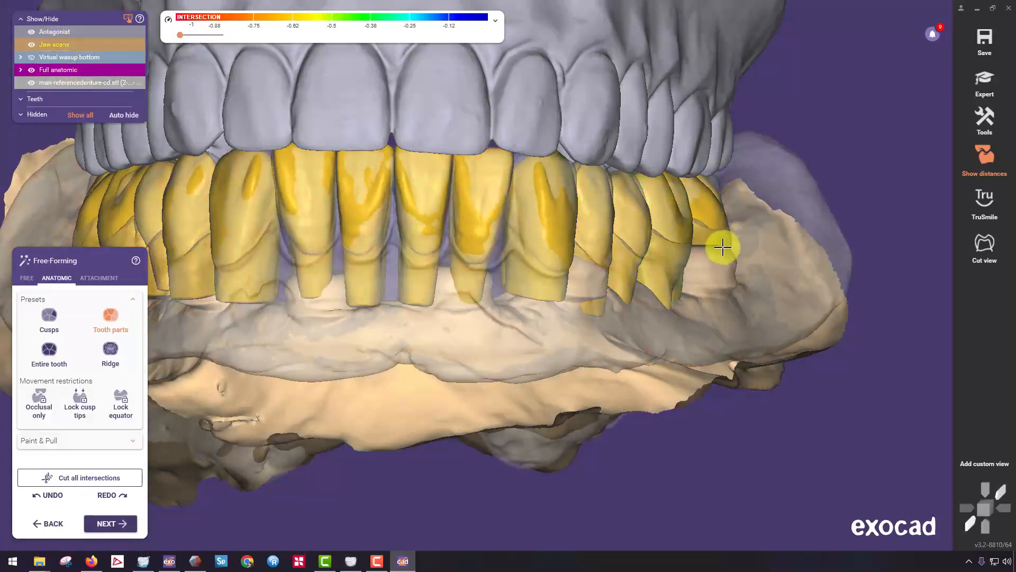
scroll(227, 200, "up", 5)
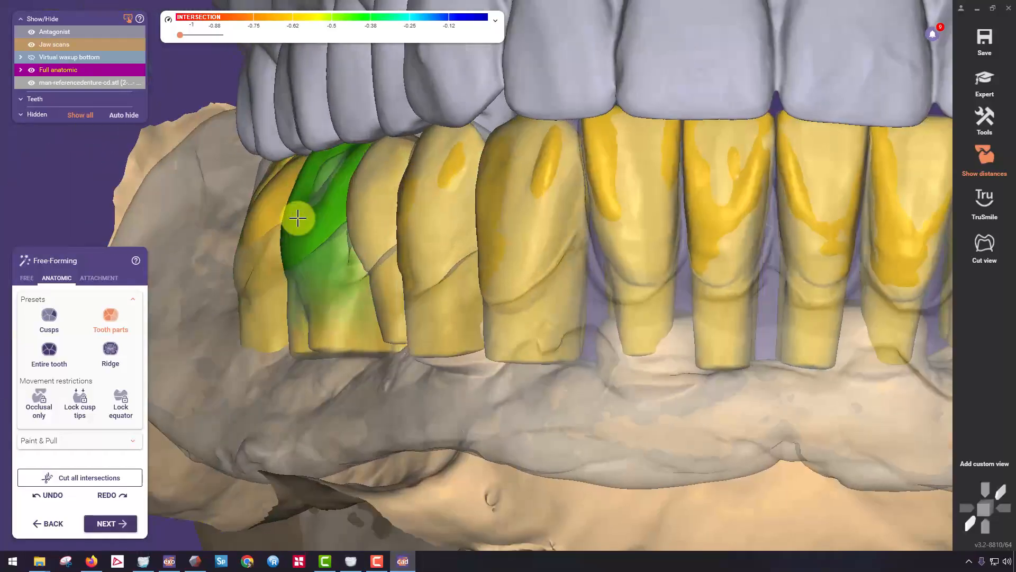
right_click_drag(298, 217, 331, 217)
right_click_drag(222, 192, 271, 210)
right_click_drag(216, 159, 229, 158)
Hide the antagonist and examine the lower teeth's occlusal contacts and fit against the reference denture from the front and above.
scroll(277, 169, "down", 3)
mouse_move(410, 170)
right_mouse_down()
mouse_move(376, 180)
mouse_move(393, 168)
right_mouse_up()
left_click(33, 32)
scroll(381, 176, "down", 5)
right_click_drag(502, 169, 526, 164)
scroll(562, 216, "up", 3)
scroll(563, 216, "up", 5)
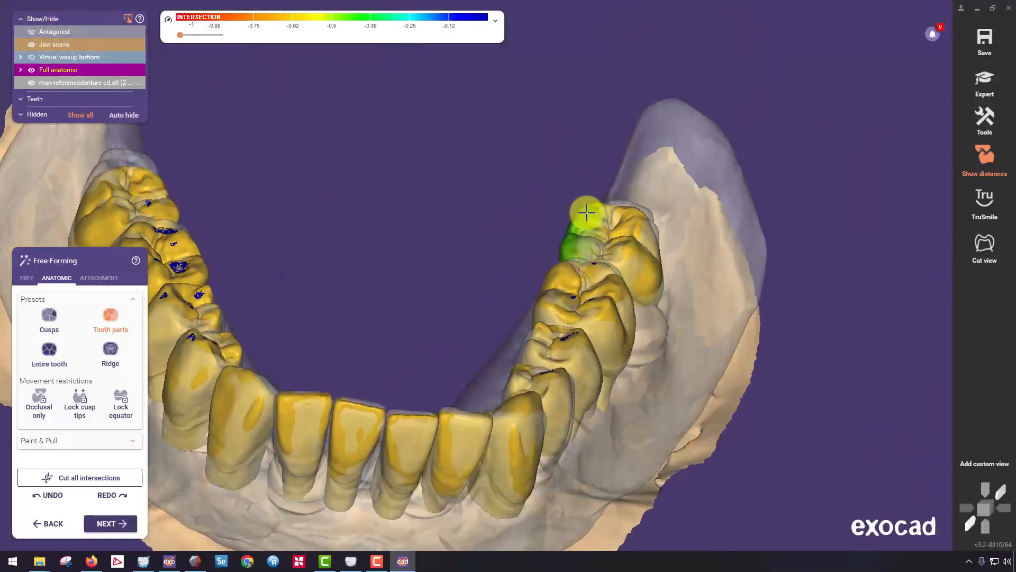
middle_click_drag(304, 272, 503, 163)
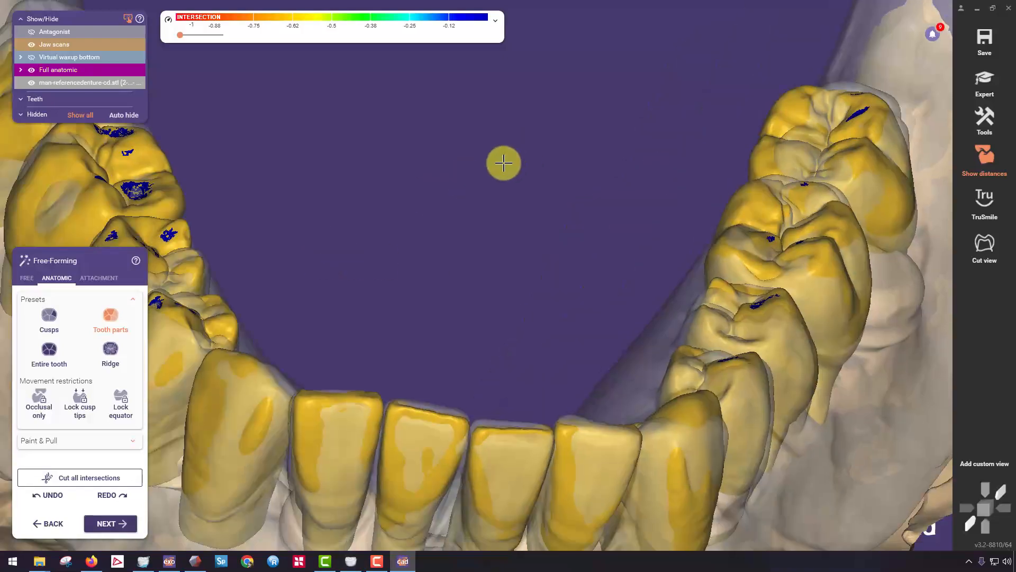
right_click_drag(503, 163, 495, 188)
middle_click_drag(460, 194, 491, 154)
scroll(490, 165, "down", 3)
right_click_drag(475, 209, 478, 192)
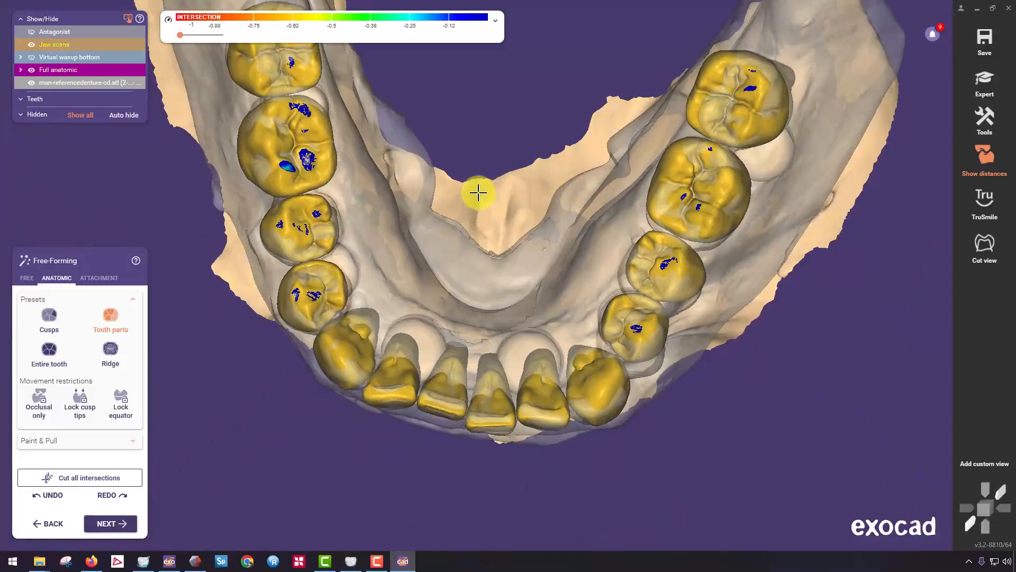
middle_click_drag(478, 192, 443, 261)
Adapt the reshaped teeth to the static occlusion at 0 mm and proceed to the gingiva base design for 18-31.
left_click(27, 278)
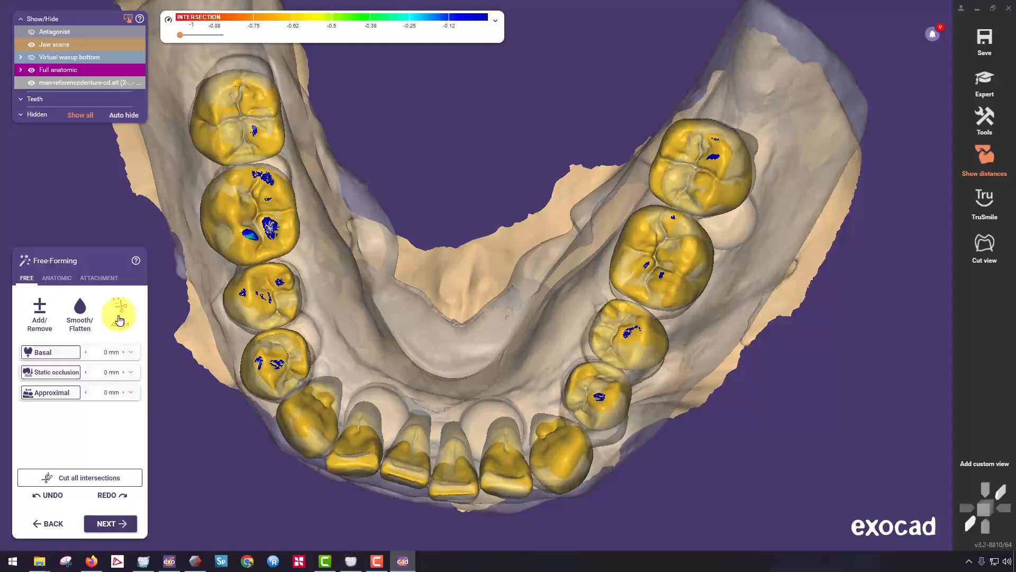
left_click(64, 371)
right_click_drag(365, 312, 370, 351)
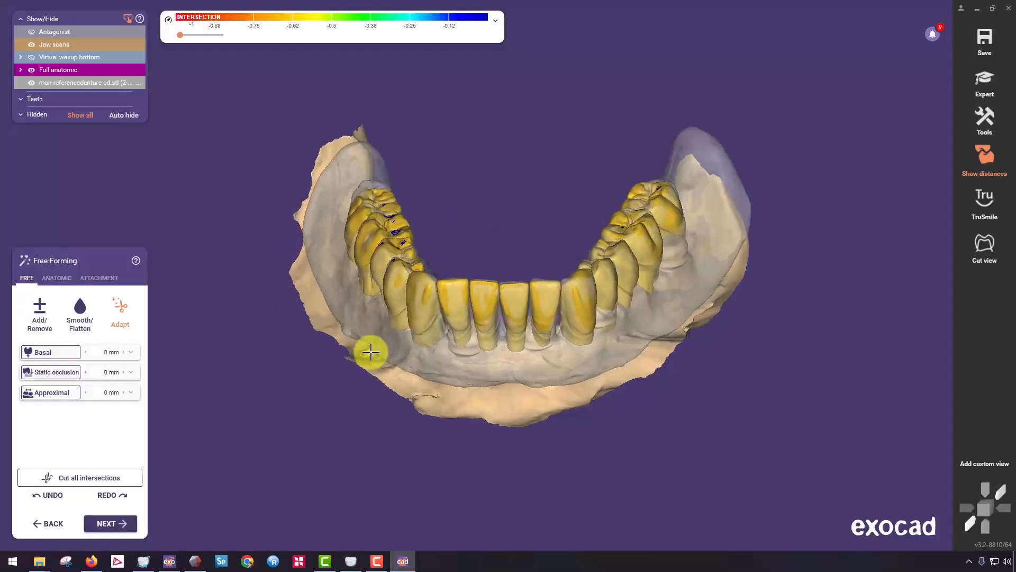
left_click(105, 522)
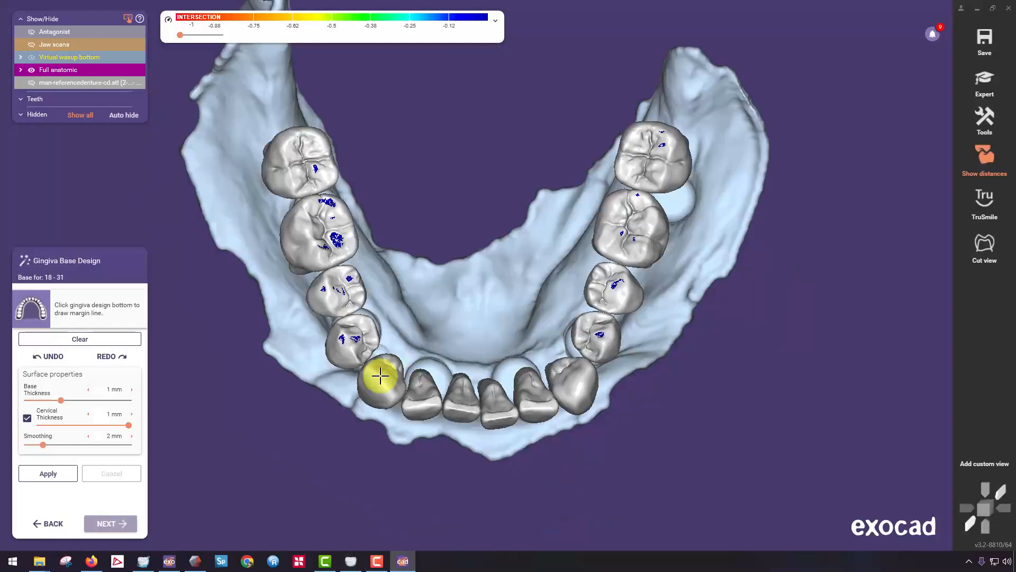
With the reference denture shown, draw the gingiva margin line along the buccal side from the right second molar around the front to the left molars.
right_click_drag(381, 374, 410, 318)
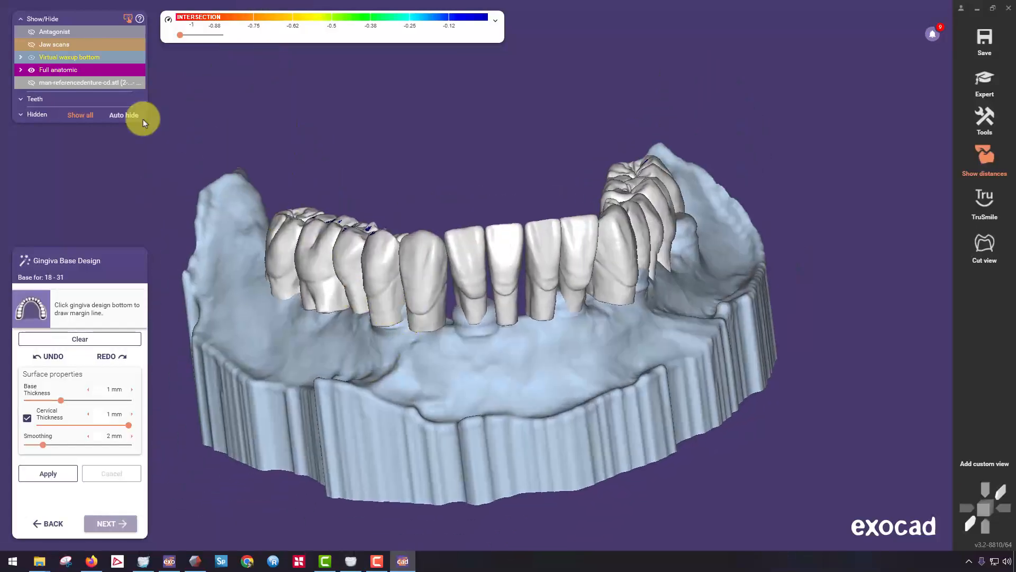
left_click(103, 83)
right_click_drag(306, 229, 298, 281)
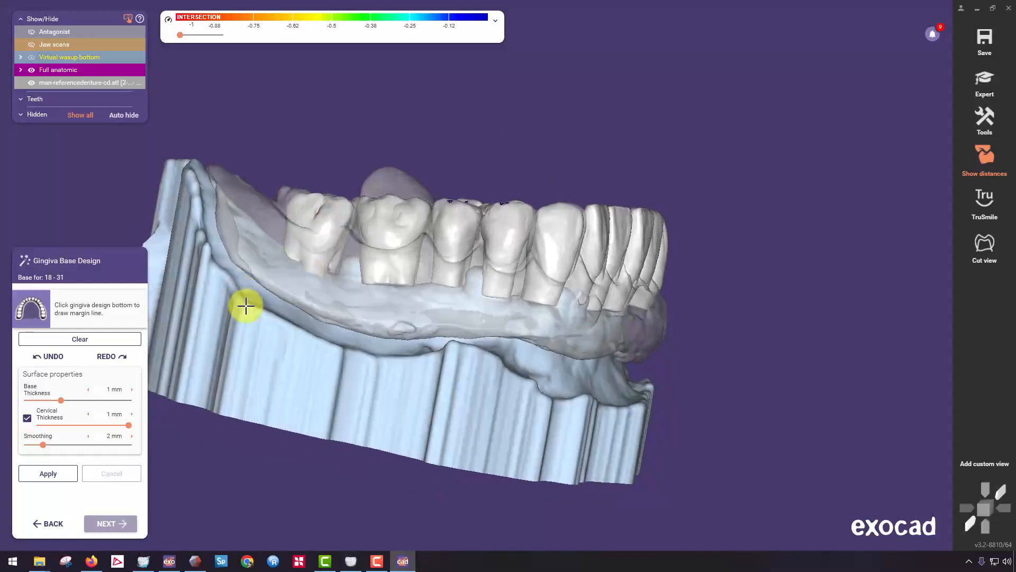
mouse_move(214, 287)
right_mouse_down()
mouse_move(265, 261)
mouse_move(225, 271)
right_mouse_up()
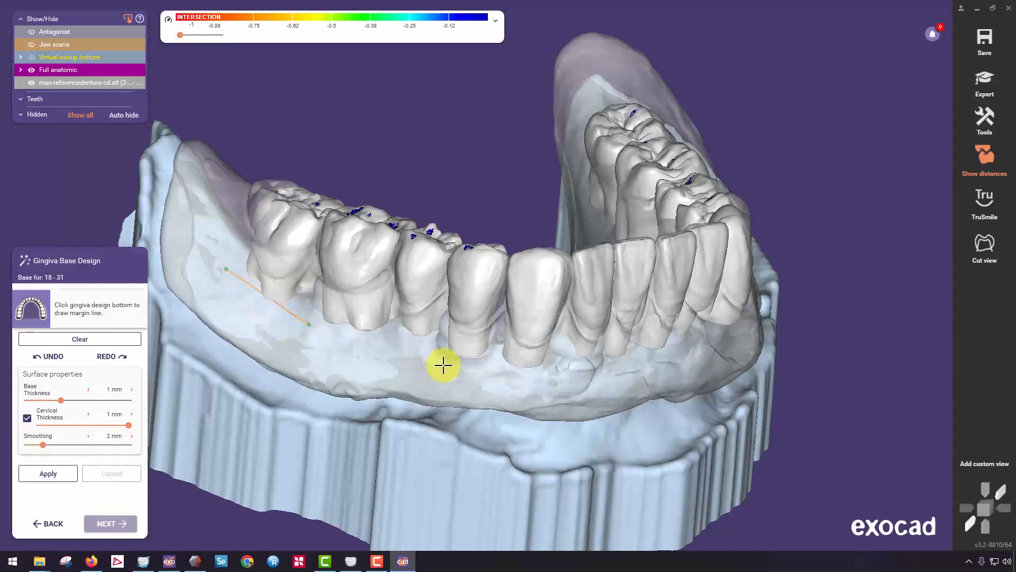
right_click_drag(445, 367, 443, 356)
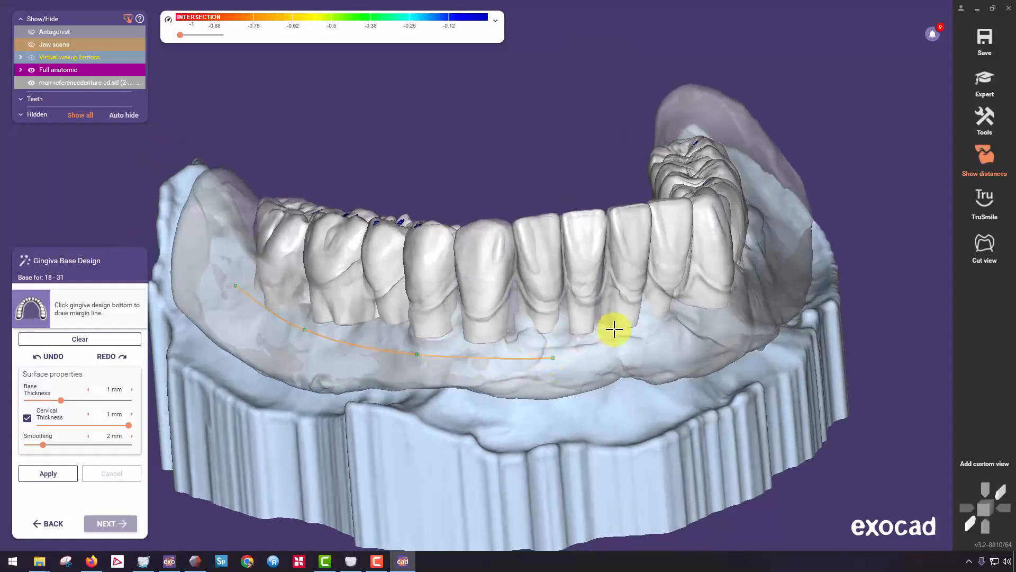
scroll(65, 83, "down", 5)
right_click_drag(560, 279, 633, 312)
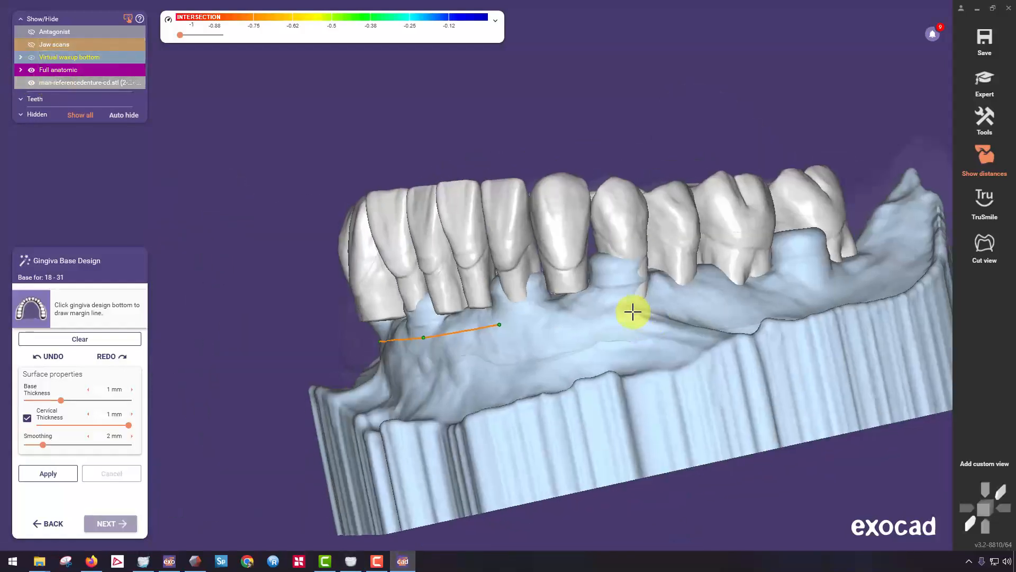
right_click_drag(720, 289, 641, 254)
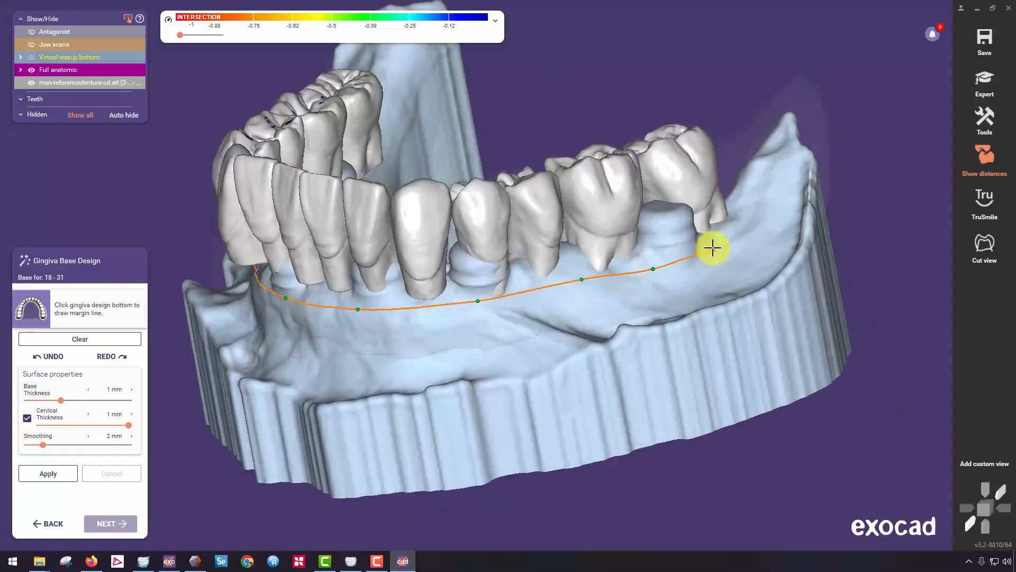
Continue the margin line around the left second molar and along the lingual side, close it behind the right second molar, and generate the gingiva base.
right_click_drag(712, 247, 406, 180)
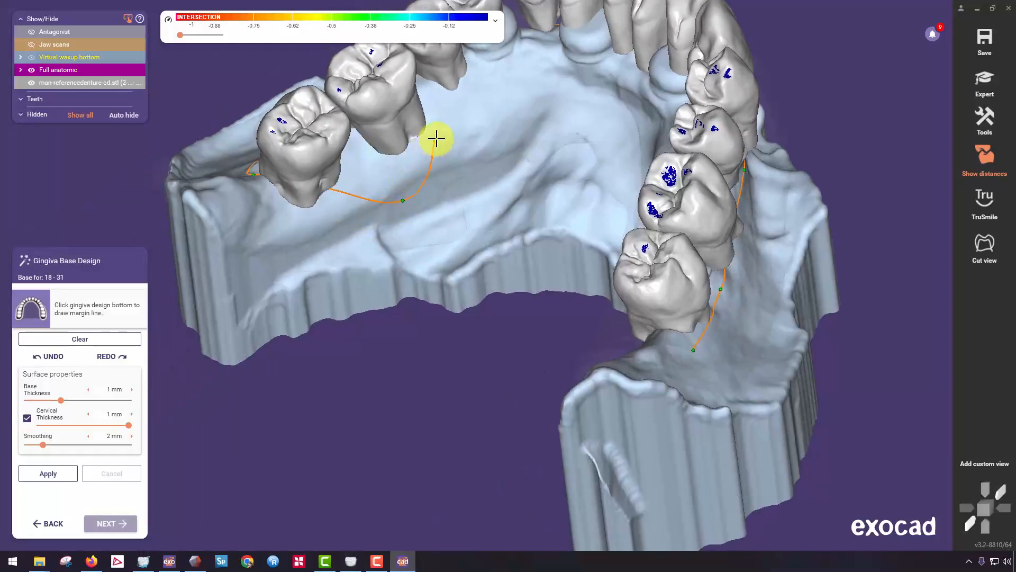
right_click_drag(436, 139, 452, 122)
left_click(48, 473)
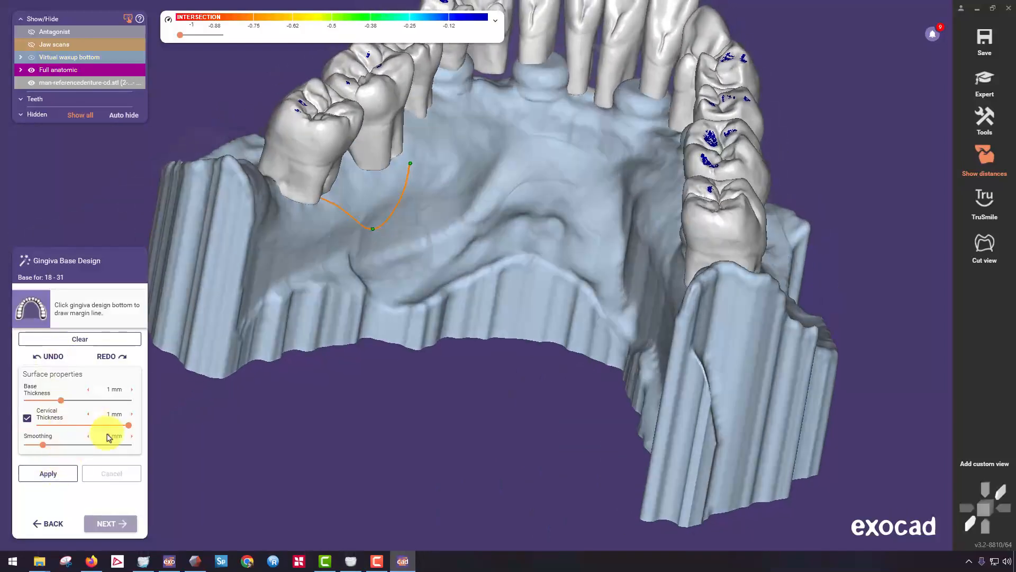
right_click_drag(290, 210, 392, 259)
right_click_drag(428, 175, 442, 131)
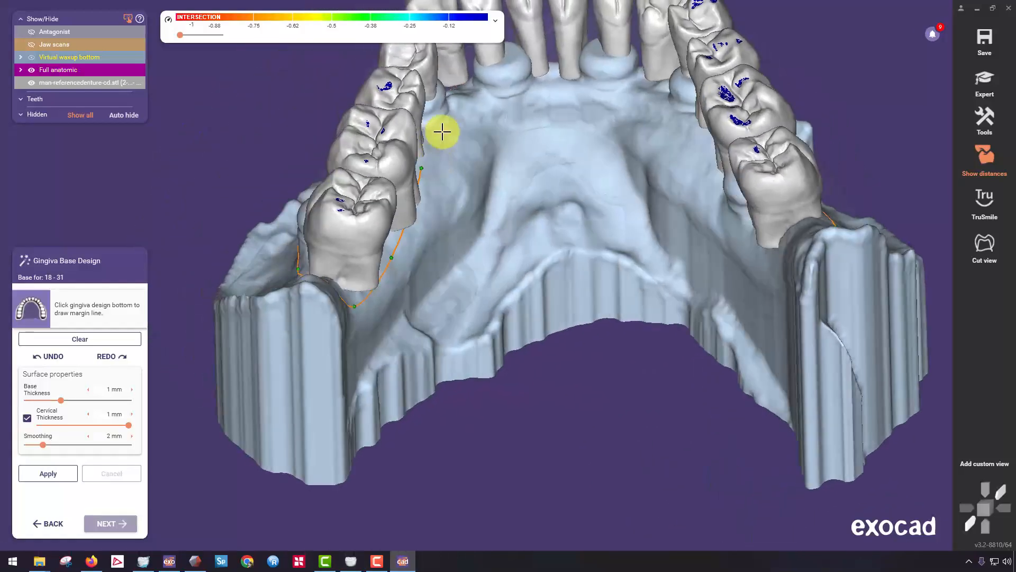
right_click_drag(591, 104, 607, 111)
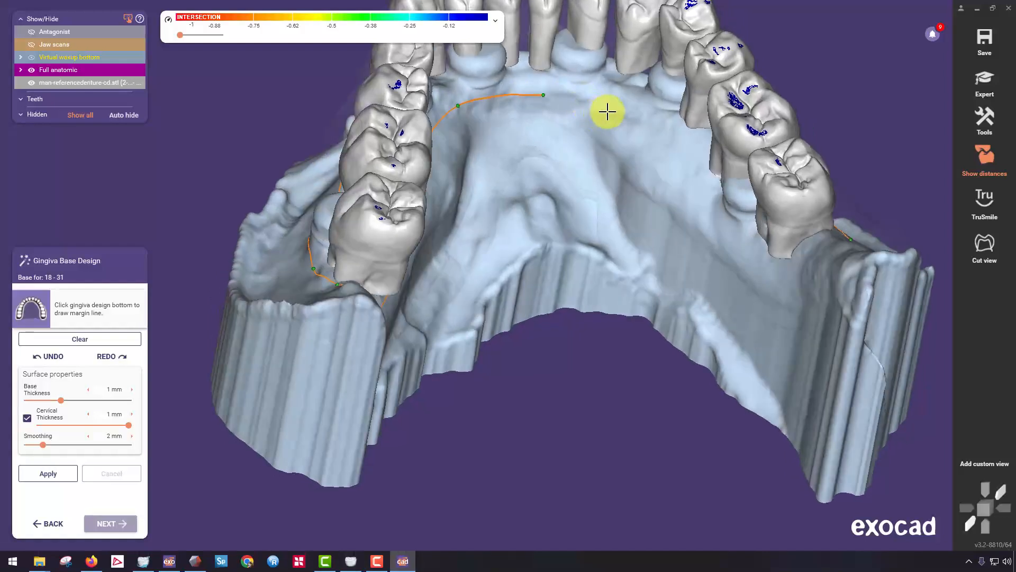
right_click_drag(775, 263, 810, 275)
left_click(838, 261)
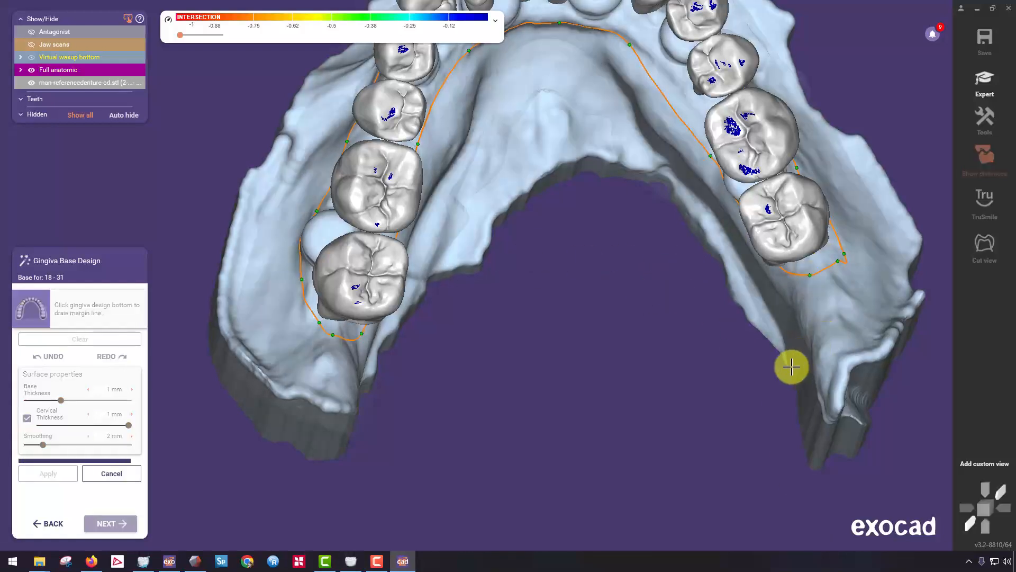
Correct the margin line around the back of the right second molar and reapply the gingiva base.
right_click_drag(791, 366, 493, 284)
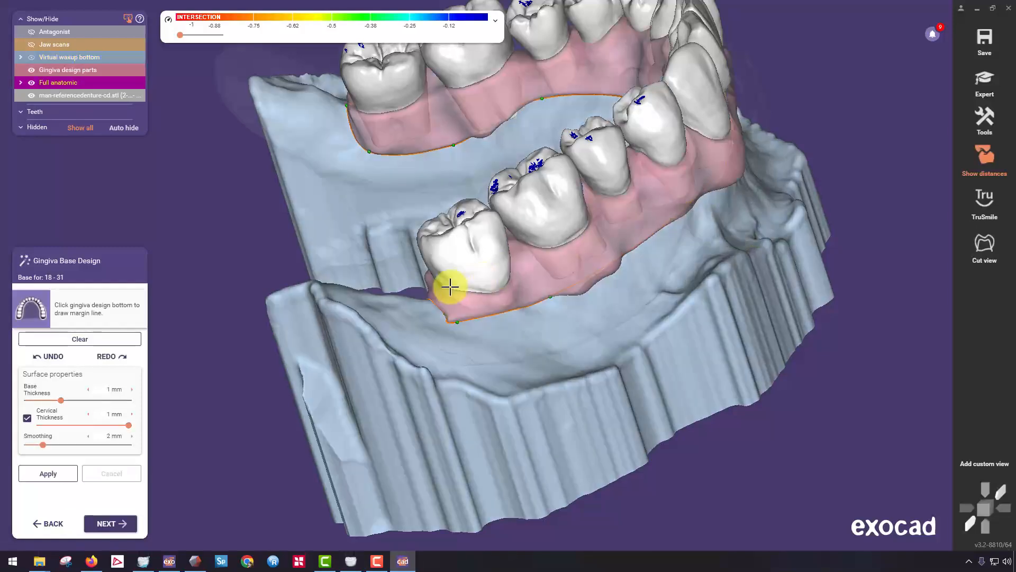
right_click_drag(462, 320, 466, 322)
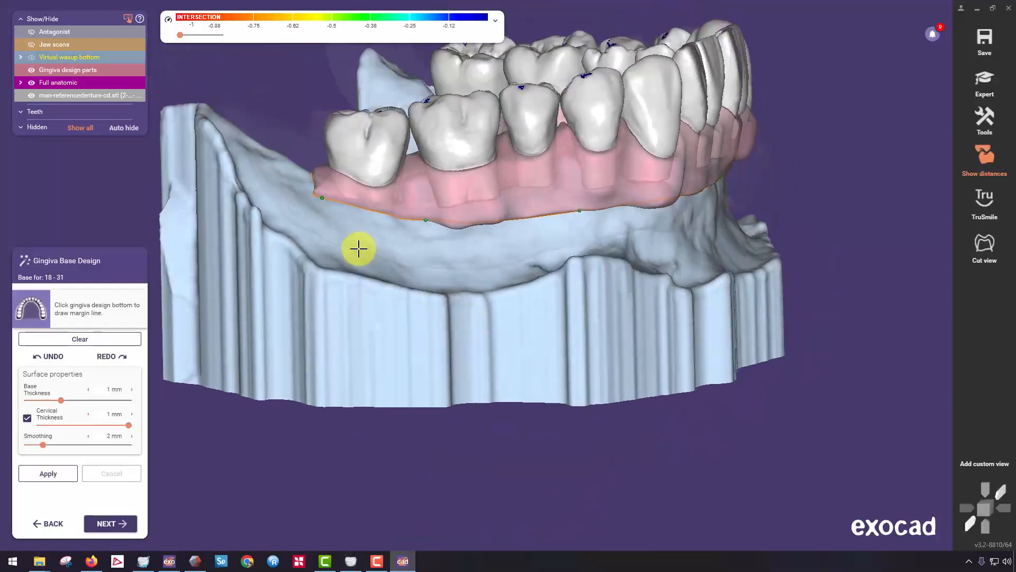
scroll(333, 230, "up", 4)
right_click_drag(327, 227, 256, 341)
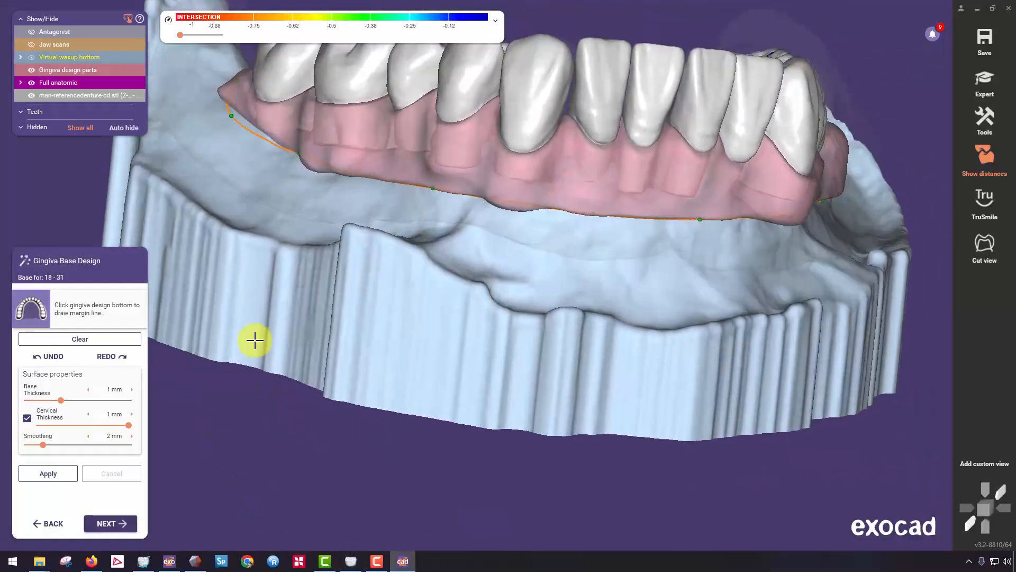
left_click(47, 473)
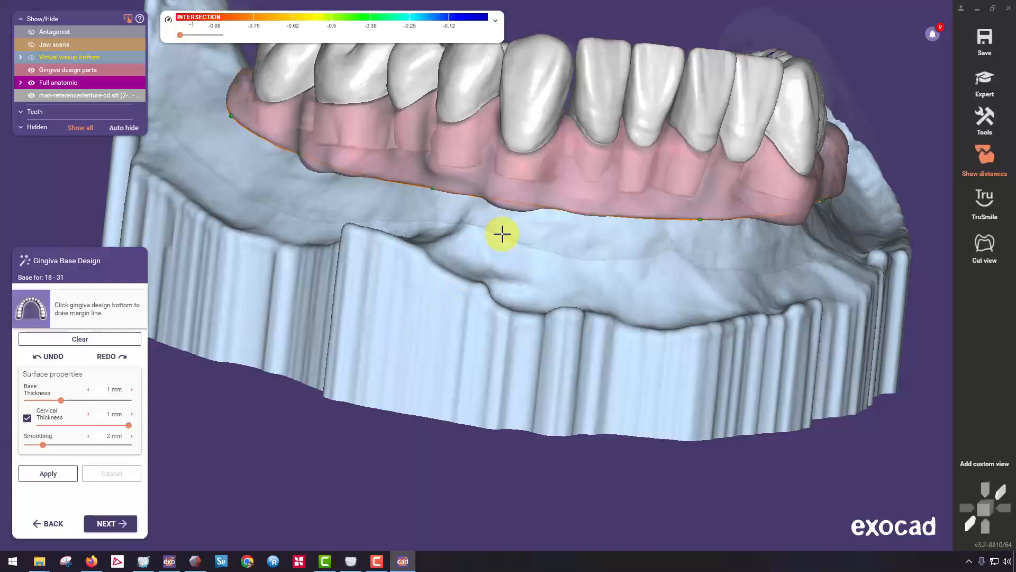
Proceed to free-forming the gingiva and shape the area around the right second molar with the Small region preset.
right_click_drag(501, 233, 212, 424)
left_click(117, 521)
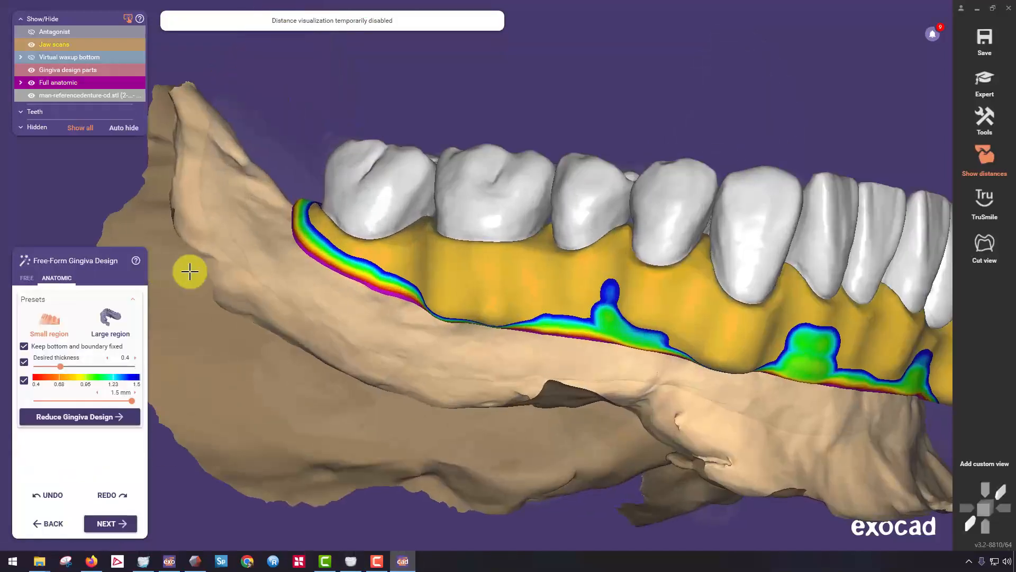
scroll(325, 235, "up", 3)
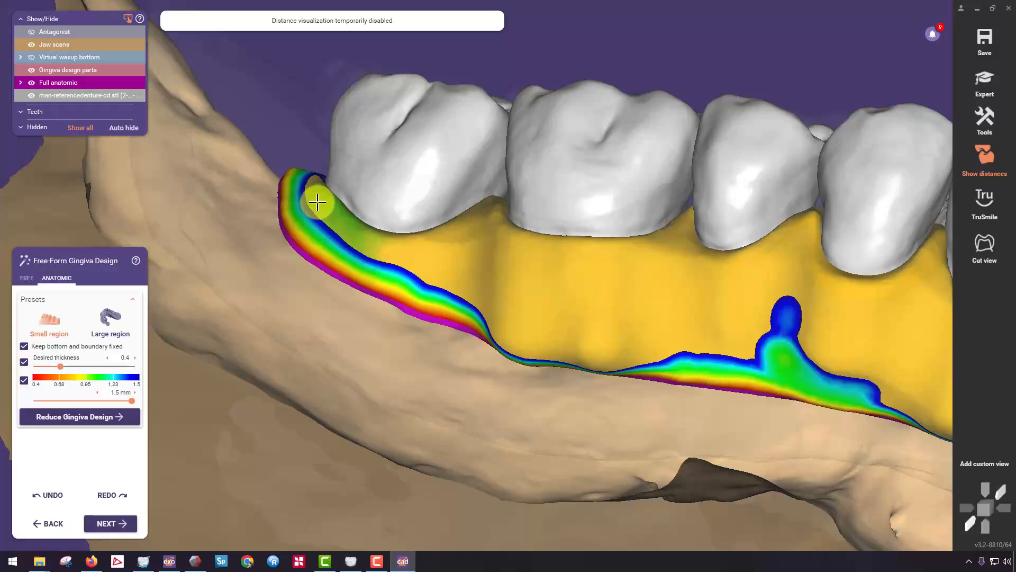
right_click_drag(386, 208, 342, 197)
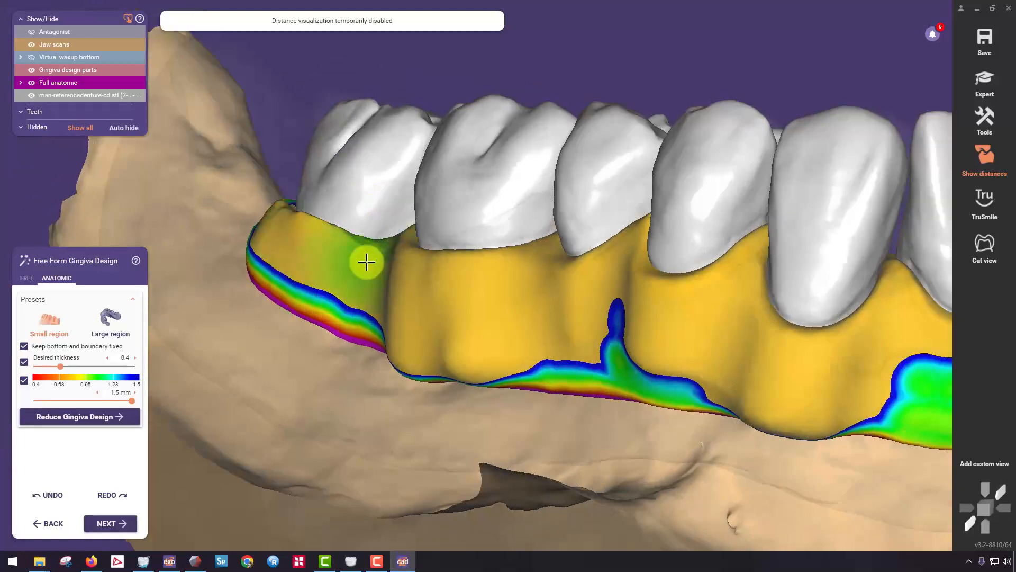
right_click_drag(417, 229, 453, 237)
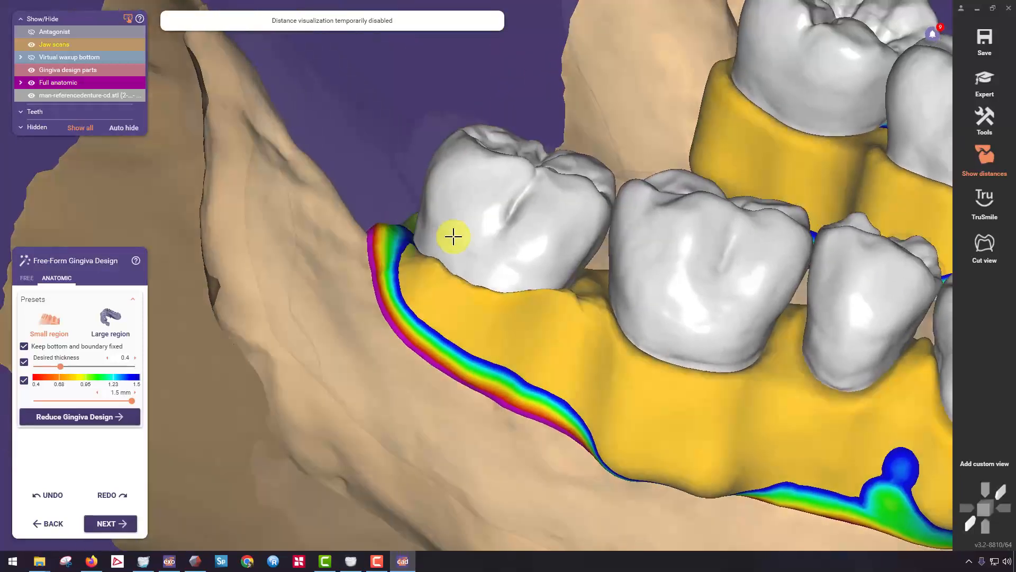
Using the Large region preset, pull the gingiva outward behind and buccal of the right second molar and along the lingual side of the right teeth.
left_click(109, 318)
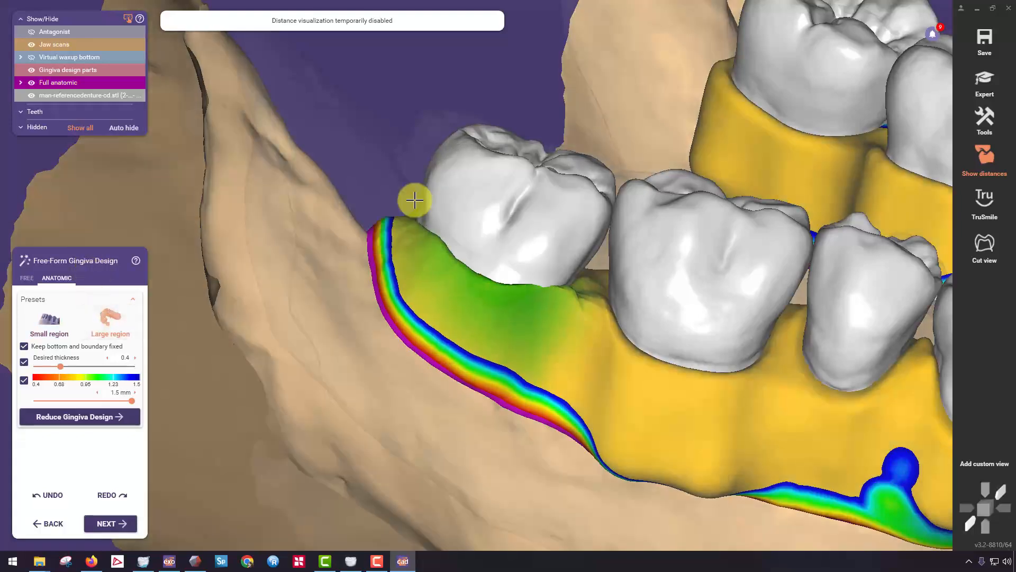
left_click(415, 199)
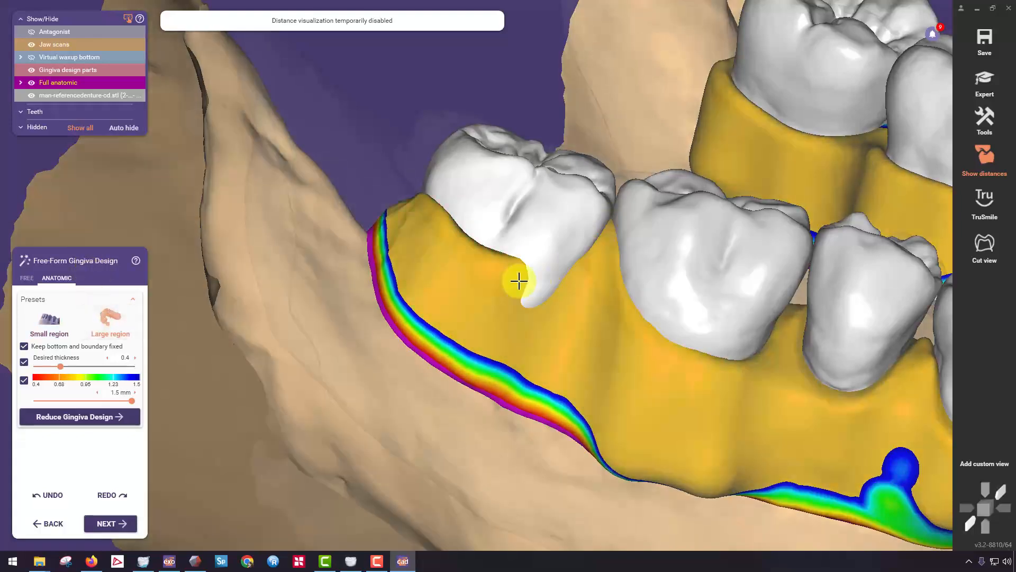
right_click_drag(518, 281, 584, 245)
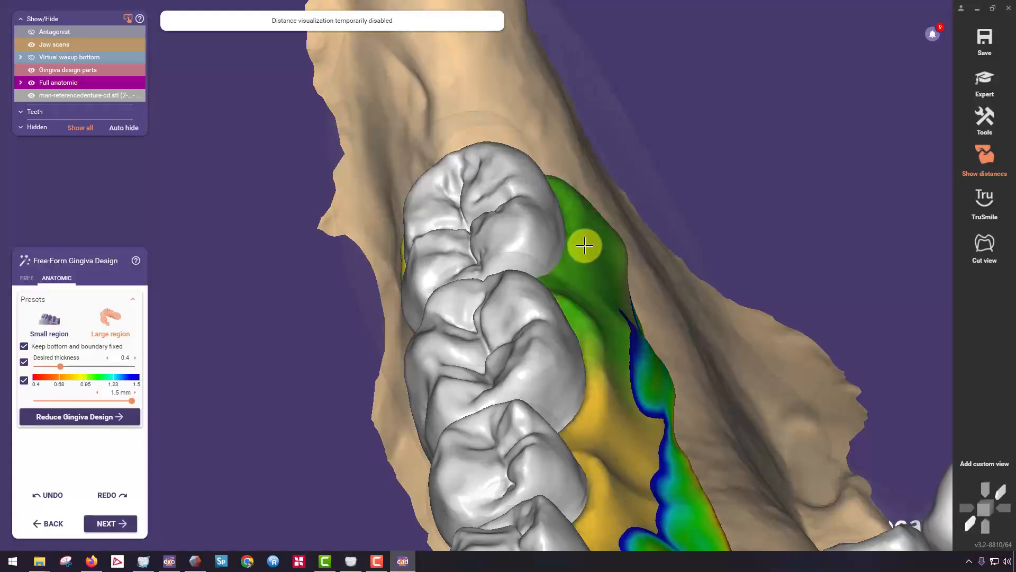
right_click_drag(608, 423, 563, 292)
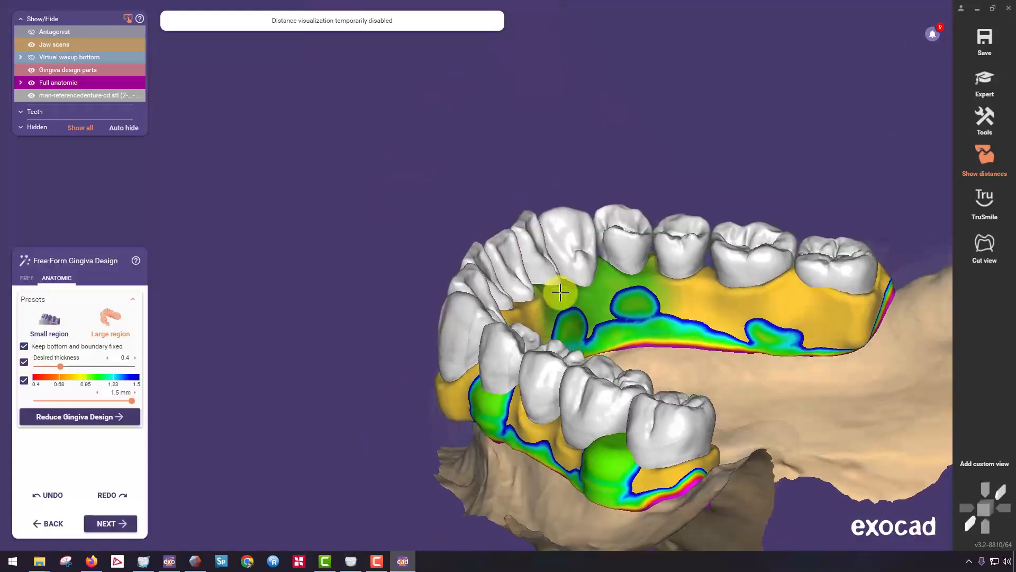
scroll(561, 343, "up", 3)
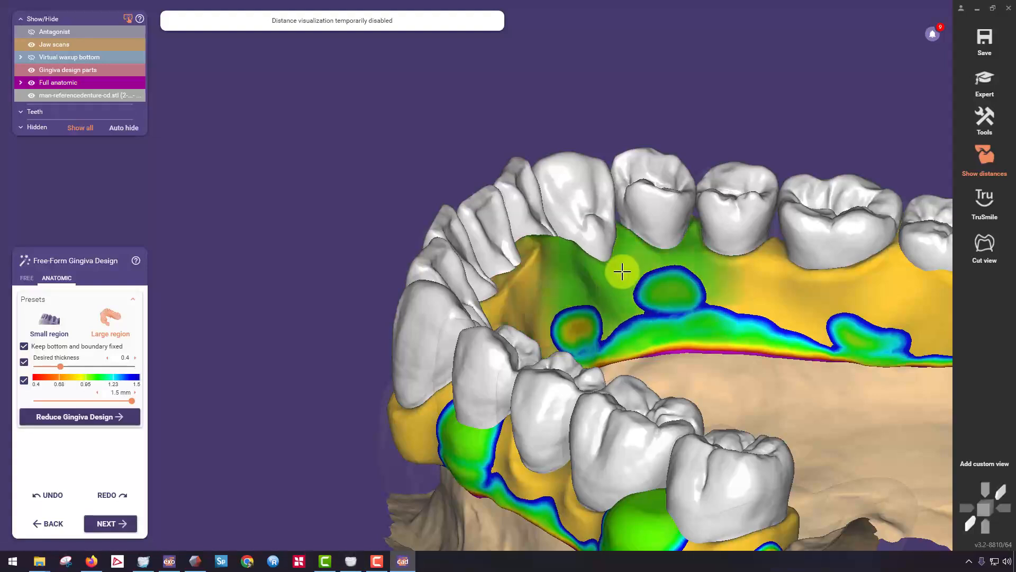
mouse_move(621, 256)
right_mouse_down()
mouse_move(690, 281)
mouse_move(354, 303)
right_mouse_up()
Switch to free brushing and add material with Add/Remove over the thin areas along the lingual side of the arch.
left_click(26, 277)
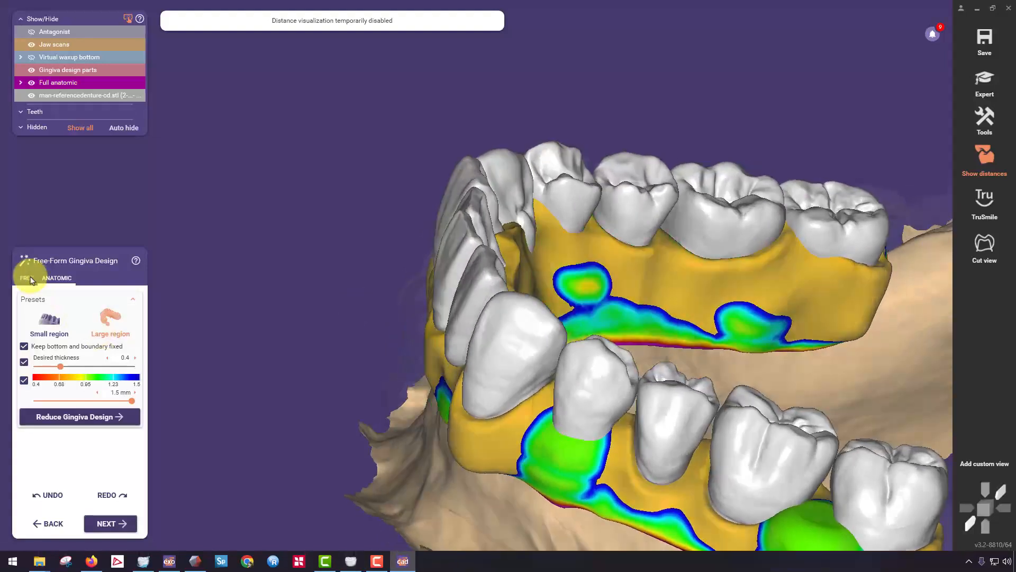
left_click(58, 323)
mouse_move(678, 272)
left_mouse_down()
mouse_move(617, 256)
mouse_move(705, 267)
mouse_move(780, 257)
mouse_move(669, 233)
mouse_move(794, 272)
mouse_move(765, 308)
mouse_move(618, 317)
left_mouse_up()
mouse_move(609, 312)
right_mouse_down()
mouse_move(578, 302)
mouse_move(578, 317)
right_mouse_up()
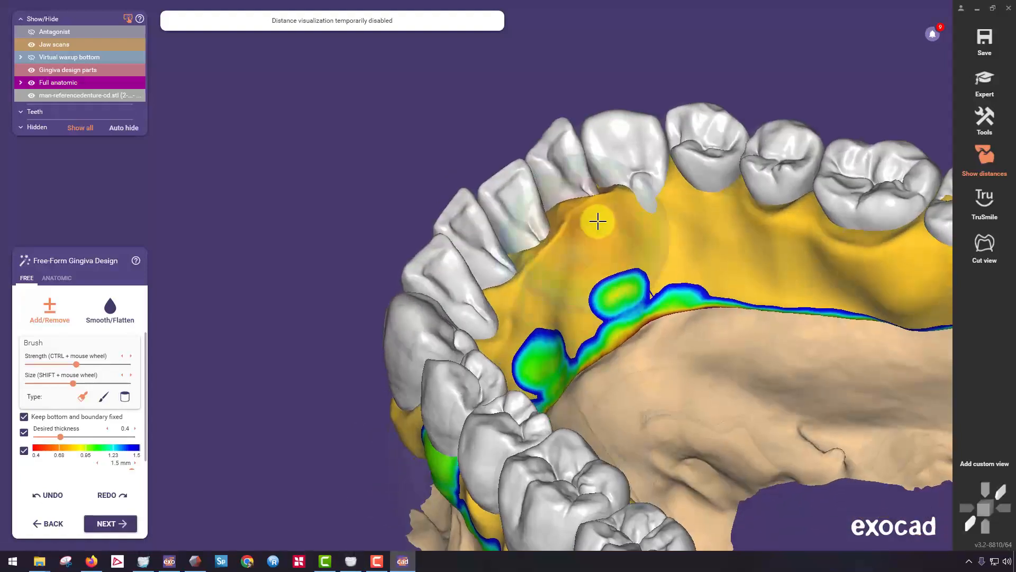
mouse_move(633, 199)
left_mouse_down()
mouse_move(574, 324)
mouse_move(683, 279)
left_mouse_up()
right_click_drag(682, 278, 543, 338)
mouse_move(543, 339)
left_mouse_down()
mouse_move(549, 270)
mouse_move(476, 334)
mouse_move(535, 427)
mouse_move(544, 425)
left_mouse_up()
right_click_drag(544, 425, 464, 283)
mouse_move(464, 283)
left_mouse_down()
mouse_move(395, 263)
mouse_move(354, 274)
mouse_move(277, 254)
mouse_move(329, 295)
mouse_move(418, 256)
mouse_move(376, 259)
mouse_move(399, 254)
mouse_move(344, 243)
mouse_move(503, 237)
left_mouse_up()
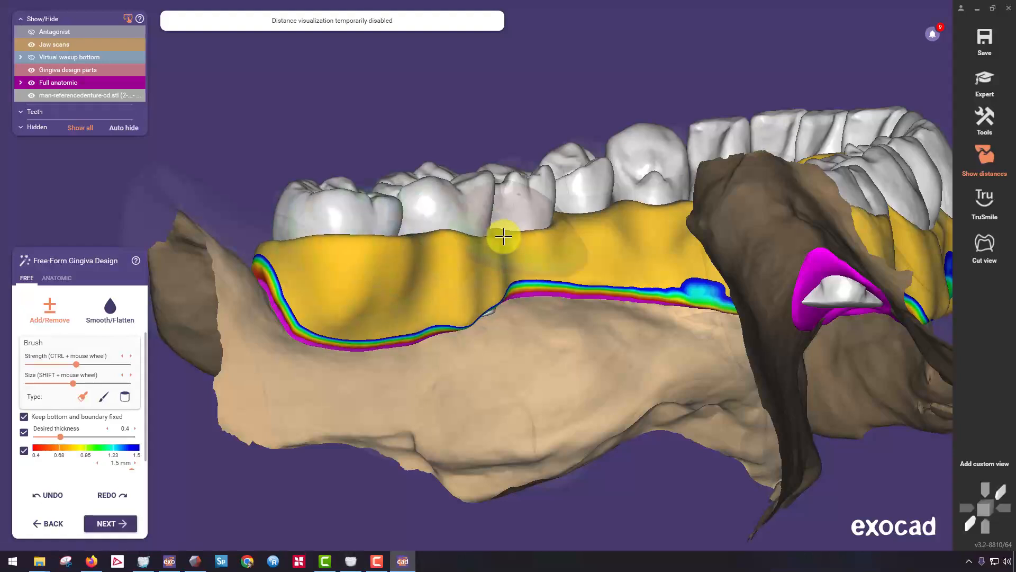
Add material to the thin areas along the buccal side, from the left molars around the incisors to the right canine.
mouse_move(581, 211)
left_mouse_down()
mouse_move(612, 199)
mouse_move(445, 311)
mouse_move(558, 286)
mouse_move(703, 288)
left_mouse_up()
mouse_move(703, 288)
right_mouse_down()
mouse_move(626, 295)
mouse_move(617, 238)
mouse_move(546, 248)
right_mouse_up()
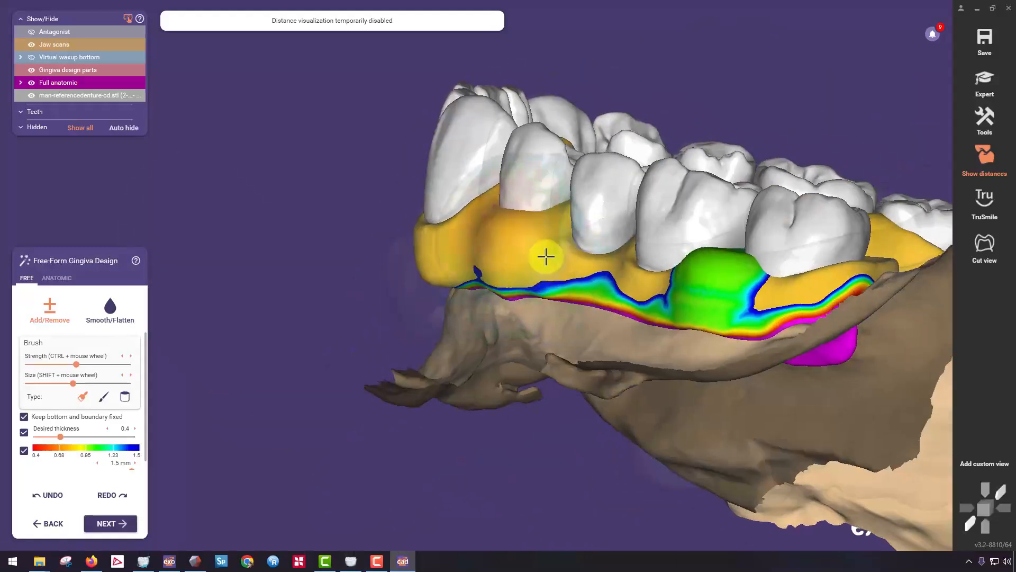
mouse_move(546, 257)
left_mouse_down()
mouse_move(630, 266)
mouse_move(721, 294)
mouse_move(722, 256)
mouse_move(798, 268)
mouse_move(865, 259)
left_mouse_up()
right_click_drag(784, 261, 598, 275)
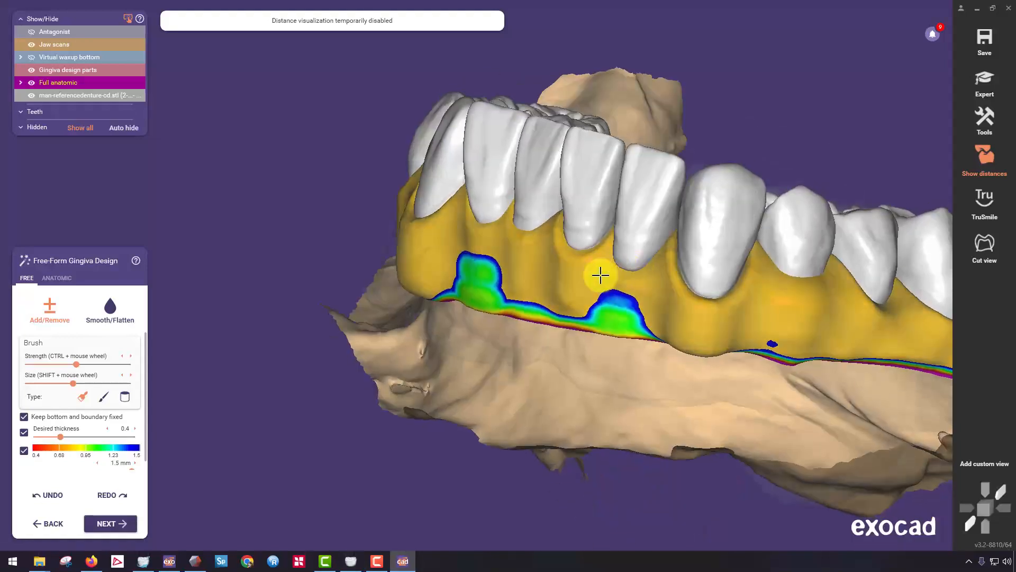
mouse_move(599, 275)
left_mouse_down()
mouse_move(635, 306)
mouse_move(471, 286)
left_mouse_up()
mouse_move(595, 306)
left_mouse_down()
mouse_move(756, 322)
mouse_move(789, 342)
left_mouse_up()
right_click_drag(476, 296, 603, 299)
mouse_move(537, 280)
left_mouse_down()
mouse_move(324, 227)
mouse_move(291, 229)
left_mouse_up()
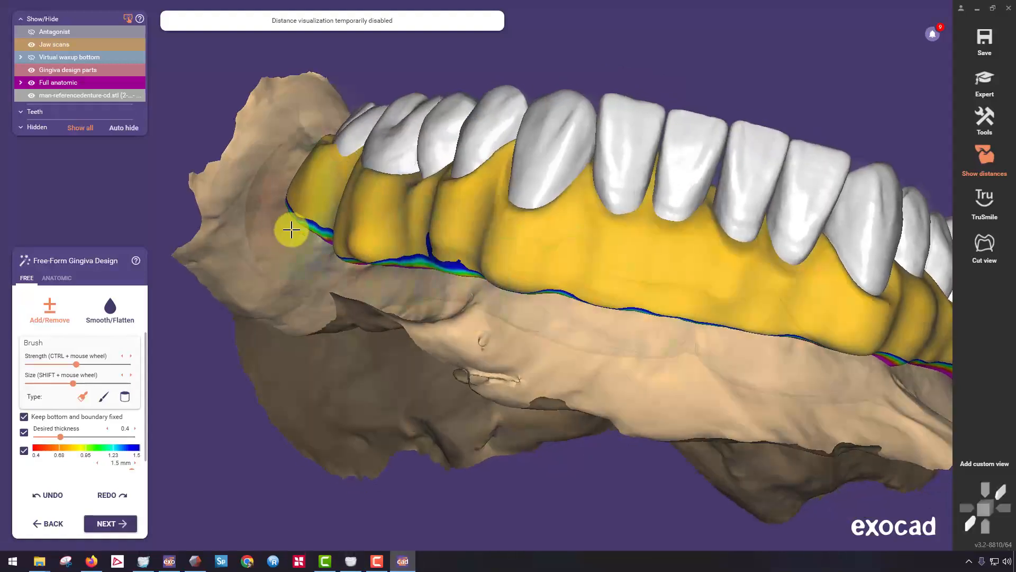
Smooth the buccal gingiva with Smooth/Flatten from the right molars around the front teeth to the left side.
right_click_drag(290, 229, 301, 227)
left_click(109, 307)
mouse_move(316, 132)
left_mouse_down()
mouse_move(306, 109)
mouse_move(358, 145)
mouse_move(357, 258)
left_mouse_up()
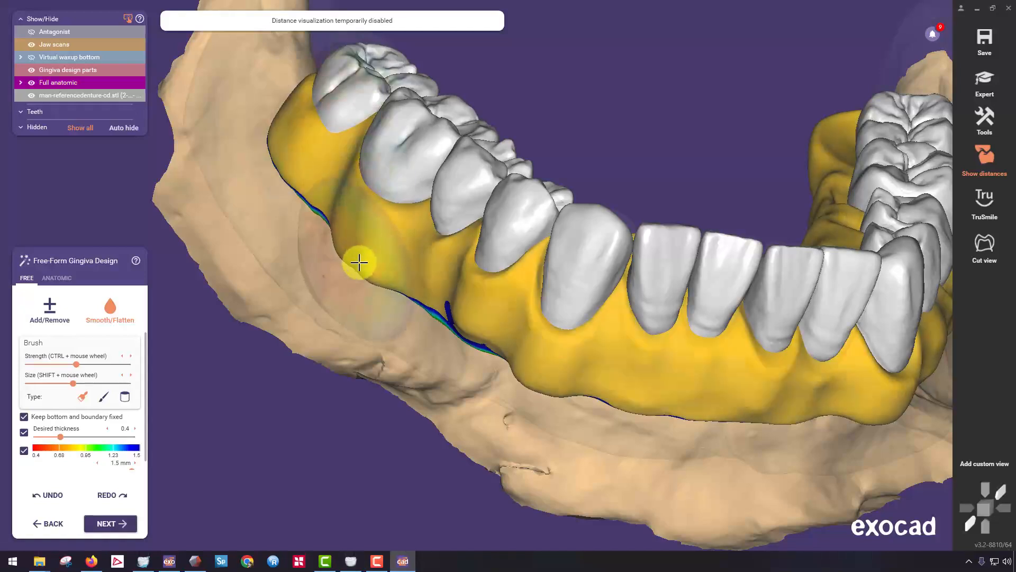
mouse_move(335, 210)
left_mouse_down()
mouse_move(438, 236)
mouse_move(458, 263)
left_mouse_up()
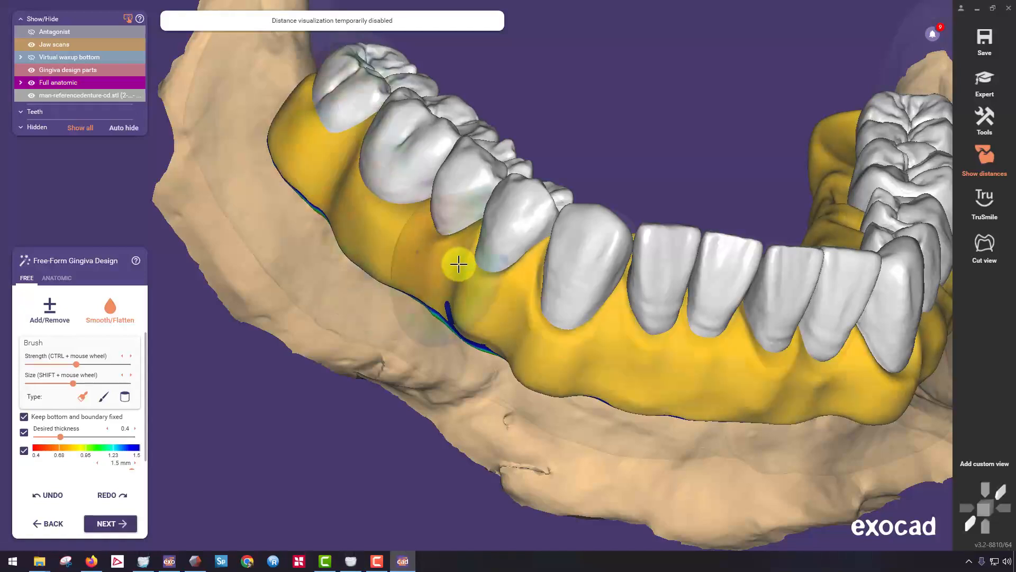
mouse_move(492, 306)
left_mouse_down()
mouse_move(517, 290)
mouse_move(567, 334)
mouse_move(608, 347)
left_mouse_up()
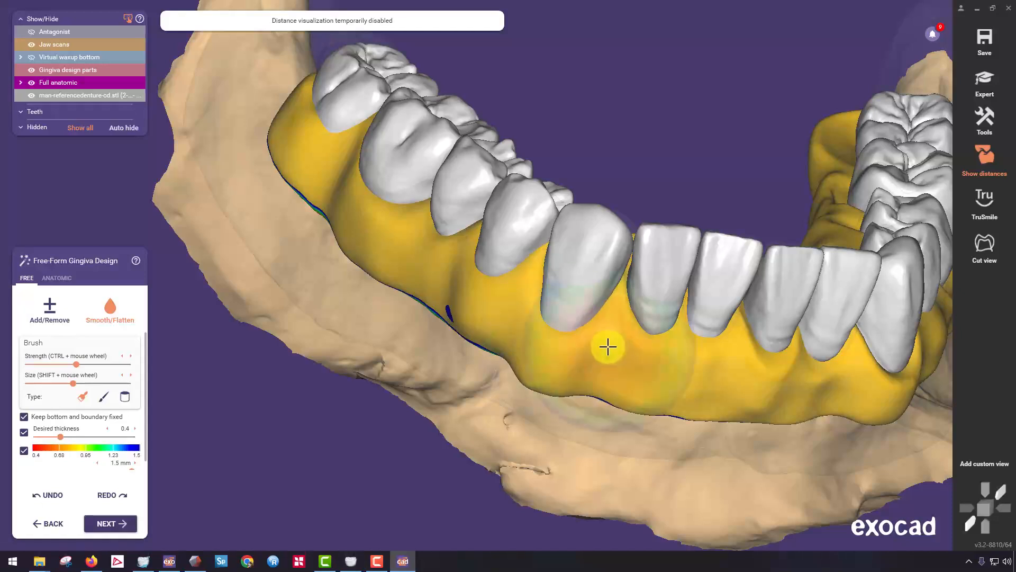
right_click_drag(608, 347, 659, 338)
left_click_drag(660, 339, 716, 374)
right_click_drag(717, 374, 697, 340)
left_click_drag(696, 341, 812, 348)
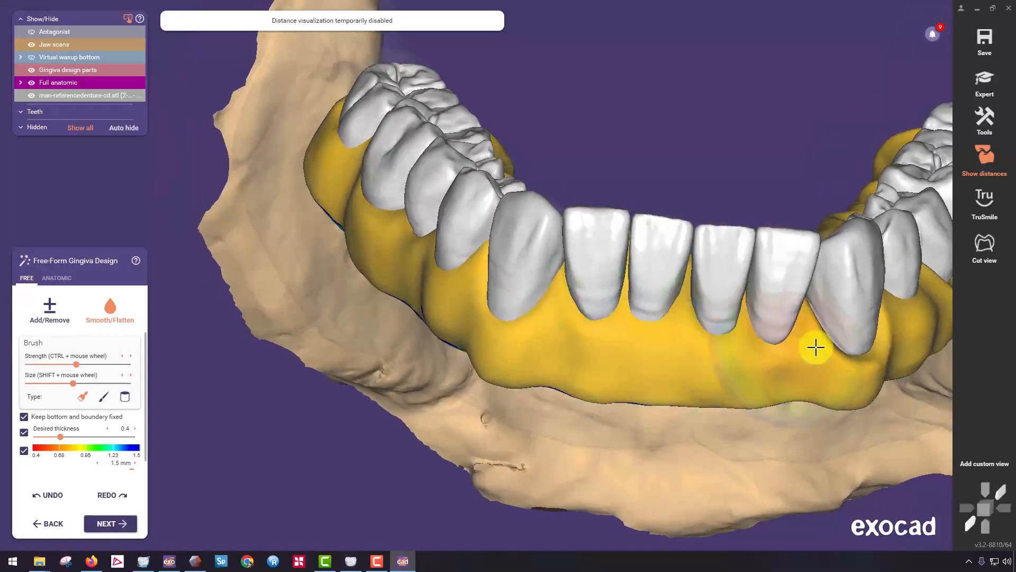
mouse_move(812, 347)
right_mouse_down()
mouse_move(801, 330)
mouse_move(513, 295)
mouse_move(665, 281)
mouse_move(424, 286)
mouse_move(378, 298)
right_mouse_up()
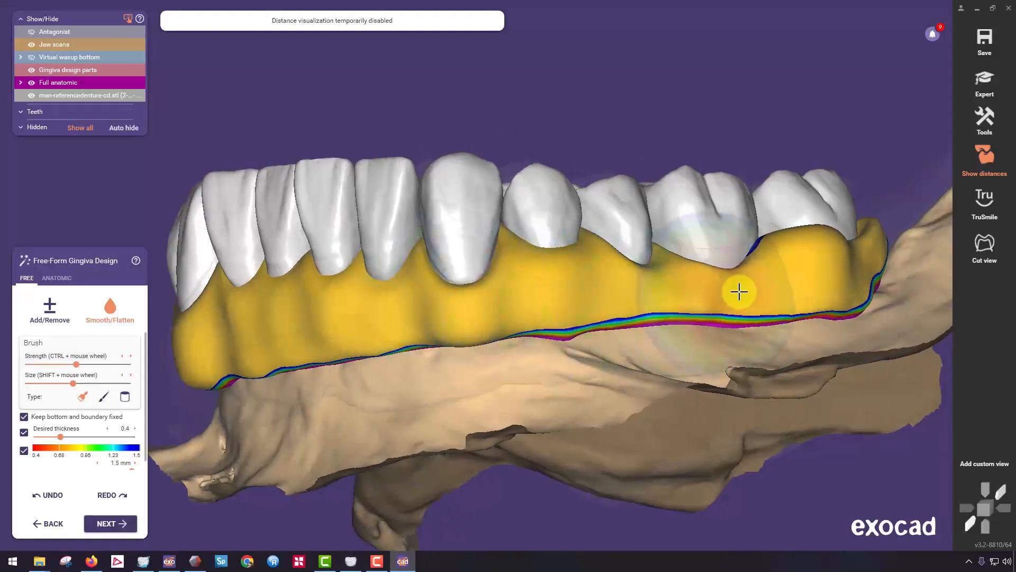
Add material on the buccal side of the left molars, then smooth that area to blend it into the surrounding gingiva.
left_click(49, 307)
mouse_move(674, 267)
left_mouse_down()
mouse_move(664, 240)
mouse_move(753, 288)
mouse_move(762, 247)
mouse_move(781, 313)
left_mouse_up()
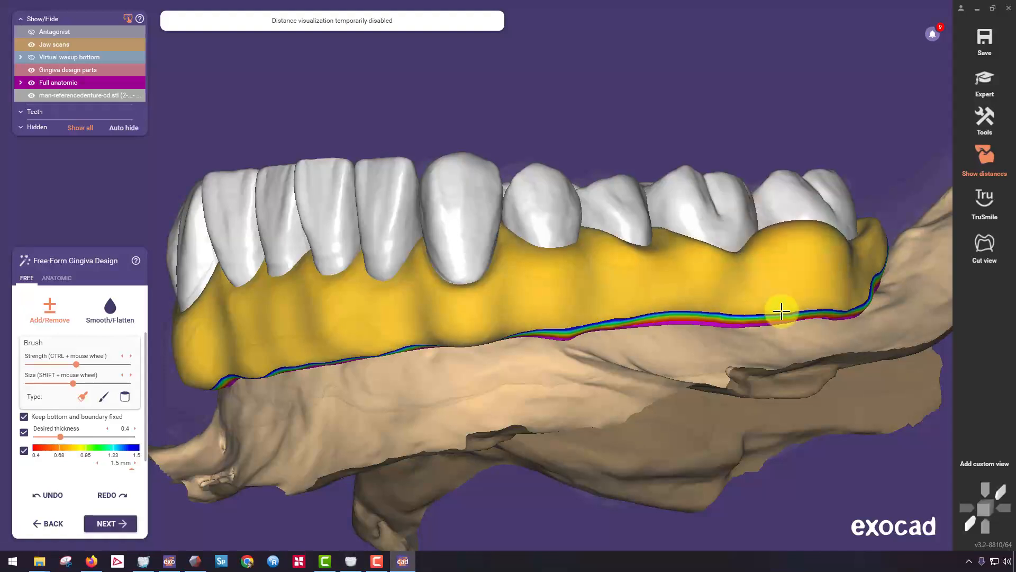
right_click_drag(781, 312, 783, 312)
left_click(110, 307)
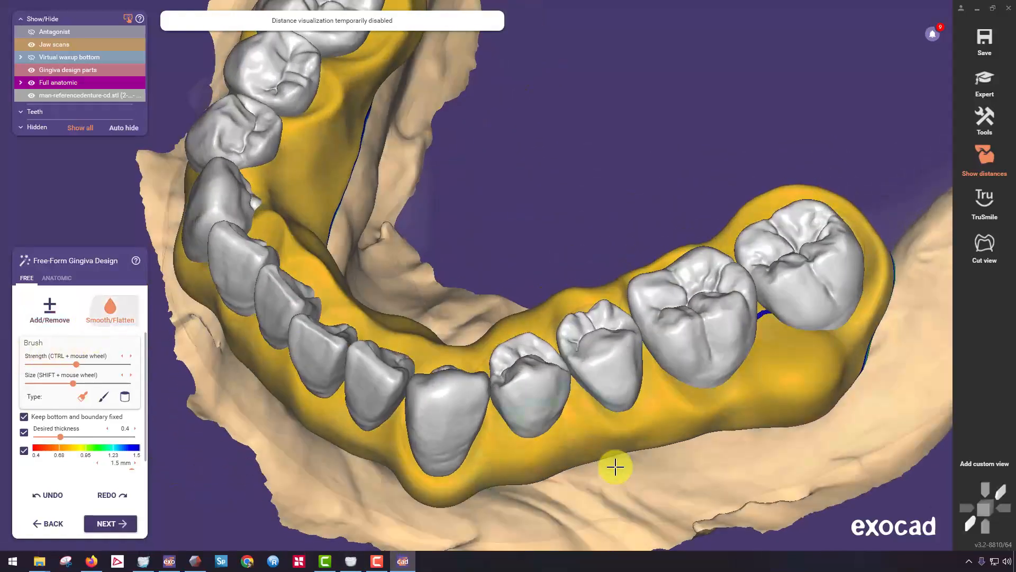
mouse_move(623, 422)
left_mouse_down()
mouse_move(827, 372)
mouse_move(799, 361)
left_mouse_up()
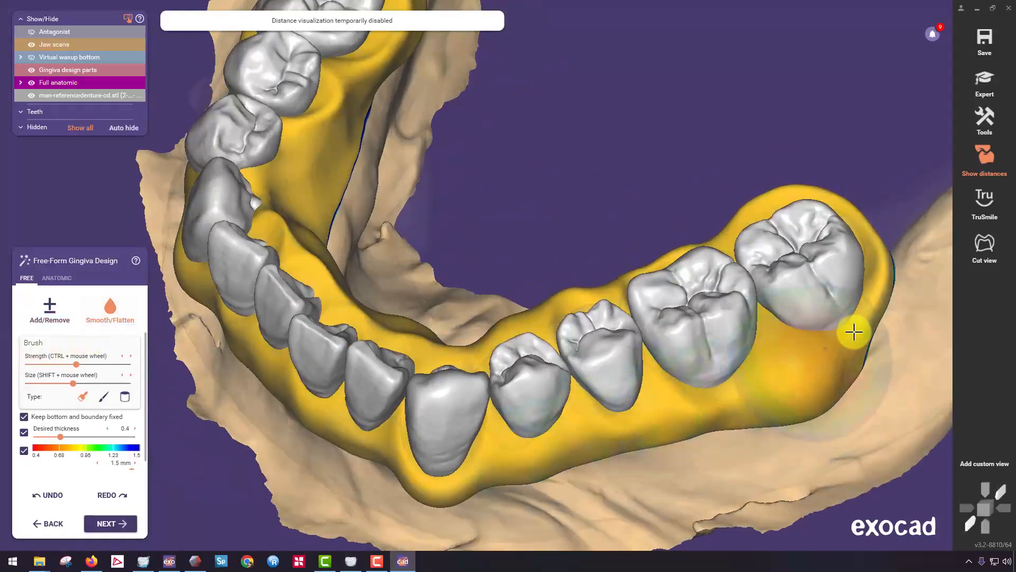
left_click_drag(854, 332, 857, 299)
mouse_move(857, 300)
right_mouse_down()
mouse_move(864, 291)
mouse_move(762, 376)
mouse_move(748, 352)
right_mouse_up()
Smooth the lingual gingiva from behind the left second molar along the molars and incisors to the right side.
scroll(748, 351, "down", 4)
middle_click_drag(476, 365, 501, 207)
right_click_drag(501, 207, 399, 335)
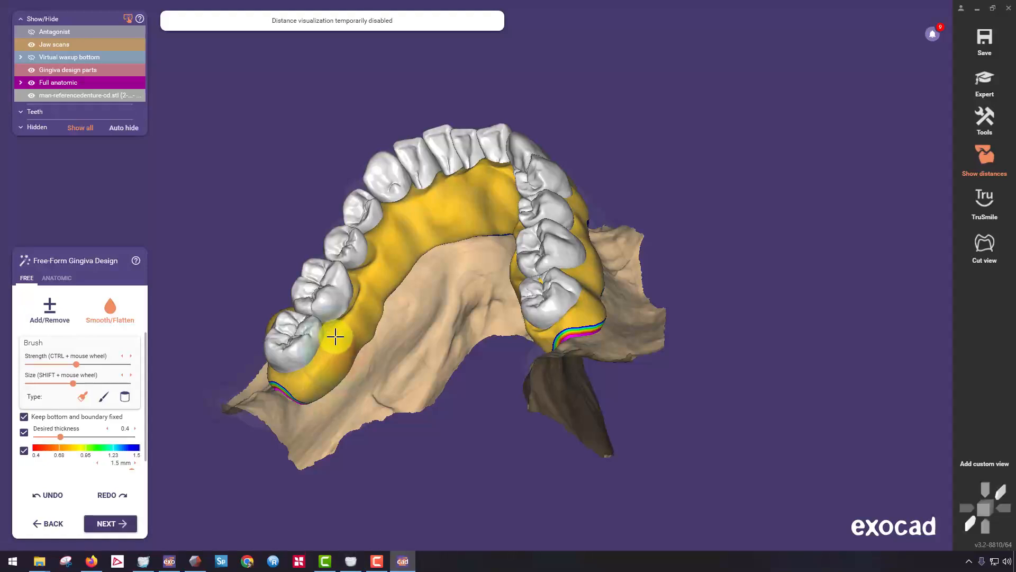
scroll(370, 316, "up", 3)
left_click_drag(369, 300, 348, 355)
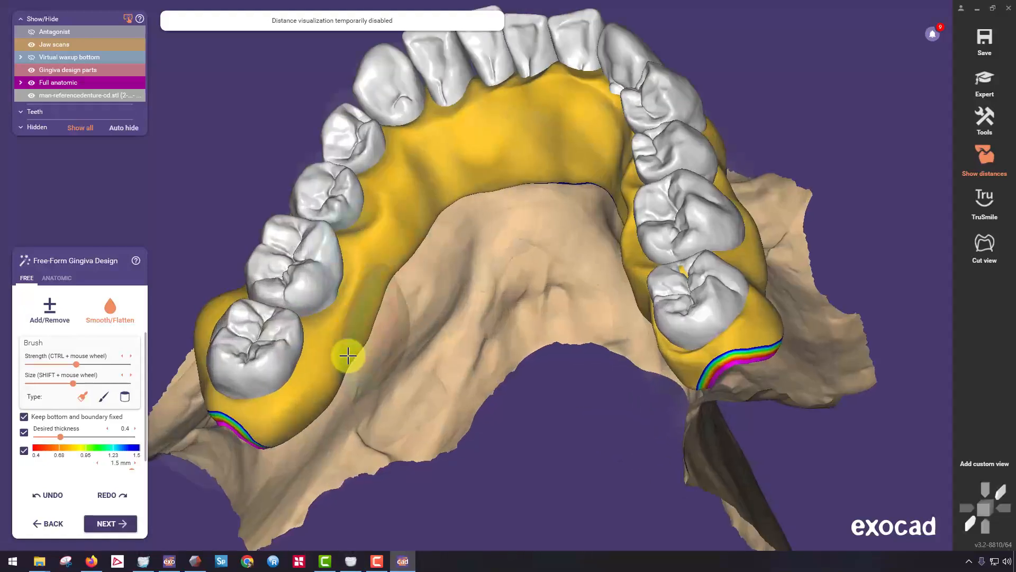
left_click_drag(330, 396, 299, 411)
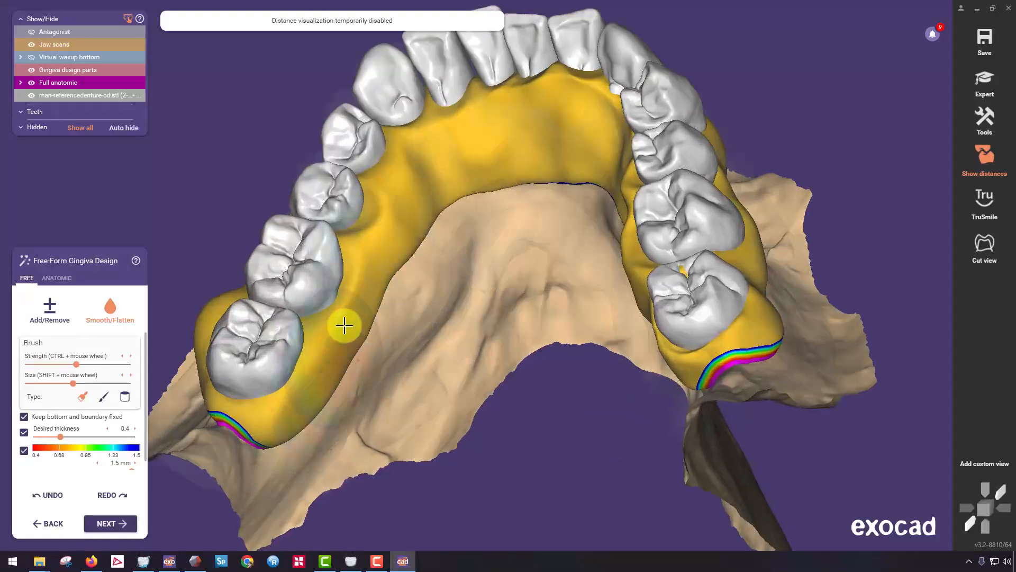
mouse_move(344, 326)
left_mouse_down()
mouse_move(374, 288)
mouse_move(389, 236)
left_mouse_up()
mouse_move(431, 178)
left_mouse_down()
mouse_move(456, 154)
mouse_move(571, 125)
left_mouse_up()
right_click_drag(483, 157, 563, 132)
left_click_drag(562, 132, 580, 107)
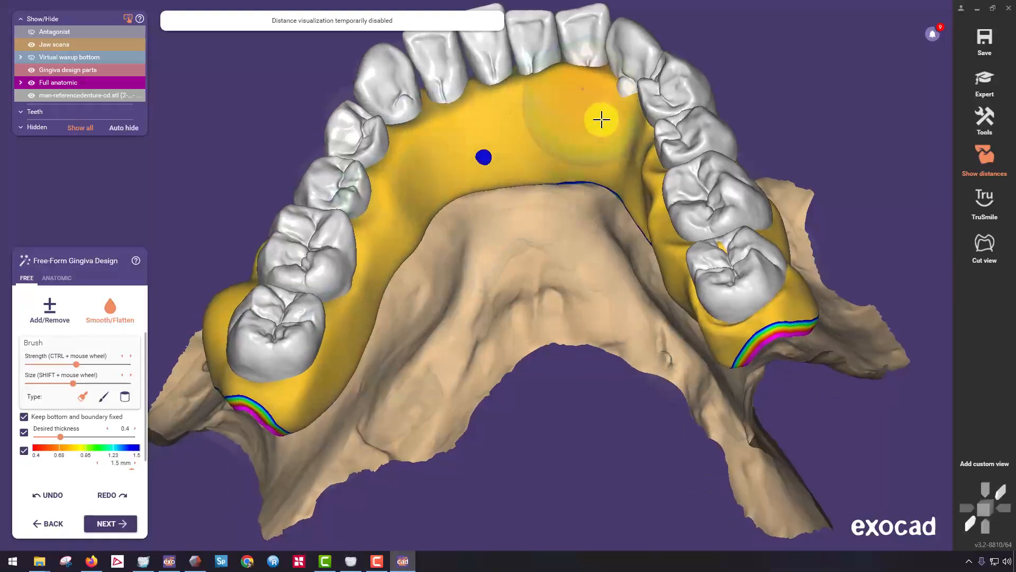
right_click_drag(601, 120, 580, 148)
mouse_move(580, 147)
left_mouse_down()
mouse_move(690, 195)
mouse_move(696, 154)
mouse_move(900, 302)
left_mouse_up()
right_click_drag(901, 302, 882, 295)
Add material with Add/Remove around the right second molar and over the thin spot on the buccal side near the right canine.
scroll(612, 277, "down", 4)
mouse_move(612, 277)
right_mouse_down()
mouse_move(595, 260)
mouse_move(436, 227)
right_mouse_up()
left_click(49, 307)
scroll(318, 249, "up", 5)
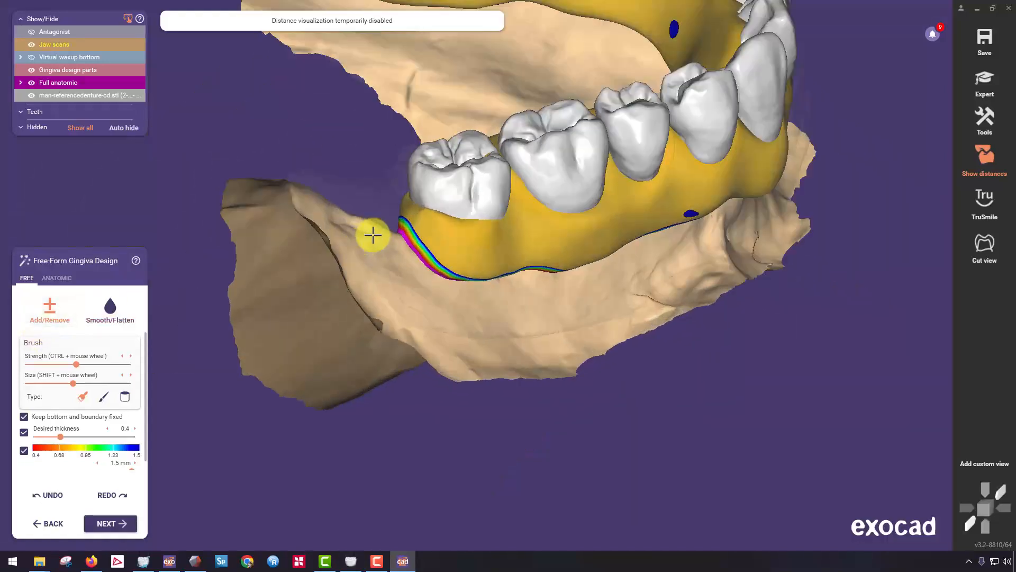
right_click_drag(339, 246, 441, 224)
right_click_drag(708, 200, 708, 199)
middle_click_drag(708, 199, 538, 286)
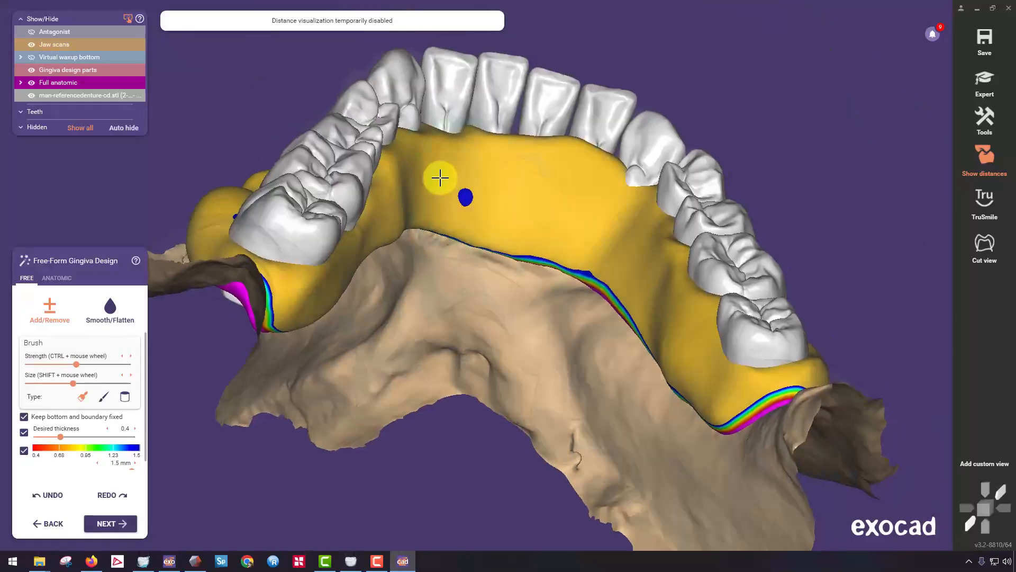
Build up the lingual gingiva behind the incisors, covering the remaining thin spot.
left_click_drag(445, 125, 491, 122)
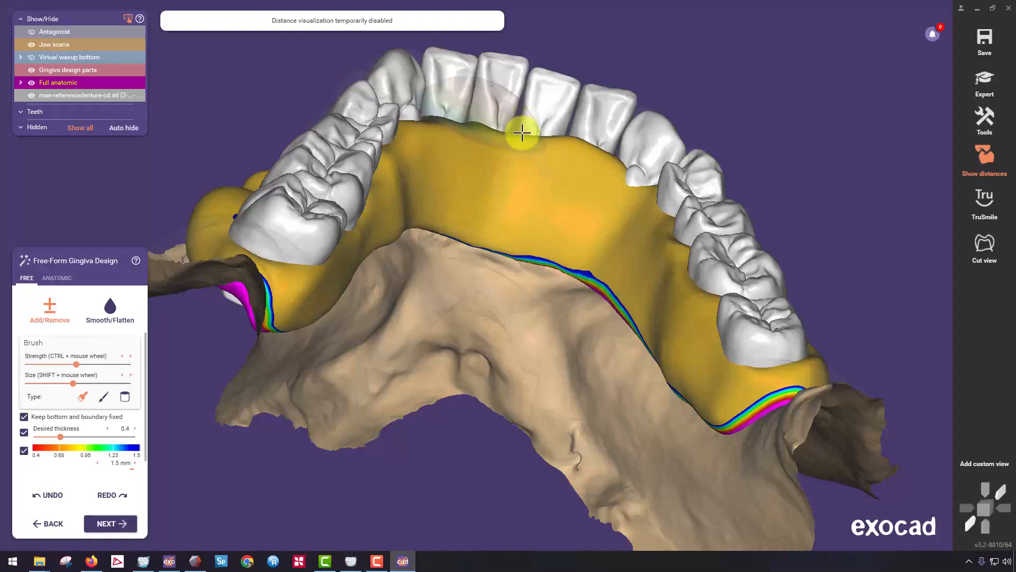
right_click_drag(521, 132, 506, 164)
mouse_move(496, 155)
left_mouse_down()
mouse_move(422, 165)
mouse_move(560, 189)
mouse_move(600, 246)
left_mouse_up()
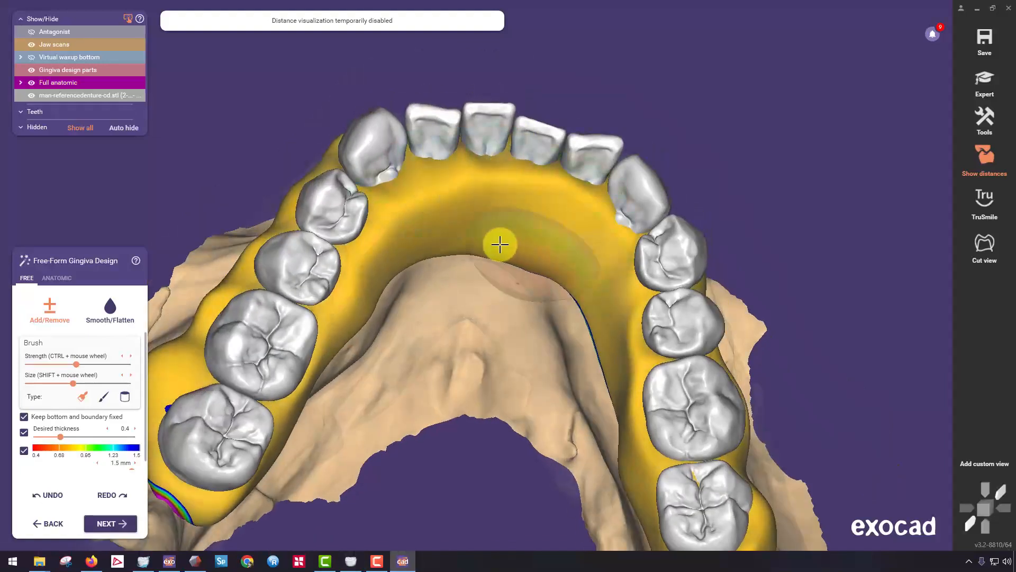
Build up the gingiva along the lingual side of the left premolars and molars and around the left second molar.
right_click_drag(429, 255, 275, 359)
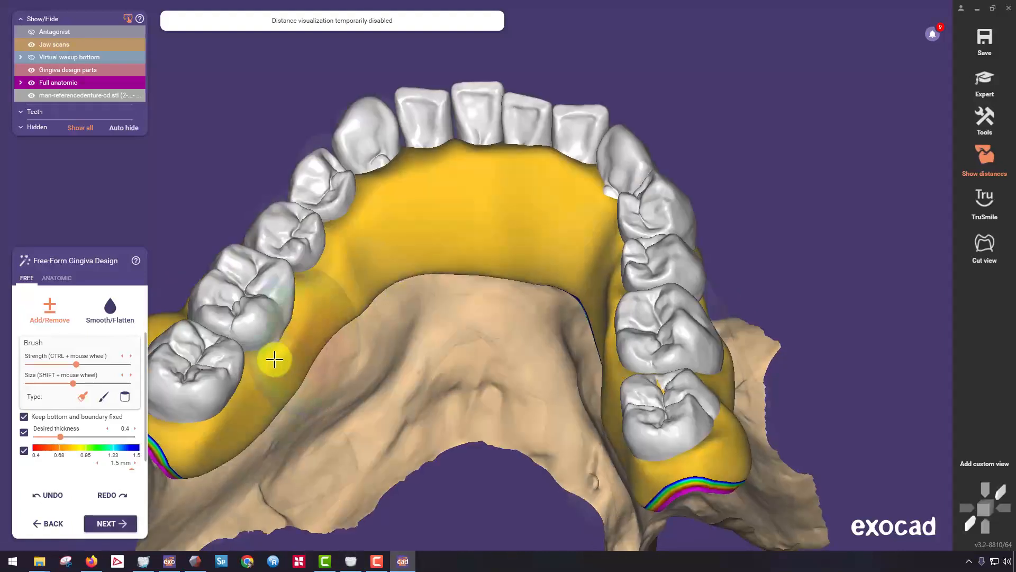
mouse_move(283, 346)
left_mouse_down()
mouse_move(331, 283)
mouse_move(250, 381)
left_mouse_up()
left_click_drag(194, 429, 295, 404)
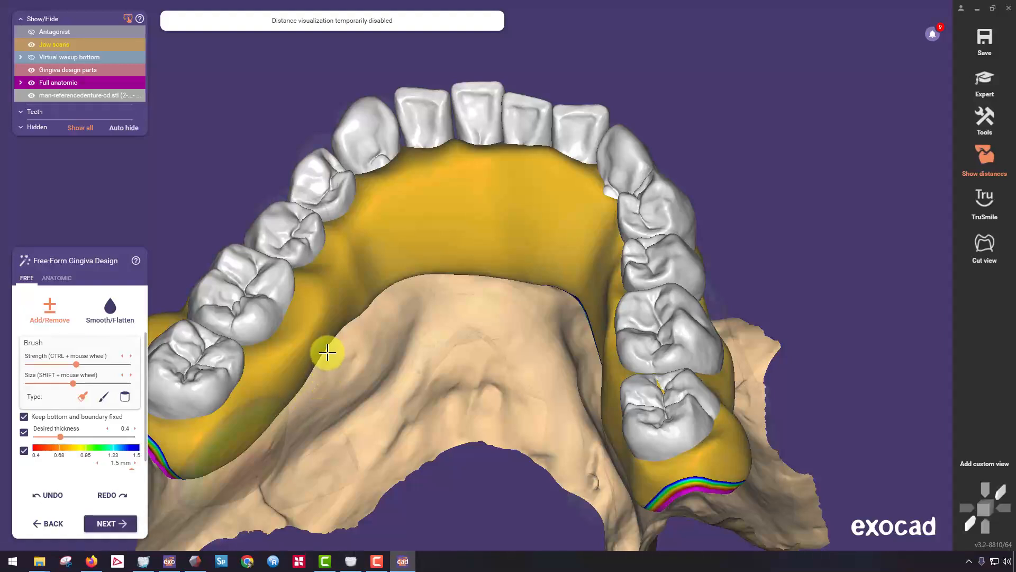
right_click_drag(328, 352, 358, 356)
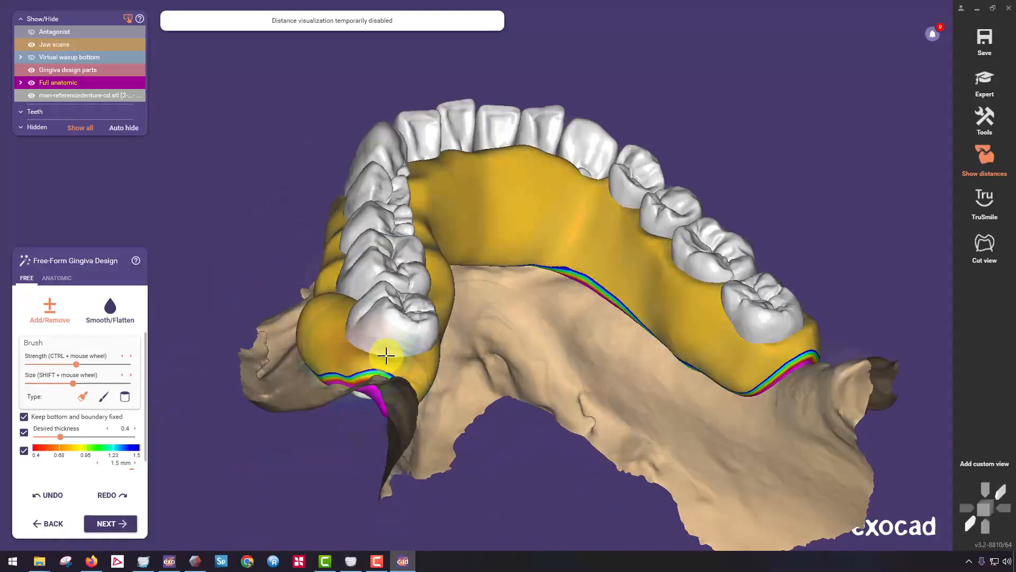
right_click_drag(438, 360, 323, 188)
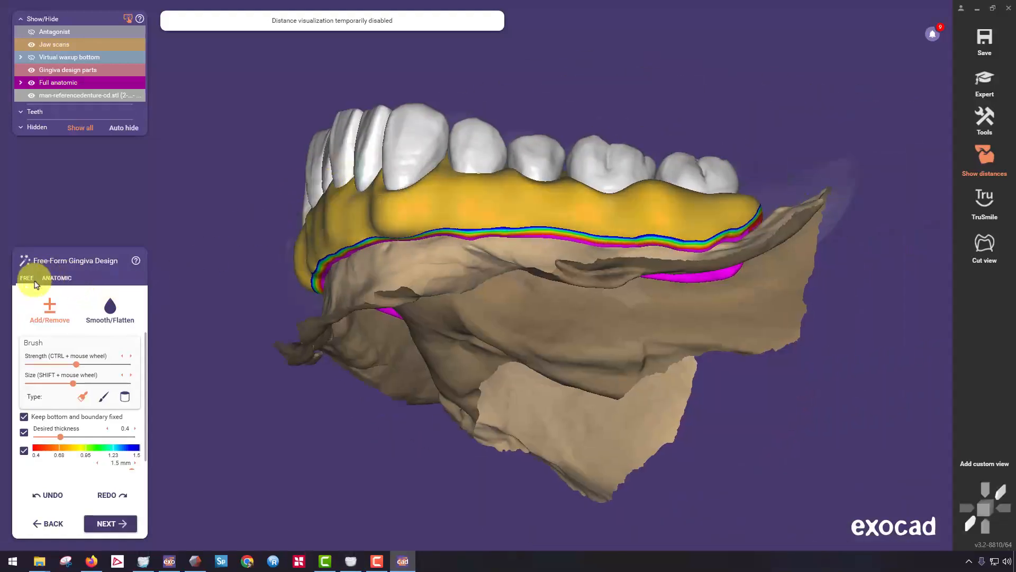
With the anatomic Small region preset, raise the buccal papillae between the left second premolar and first molar and between the two left molars.
left_click(56, 278)
left_click(48, 331)
right_click_drag(522, 153, 574, 296)
scroll(587, 345, "up", 4)
right_click_drag(587, 344, 561, 307)
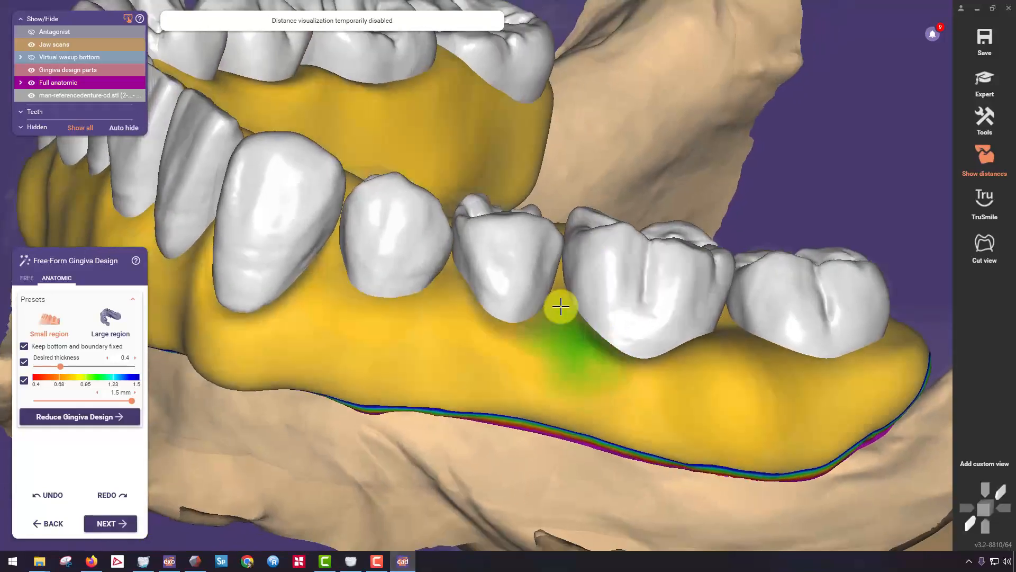
left_click_drag(558, 278, 560, 246)
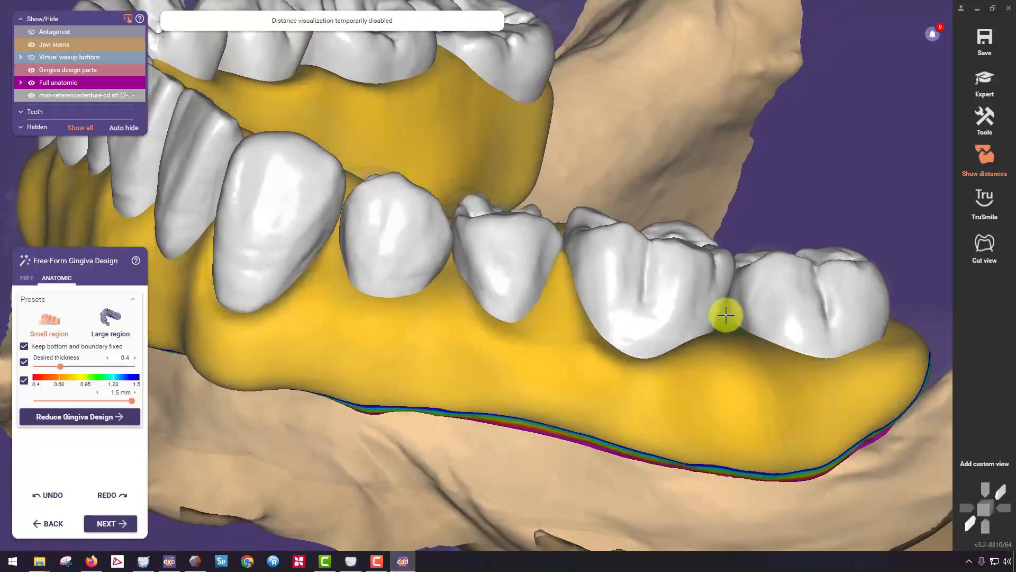
left_click_drag(725, 315, 732, 273)
Raise the labial papilla between the lower central incisors with the anatomic Small region preset.
scroll(413, 250, "down", 3)
right_click_drag(388, 245, 453, 170)
scroll(298, 271, "up", 5)
scroll(298, 271, "down", 4)
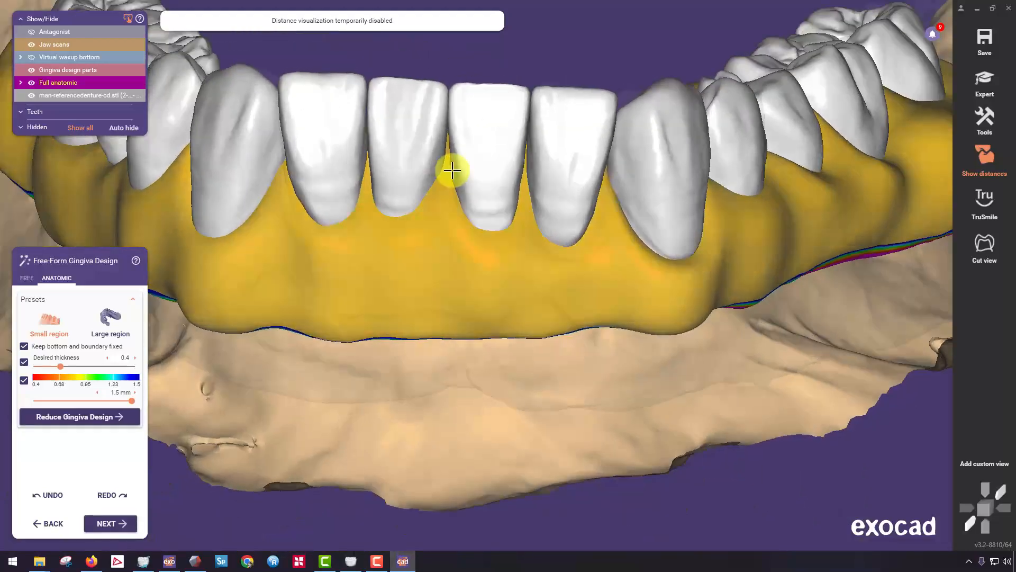
scroll(431, 160, "up", 3)
left_click_drag(431, 159, 438, 95)
right_click_drag(537, 159, 513, 206)
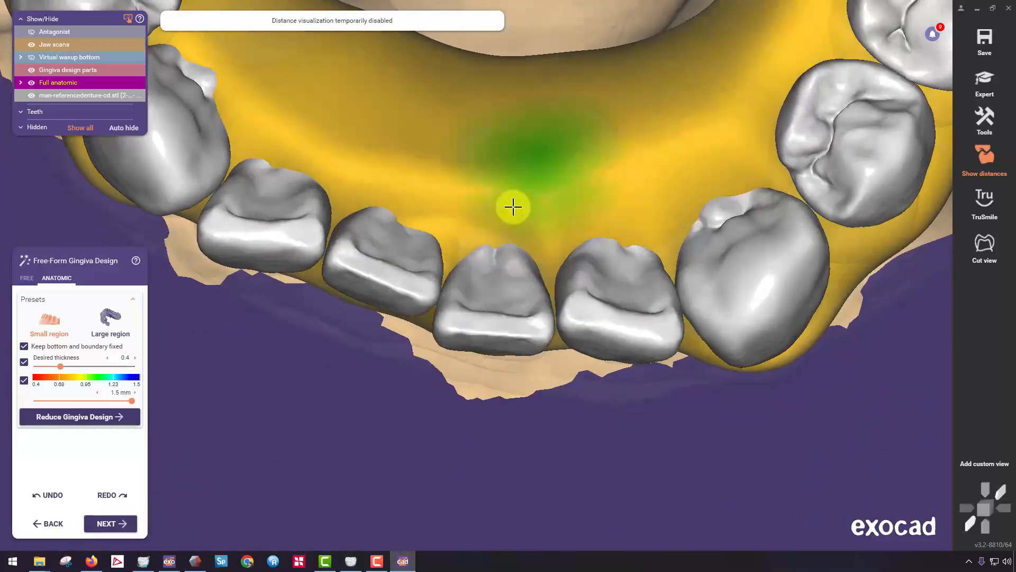
right_click_drag(437, 284, 458, 249)
Raise the labial papillae between the central and lateral incisors and between the lateral incisors and canines on both sides.
scroll(497, 168, "up", 3)
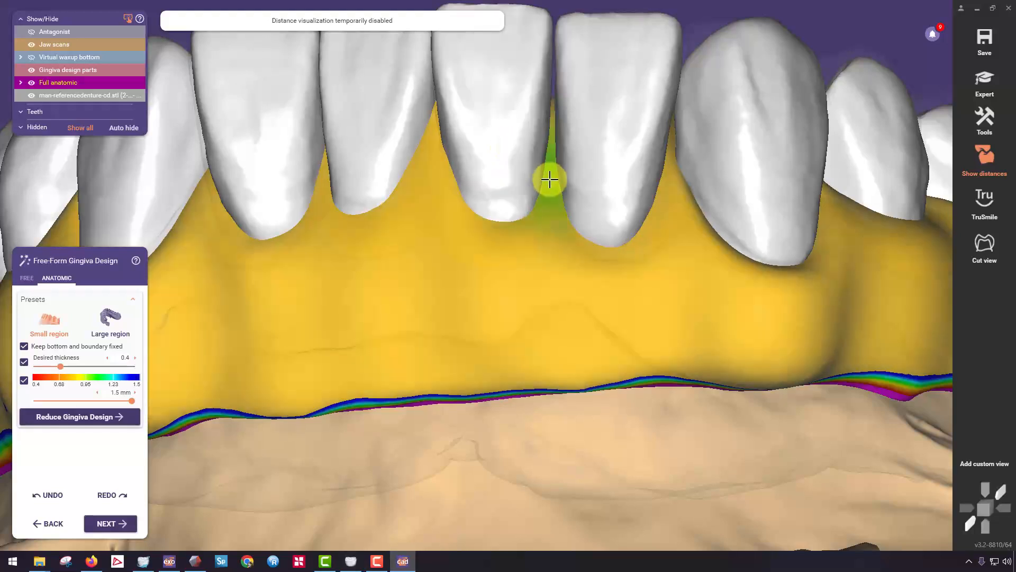
left_click_drag(549, 176, 549, 78)
left_click_drag(667, 203, 671, 134)
left_click_drag(323, 209, 324, 143)
right_click_drag(437, 196, 510, 248)
left_click_drag(442, 223, 447, 122)
Raise the buccal papillae on the right side from the canine through the premolars to the first molar.
right_click_drag(243, 183, 315, 200)
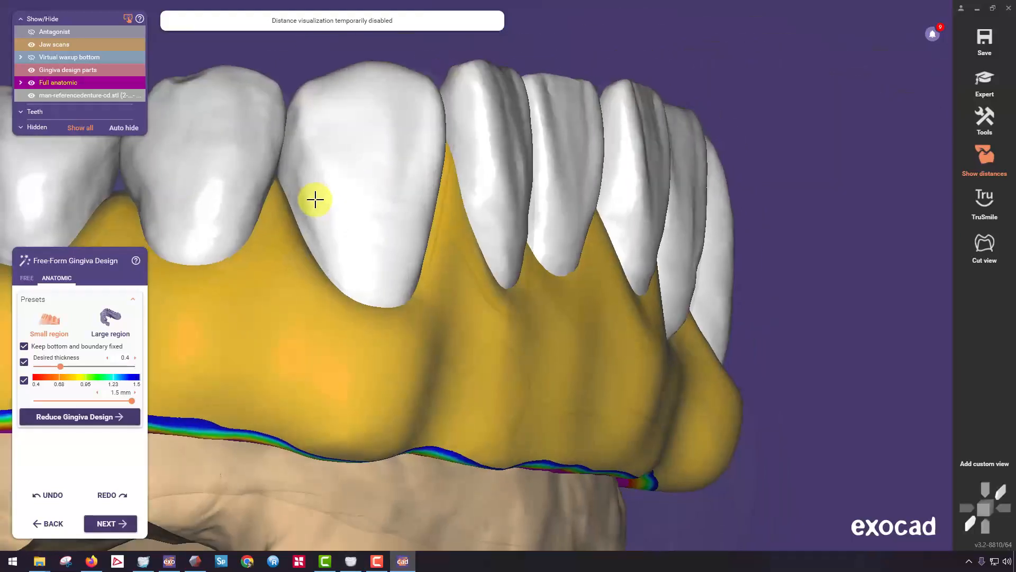
left_click_drag(275, 225, 273, 152)
middle_click_drag(293, 211, 439, 254)
left_click_drag(265, 254, 252, 179)
middle_click_drag(280, 215, 529, 237)
left_click_drag(362, 268, 350, 214)
right_click_drag(353, 342, 374, 233)
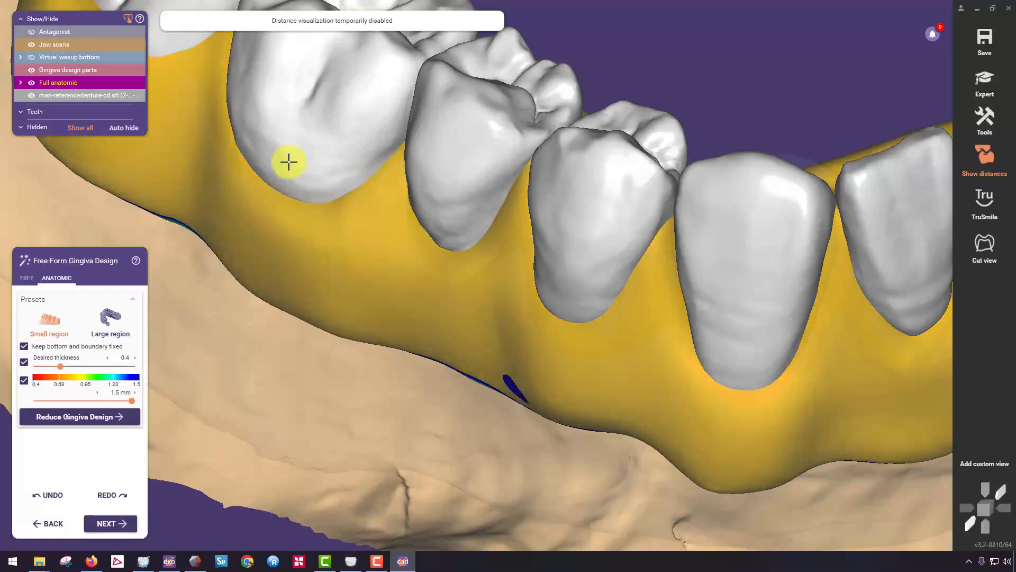
right_click_drag(291, 158, 404, 230)
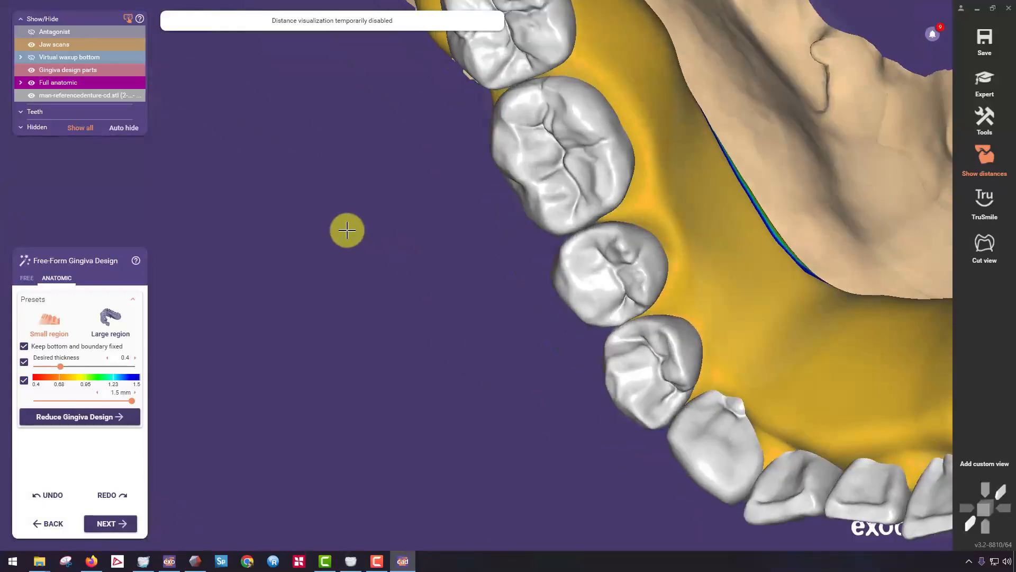
Smooth the lingual gingiva beside the right premolars and molars with the free brush, and add material over the thin spot by the molars.
left_click(27, 278)
left_click(110, 307)
mouse_move(688, 223)
left_mouse_down()
mouse_move(659, 116)
mouse_move(671, 158)
left_mouse_up()
mouse_move(671, 159)
right_mouse_down()
mouse_move(550, 272)
mouse_move(478, 218)
right_mouse_up()
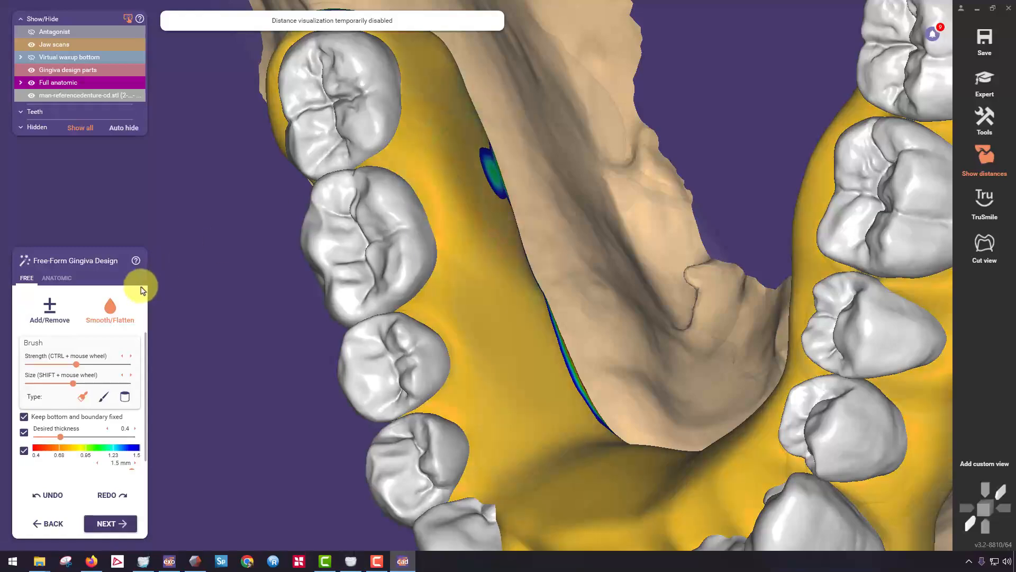
mouse_move(469, 205)
left_mouse_down()
mouse_move(481, 150)
mouse_move(510, 301)
left_mouse_up()
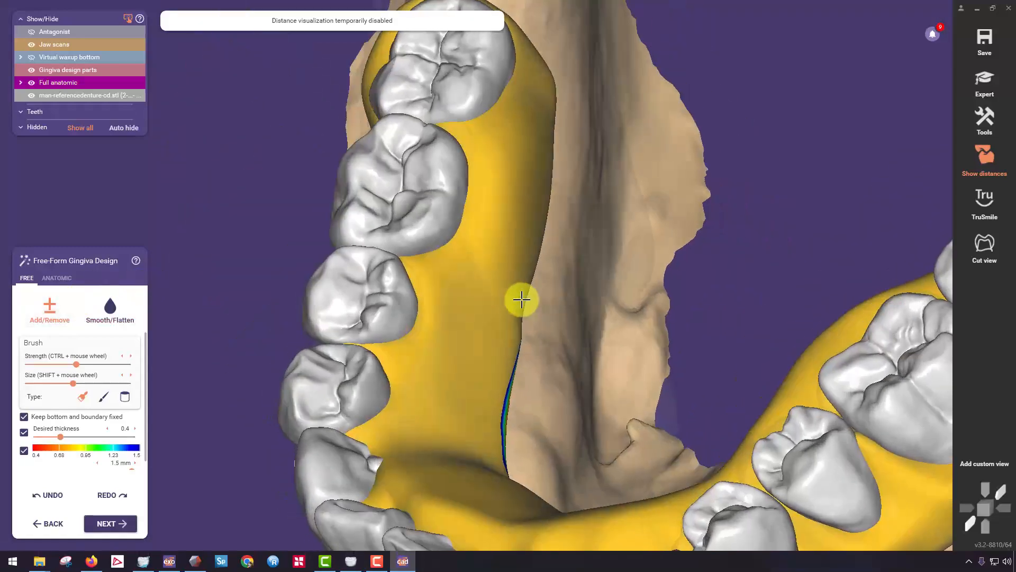
mouse_move(521, 299)
right_mouse_down()
mouse_move(503, 132)
mouse_move(517, 200)
mouse_move(481, 186)
mouse_move(499, 191)
right_mouse_up()
Smooth the gingiva lingual to the right molars and along the buccal side of the posterior teeth with Smooth/Flatten.
left_click(124, 310)
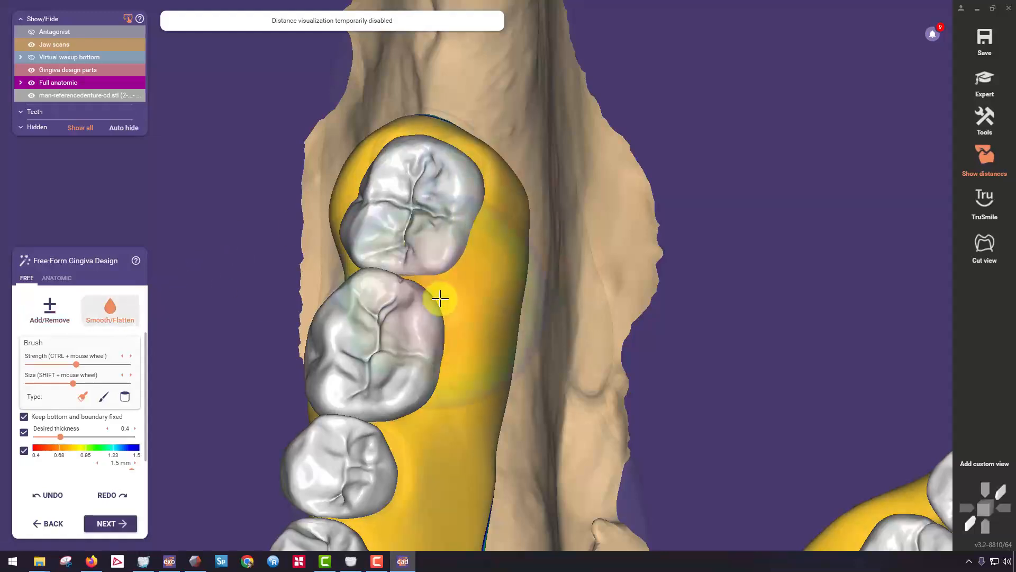
mouse_move(494, 269)
right_mouse_down()
mouse_move(256, 256)
mouse_move(227, 292)
mouse_move(326, 342)
mouse_move(358, 205)
mouse_move(335, 236)
right_mouse_up()
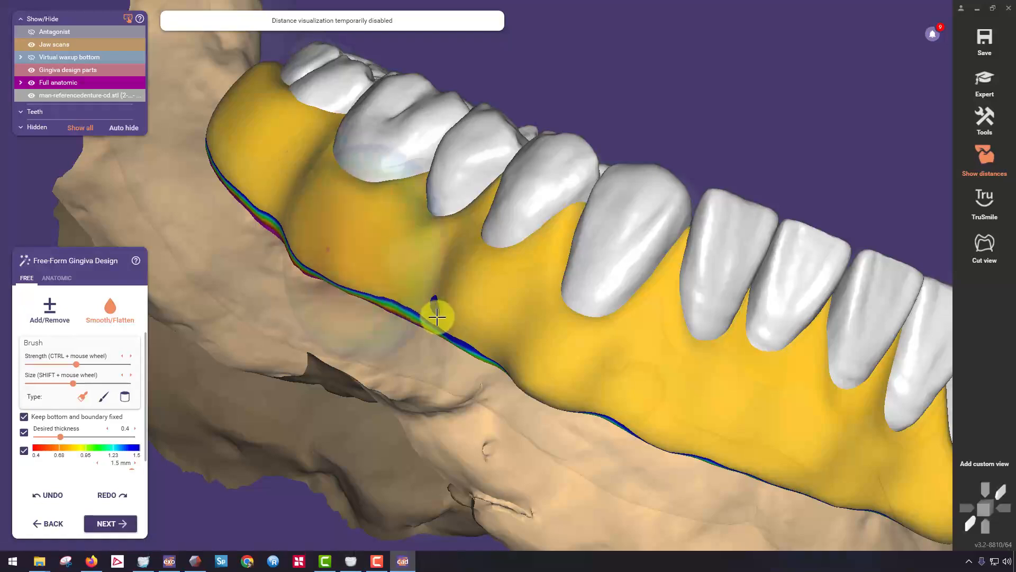
scroll(554, 319, "down", 4)
right_click_drag(697, 373, 691, 371)
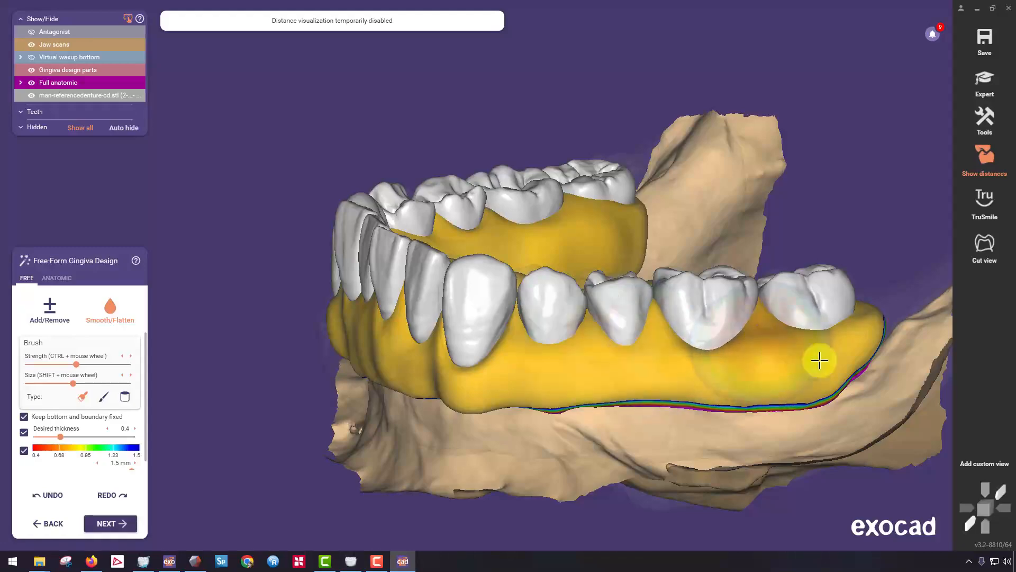
Smooth the lingual gingiva behind the anterior teeth and along the premolars and molars on both sides.
mouse_move(854, 330)
right_mouse_down()
mouse_move(791, 386)
mouse_move(802, 249)
mouse_move(793, 237)
mouse_move(680, 324)
right_mouse_up()
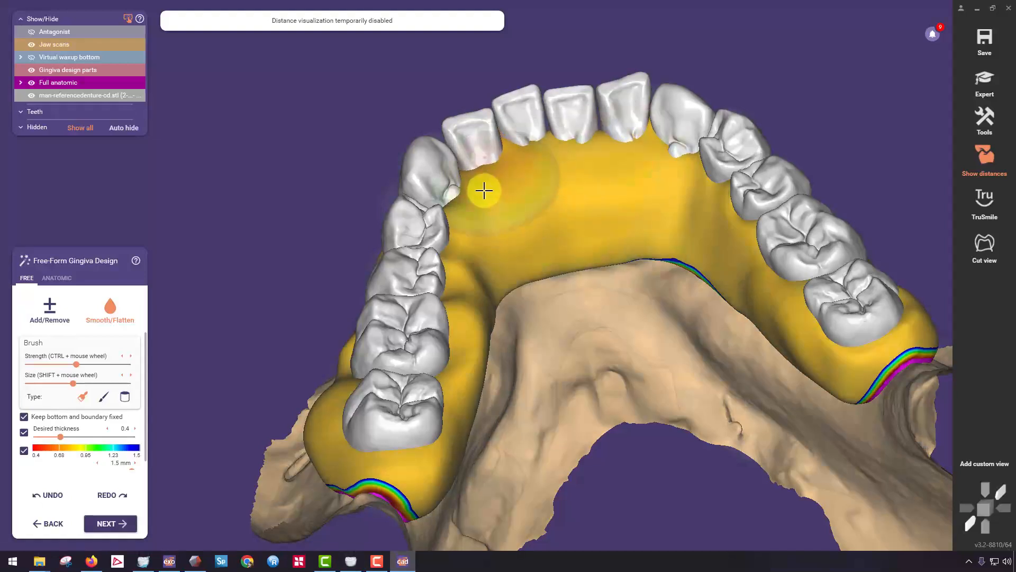
right_click_drag(431, 333, 473, 345)
mouse_move(444, 456)
right_mouse_down()
mouse_move(458, 424)
mouse_move(554, 329)
mouse_move(508, 411)
right_mouse_up()
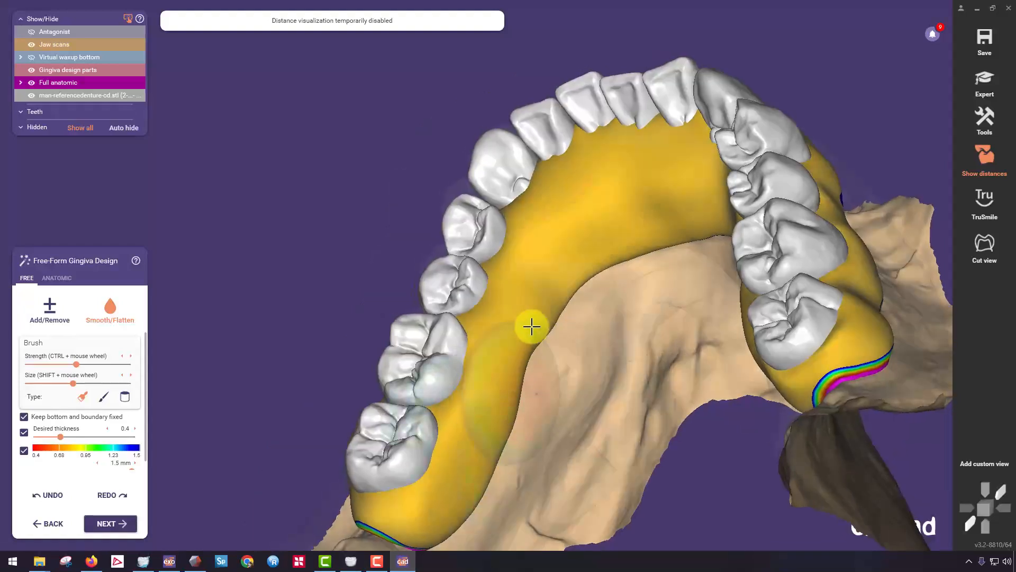
right_click_drag(519, 338, 542, 240)
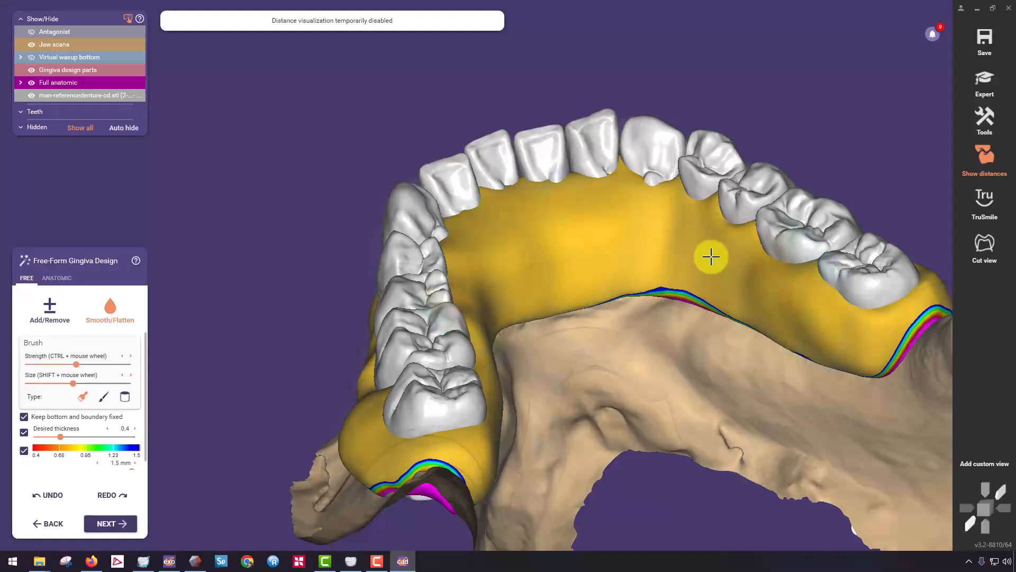
right_click_drag(711, 256, 711, 265)
Reshape the lingual gingiva around the right premolars with the anatomic Large region preset.
left_click(62, 282)
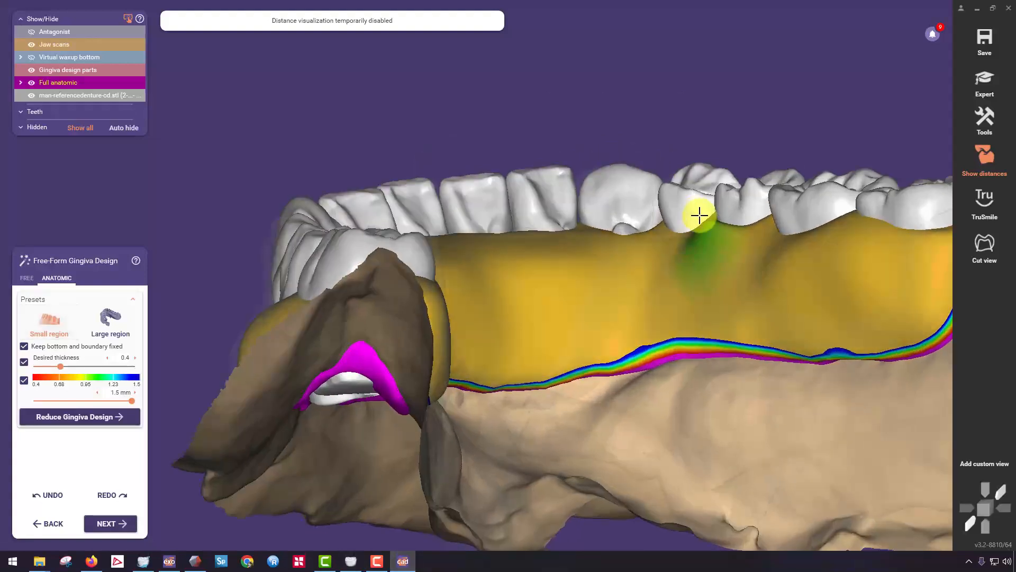
left_click(71, 326)
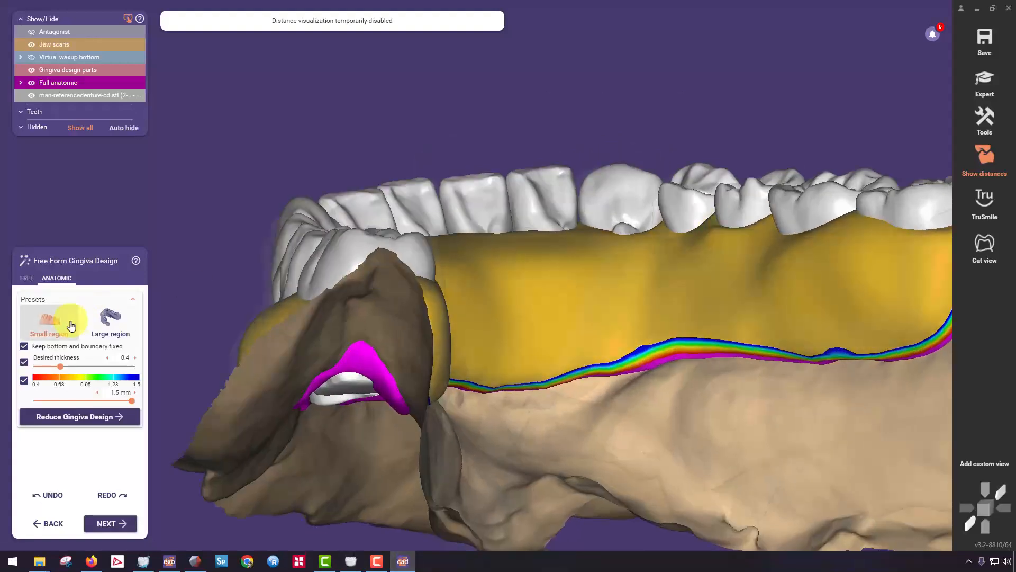
left_click(116, 332)
left_click(668, 219)
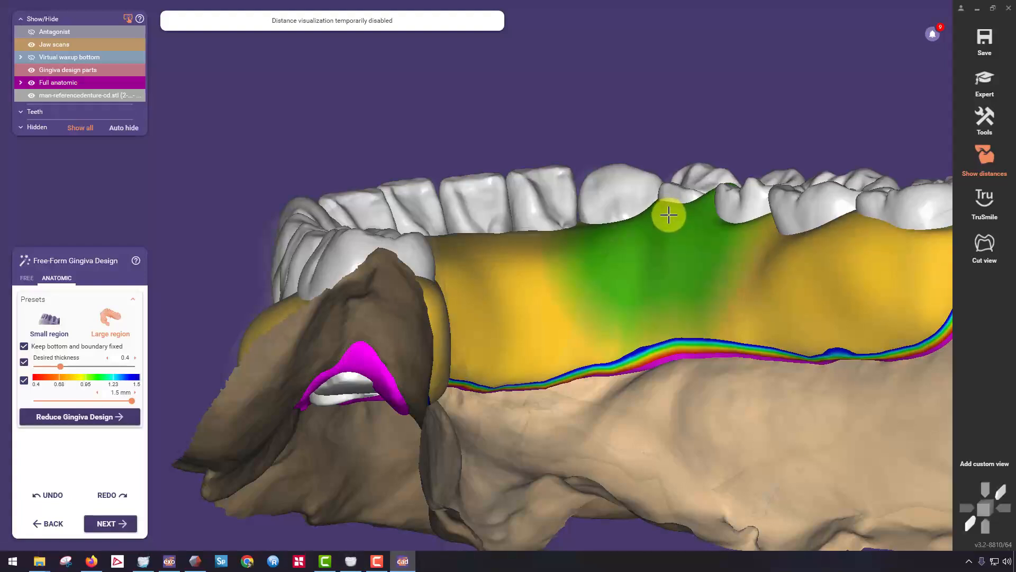
mouse_move(672, 222)
right_mouse_down()
mouse_move(771, 254)
mouse_move(758, 258)
mouse_move(728, 182)
right_mouse_up()
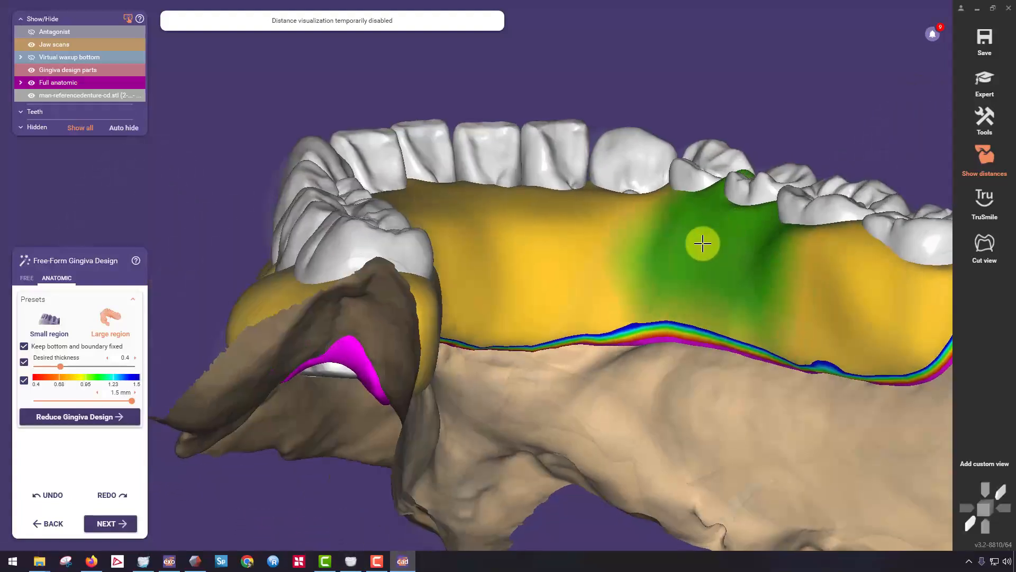
right_click_drag(523, 195, 453, 318)
Smooth the lingual gingiva behind the incisors and along the right premolars and molars, plus the left buccal side, with the free Smooth/Flatten brush.
left_click(27, 278)
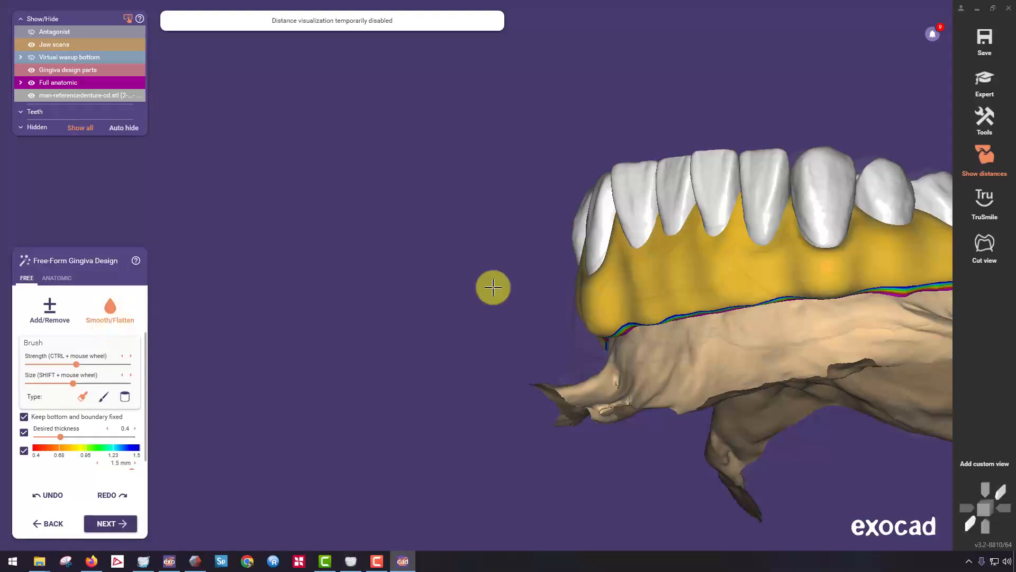
right_click_drag(492, 287, 510, 408)
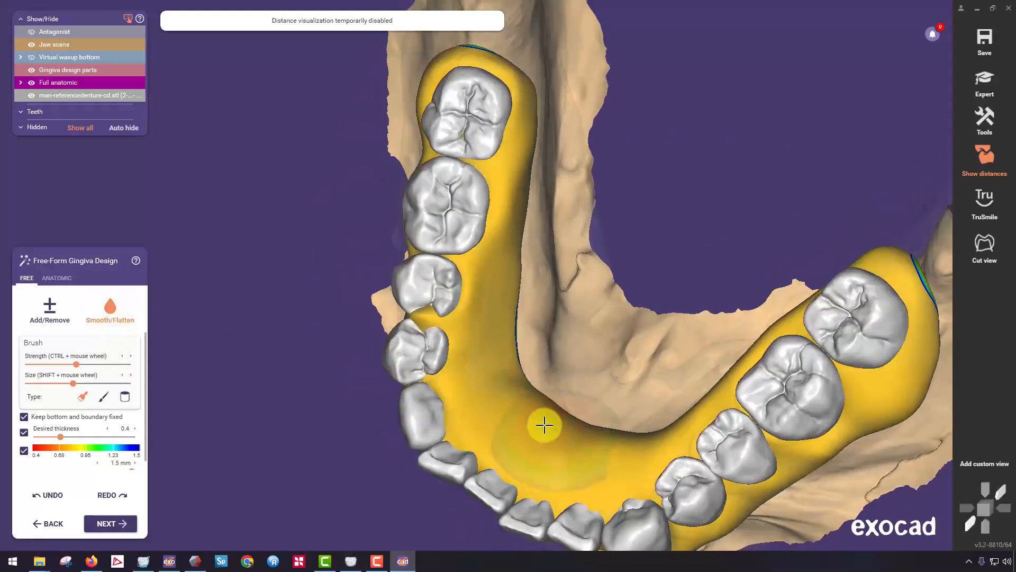
mouse_move(621, 486)
right_mouse_down()
mouse_move(524, 426)
mouse_move(453, 304)
right_mouse_up()
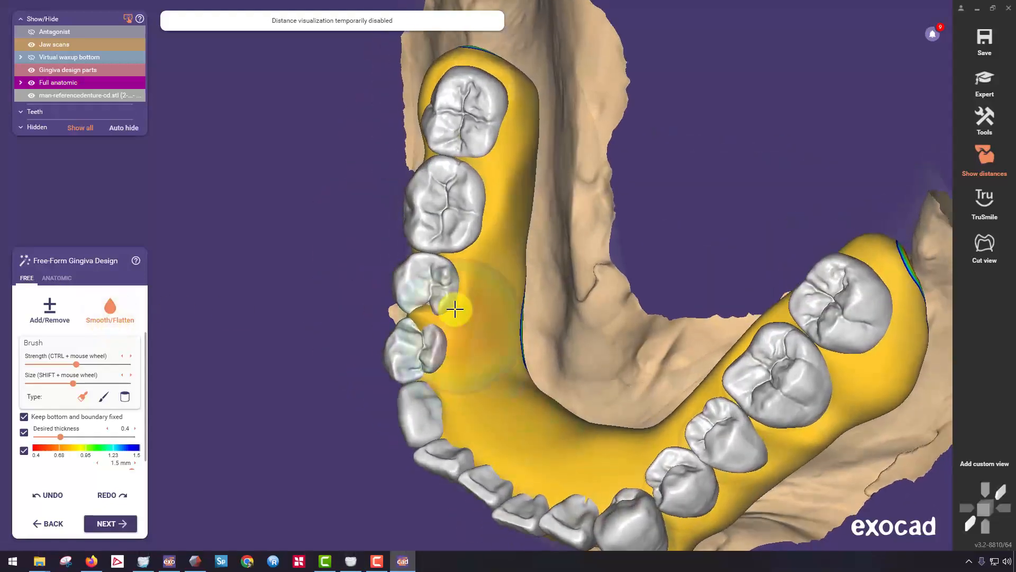
right_click_drag(485, 340, 546, 261)
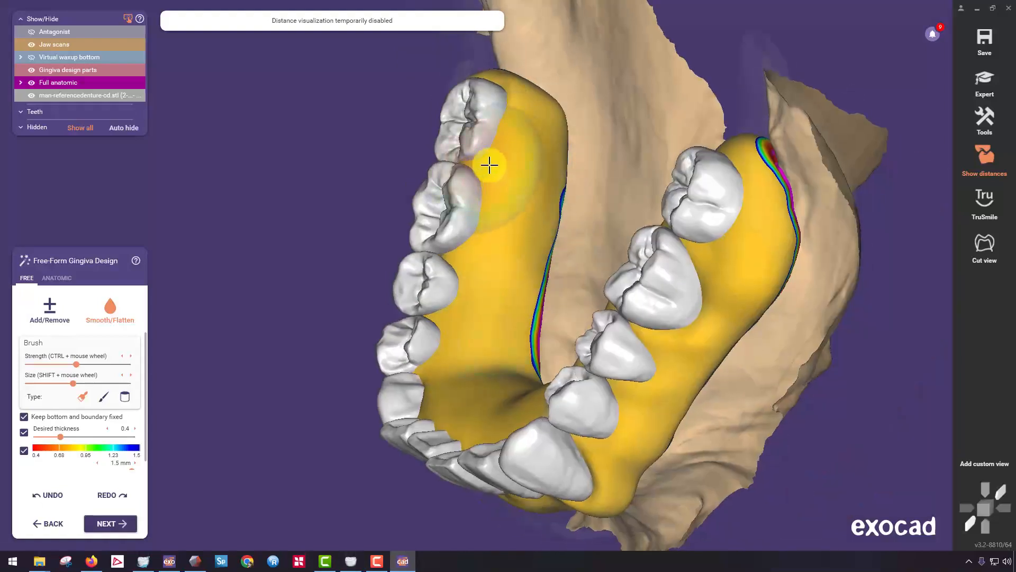
mouse_move(513, 113)
right_mouse_down()
mouse_move(503, 154)
mouse_move(436, 229)
mouse_move(335, 200)
mouse_move(569, 245)
mouse_move(669, 316)
mouse_move(633, 270)
mouse_move(640, 257)
right_mouse_up()
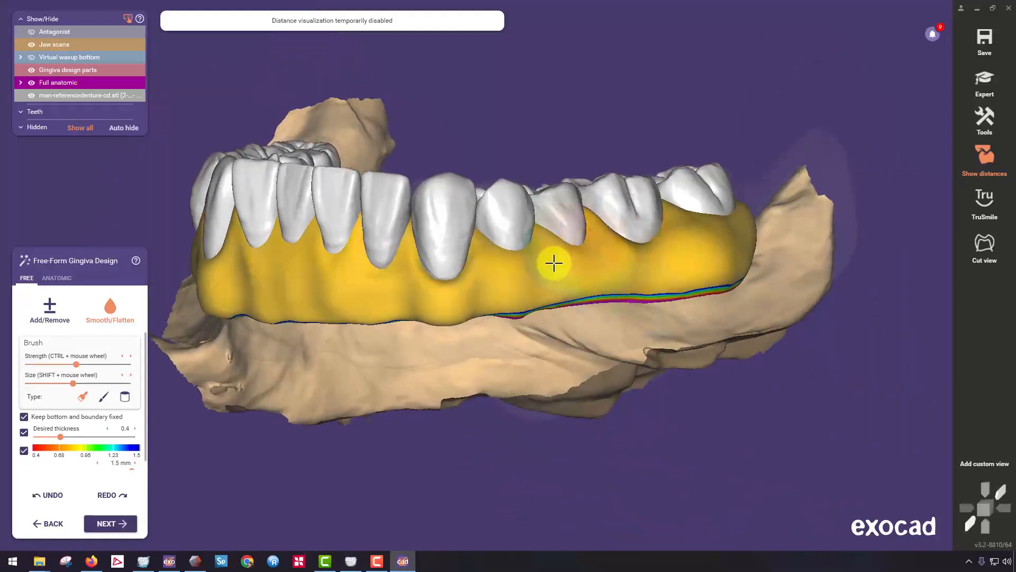
Turn off the bottom thickness visualization and smooth the gingiva around the left second molar and along the lingual side.
left_click(50, 307)
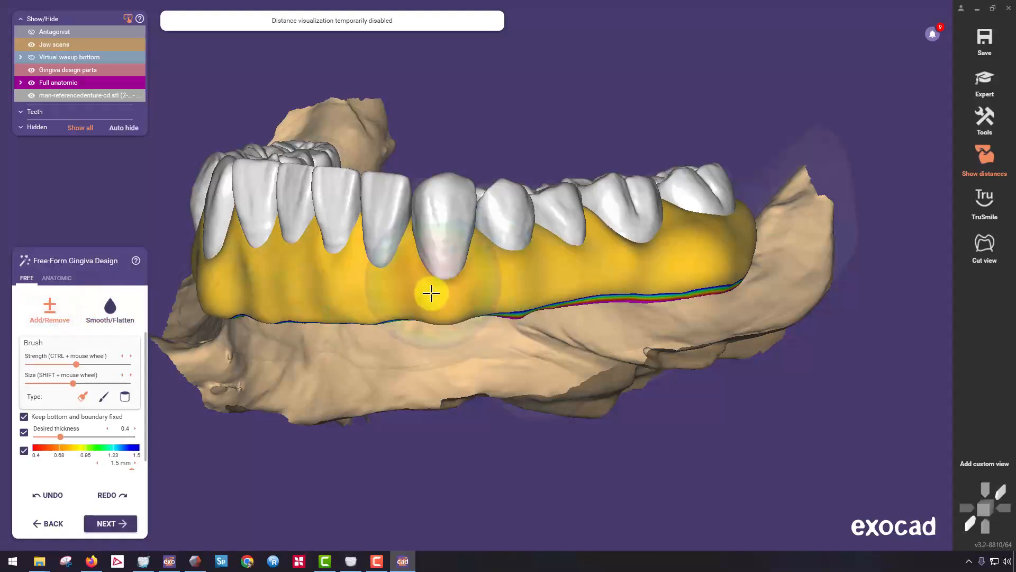
mouse_move(497, 293)
right_mouse_down()
mouse_move(513, 266)
mouse_move(759, 248)
right_mouse_up()
left_click(110, 306)
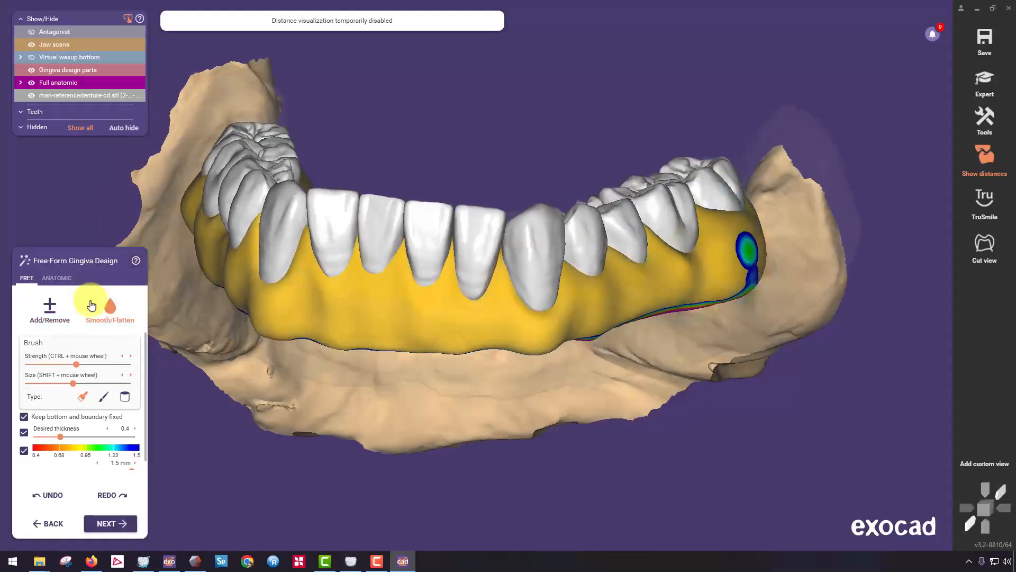
left_click(24, 451)
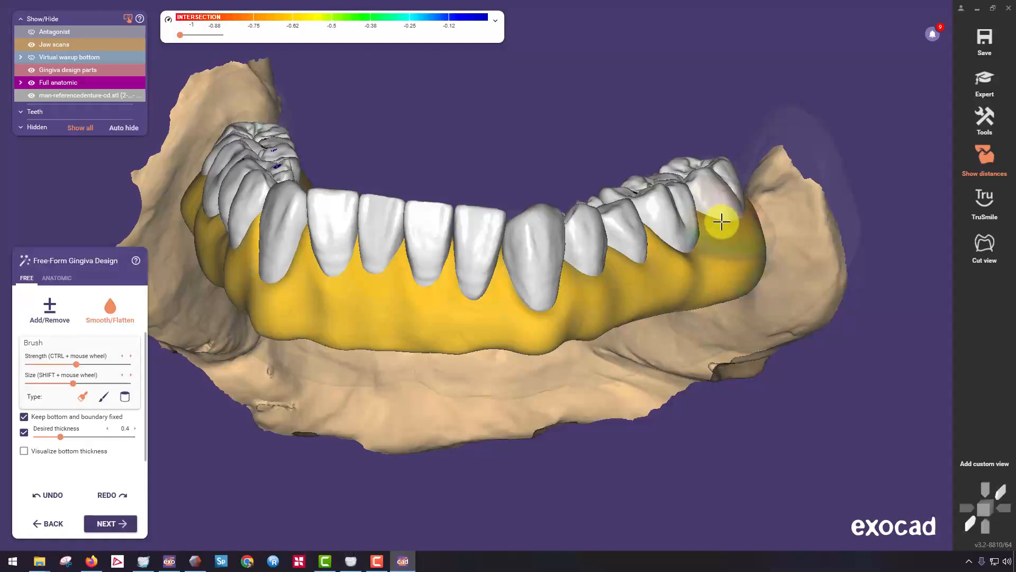
right_click_drag(403, 260, 529, 269)
scroll(529, 279, "up", 2)
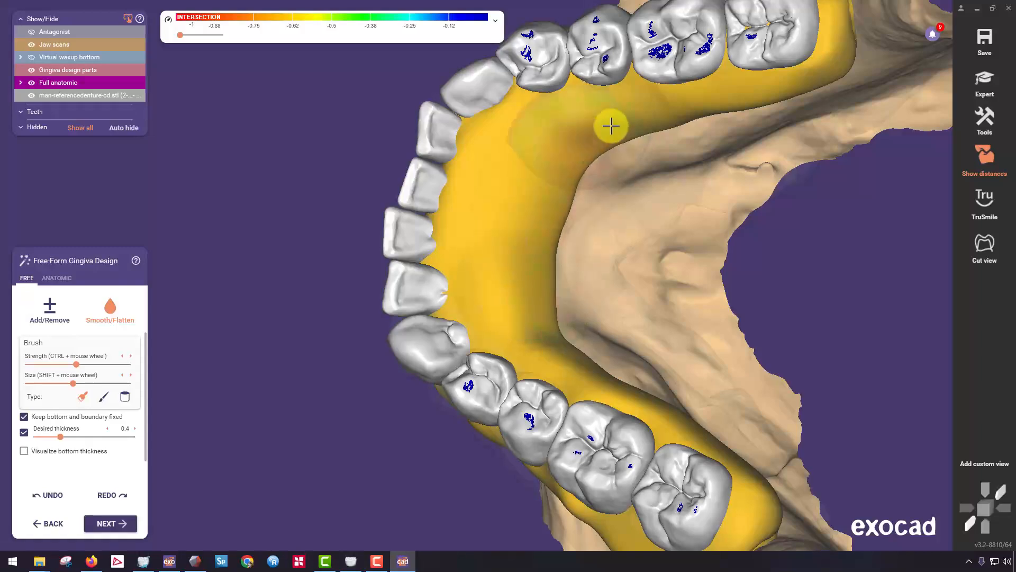
right_click_drag(540, 288, 455, 315)
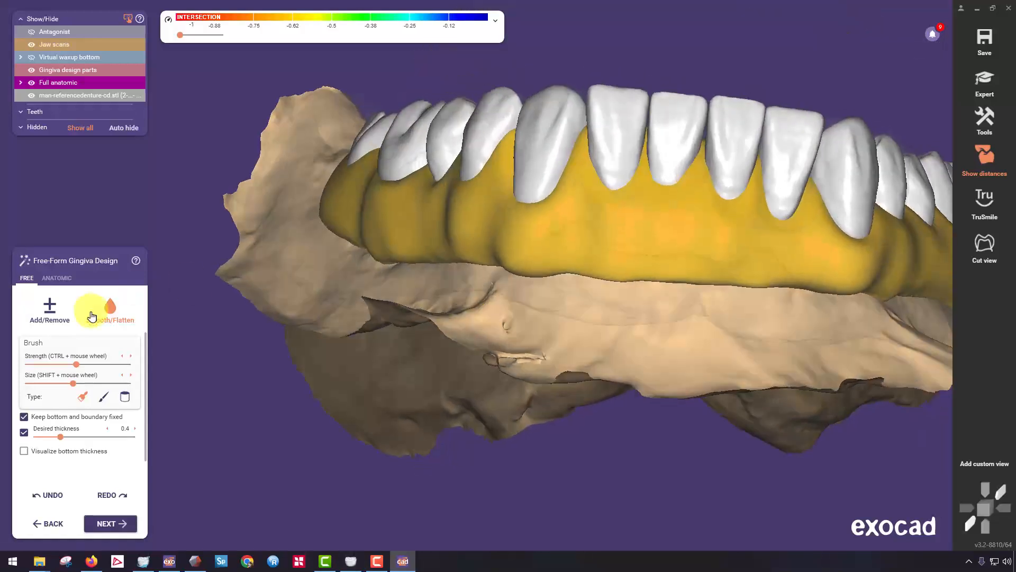
Reduce the Add/Remove brush size and build up root contours on the buccal gingiva below the right molars and premolars.
left_click(39, 385)
right_click_drag(306, 238, 317, 176)
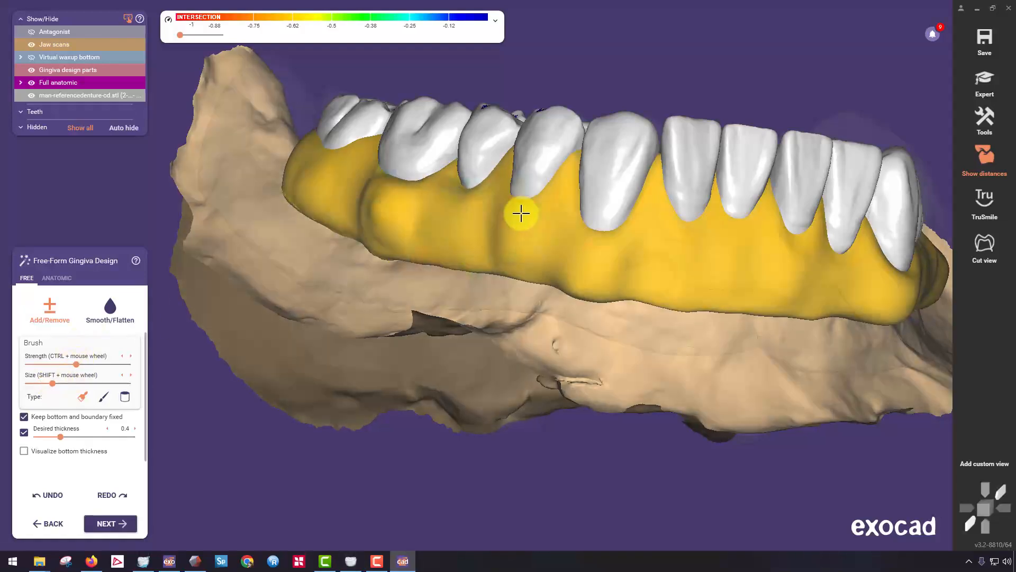
right_click_drag(591, 280, 410, 243)
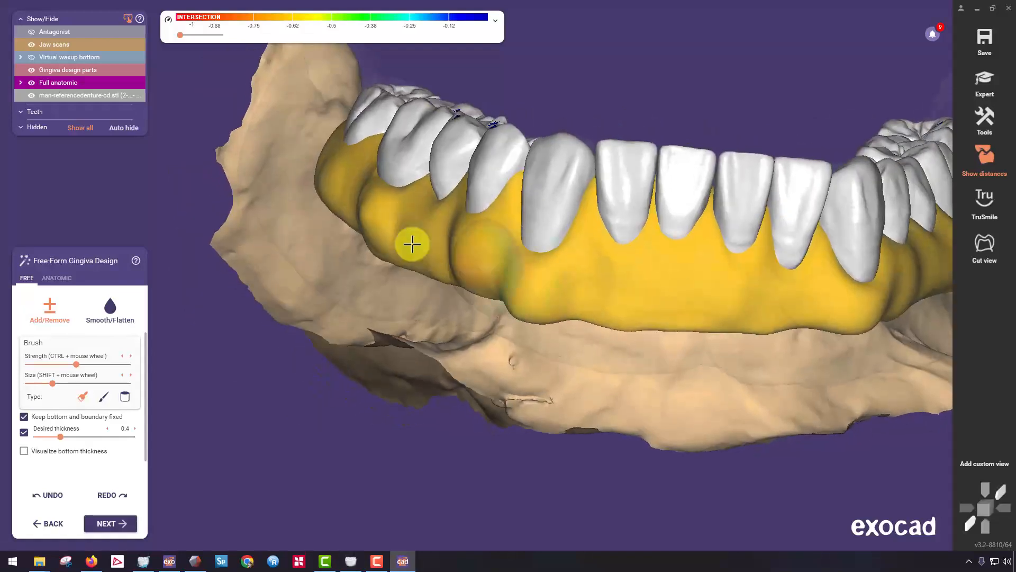
scroll(411, 242, "up", 3)
left_click_drag(438, 191, 424, 225)
right_click_drag(428, 239, 640, 250)
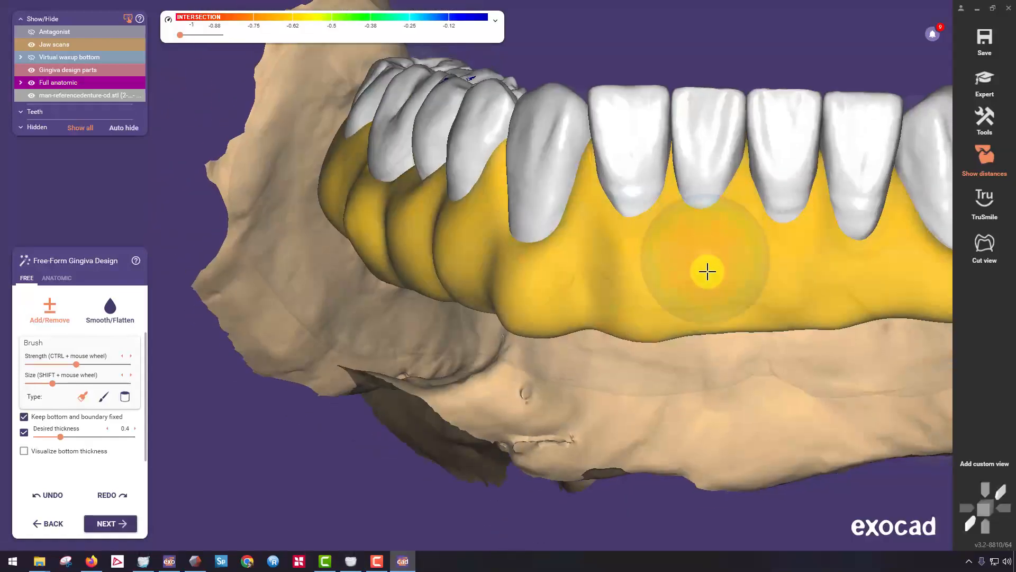
Sculpt root contours on the labial gingiva below the incisors and on the buccal side below the left premolars and first molar.
mouse_move(716, 291)
right_mouse_down()
mouse_move(447, 204)
mouse_move(476, 300)
right_mouse_up()
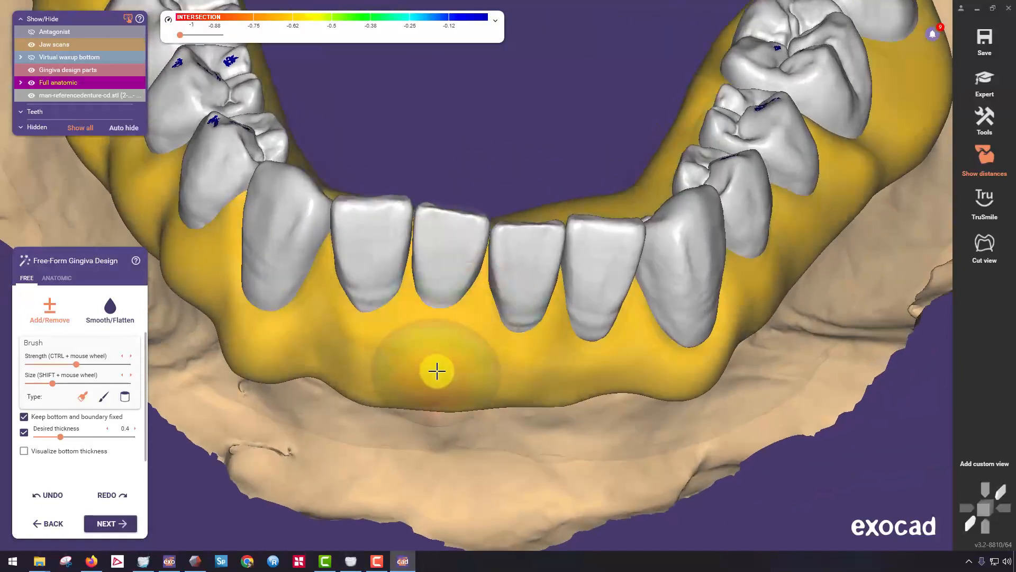
mouse_move(604, 392)
right_mouse_down()
mouse_move(696, 324)
mouse_move(748, 249)
mouse_move(772, 150)
mouse_move(675, 163)
right_mouse_up()
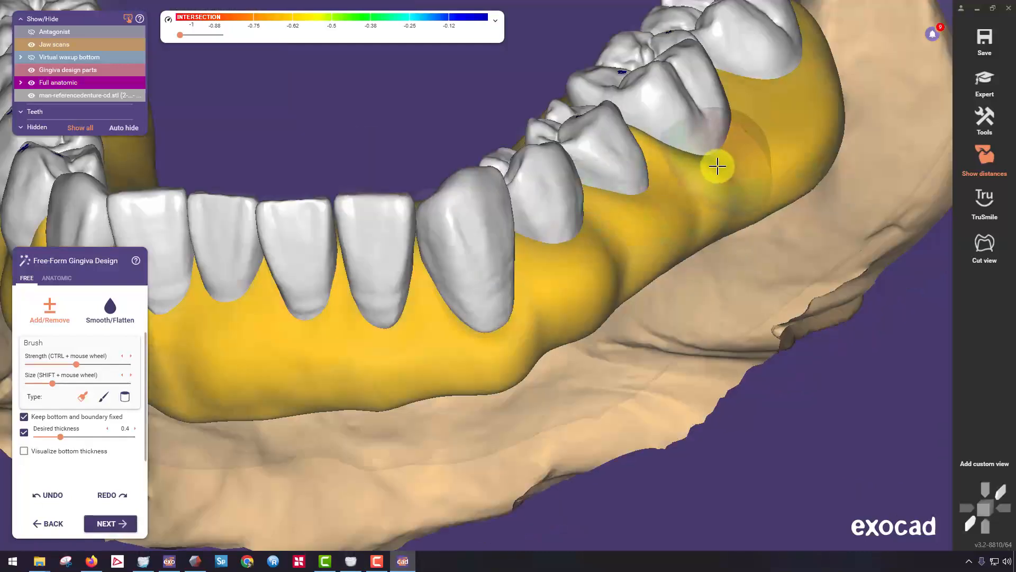
mouse_move(733, 172)
left_mouse_down()
mouse_move(751, 165)
mouse_move(796, 79)
mouse_move(805, 104)
left_mouse_up()
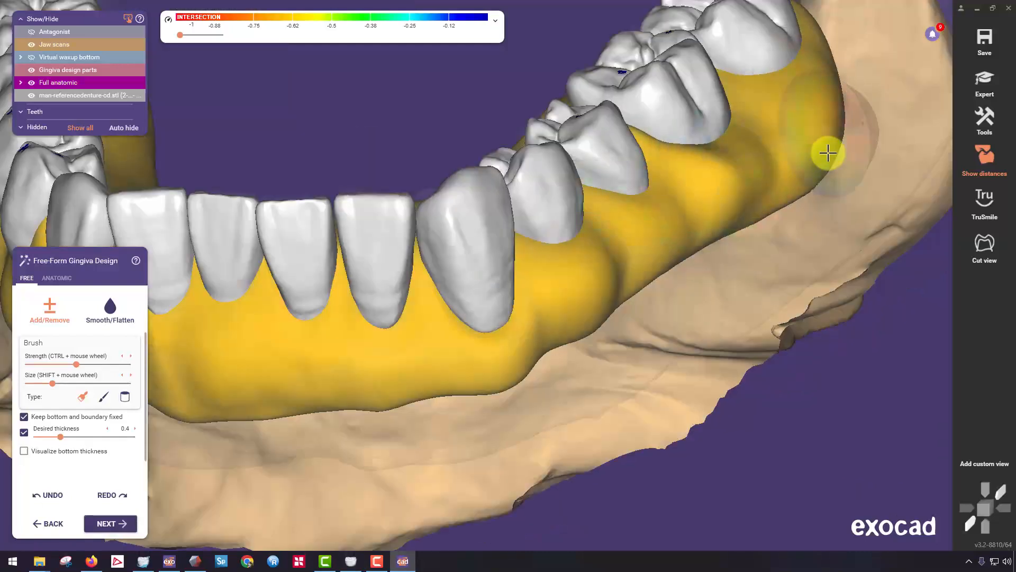
left_click(62, 328)
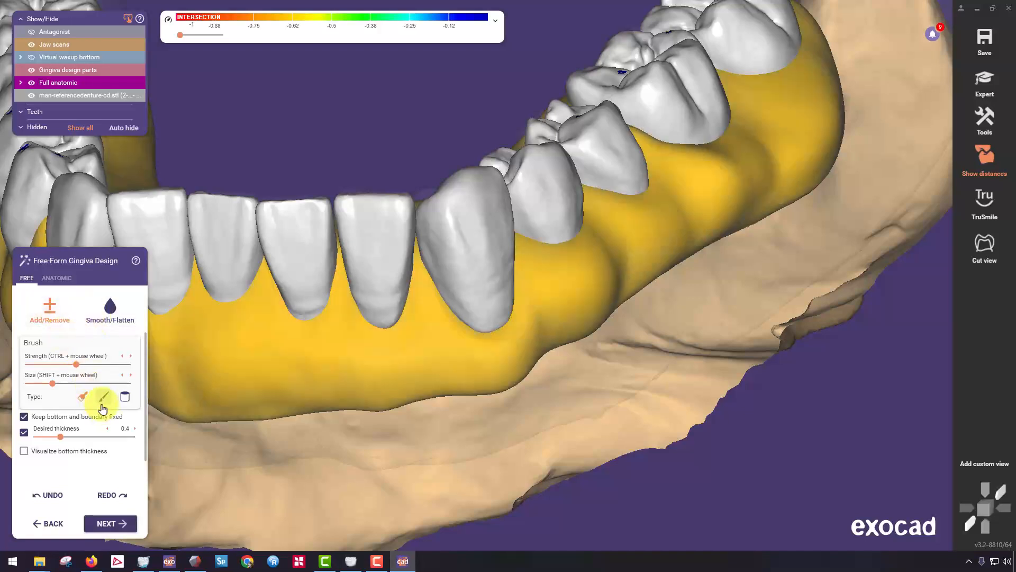
Carve vertical grooves between the root contours on the left buccal gingiva from the canine to the second molar with a larger Add/Remove brush.
right_click_drag(534, 328, 534, 209)
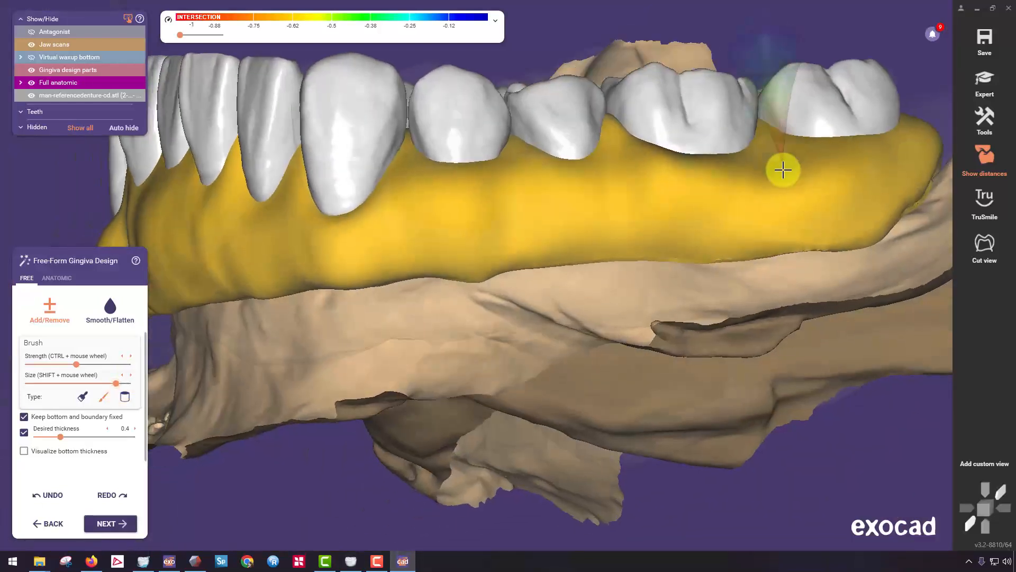
mouse_move(783, 170)
left_mouse_down()
mouse_move(784, 212)
mouse_move(775, 190)
left_mouse_up()
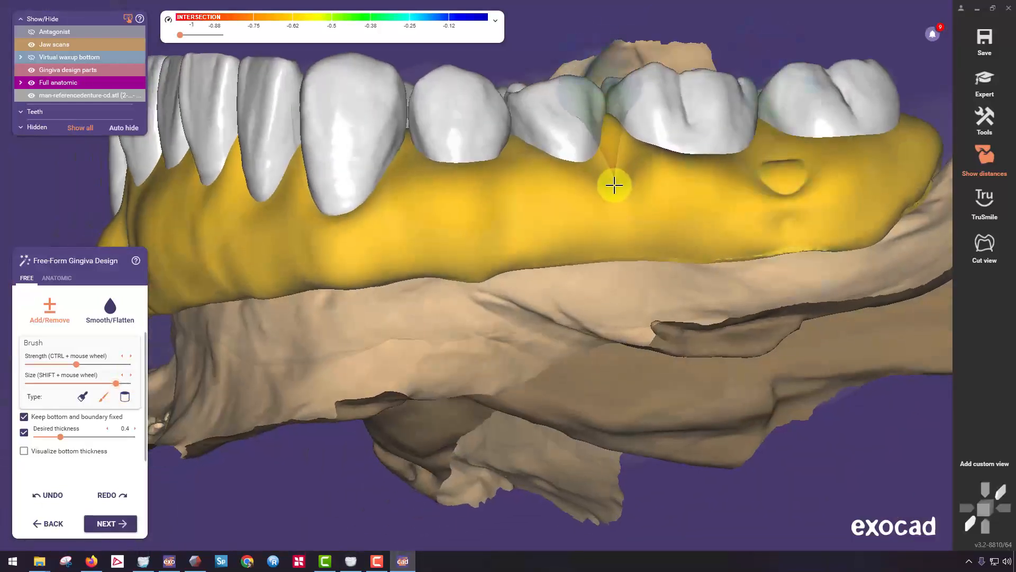
left_click_drag(614, 184, 614, 231)
left_click_drag(521, 195, 524, 236)
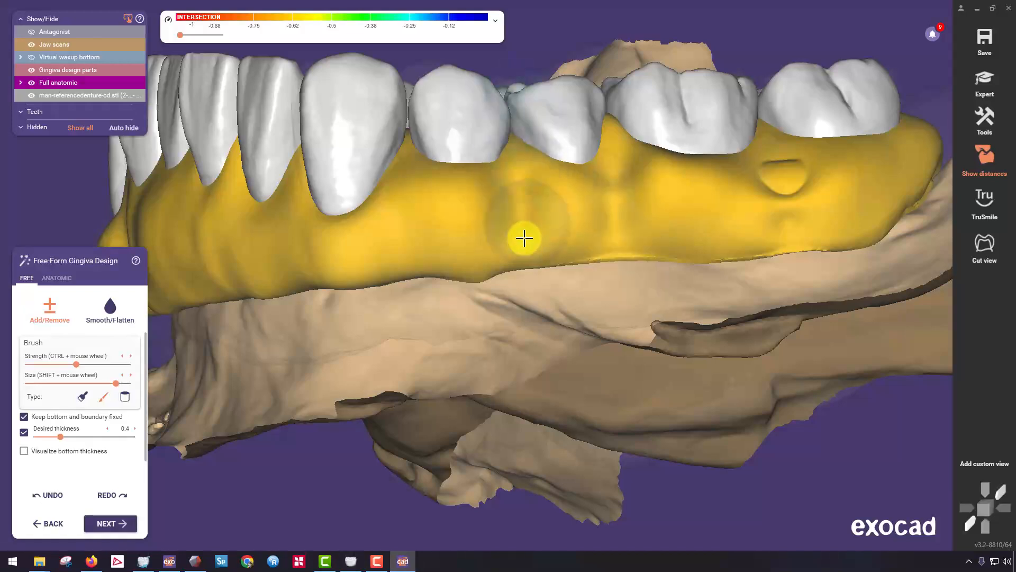
left_click_drag(406, 206, 411, 248)
right_click_drag(412, 248, 361, 191)
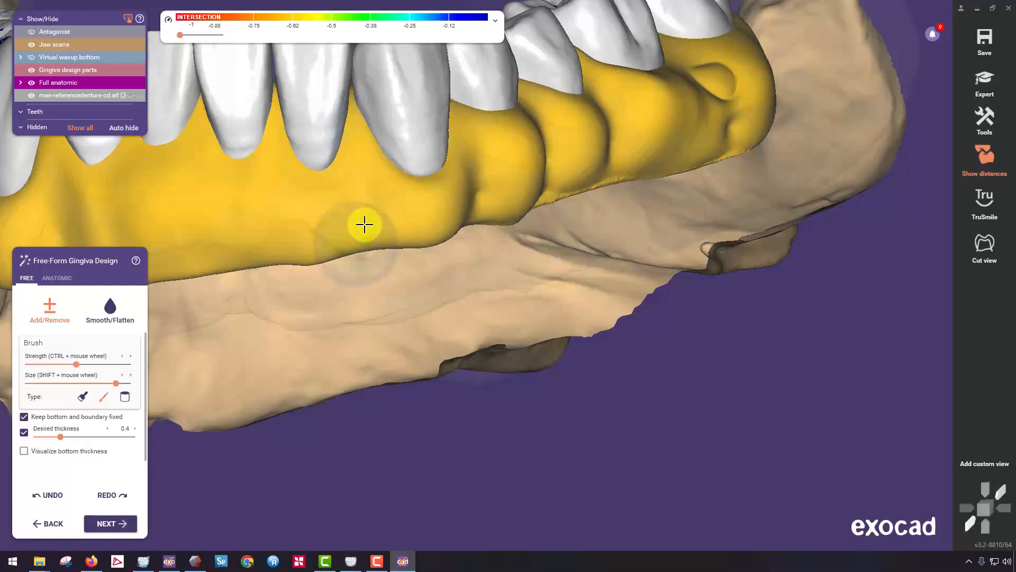
Turn on the bottom thickness visualization, then build up and smooth the thin gingiva below the left second molar.
left_click(26, 450)
left_click(39, 315)
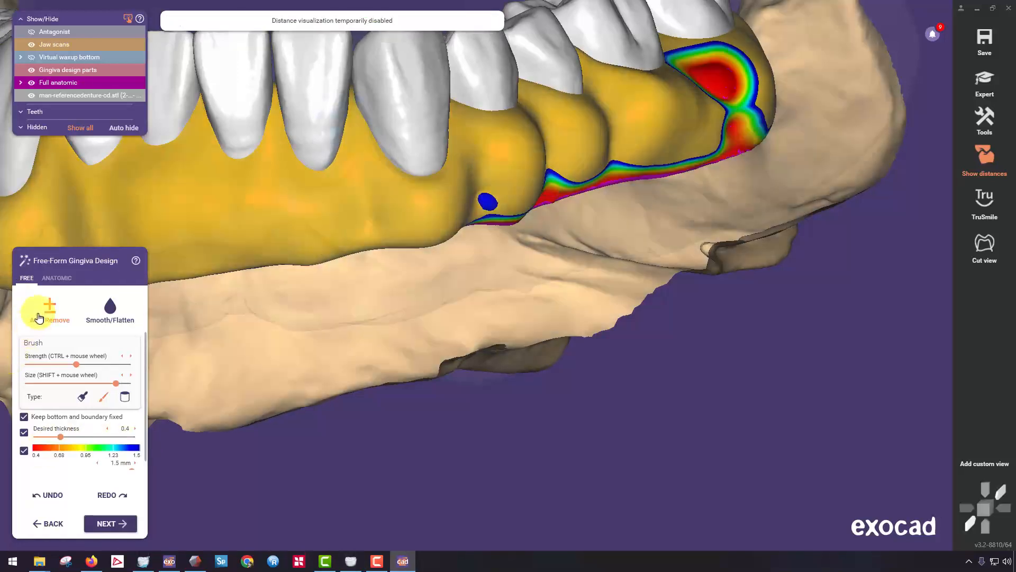
mouse_move(755, 95)
left_mouse_down()
mouse_move(721, 73)
mouse_move(744, 71)
left_mouse_up()
left_click(110, 308)
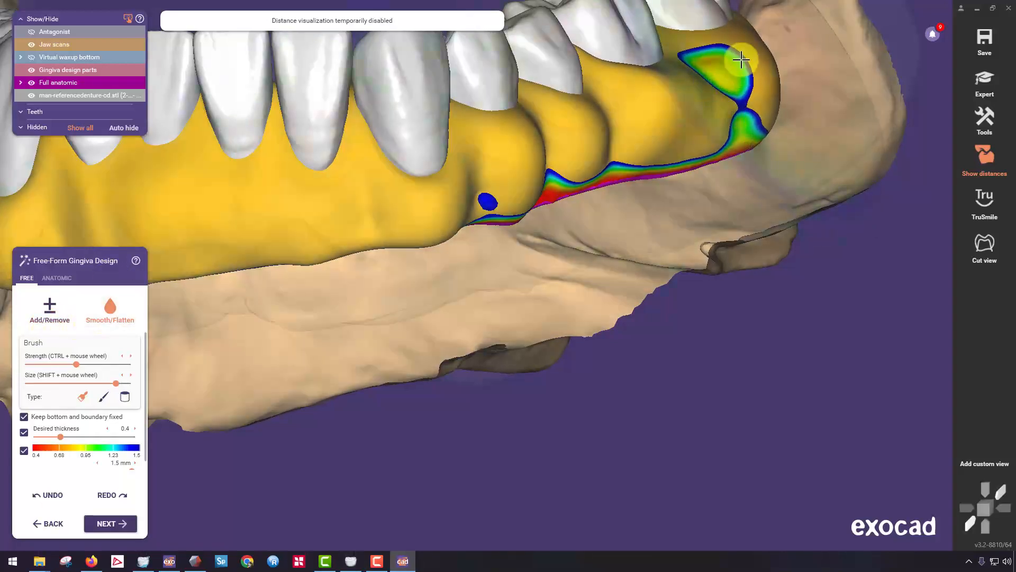
right_click_drag(685, 129, 560, 225)
Reduce the brush size, smooth the buccal gingiva at the left second molar, and add material over its remaining thin area.
left_click(47, 383)
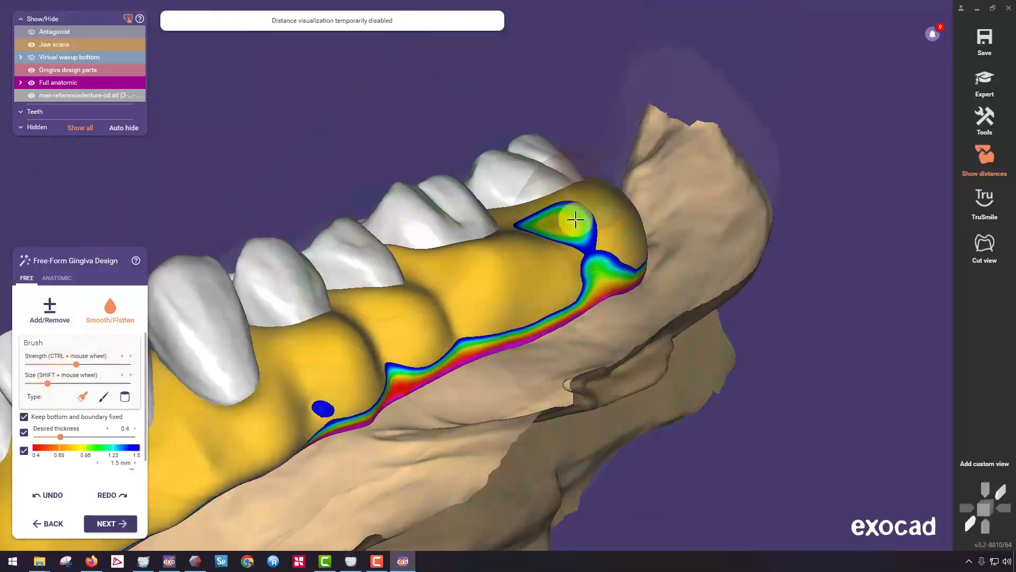
left_click(50, 306)
right_click_drag(296, 270, 460, 150)
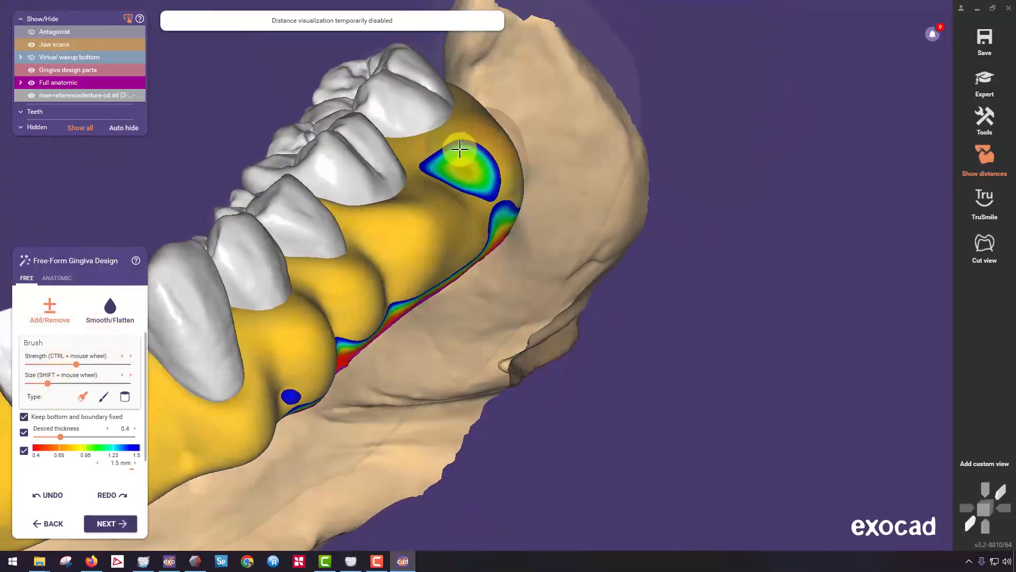
mouse_move(460, 150)
left_mouse_down()
mouse_move(456, 165)
mouse_move(458, 154)
left_mouse_up()
mouse_move(459, 153)
right_mouse_down()
mouse_move(466, 163)
mouse_move(433, 145)
mouse_move(506, 283)
mouse_move(521, 269)
mouse_move(551, 189)
right_mouse_up()
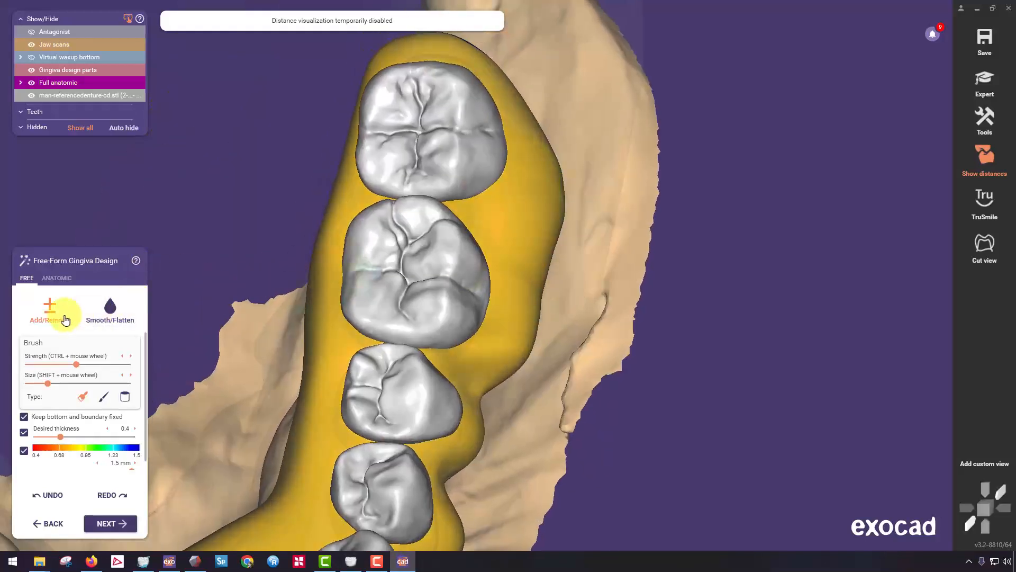
Switch Add/Remove to the fine brush type and carve the buccal gingiva between the left first and second molars.
left_click(98, 398)
right_click_drag(478, 281, 587, 281)
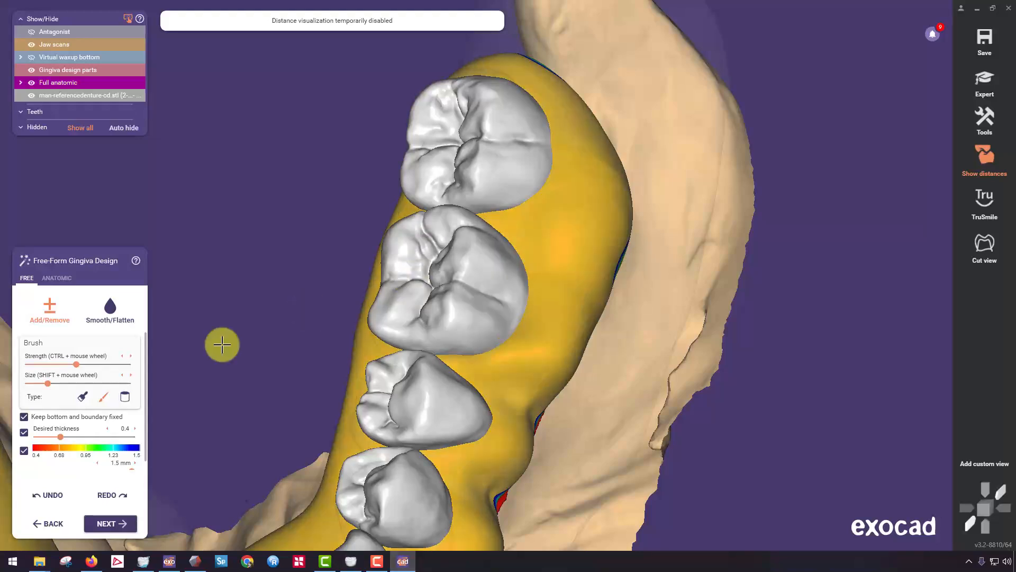
mouse_move(572, 269)
left_mouse_down()
mouse_move(598, 285)
mouse_move(583, 283)
left_mouse_up()
mouse_move(570, 304)
right_mouse_down()
mouse_move(560, 281)
mouse_move(612, 225)
mouse_move(624, 265)
mouse_move(701, 120)
mouse_move(658, 184)
mouse_move(519, 251)
right_mouse_up()
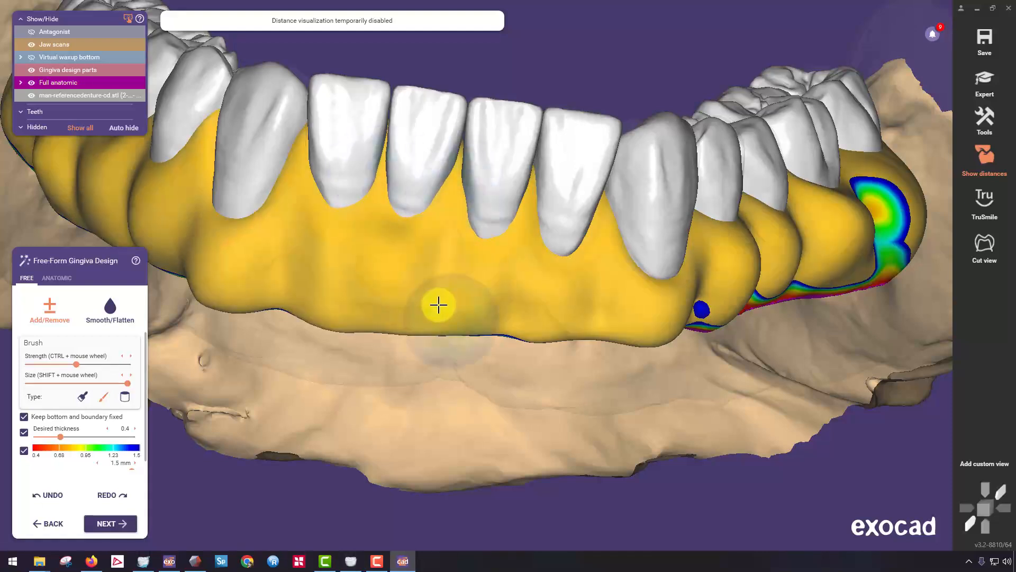
Carve grooves between the root contours on the labial gingiva from the central incisors to the right canine.
right_click_drag(438, 304, 433, 317)
left_click_drag(436, 290, 445, 227, "shift")
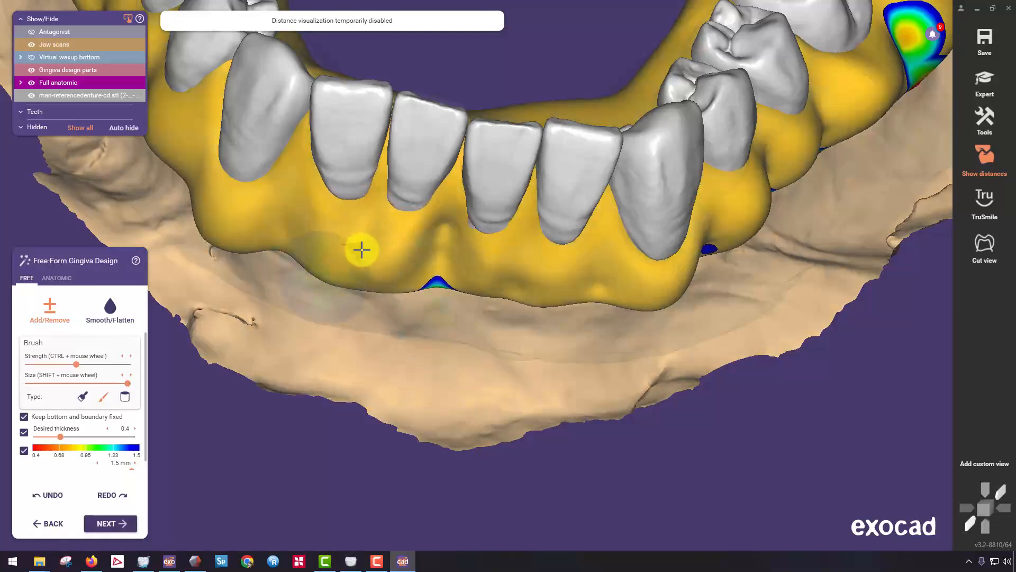
left_click_drag(361, 250, 356, 275, "shift")
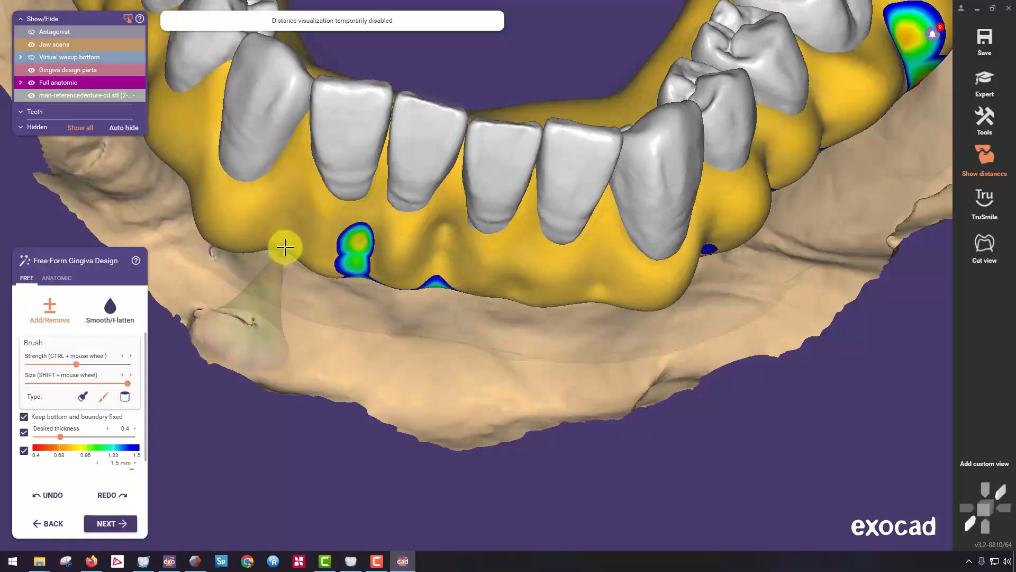
left_click(285, 246, "shift")
Carve grooves between the root contours on the right buccal gingiva from the canine back to the second molar.
middle_click_drag(272, 232, 379, 245)
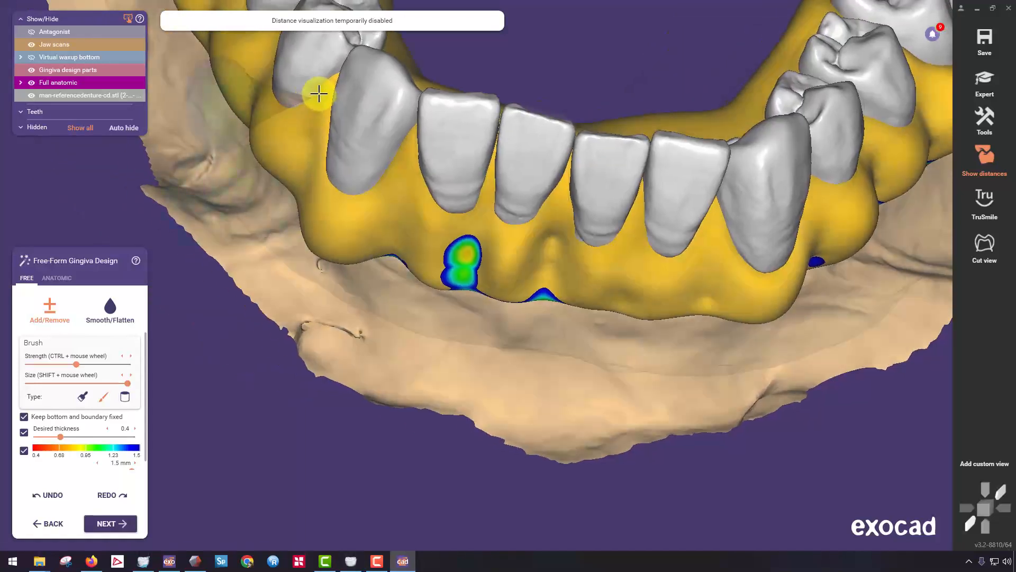
right_click_drag(289, 168, 415, 190)
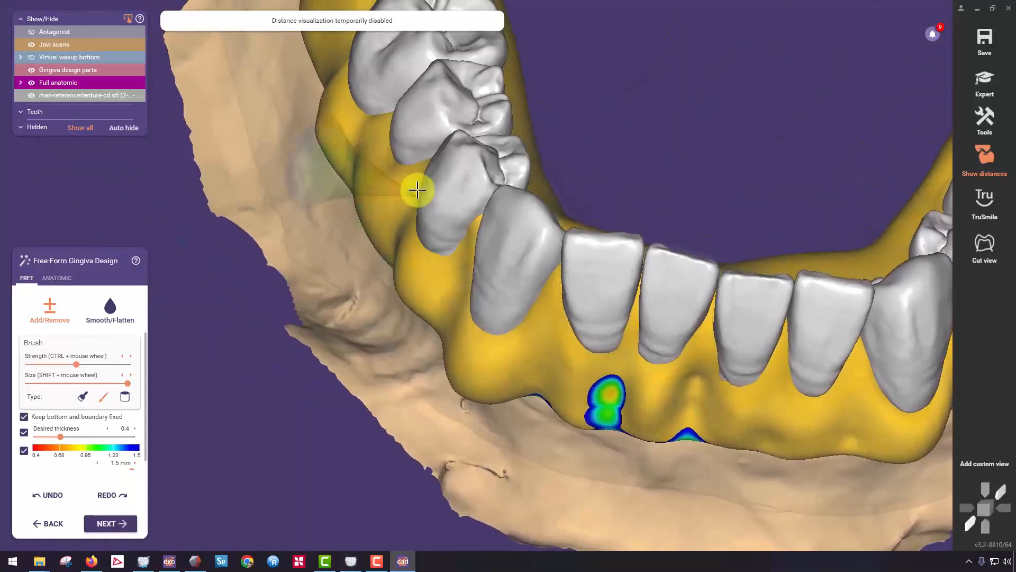
scroll(476, 226, "up", 2)
right_click_drag(476, 226, 449, 229)
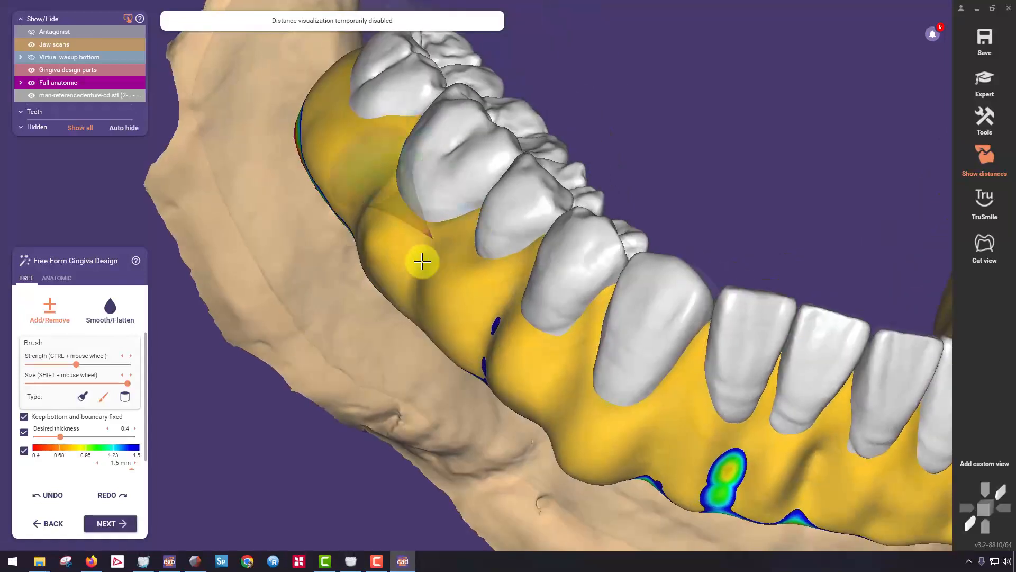
mouse_move(422, 261)
left_mouse_down()
mouse_move(358, 154)
mouse_move(386, 117)
left_mouse_up()
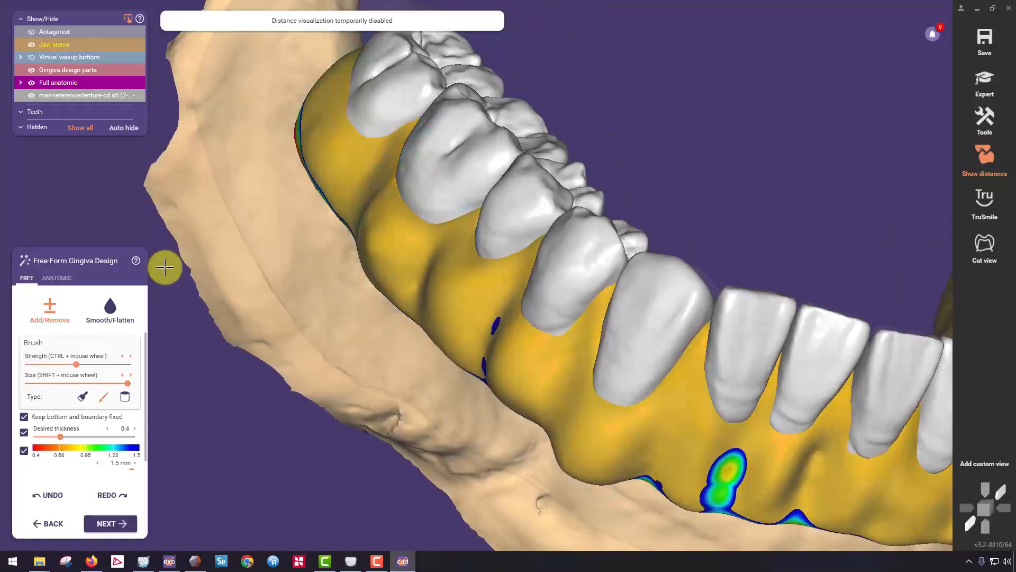
Smooth the carved grooves from the right molars to the right incisors using Smooth/Flatten with a smaller brush size.
left_click(81, 398)
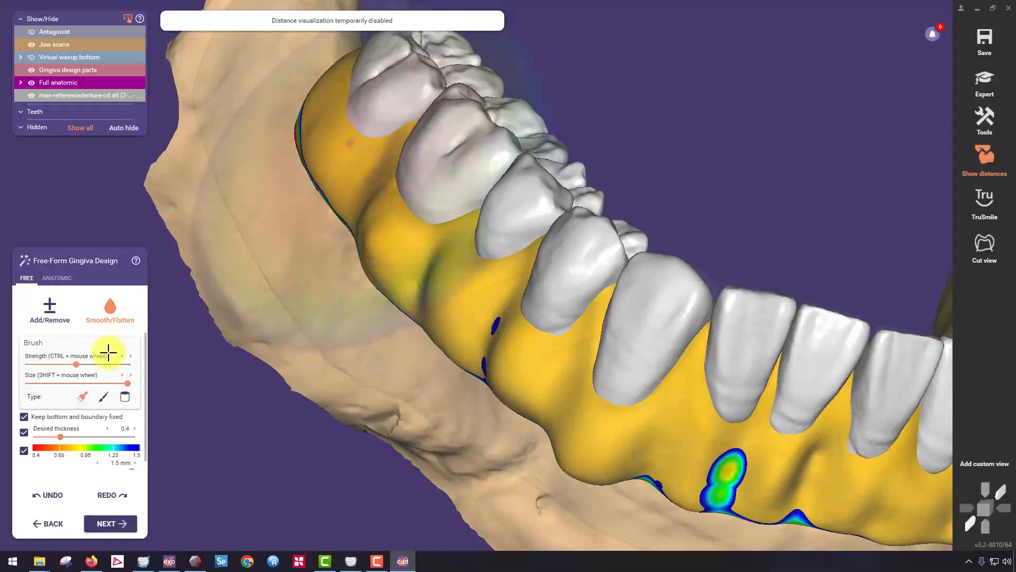
left_click(42, 384)
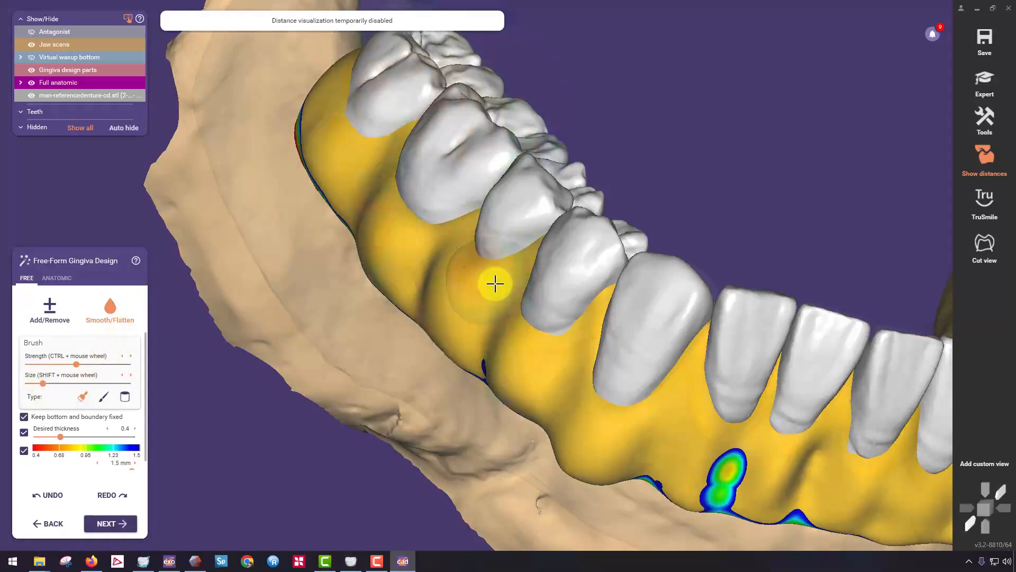
right_click_drag(576, 362, 420, 97)
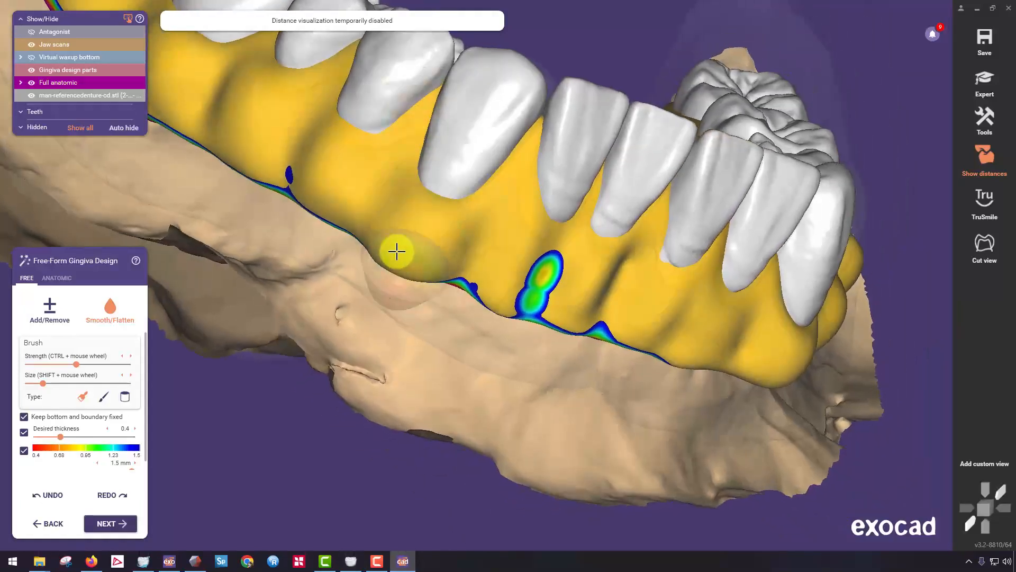
right_click_drag(388, 251, 455, 306)
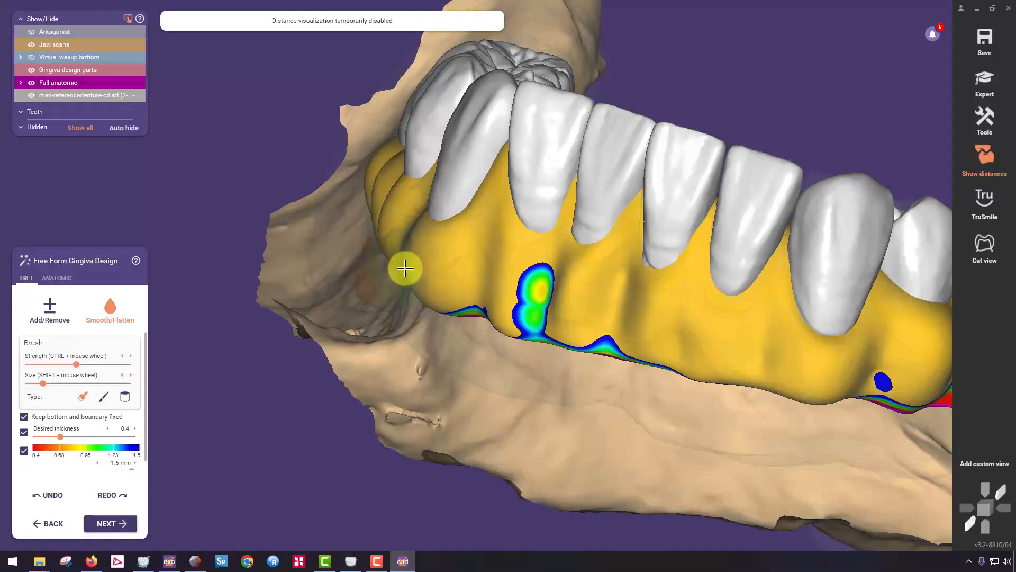
right_click_drag(409, 260, 332, 248)
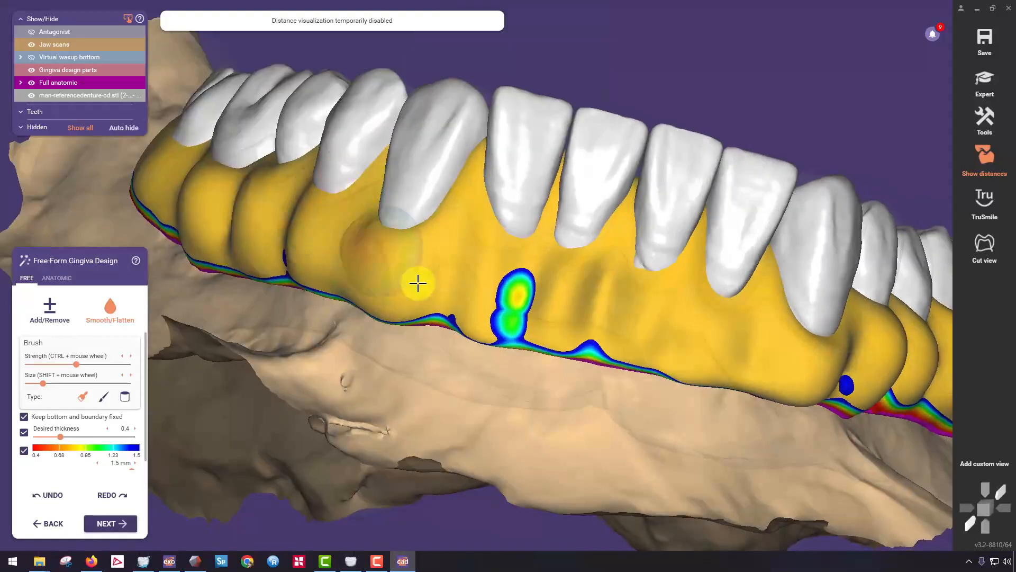
left_click_drag(454, 308, 518, 289)
mouse_move(518, 289)
right_mouse_down()
mouse_move(590, 302)
mouse_move(596, 399)
mouse_move(601, 181)
mouse_move(517, 225)
mouse_move(575, 284)
mouse_move(508, 404)
right_mouse_up()
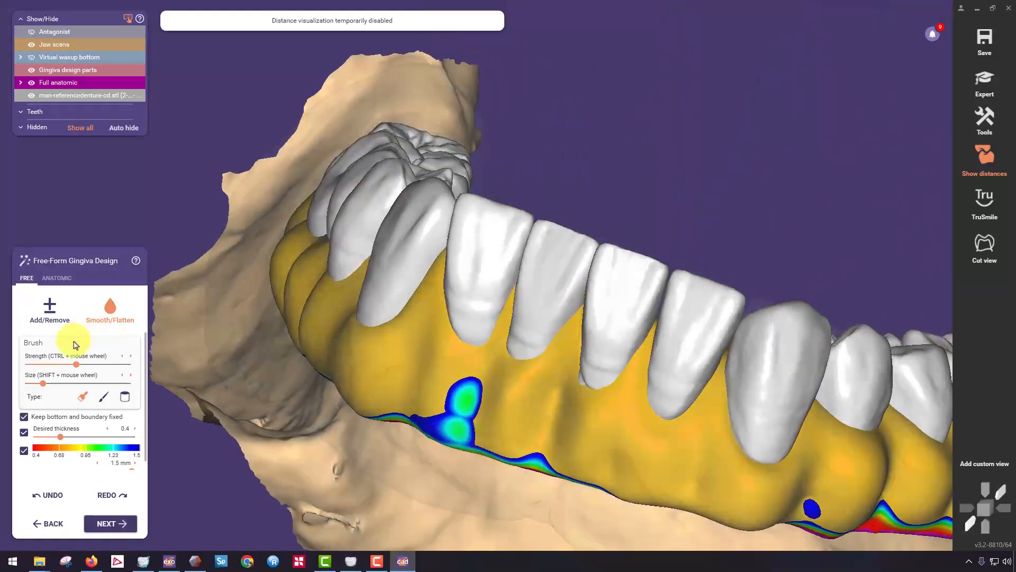
Add material over the thin labial area below the right lateral incisor and smooth the gingiva below the incisors.
left_click(48, 320)
right_click_drag(485, 356, 562, 210)
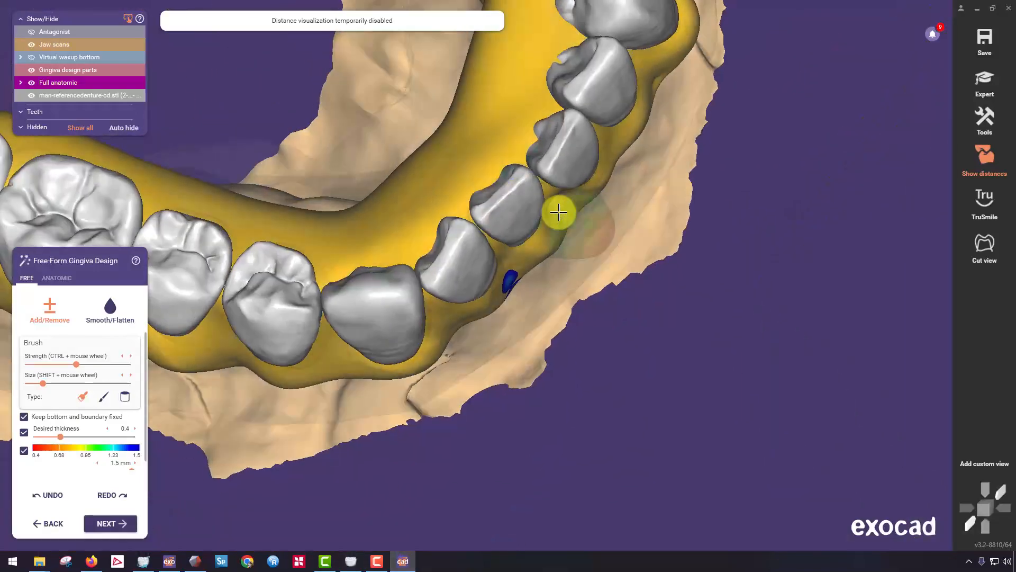
left_click(115, 312)
right_click_drag(463, 320, 507, 248)
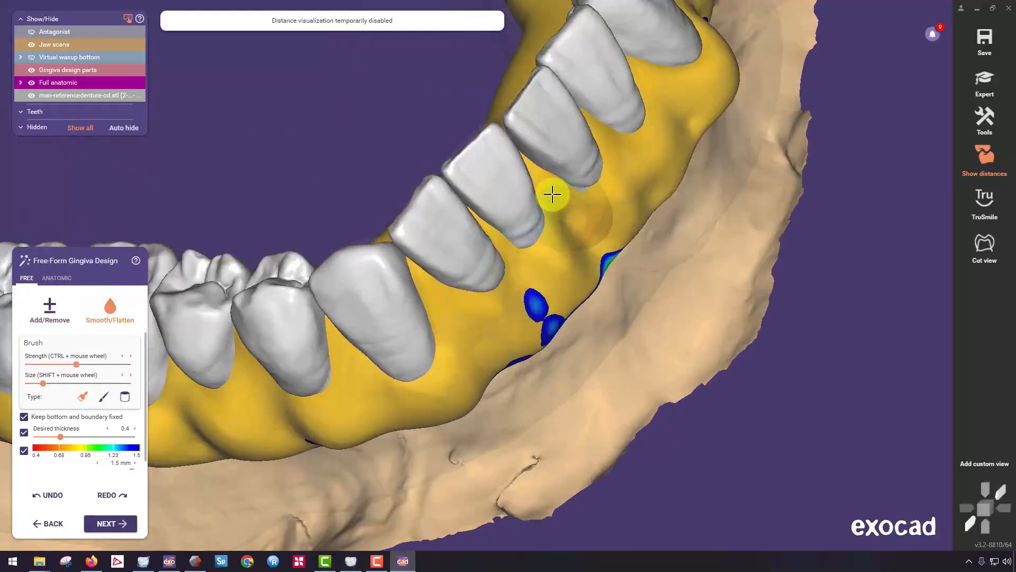
Build up the root contours on the labial gingiva below the central and left lateral incisors with Add/Remove.
left_click(56, 311)
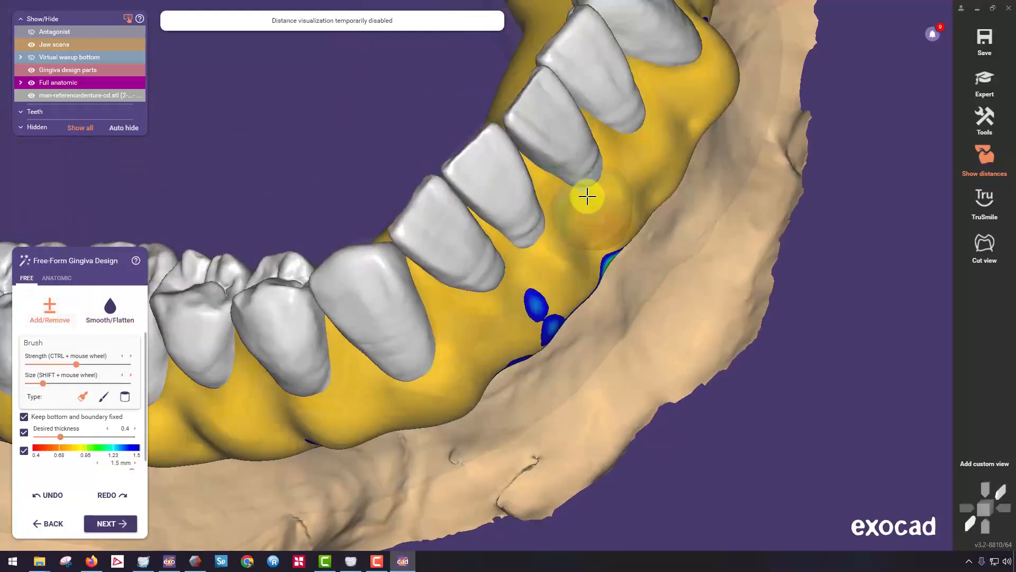
mouse_move(588, 202)
right_mouse_down()
mouse_move(571, 236)
mouse_move(624, 257)
mouse_move(633, 249)
mouse_move(624, 239)
right_mouse_up()
middle_click_drag(484, 90, 483, 207)
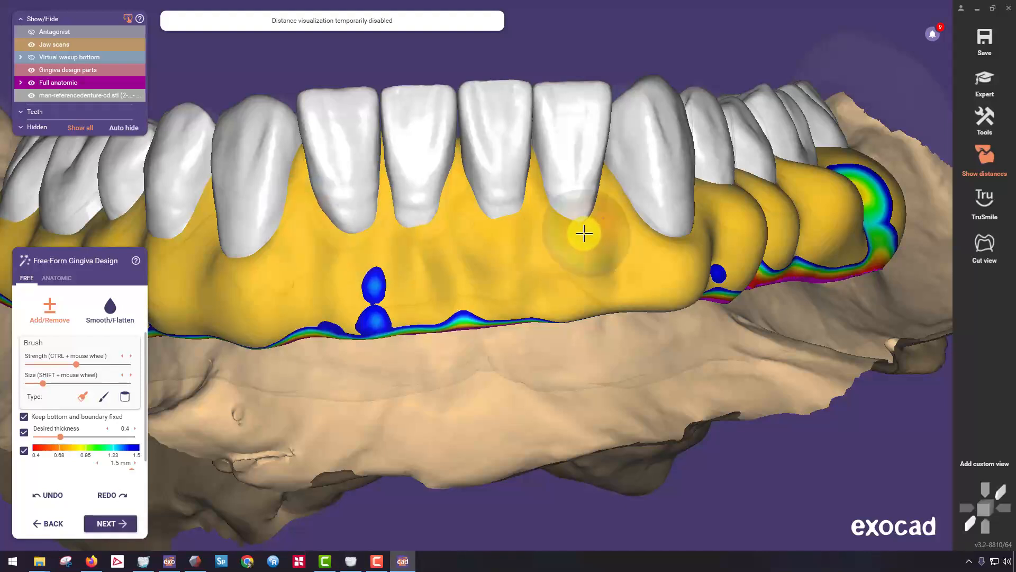
right_click_drag(585, 234, 518, 259)
Smooth the root contours on the labial gingiva below the incisors and along the left buccal side to the molars.
left_click(109, 313)
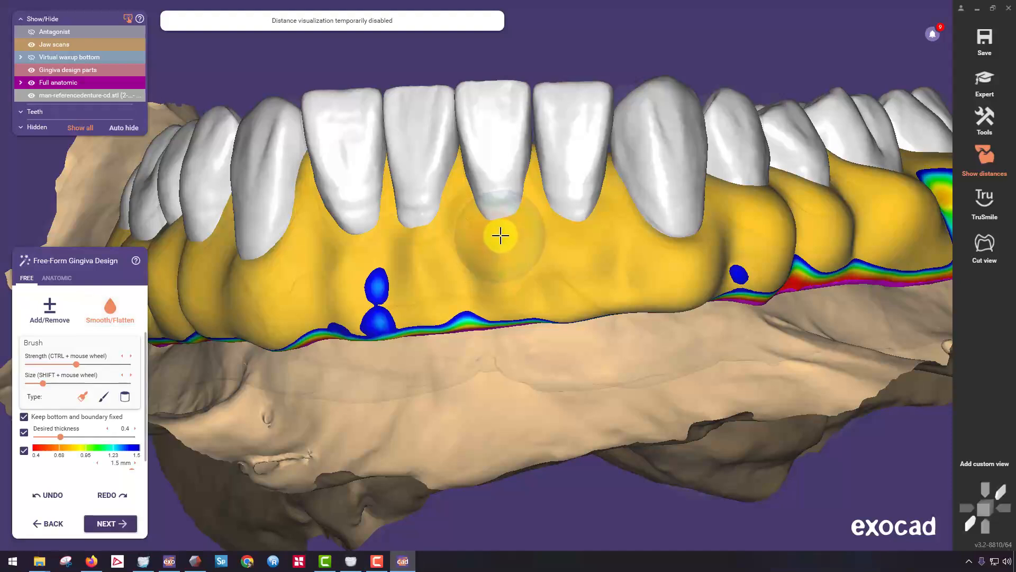
mouse_move(386, 295)
right_mouse_down()
mouse_move(504, 286)
mouse_move(511, 245)
mouse_move(464, 181)
right_mouse_up()
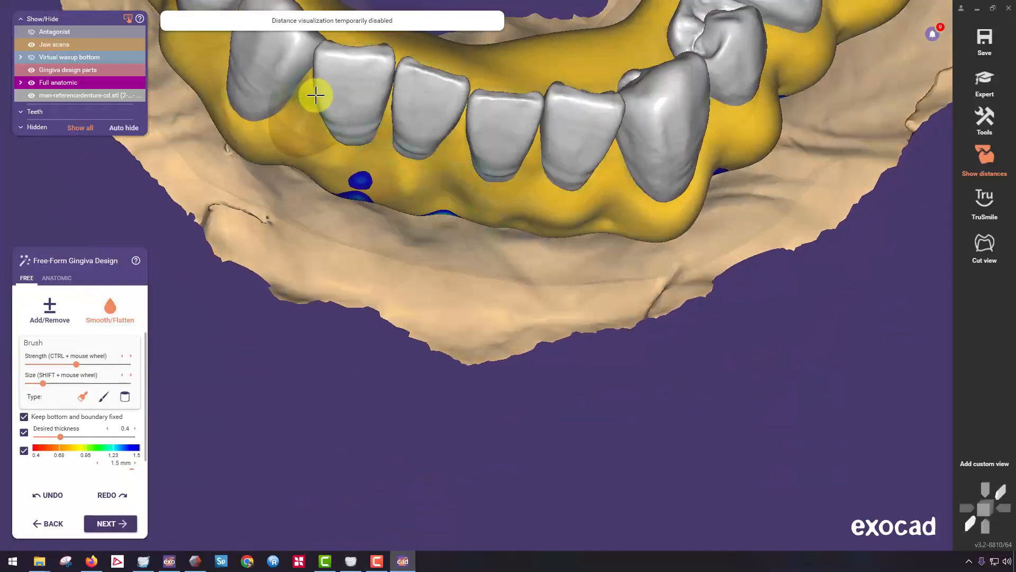
right_click_drag(567, 180, 590, 242)
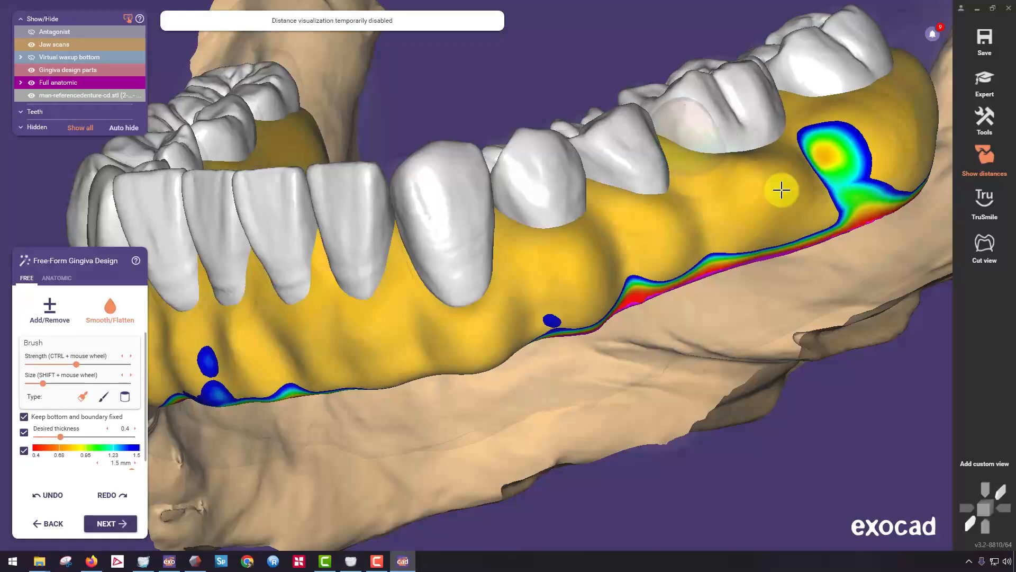
right_click_drag(839, 183, 530, 138)
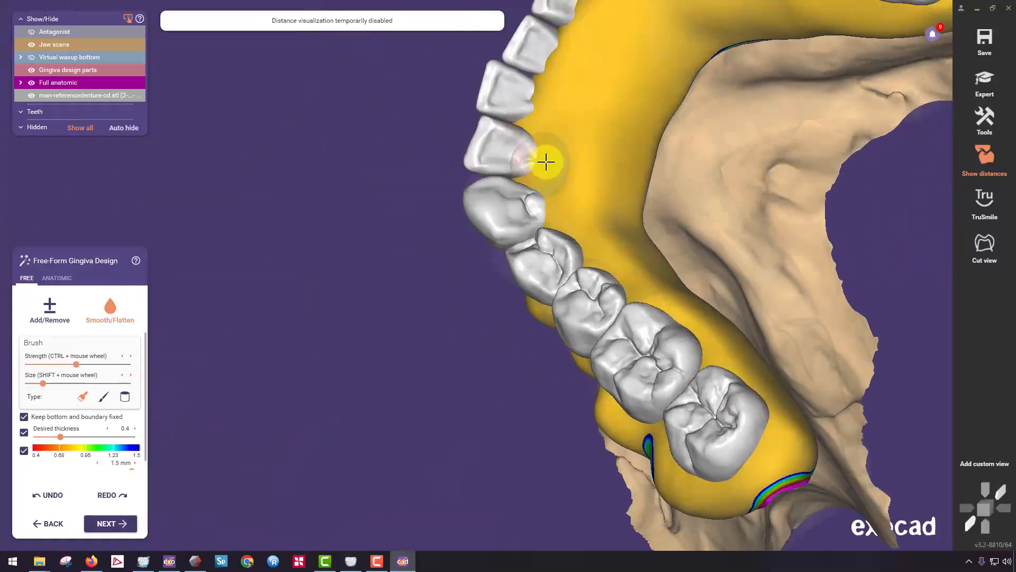
Smooth the labial gingiva below the incisors and around the left canine with Smooth/Flatten.
right_click_drag(625, 253, 740, 222)
scroll(737, 223, "up", 4)
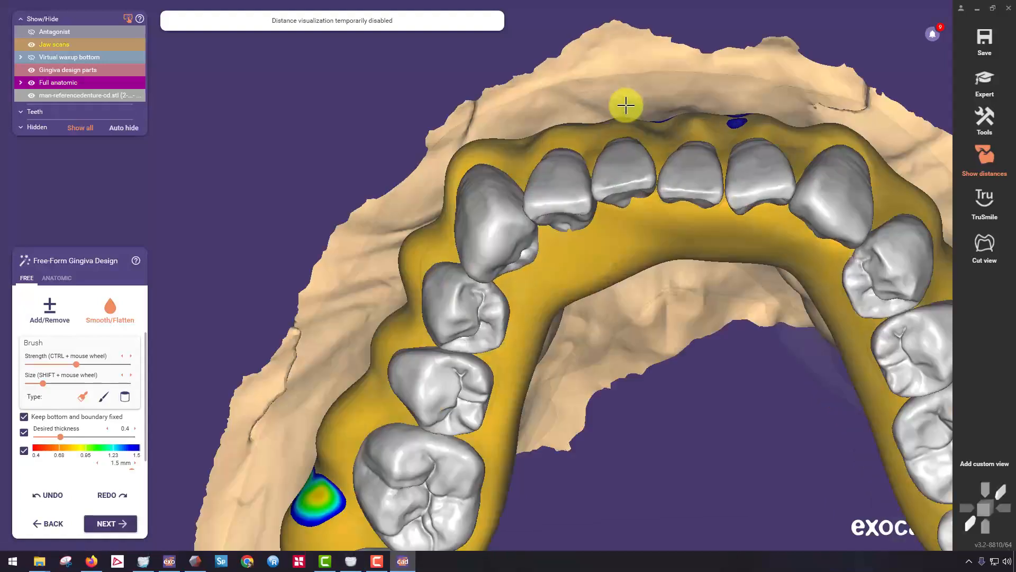
scroll(630, 110, "up", 5)
right_click_drag(678, 129, 722, 132)
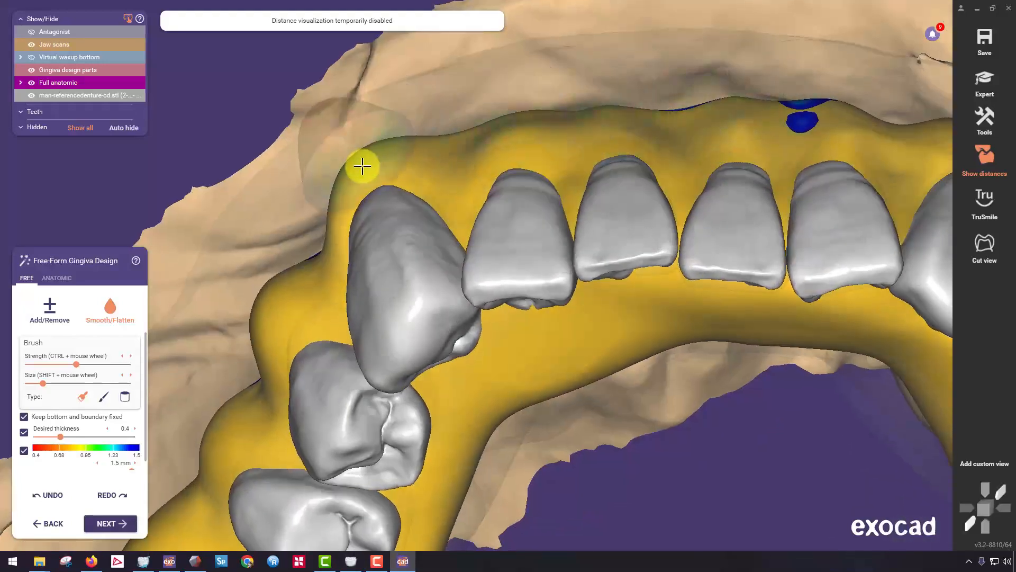
mouse_move(361, 165)
right_mouse_down()
mouse_move(380, 161)
mouse_move(299, 166)
right_mouse_up()
mouse_move(300, 166)
left_mouse_down()
mouse_move(279, 169)
mouse_move(336, 156)
left_mouse_up()
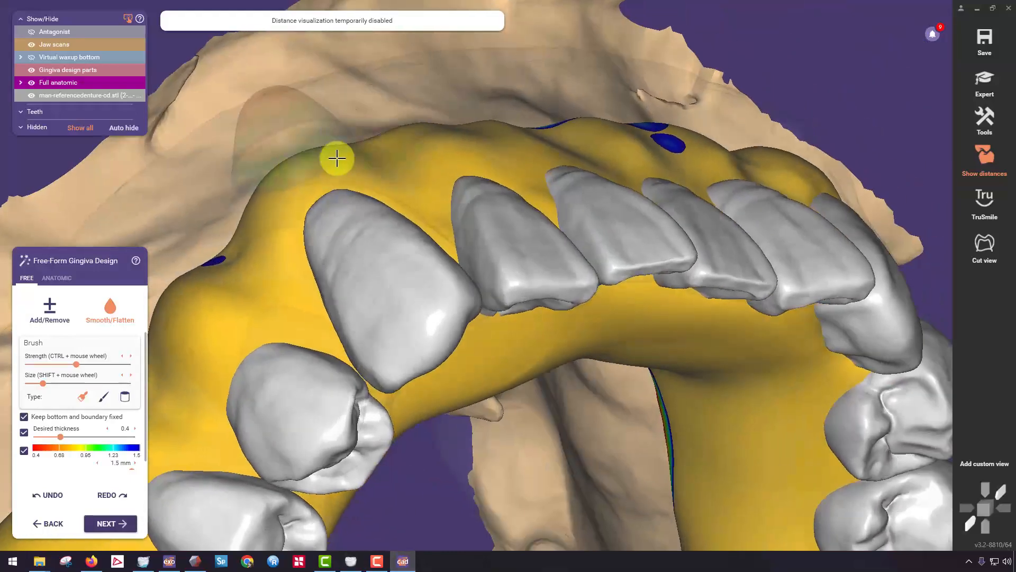
Refine the buccal gingiva beside the left premolars with Smooth/Flatten and check the contours along the whole arch.
scroll(335, 157, "down", 5)
mouse_move(335, 157)
right_mouse_down()
mouse_move(442, 183)
mouse_move(370, 259)
mouse_move(331, 275)
mouse_move(318, 247)
right_mouse_up()
scroll(332, 275, "up", 5)
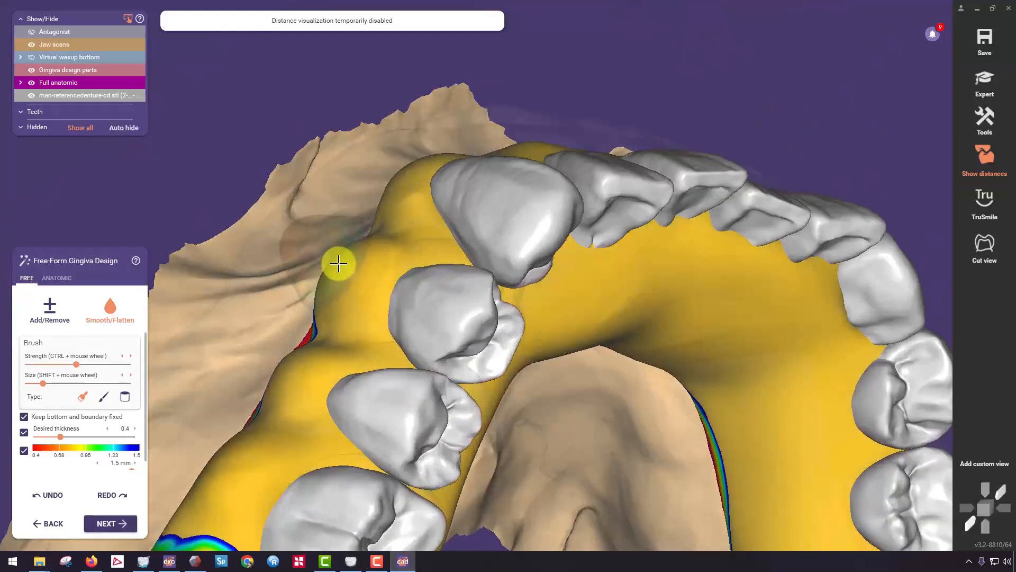
scroll(385, 246, "down", 5)
right_click_drag(385, 247, 564, 264)
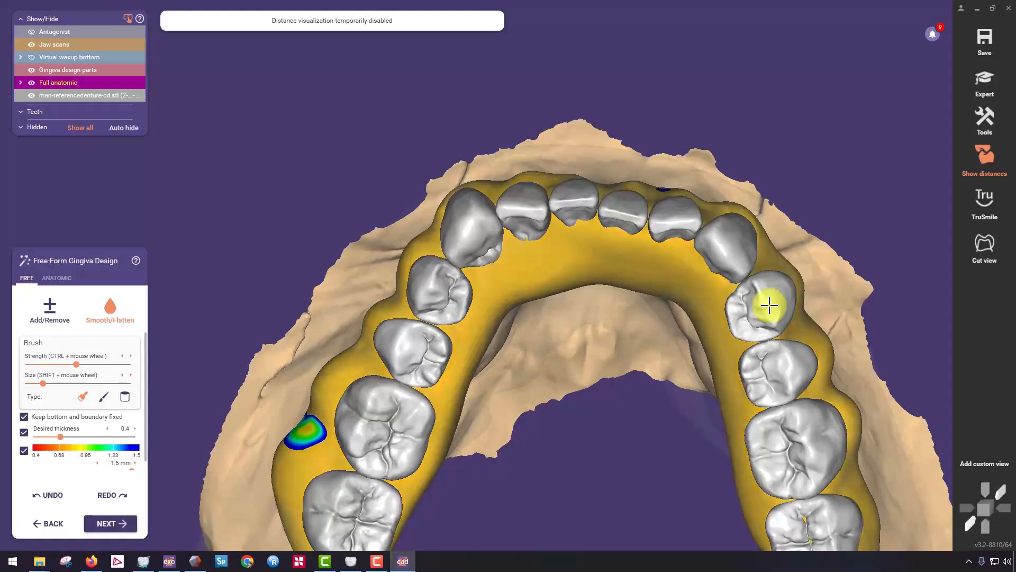
scroll(785, 293, "up", 3)
right_click_drag(785, 293, 591, 220)
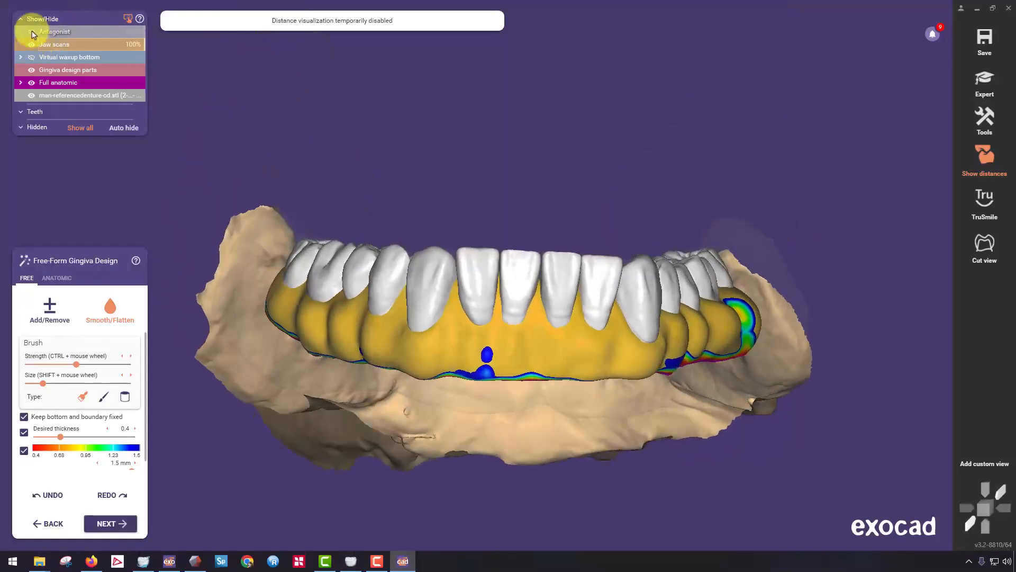
Show the antagonist to check the gingiva against the upper teeth, and finish the free-form gingiva design.
left_click(31, 32)
scroll(476, 254, "up", 2)
scroll(479, 353, "up", 2)
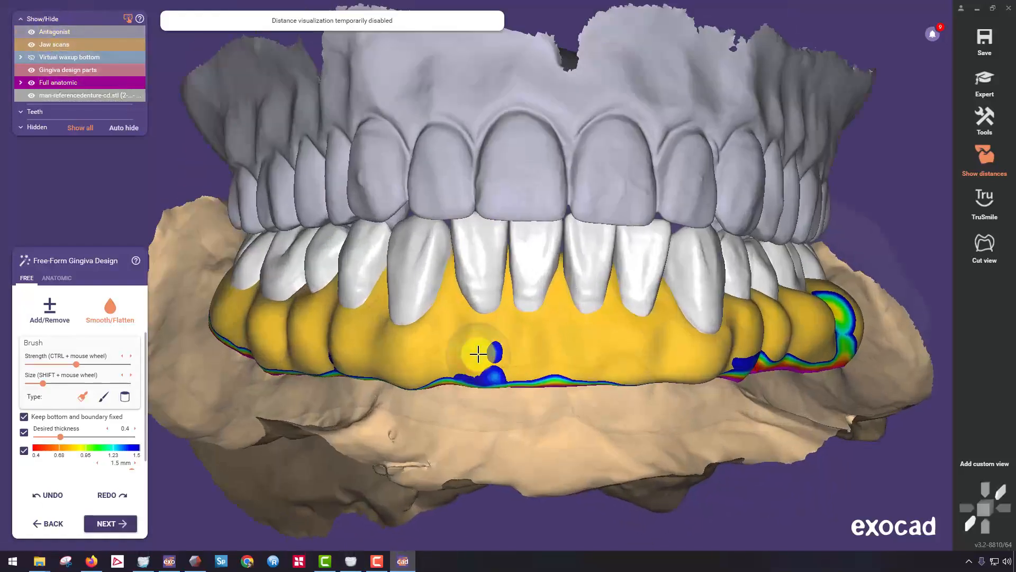
left_click(110, 523)
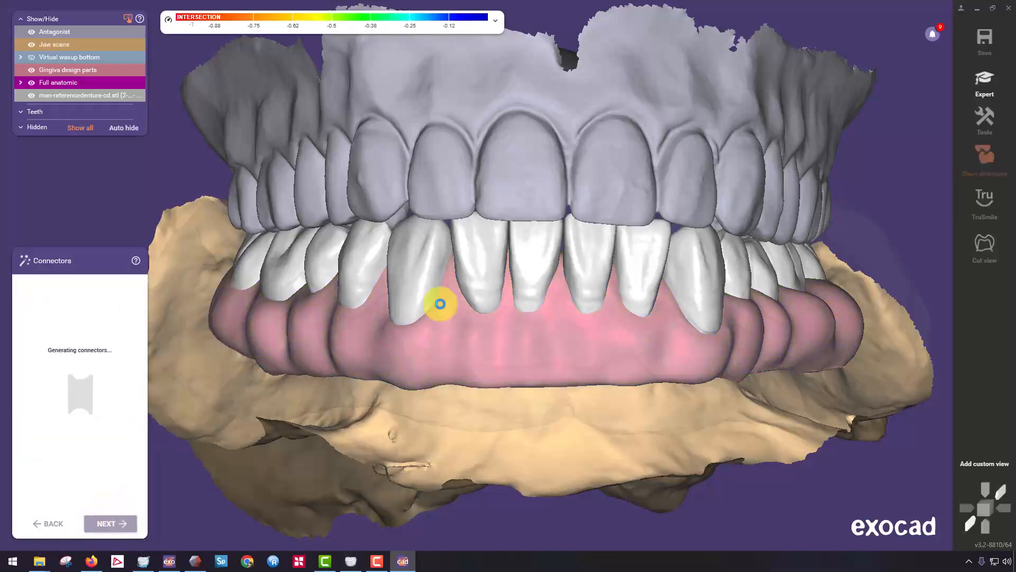
Hide the antagonist and remove all connectors between the teeth by applying the no-connector shape.
left_click(31, 31)
right_click_drag(339, 233, 355, 259)
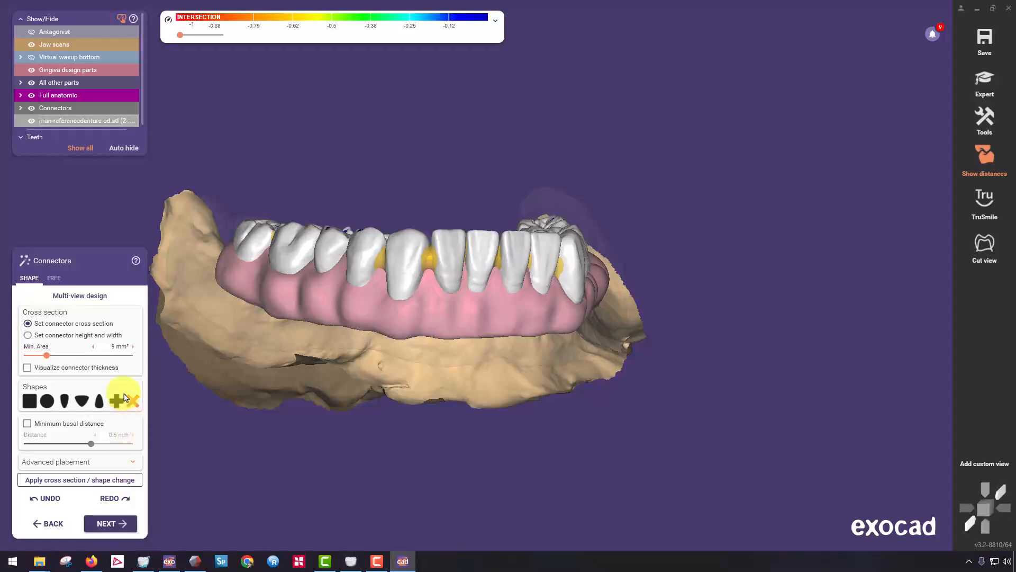
left_click(99, 480)
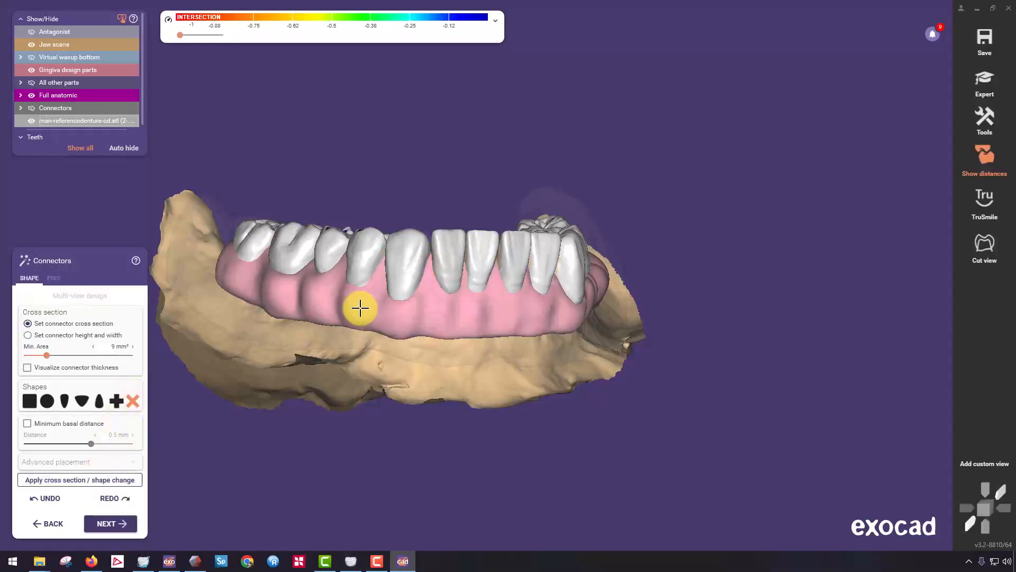
right_click_drag(390, 301, 468, 254)
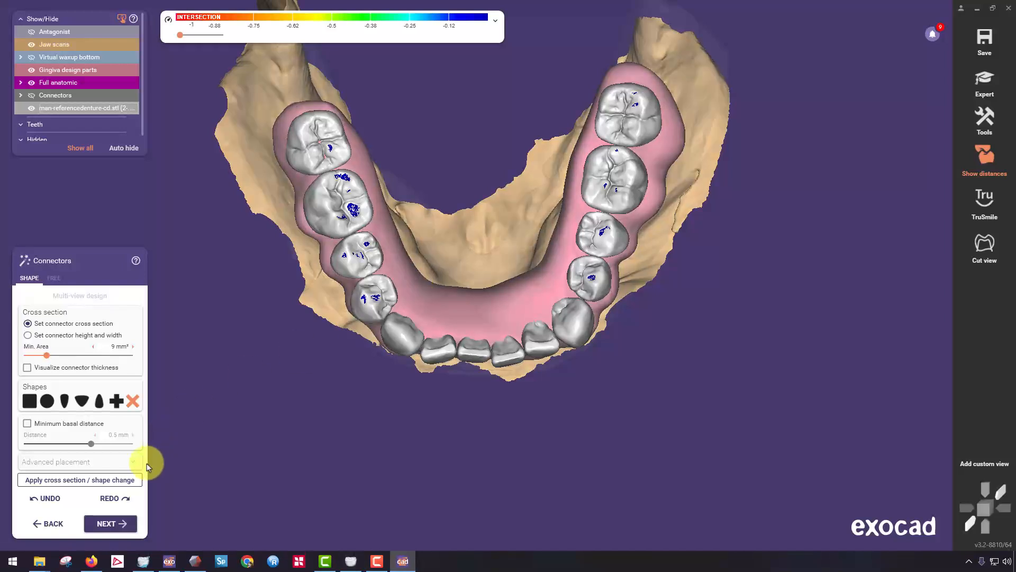
left_click(106, 524)
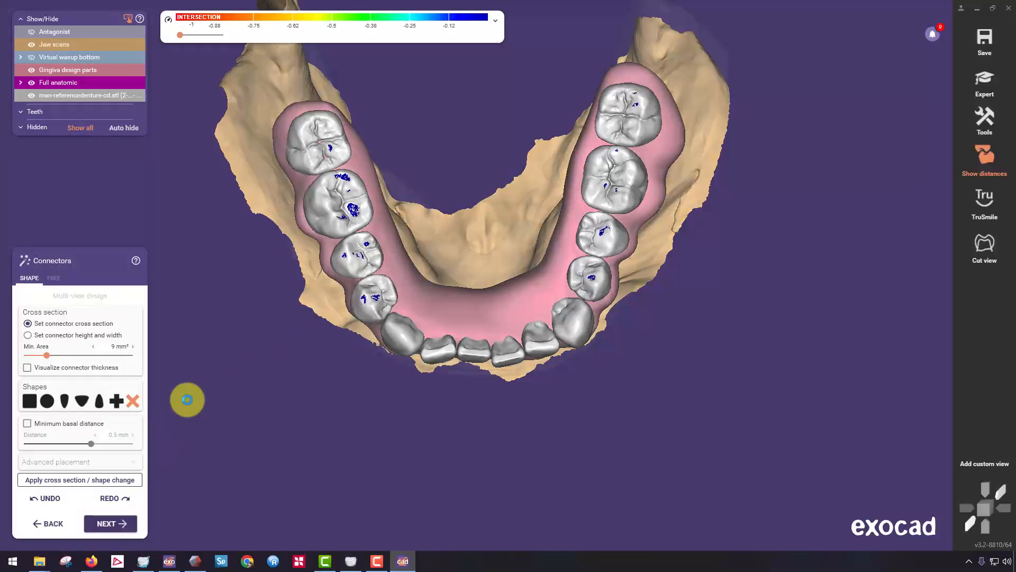
Merge the teeth and gingiva into one restoration and save it to the project directory.
right_click_drag(187, 400, 64, 562)
left_click(103, 525)
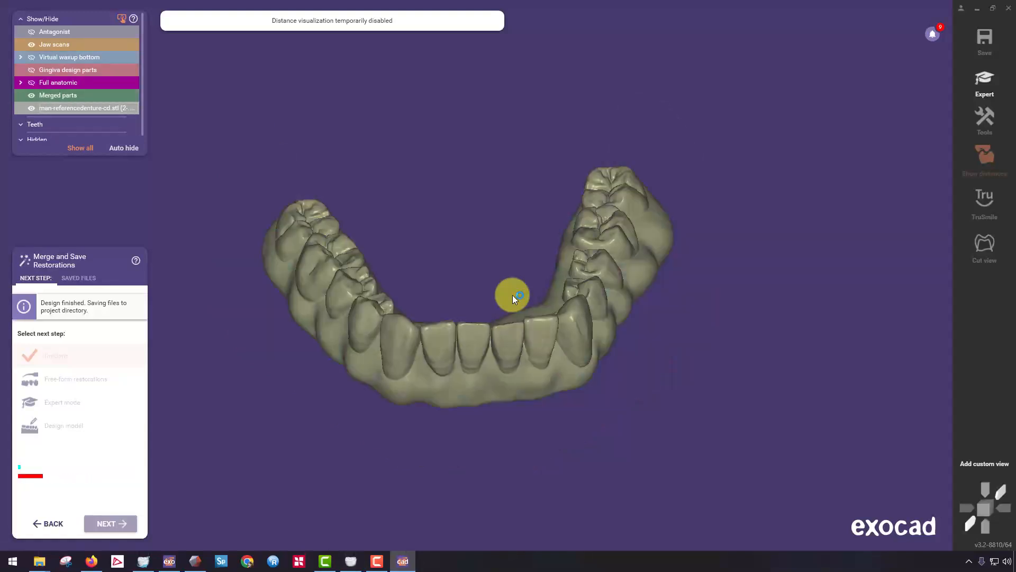
right_click_drag(508, 295, 487, 242)
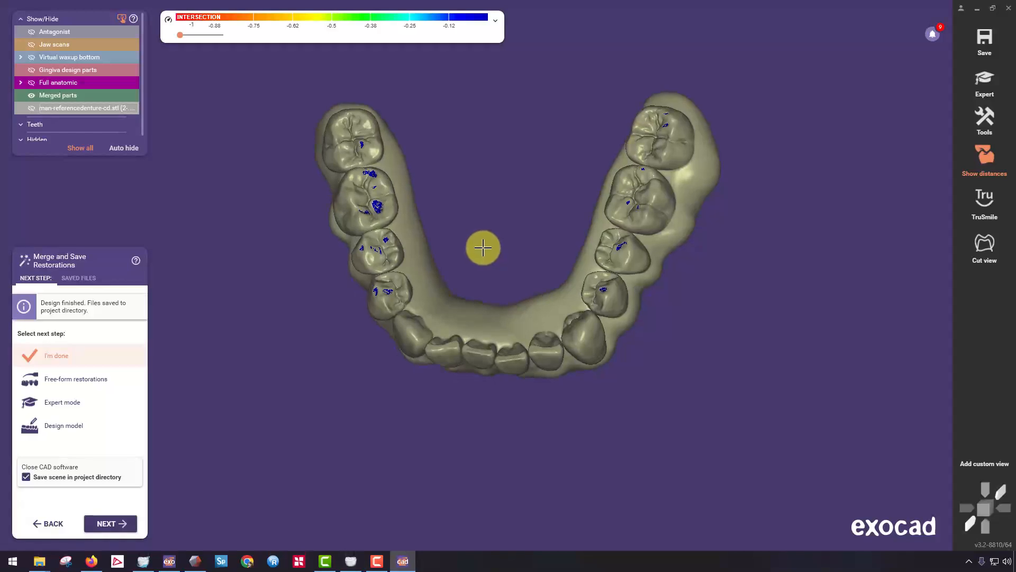
Examine the merged denture's occlusal and fitting surfaces, and switch to Expert mode for subsequent changes.
middle_click_drag(489, 237, 467, 265)
right_click_drag(467, 266, 463, 256)
middle_click_drag(463, 255, 478, 231)
right_click_drag(478, 231, 343, 231)
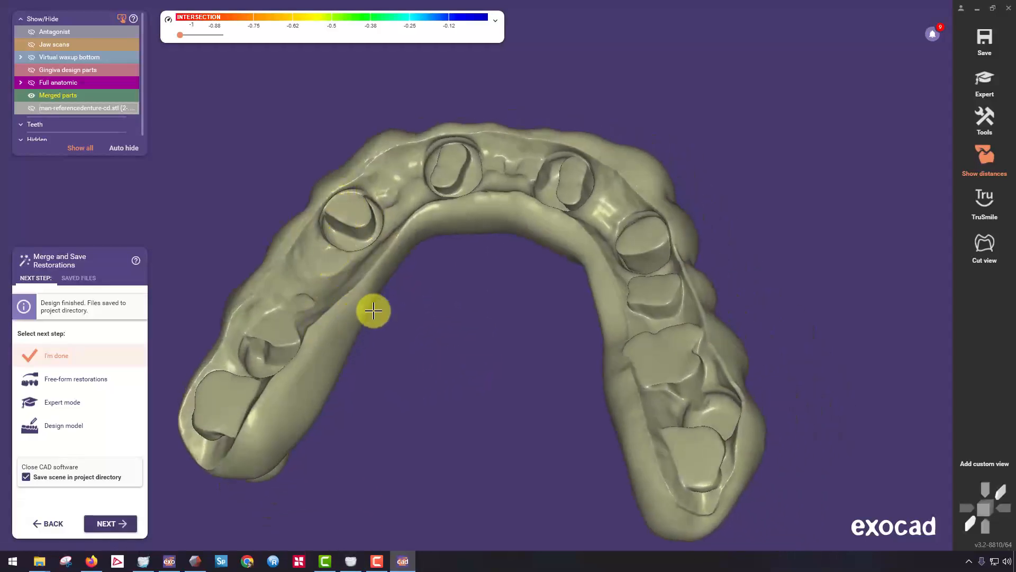
right_click_drag(374, 311, 437, 302)
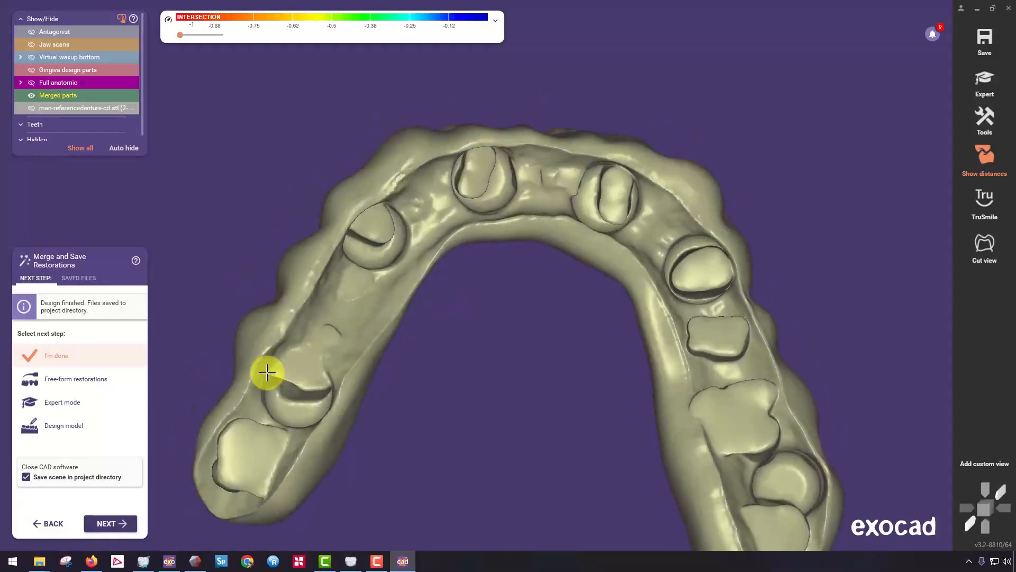
left_click(58, 405)
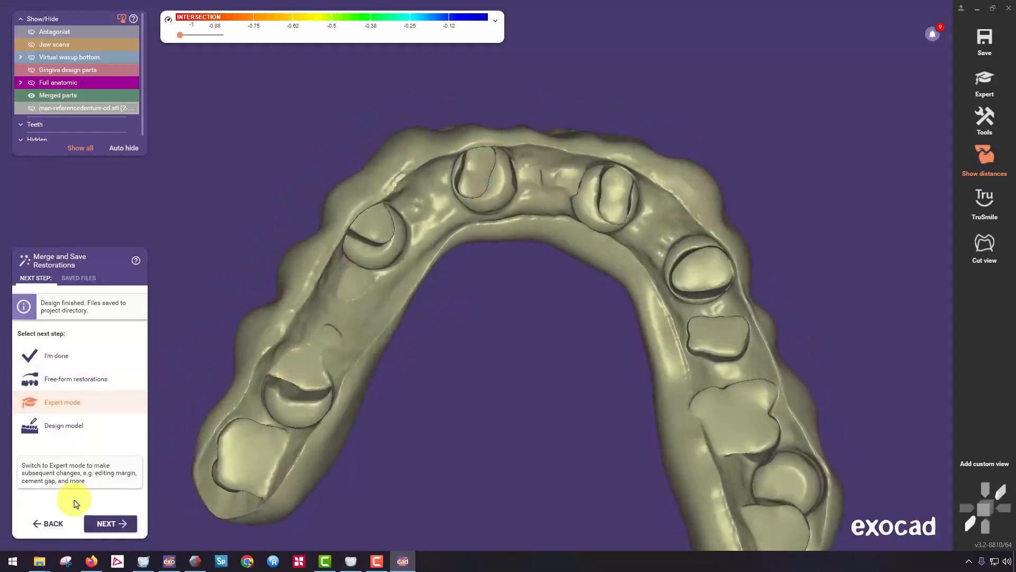
left_click(100, 524)
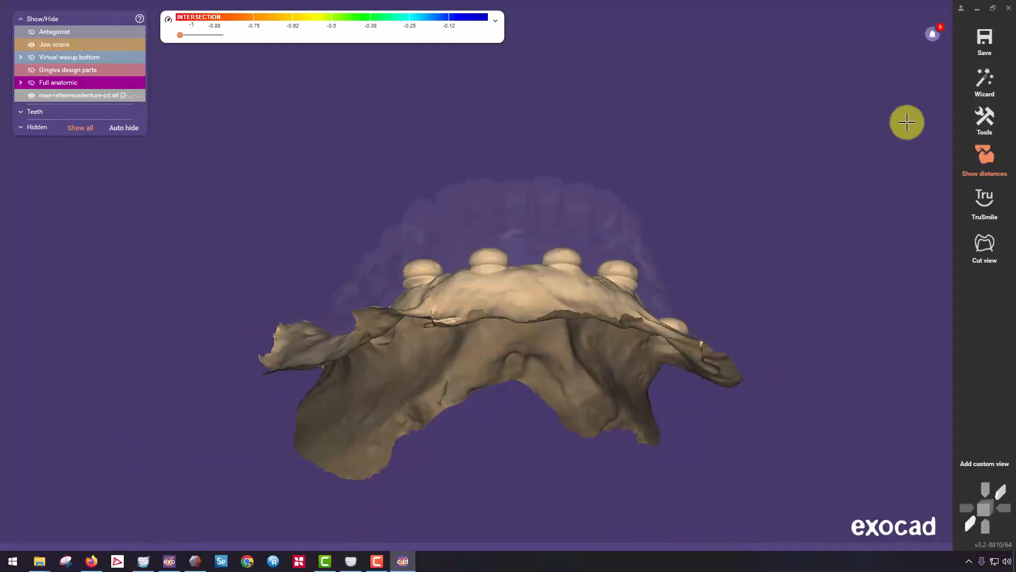
Show the full anatomic teeth and the gingiva design parts, and make the gingiva semi-transparent.
left_click_drag(95, 83, 144, 68)
right_click_drag(307, 168, 308, 168)
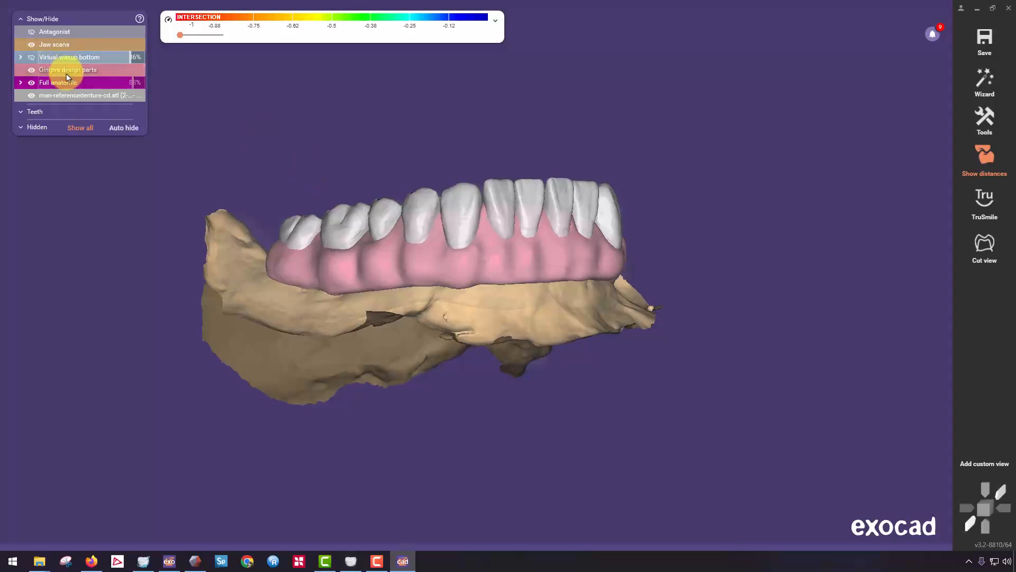
left_click_drag(108, 71, 68, 69)
right_click_drag(303, 245, 315, 150)
Select all lower teeth from 31 to 18 and start Free-form on them.
left_click(329, 120)
right_click_drag(529, 141, 510, 166)
right_click_drag(565, 139, 643, 108)
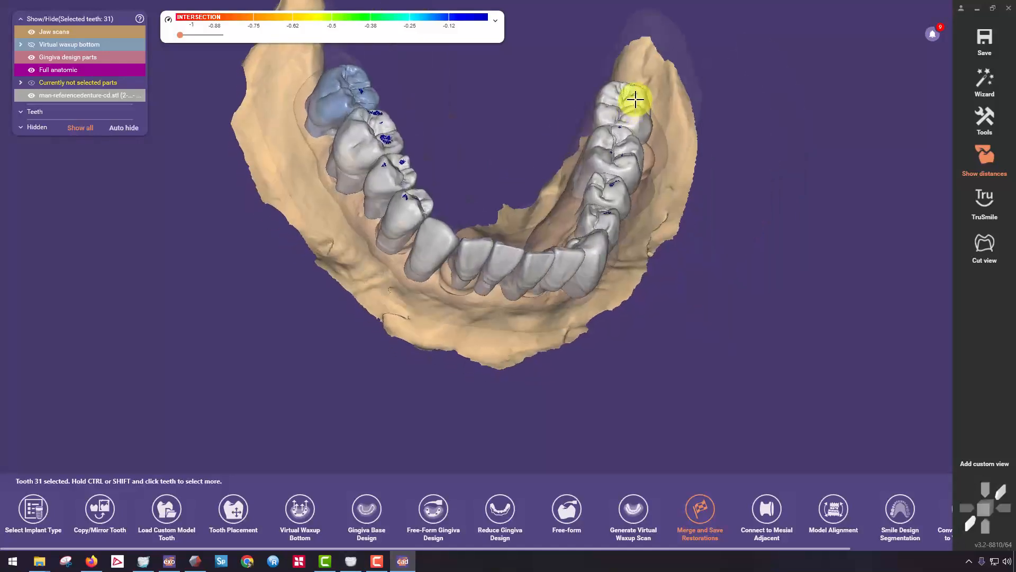
left_click(635, 99, "shift")
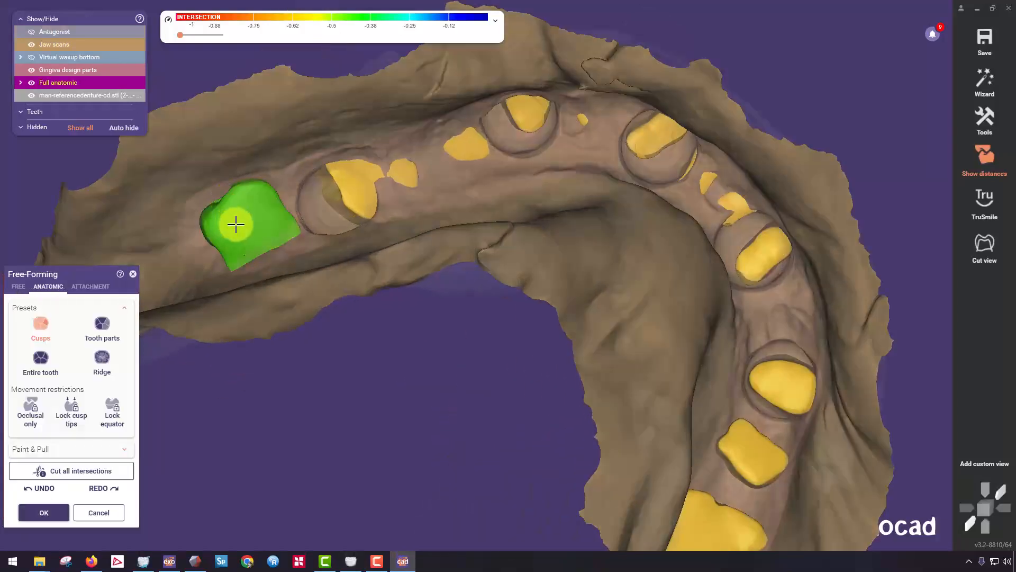
Reduce the basal tooth ends protruding through the jaw scan around teeth 31 and 30, using free brushes with a larger size.
right_click(236, 225)
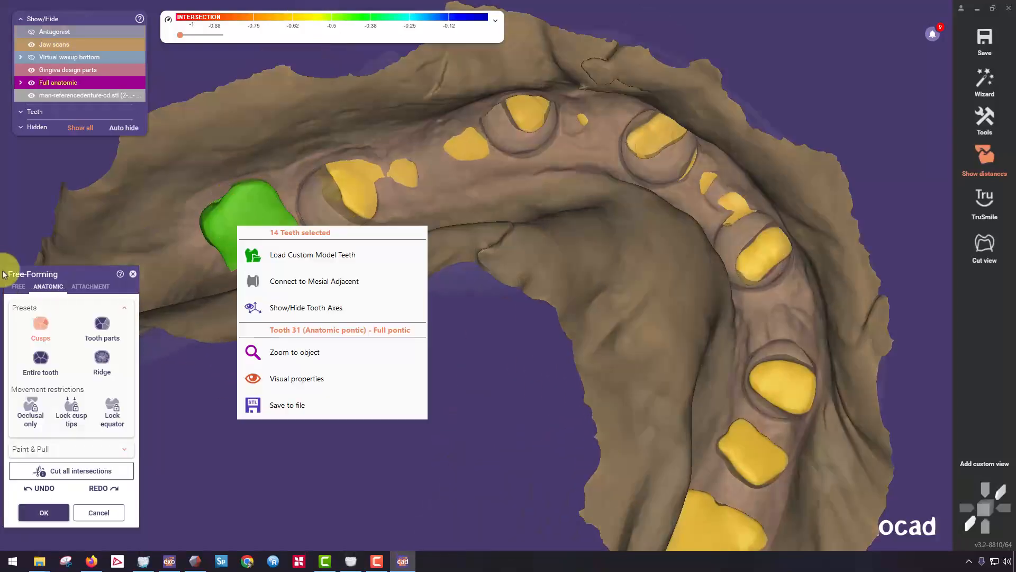
left_click(18, 286)
left_click(71, 320)
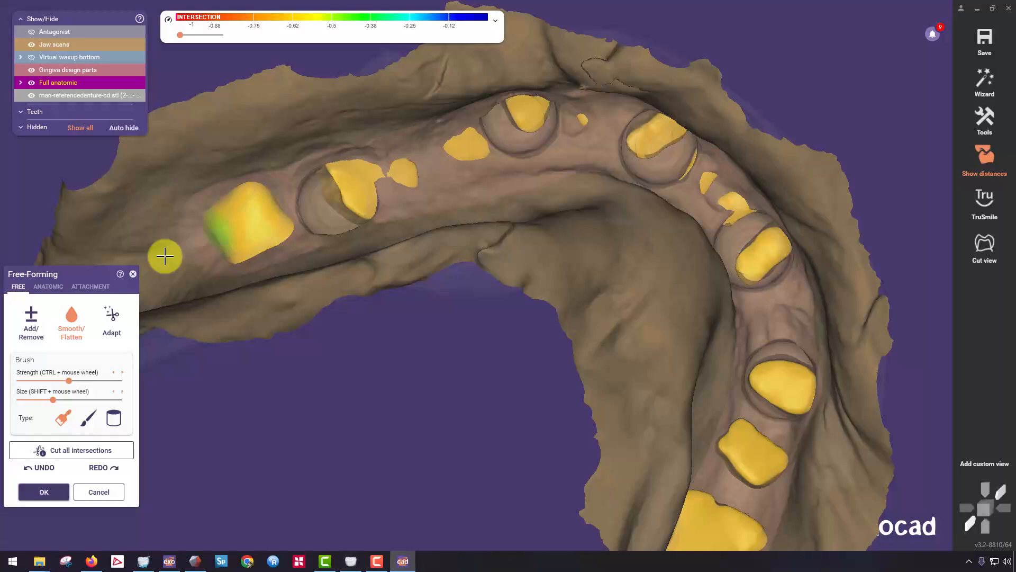
left_click_drag(68, 401, 79, 400)
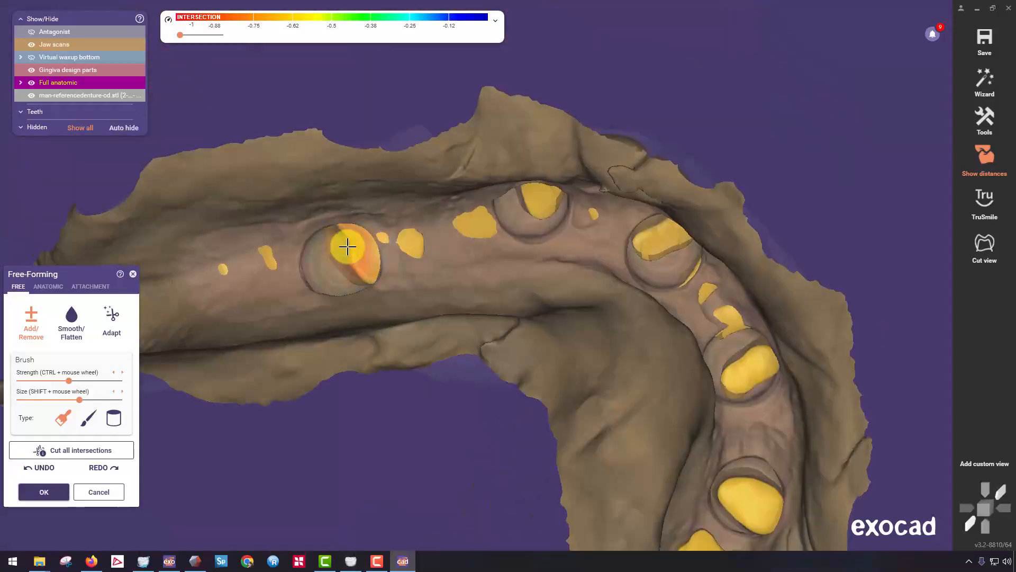
right_click_drag(347, 247, 373, 215)
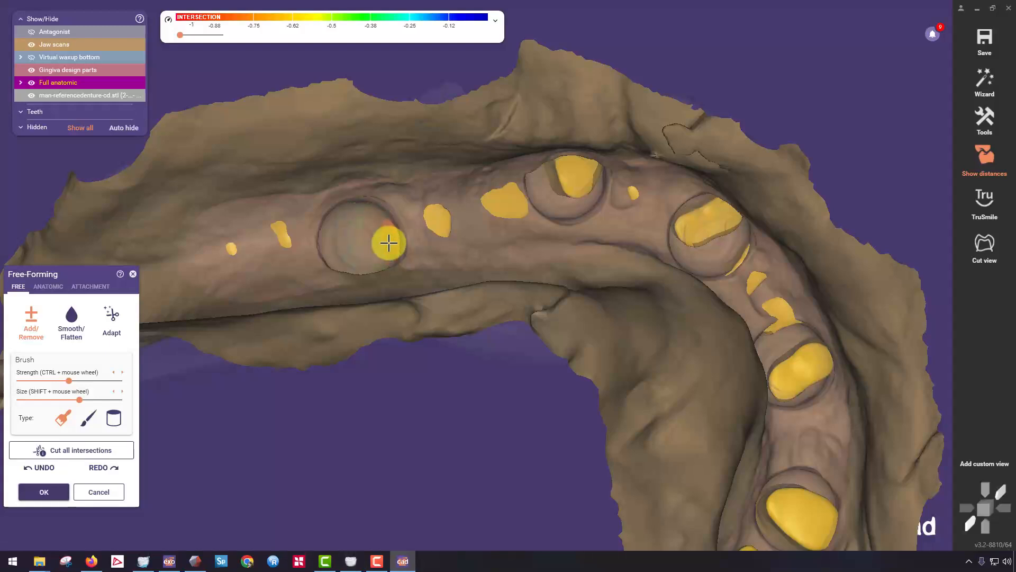
mouse_move(391, 248)
left_mouse_down()
mouse_move(422, 222)
mouse_move(472, 220)
mouse_move(508, 200)
left_mouse_up()
right_click_drag(508, 200, 291, 358)
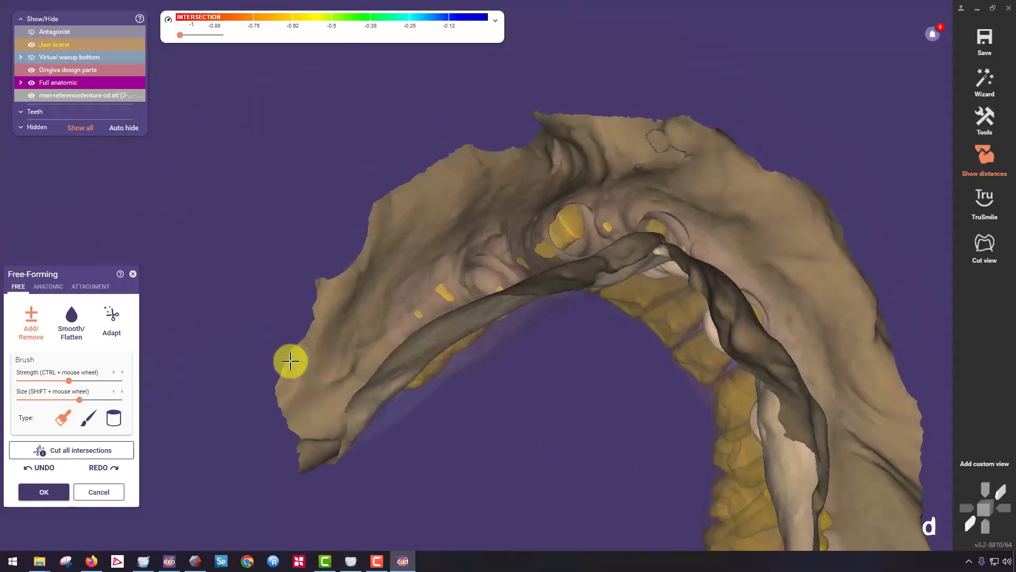
Adapt the basal side of the teeth to the jaw scan at 0 mm and accept the free-forming.
left_click(111, 324)
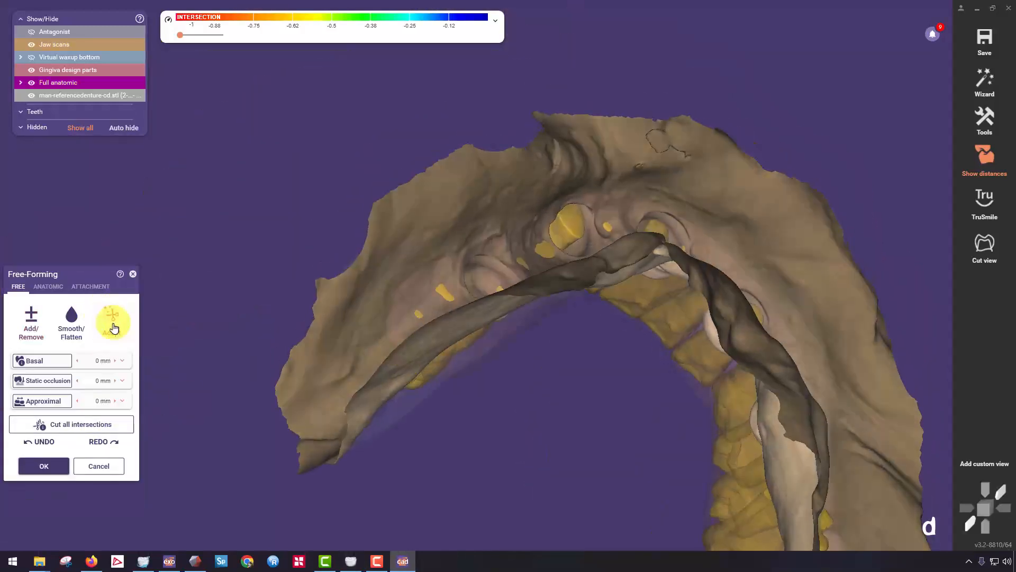
right_click_drag(483, 218, 345, 173)
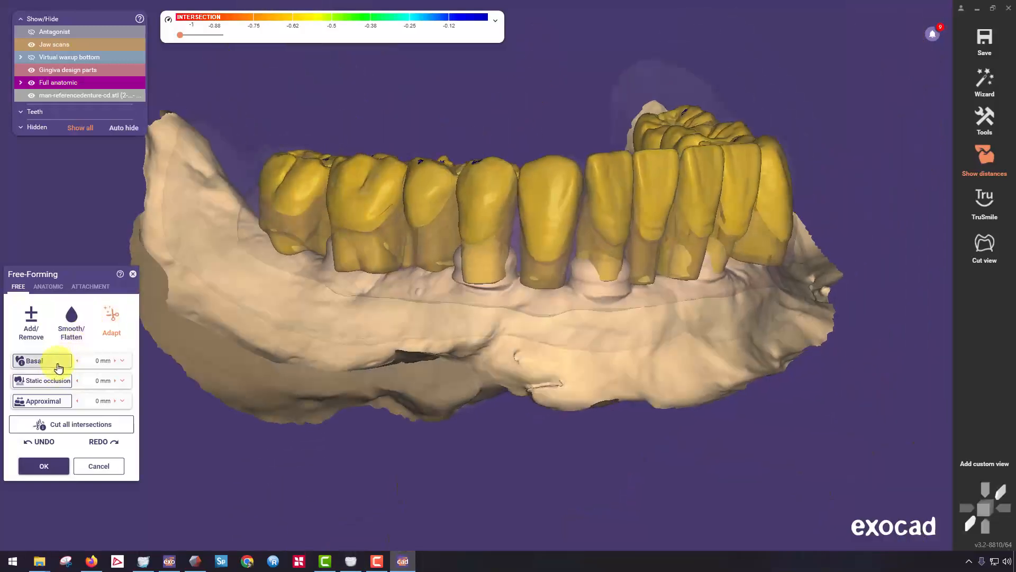
left_click(58, 363)
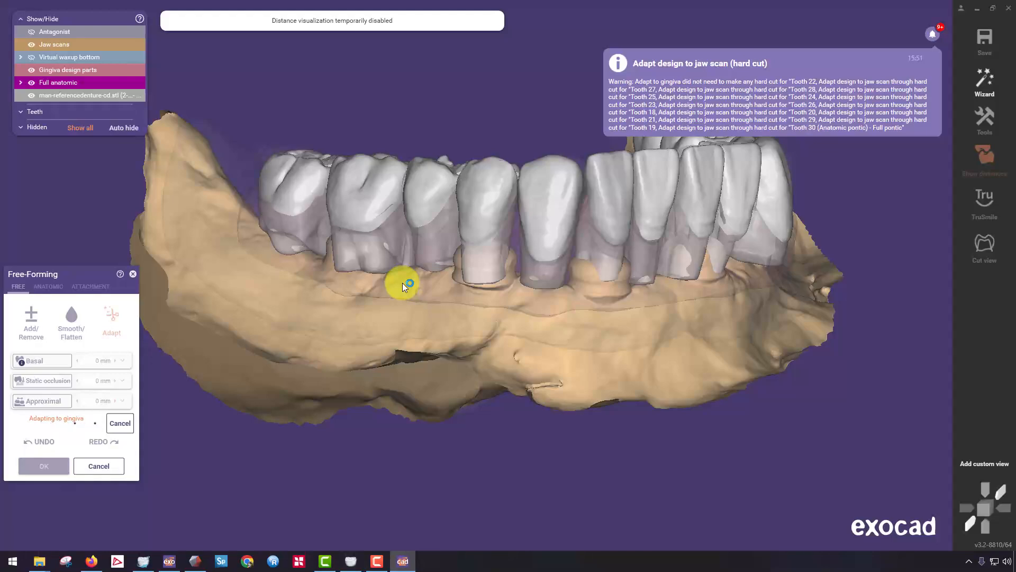
right_click_drag(482, 377, 444, 365)
left_click(27, 447)
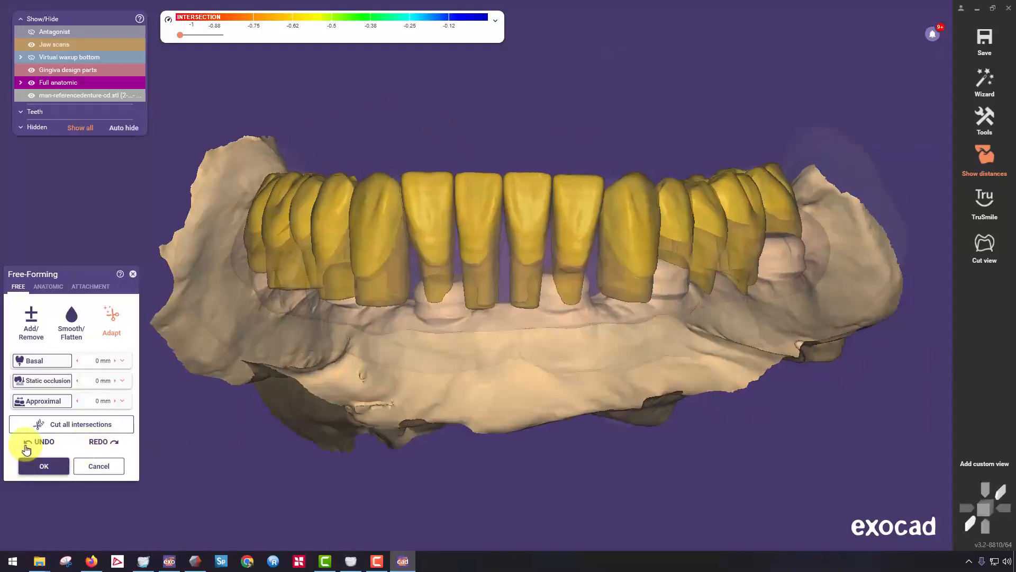
left_click(52, 467)
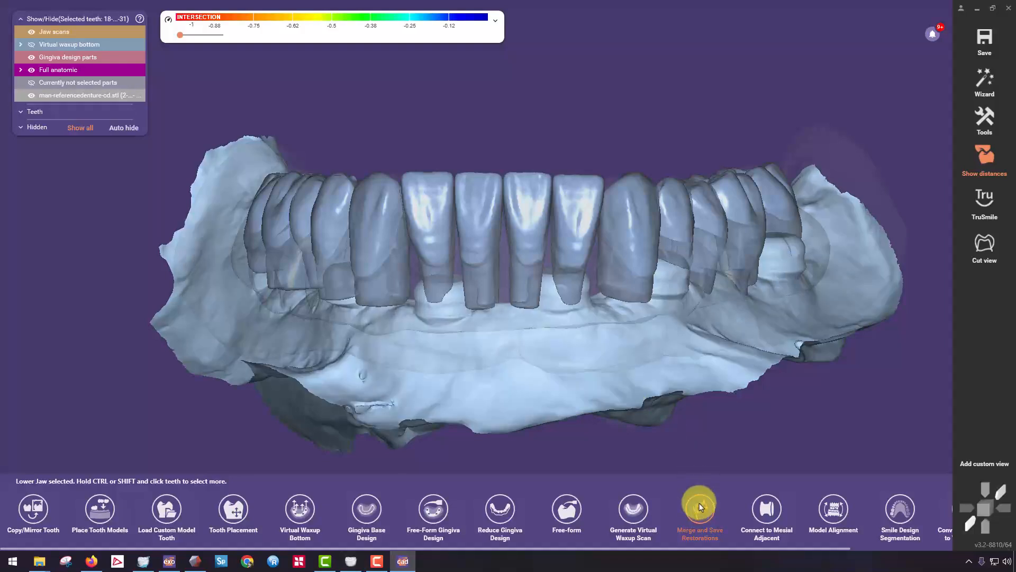
Run Merge and Save Restorations again for teeth 18-31 and view the merged bridge from the occlusal side.
scroll(547, 271, "down", 1)
left_click(700, 511)
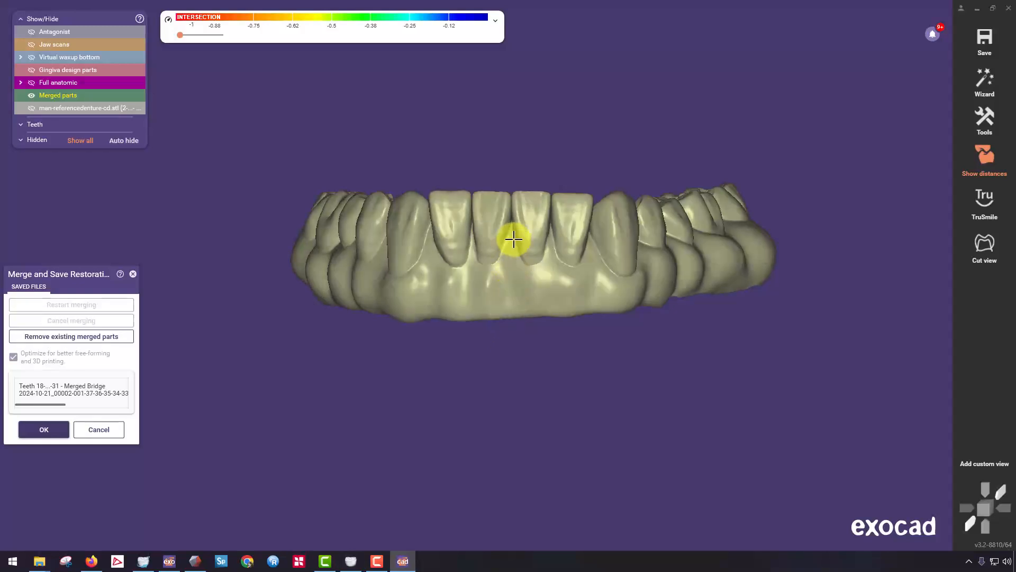
right_click_drag(513, 240, 478, 227)
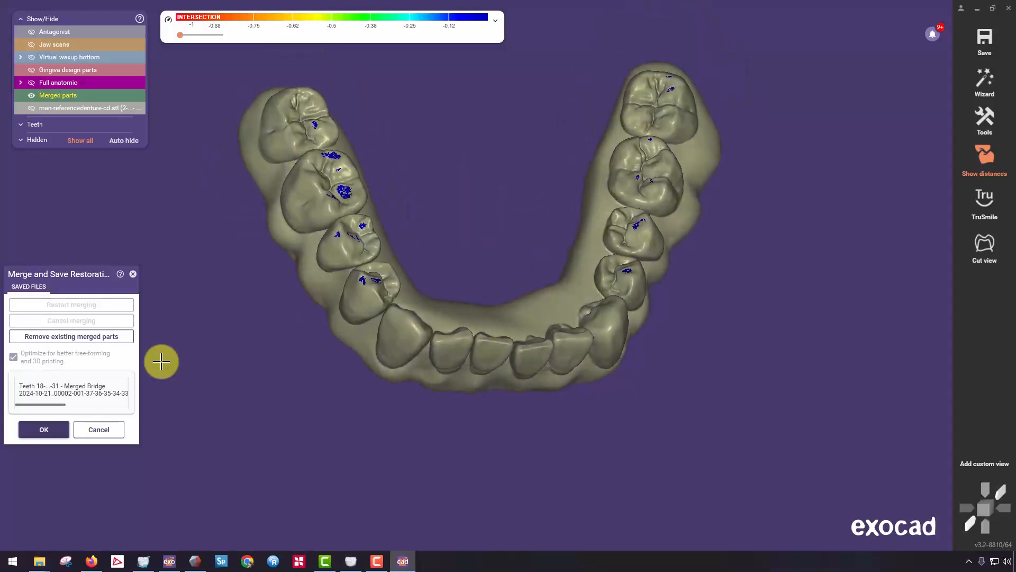
Open the project folder of the saved merged bridge and load its STL file in ADA 3D Viewer.
double_click(85, 391)
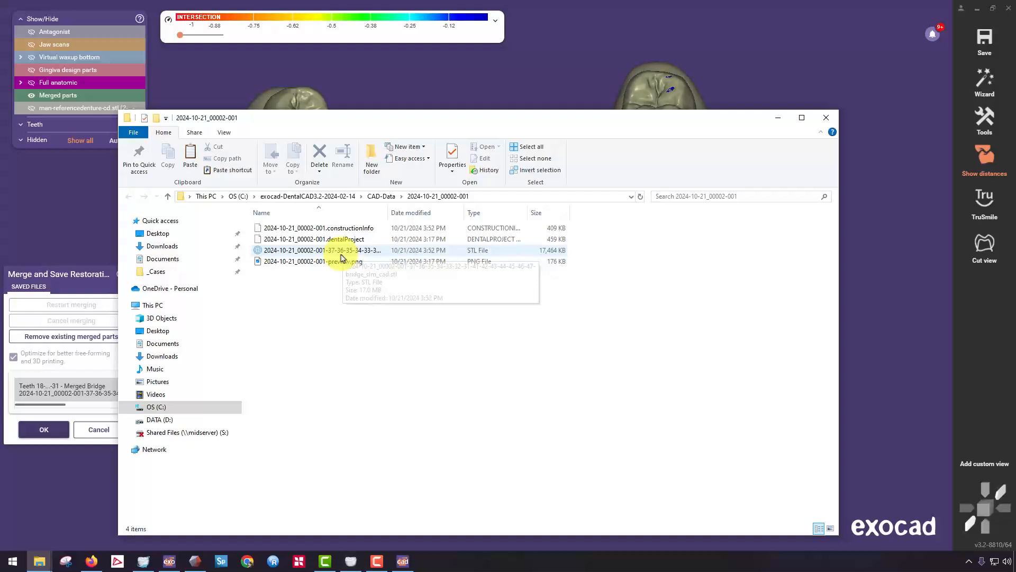
left_click(341, 254)
double_click(341, 255)
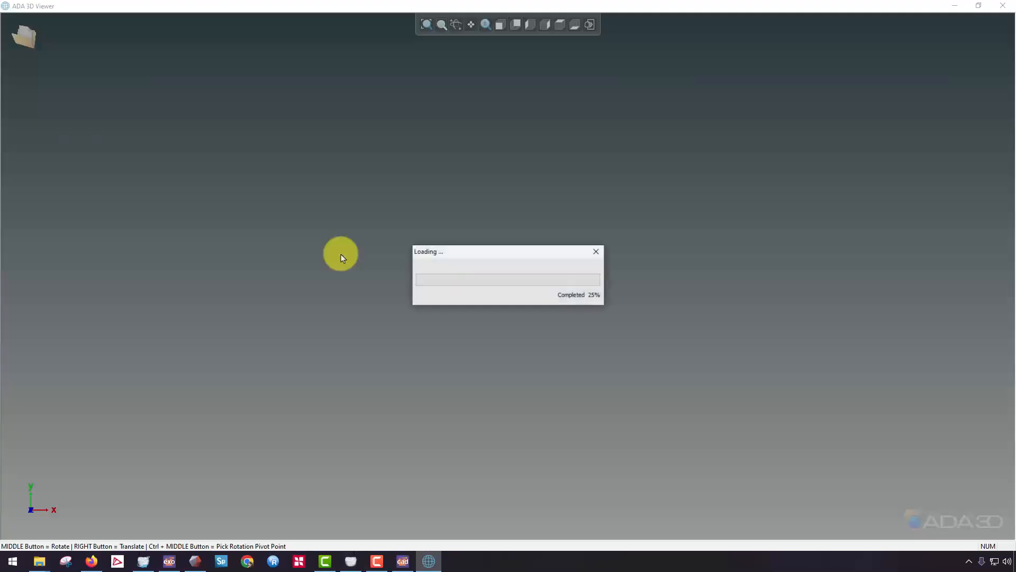
Inspect the exported STL denture from several sides, and return to the merged design in exocad.
mouse_move(462, 363)
middle_mouse_down()
mouse_move(455, 208)
mouse_move(544, 258)
mouse_move(501, 347)
mouse_move(583, 305)
mouse_move(651, 397)
mouse_move(455, 288)
mouse_move(633, 318)
mouse_move(660, 251)
mouse_move(442, 317)
mouse_move(592, 297)
mouse_move(546, 283)
middle_mouse_up()
middle_click_drag(516, 185, 526, 392)
left_click(956, 8)
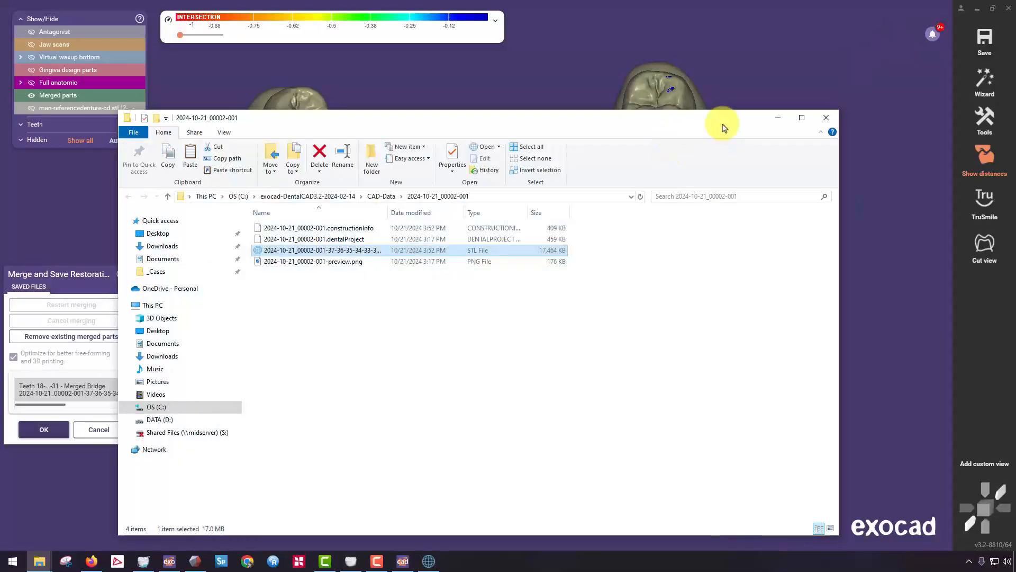
left_click(779, 119)
right_click_drag(653, 216, 570, 241)
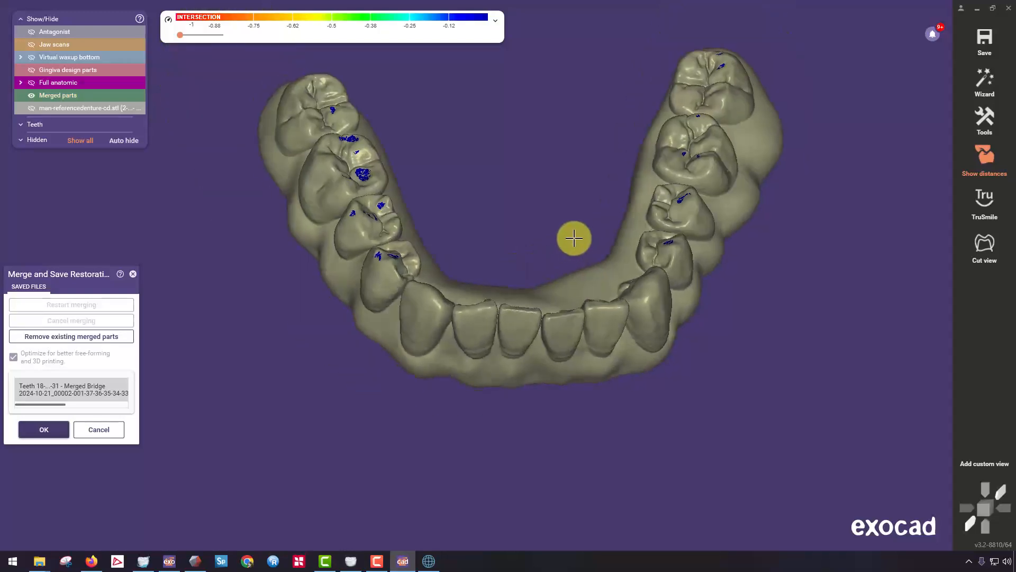
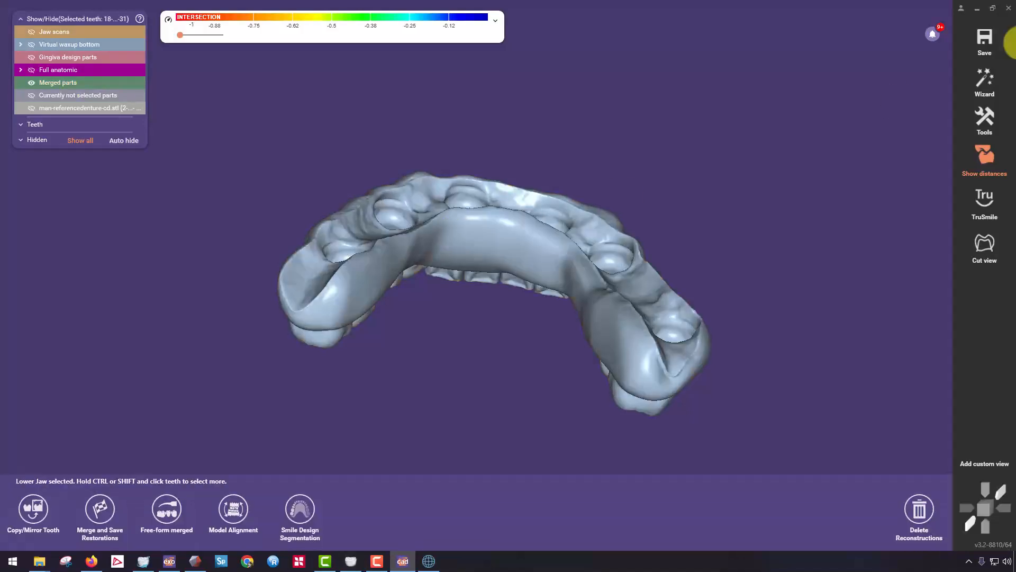
Select the merged lower bridge in expert mode and open it in Free-form merged.
left_click(983, 85)
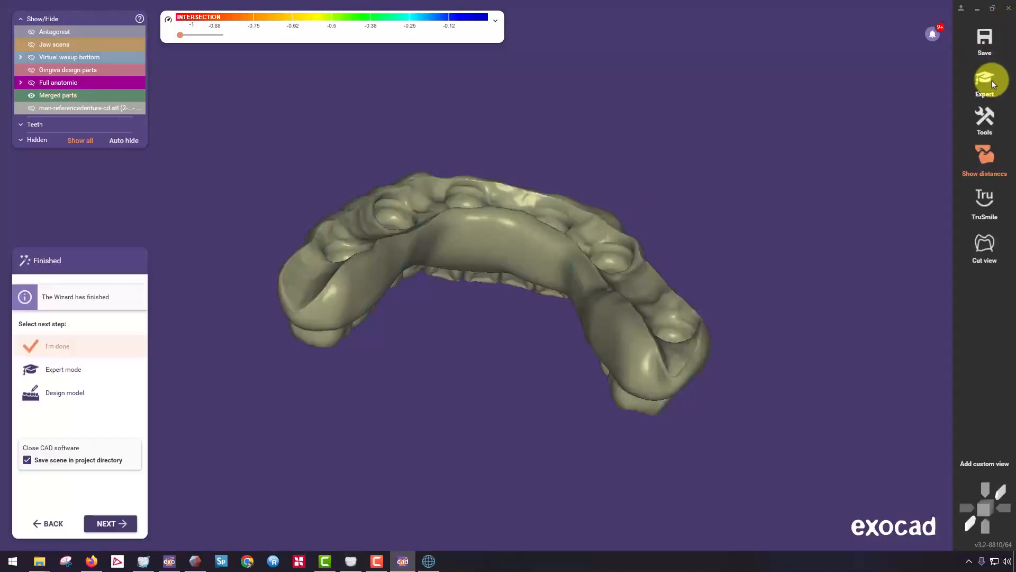
left_click(982, 83)
left_click(446, 236)
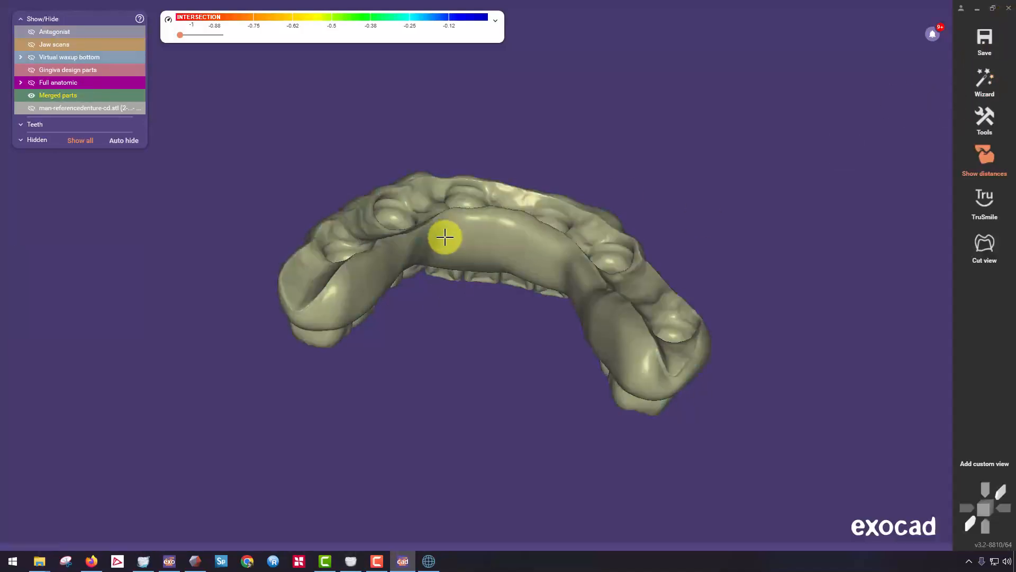
left_click(411, 249)
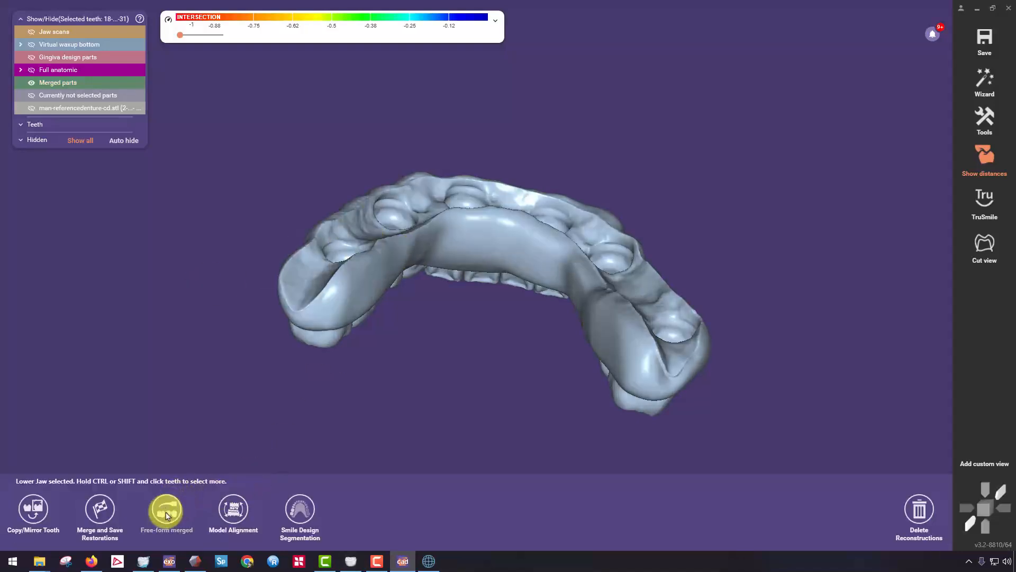
left_click(166, 509)
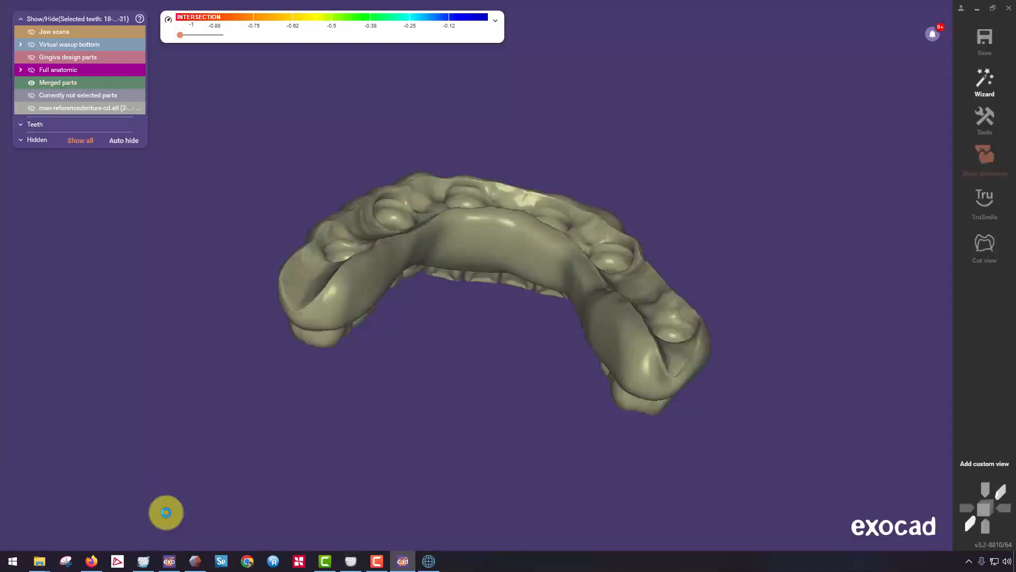
Smooth the sharp basal edges around one distal end of the merged denture with the free Smooth/Flatten brush.
right_click_drag(342, 271, 397, 371)
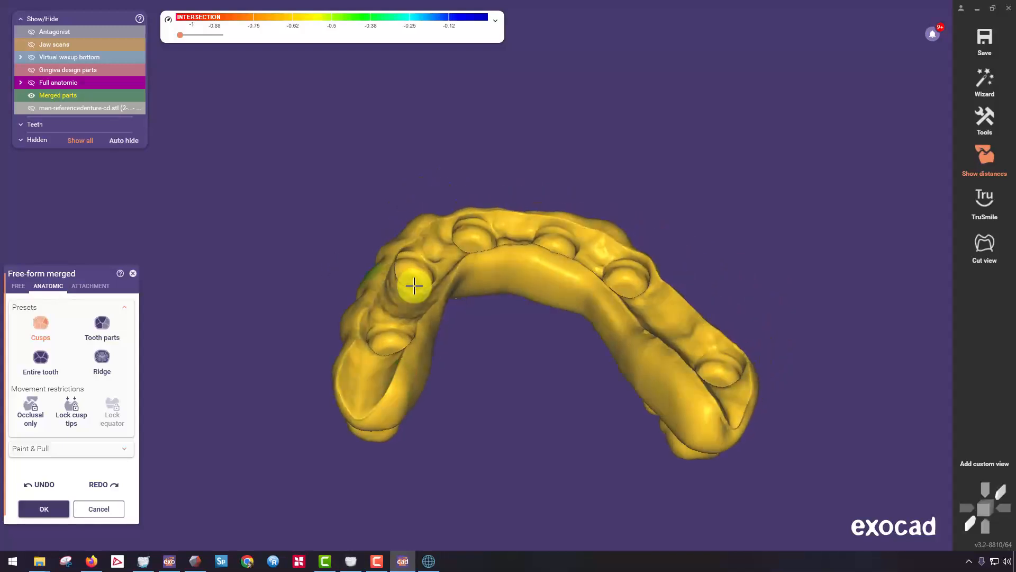
scroll(413, 286, "up", 4)
right_click_drag(412, 333, 404, 320)
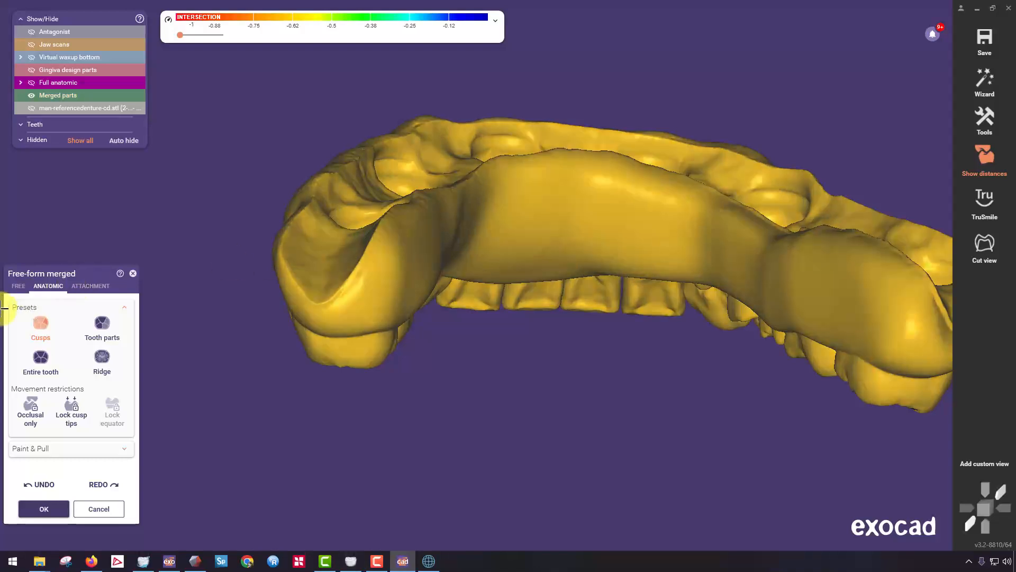
left_click(19, 286)
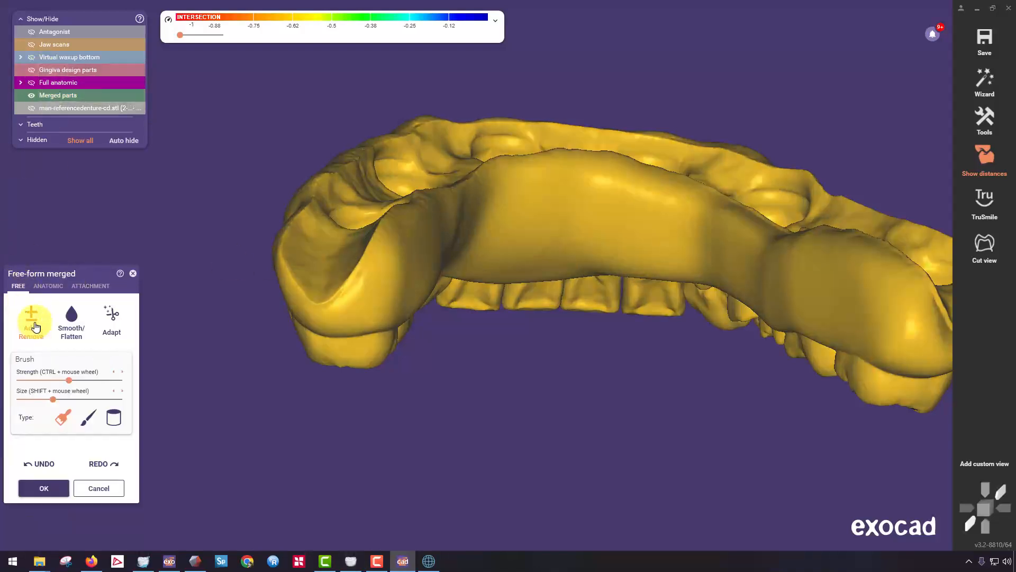
left_click(74, 332)
right_click_drag(308, 264, 319, 282)
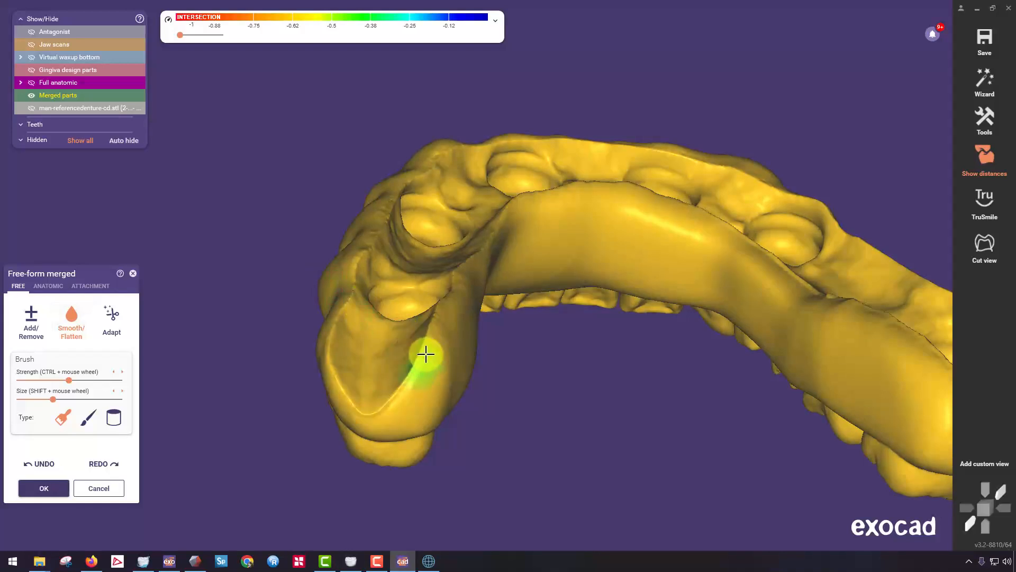
mouse_move(407, 389)
left_mouse_down()
mouse_move(339, 377)
mouse_move(397, 356)
left_mouse_up()
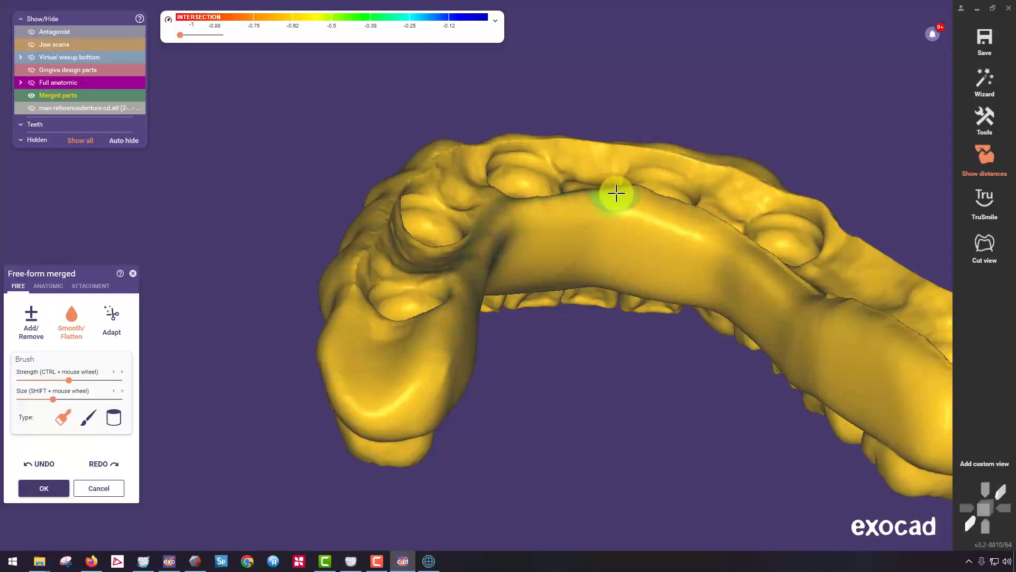
Smooth the lingual basal border along the arch and the sharp rim around the opposite distal end.
right_click_drag(616, 193, 610, 218)
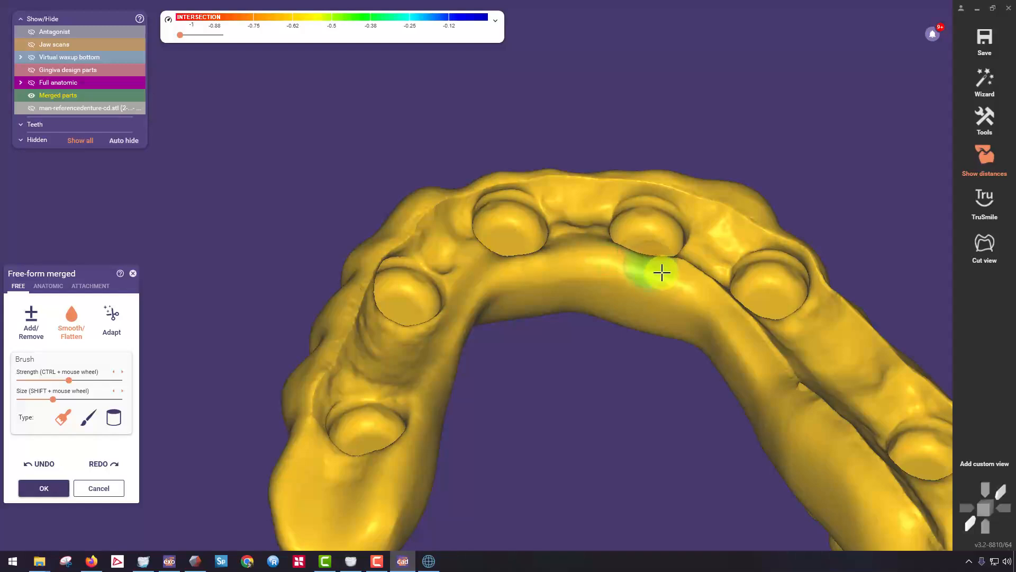
right_click_drag(783, 363, 612, 222)
right_click_drag(706, 418, 675, 259)
scroll(672, 247, "up", 3)
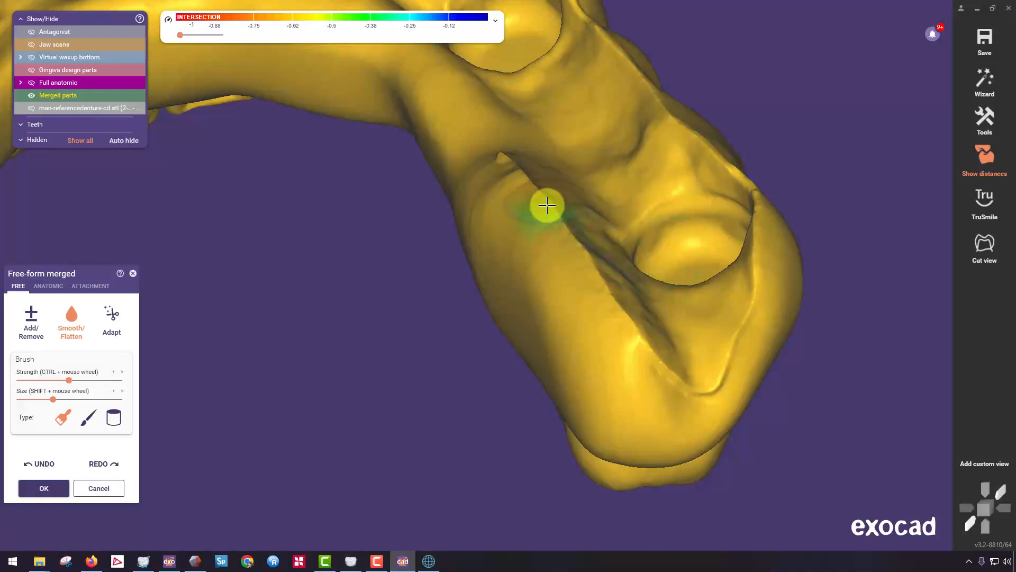
right_click_drag(547, 204, 515, 217)
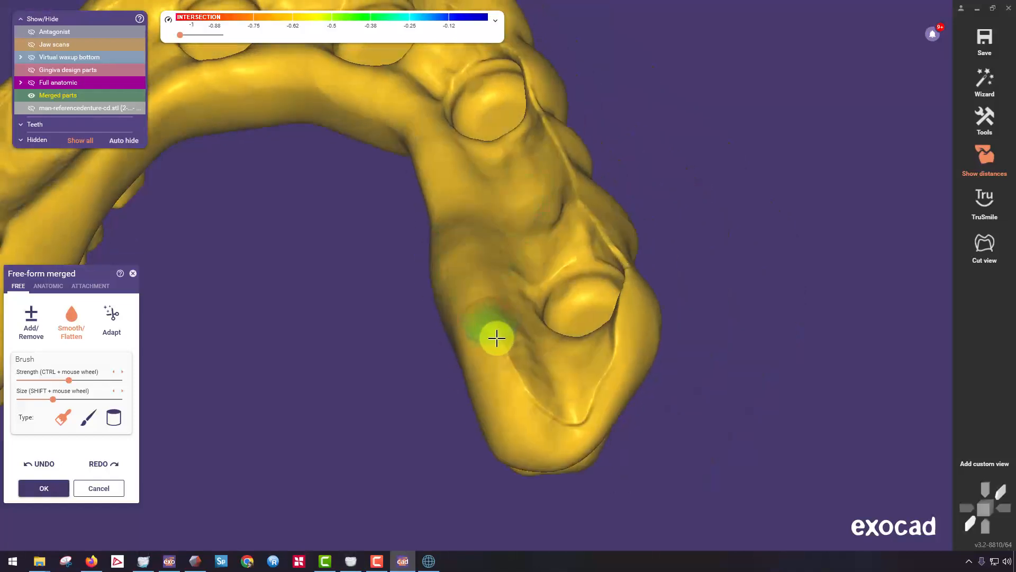
mouse_move(546, 420)
right_mouse_down()
mouse_move(520, 360)
mouse_move(533, 254)
right_mouse_up()
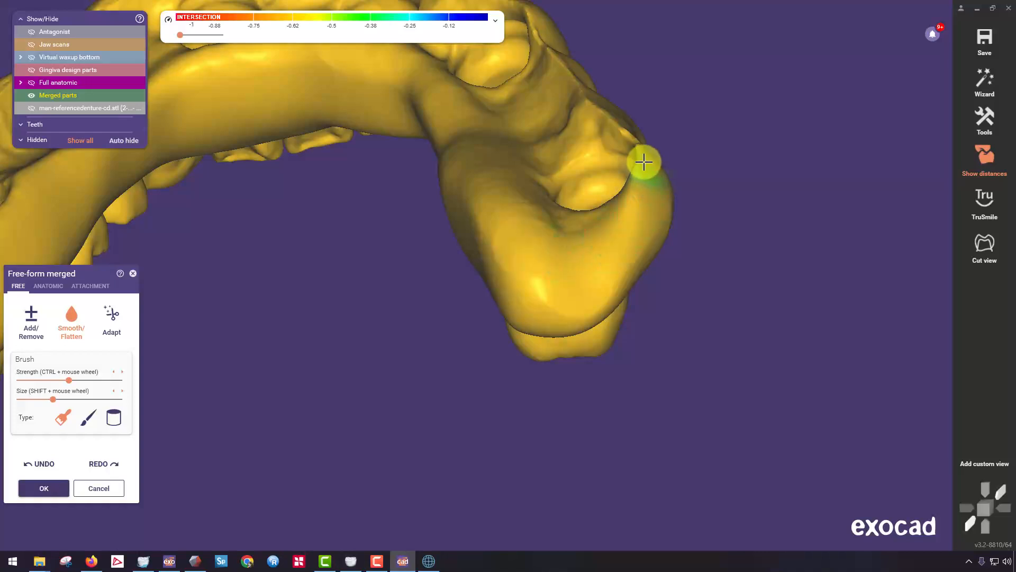
Enlarge the Smooth/Flatten brush and even out the basal surface between the two rearmost abutment recesses.
right_click_drag(569, 109, 399, 334)
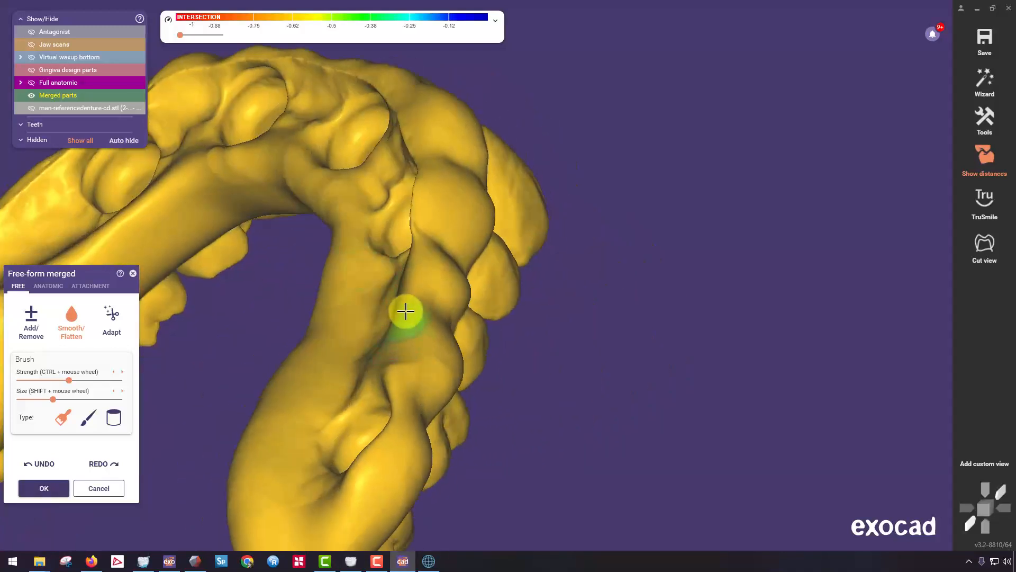
left_click(67, 400)
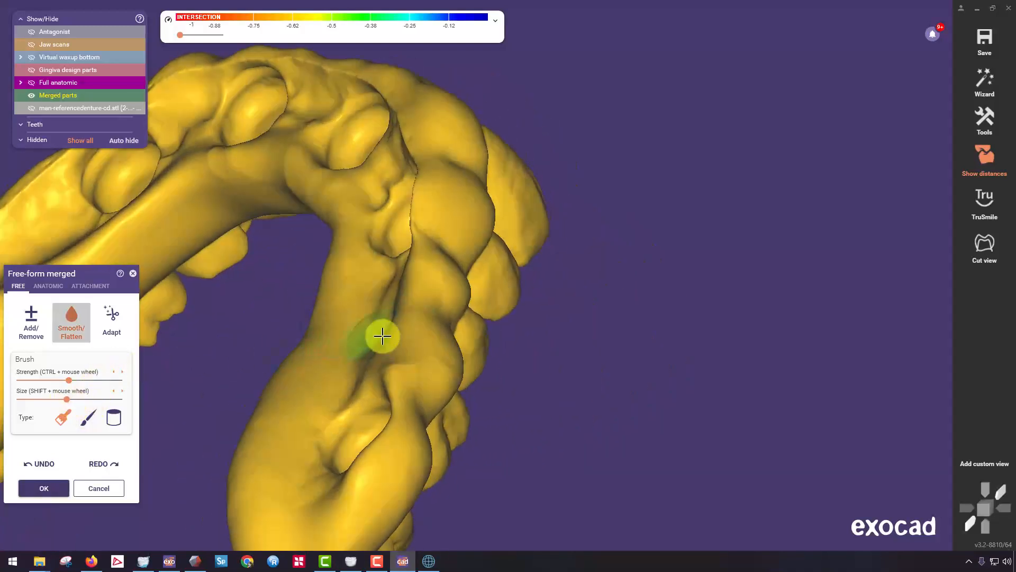
left_click_drag(411, 286, 388, 363)
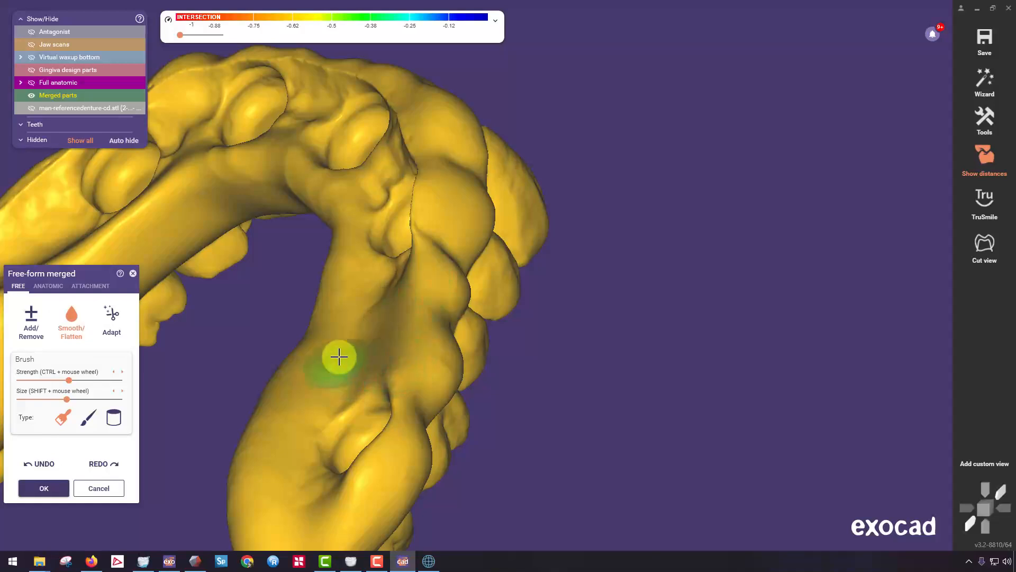
right_click_drag(339, 356, 397, 293)
right_click_drag(449, 270, 478, 236)
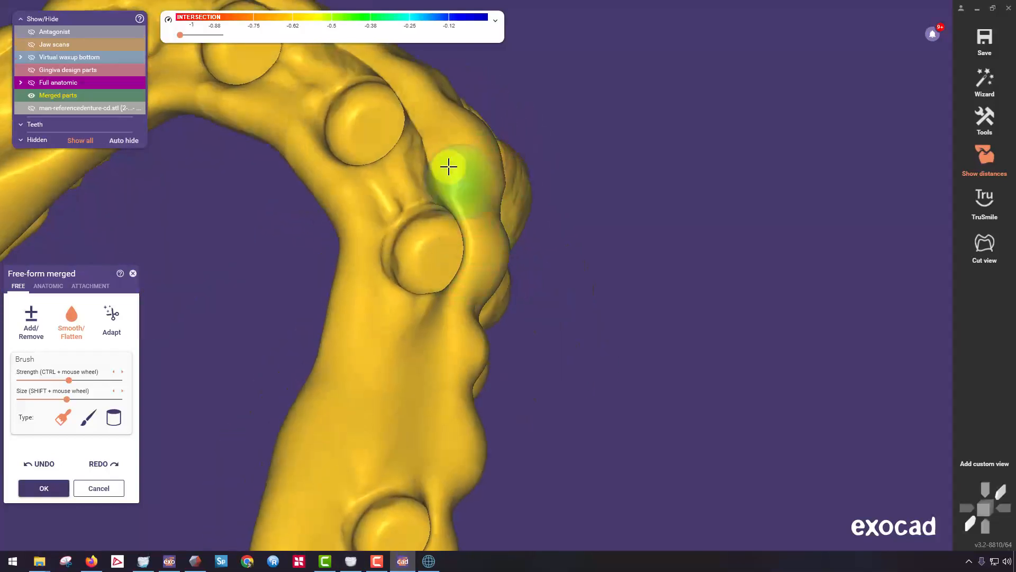
Smooth the buccal basal border around the front of the arch to the opposite posterior segment.
right_click_drag(436, 145, 492, 272)
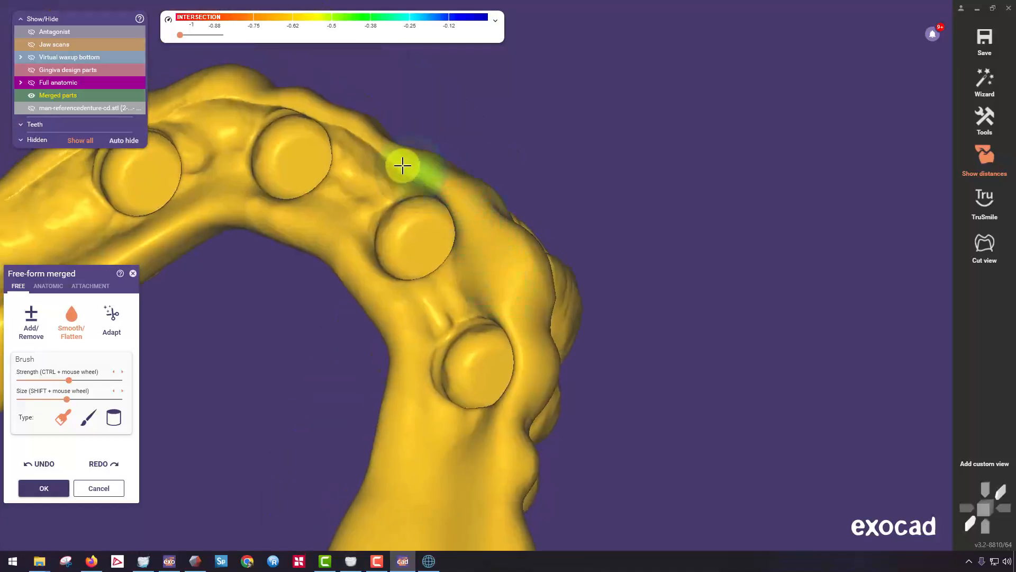
right_click_drag(340, 154, 343, 140)
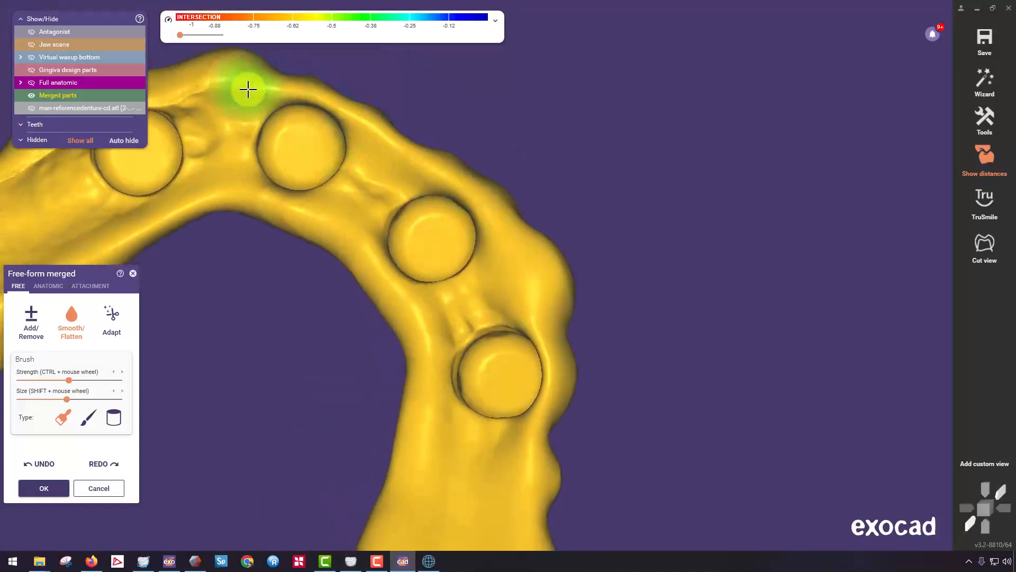
mouse_move(311, 182)
right_mouse_down()
mouse_move(363, 254)
mouse_move(431, 250)
right_mouse_up()
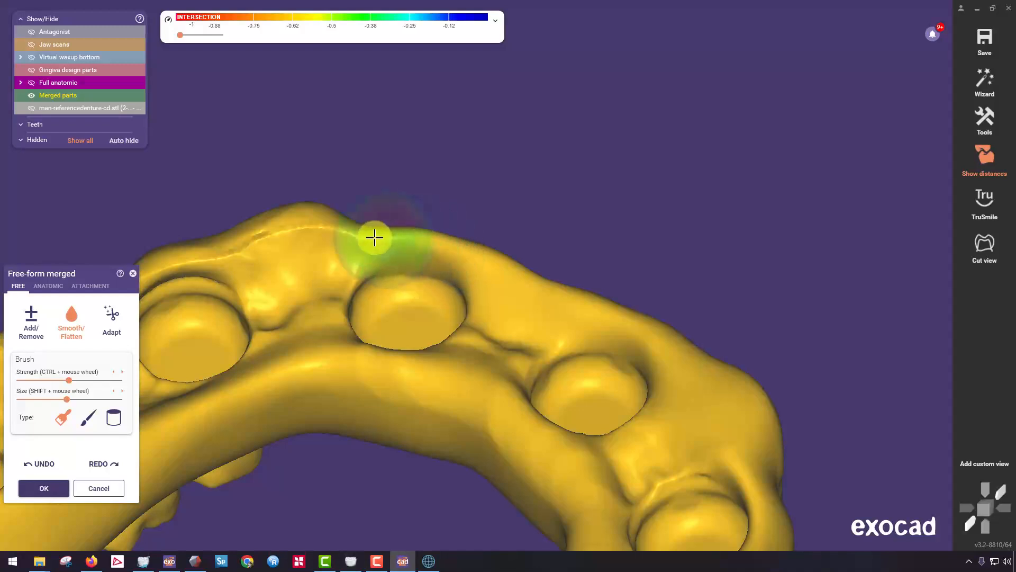
right_click_drag(272, 229, 473, 224)
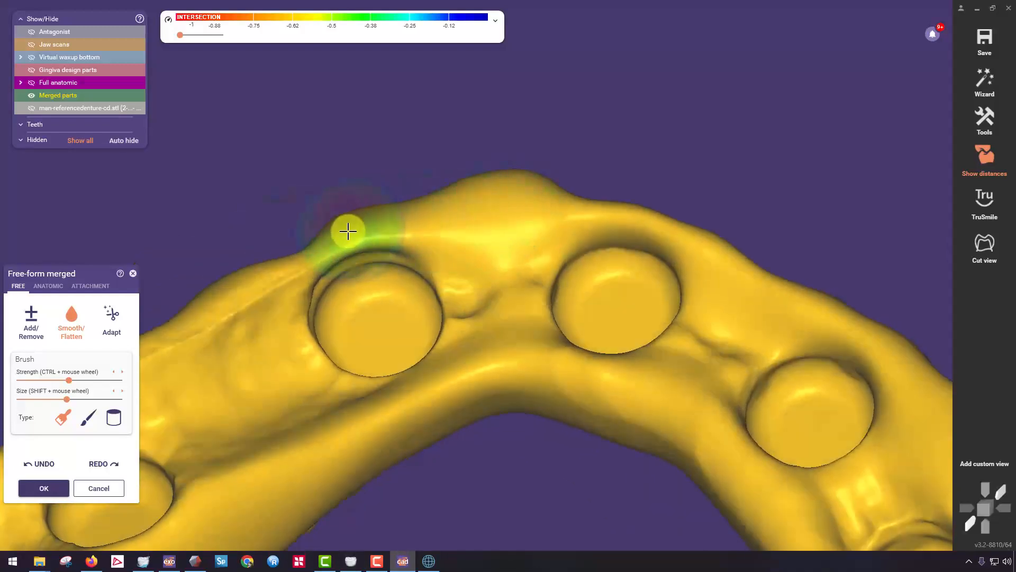
right_click_drag(236, 292, 406, 290)
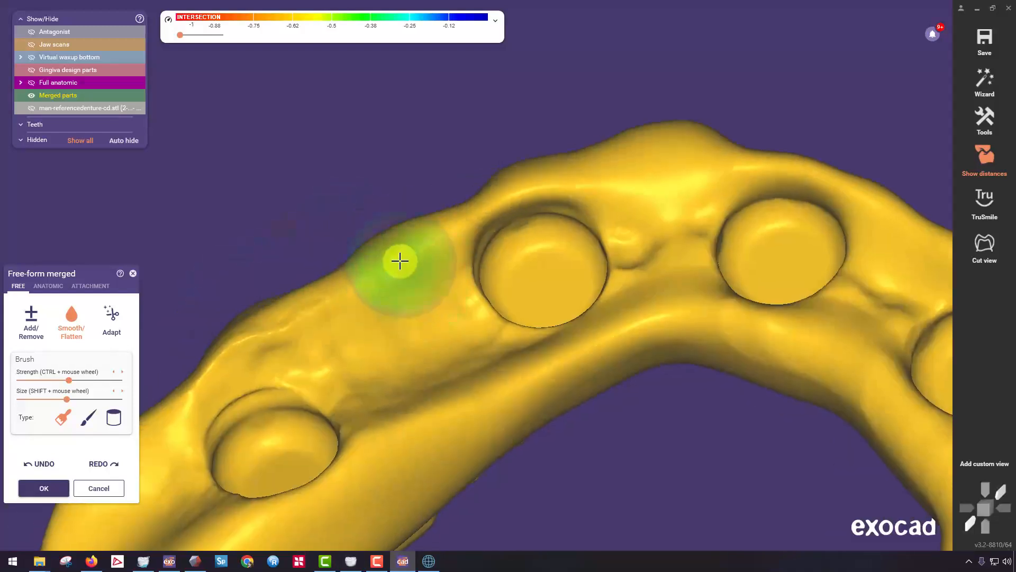
right_click_drag(222, 364, 238, 362)
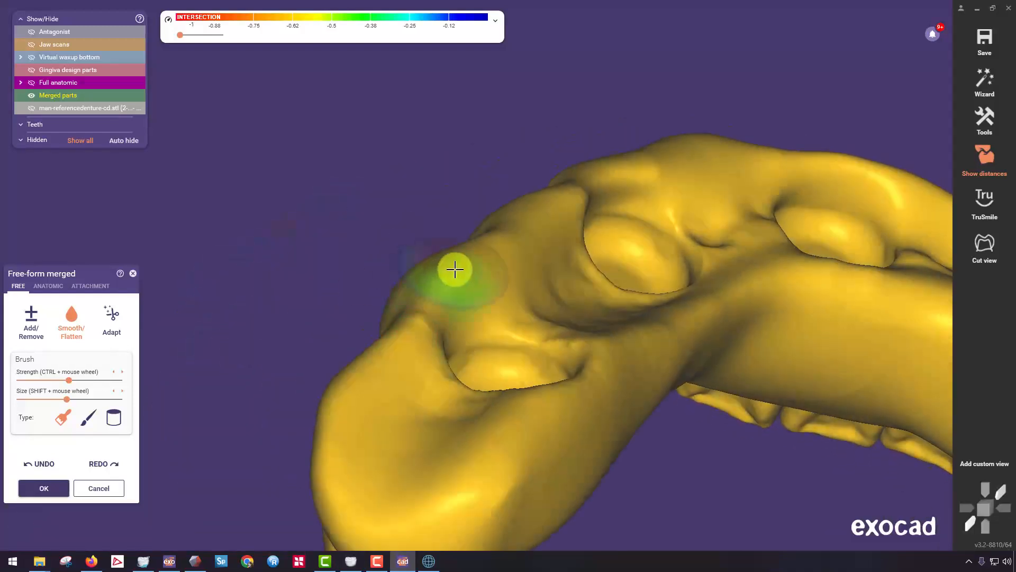
mouse_move(453, 269)
left_mouse_down()
mouse_move(436, 283)
mouse_move(476, 272)
mouse_move(551, 211)
mouse_move(427, 298)
mouse_move(381, 369)
mouse_move(363, 465)
mouse_move(499, 435)
mouse_move(529, 412)
left_mouse_up()
Smooth the remaining uneven basal rim around the canine and front region of the denture.
scroll(528, 413, "down", 5)
right_click_drag(529, 413, 524, 395)
middle_click_drag(593, 328, 366, 147)
mouse_move(366, 147)
right_mouse_down()
mouse_move(357, 147)
mouse_move(368, 148)
right_mouse_up()
scroll(588, 114, "up", 4)
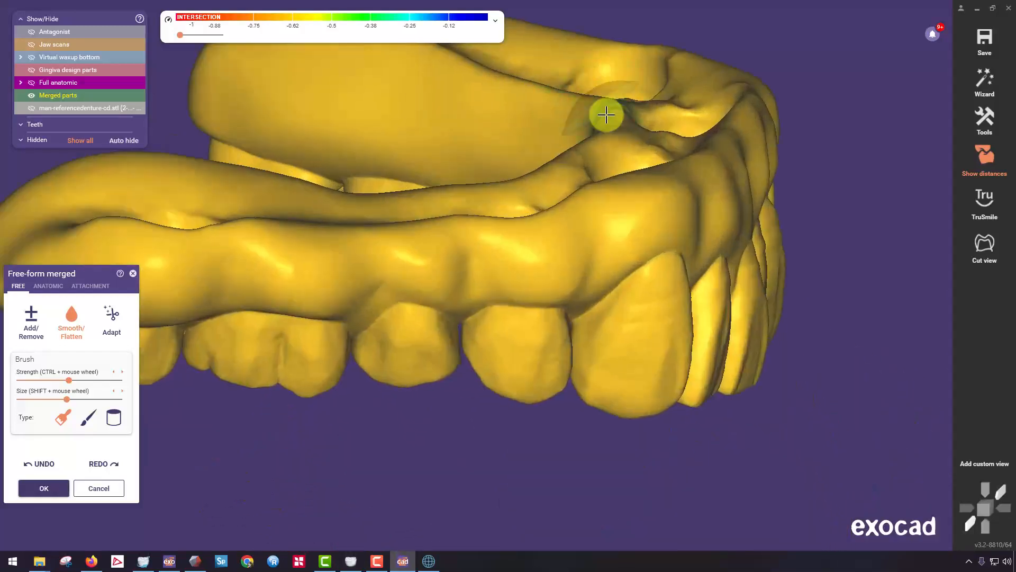
mouse_move(606, 113)
right_mouse_down()
mouse_move(572, 165)
mouse_move(641, 86)
mouse_move(674, 181)
mouse_move(644, 240)
mouse_move(760, 165)
mouse_move(756, 80)
mouse_move(756, 240)
mouse_move(738, 183)
right_mouse_up()
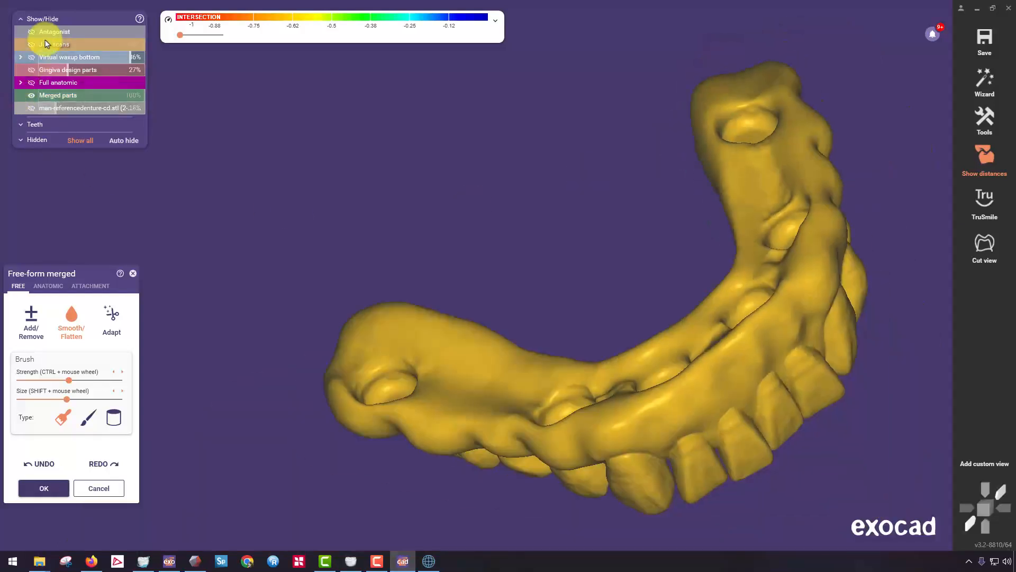
Show the jaw scans fully opaque and reduce the basal areas protruding through the scan with the Add/Remove brush.
left_click(66, 43)
left_click_drag(130, 48, 146, 48)
right_click_drag(572, 212, 429, 180)
scroll(443, 232, "up", 5)
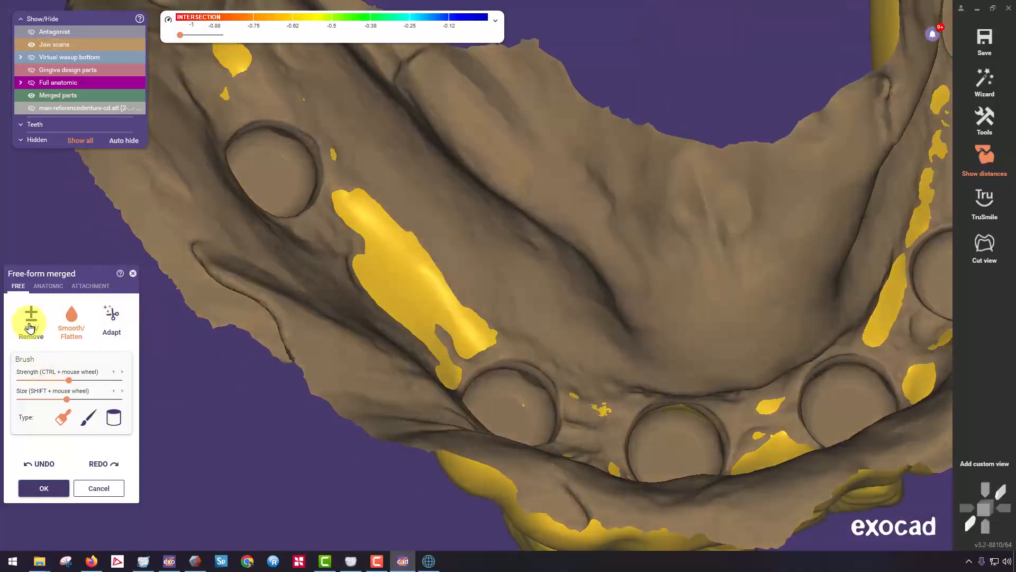
left_click(30, 322)
mouse_move(346, 226)
right_mouse_down()
mouse_move(420, 222)
mouse_move(550, 313)
mouse_move(556, 297)
mouse_move(574, 354)
mouse_move(529, 339)
right_mouse_up()
mouse_move(466, 218)
left_mouse_down()
mouse_move(454, 261)
mouse_move(481, 152)
mouse_move(449, 272)
mouse_move(454, 248)
left_mouse_up()
scroll(554, 276, "down", 2)
mouse_move(551, 249)
right_mouse_down()
mouse_move(554, 277)
mouse_move(456, 277)
right_mouse_up()
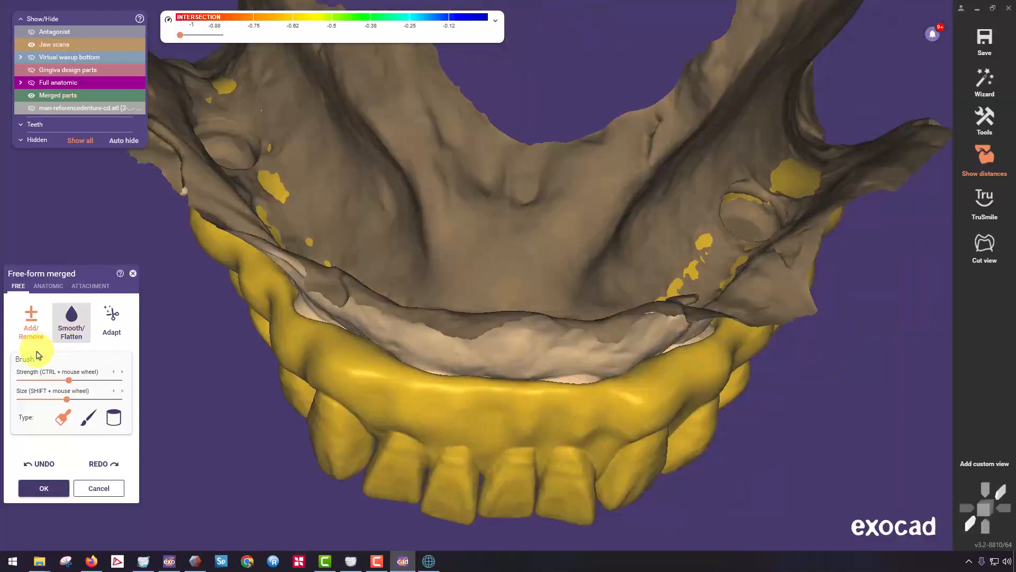
Adapt the basal side of the merged bridge to the jaw scan at 0 mm.
left_click(109, 319)
left_click(45, 362)
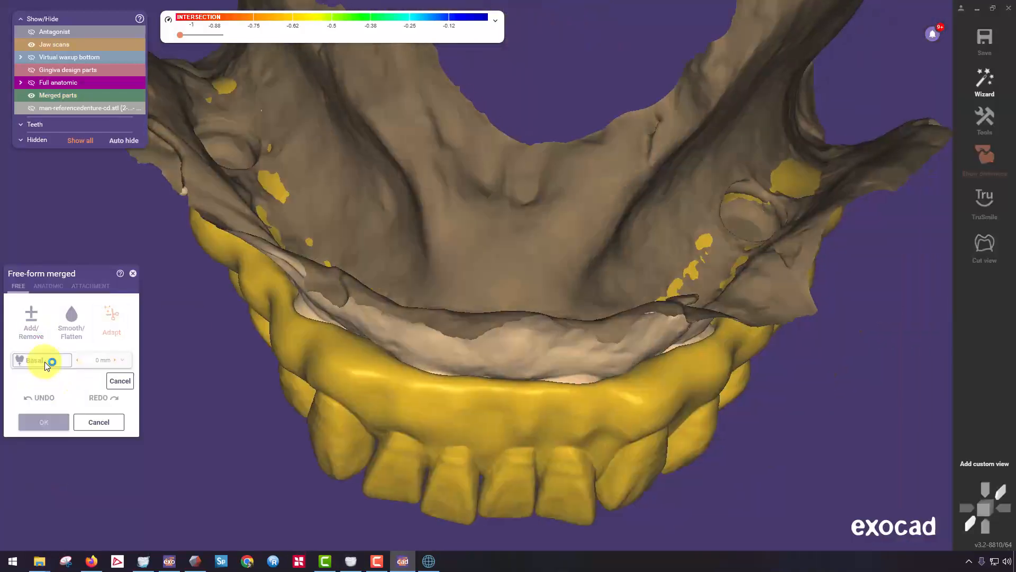
right_click_drag(507, 323, 503, 278)
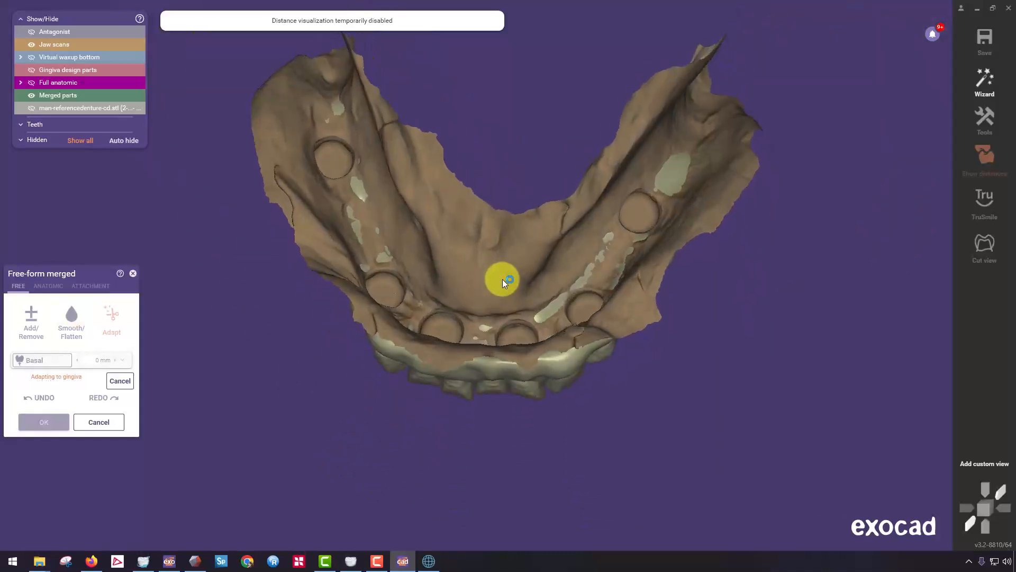
left_click(44, 344)
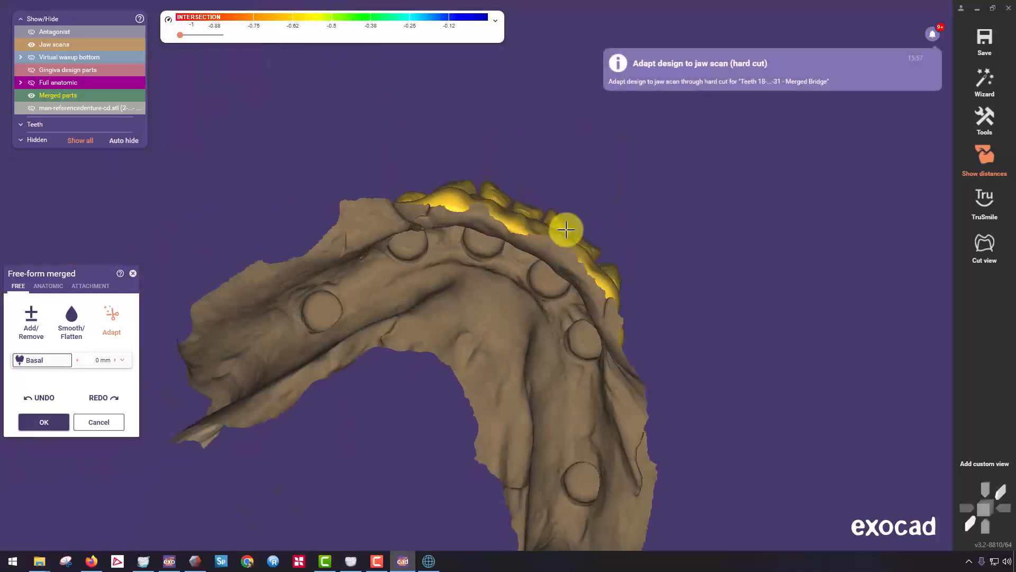
Hide the jaw scans, accept the free-forming and save the modifications to the merged bridge's STL file.
left_click(31, 44)
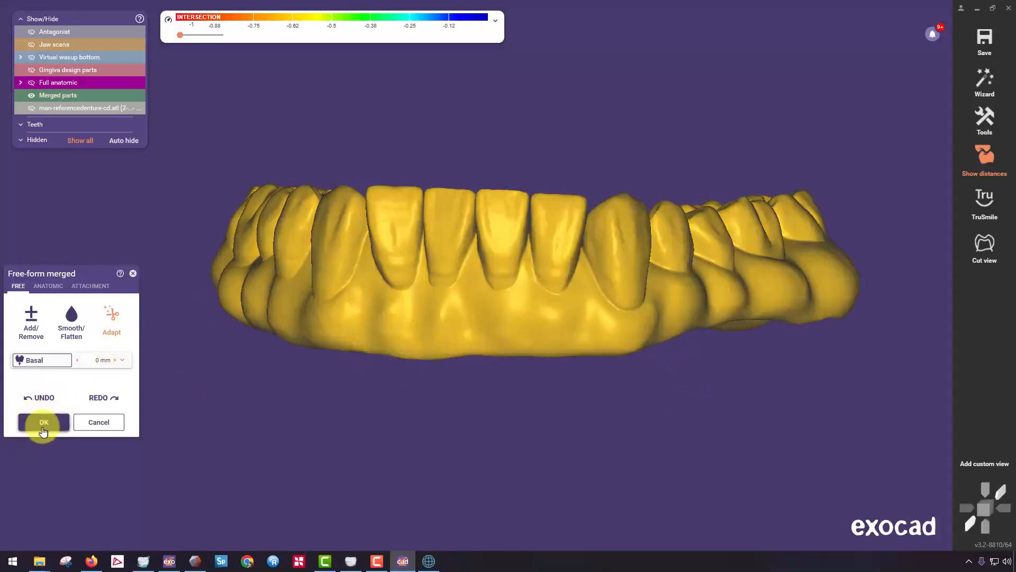
left_click(44, 424)
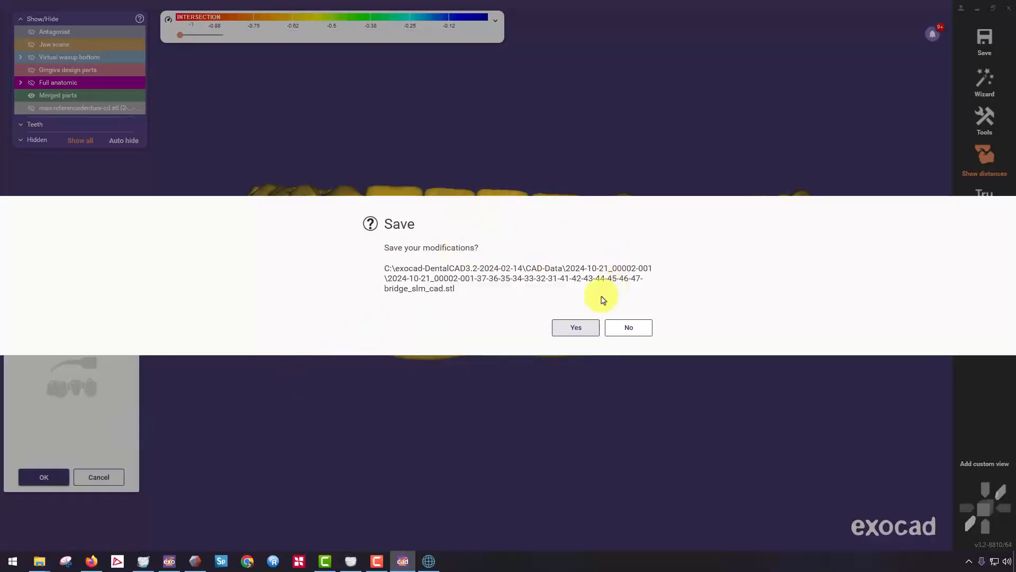
left_click(596, 329)
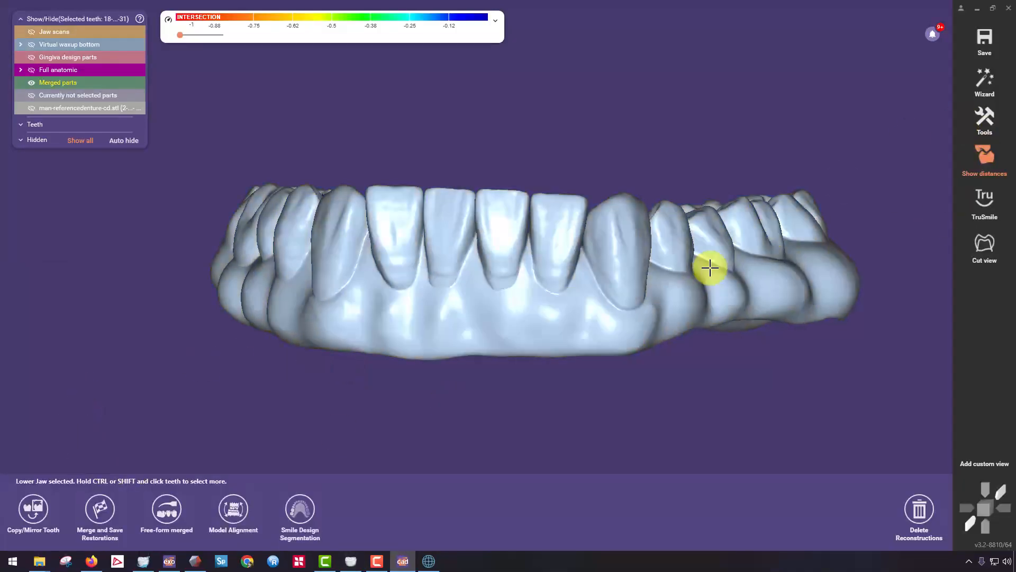
Open the project folder in Explorer and view the updated bridge_slm_cad STL file in the 3D viewer.
left_click(984, 117)
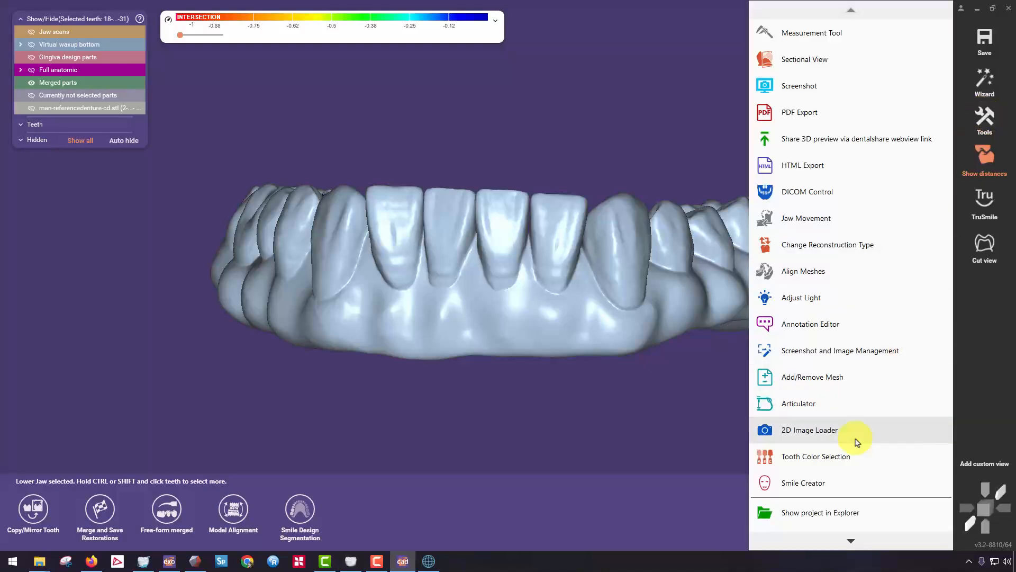
left_click(825, 513)
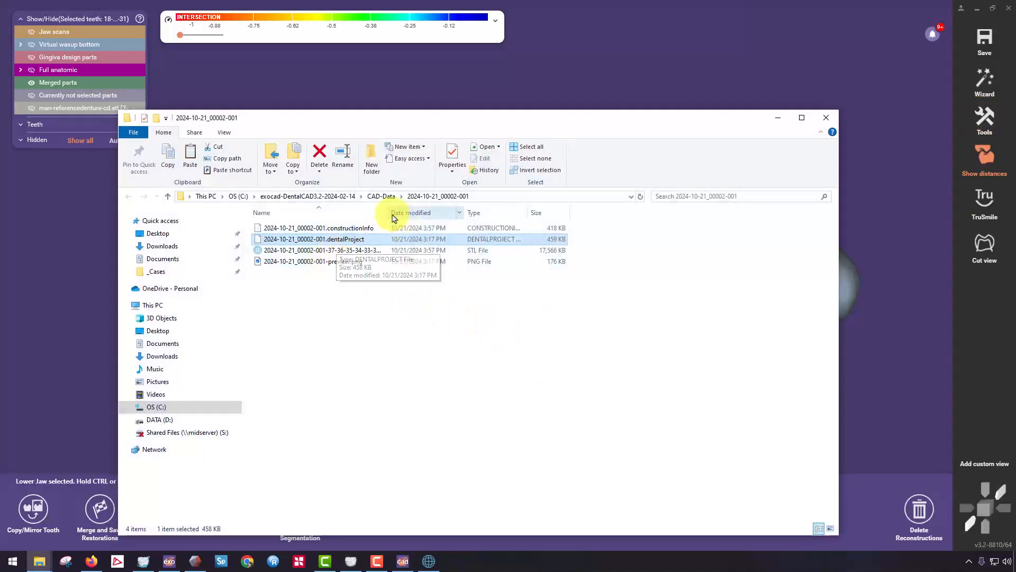
left_click_drag(389, 215, 508, 213)
left_click(392, 253)
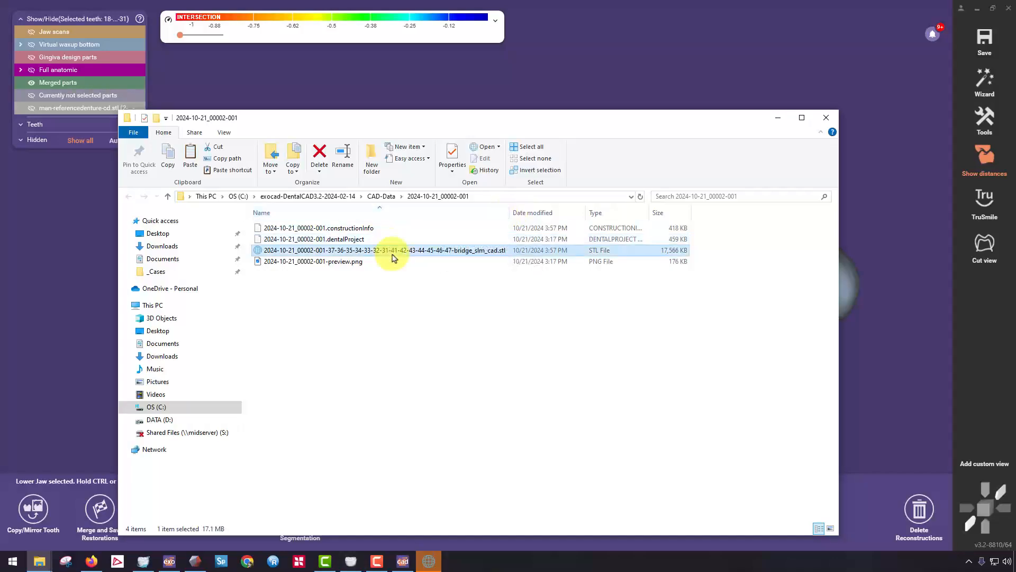
left_click(429, 561)
mouse_move(529, 278)
middle_mouse_down()
mouse_move(503, 333)
mouse_move(508, 229)
mouse_move(579, 189)
mouse_move(533, 136)
mouse_move(697, 243)
mouse_move(352, 354)
mouse_move(419, 396)
mouse_move(816, 110)
middle_mouse_up()
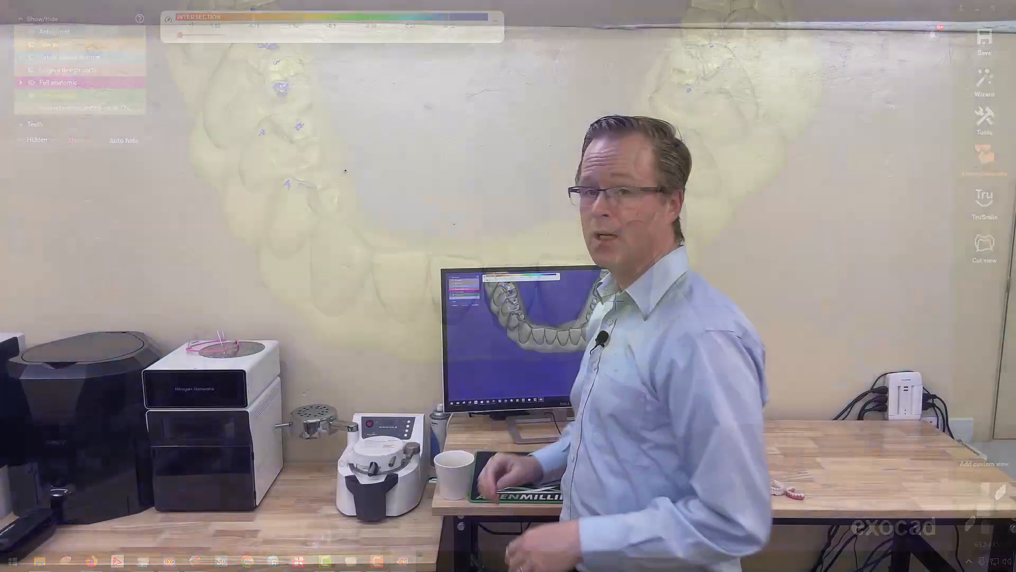